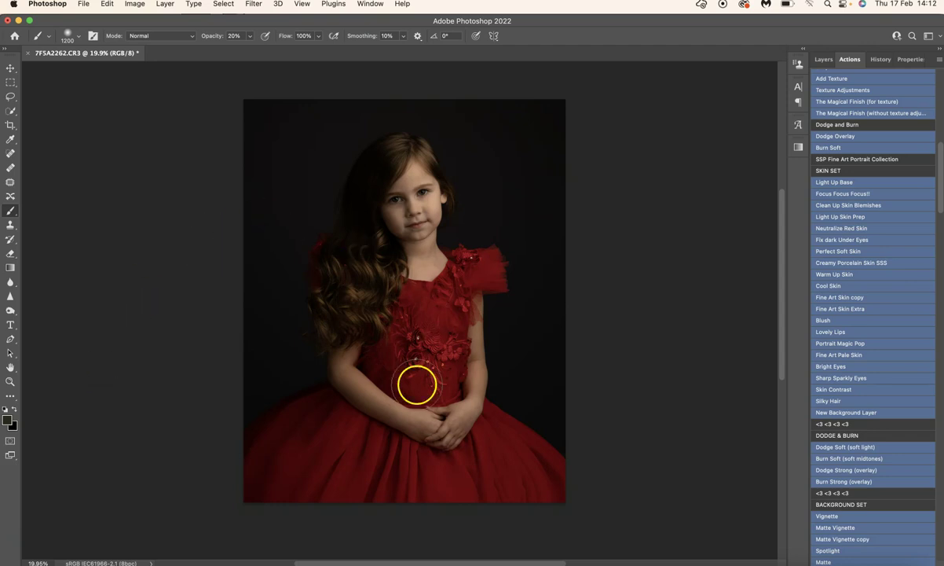
# Run the Soft Light Base action from the Fine Art Portrait & Painterly Collection and continue past its instruction message
pyautogui.scroll(10, 911, 233)
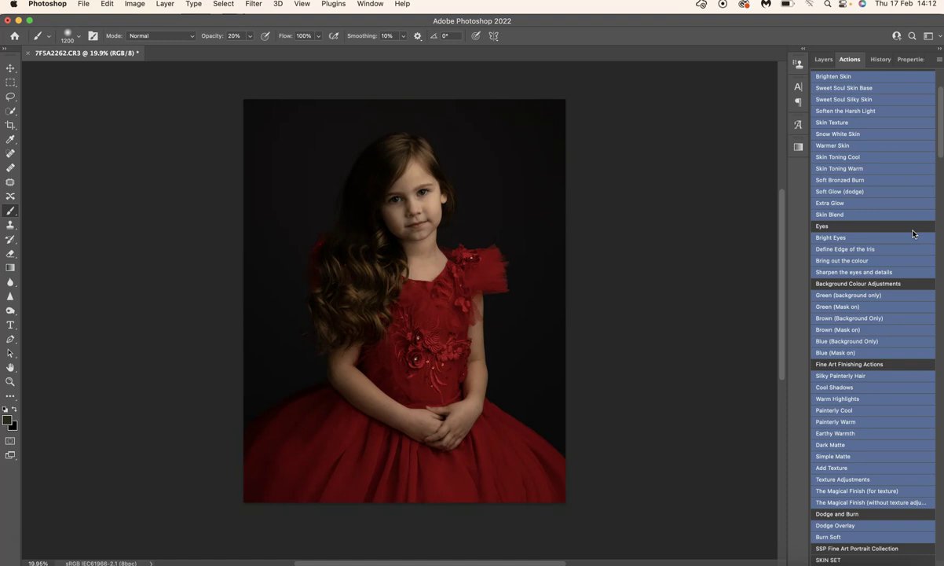
pyautogui.scroll(3, 913, 234)
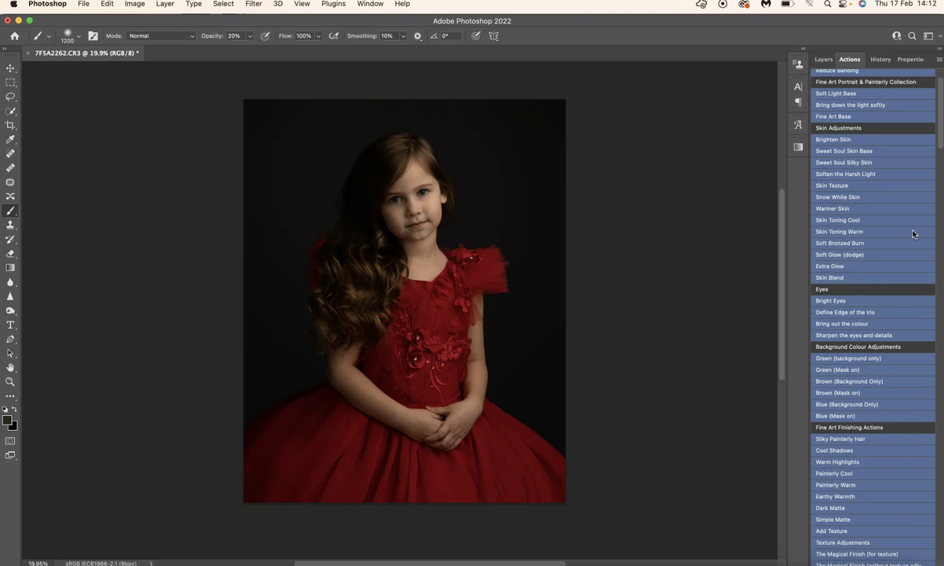
pyautogui.scroll(-1, 911, 228)
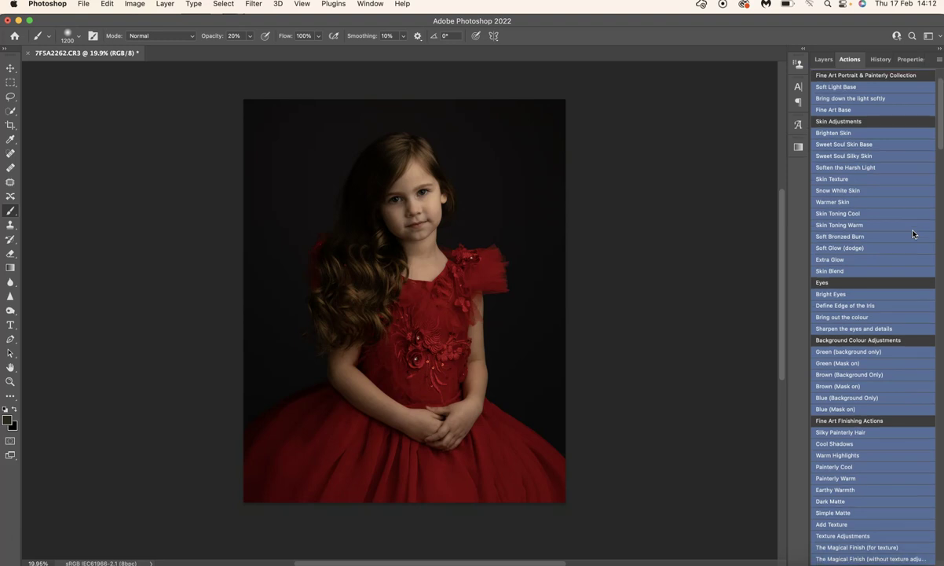
pyautogui.click(891, 95)
pyautogui.click(860, 88)
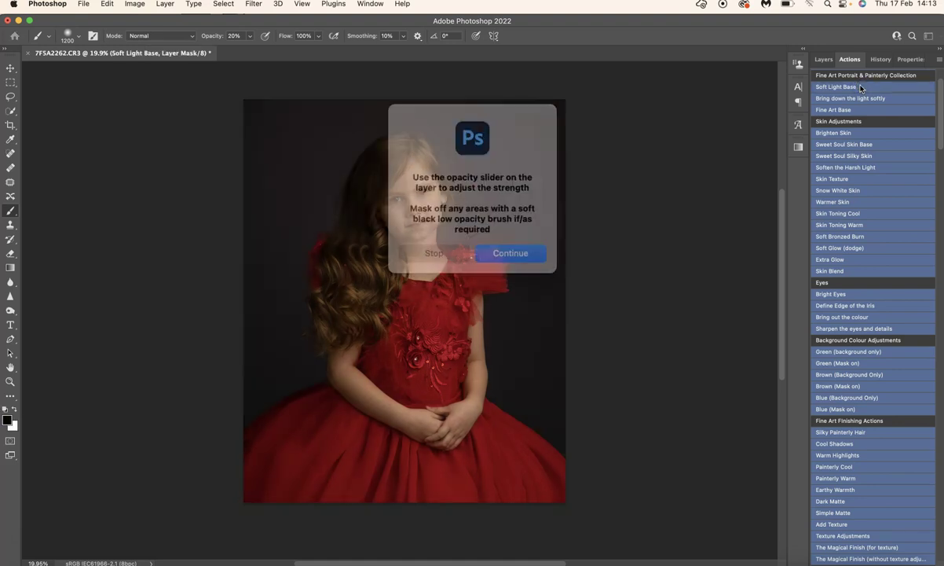
pyautogui.click(496, 245)
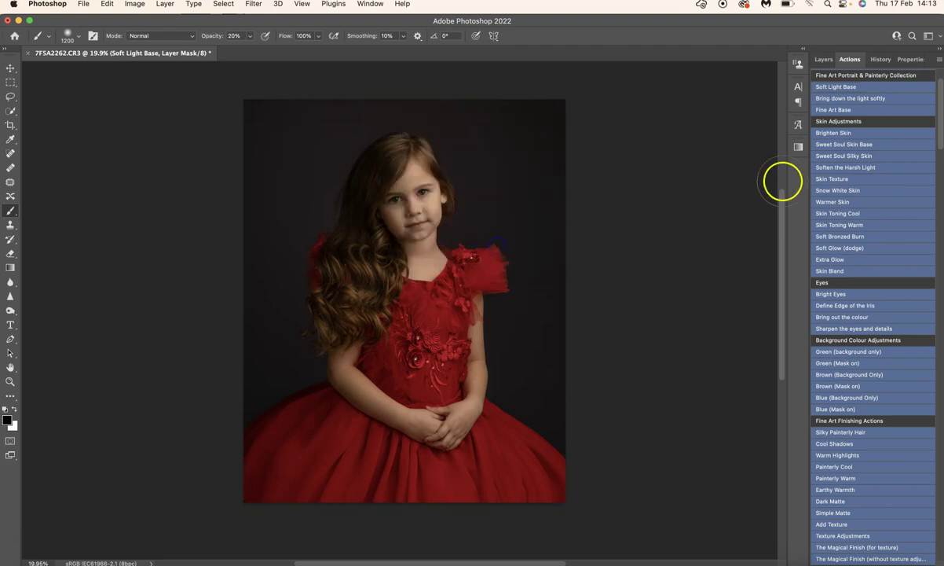
# Compare the portrait with and without the Soft Light Base layer
pyautogui.click(823, 60)
pyautogui.click(816, 128)
pyautogui.click(816, 129)
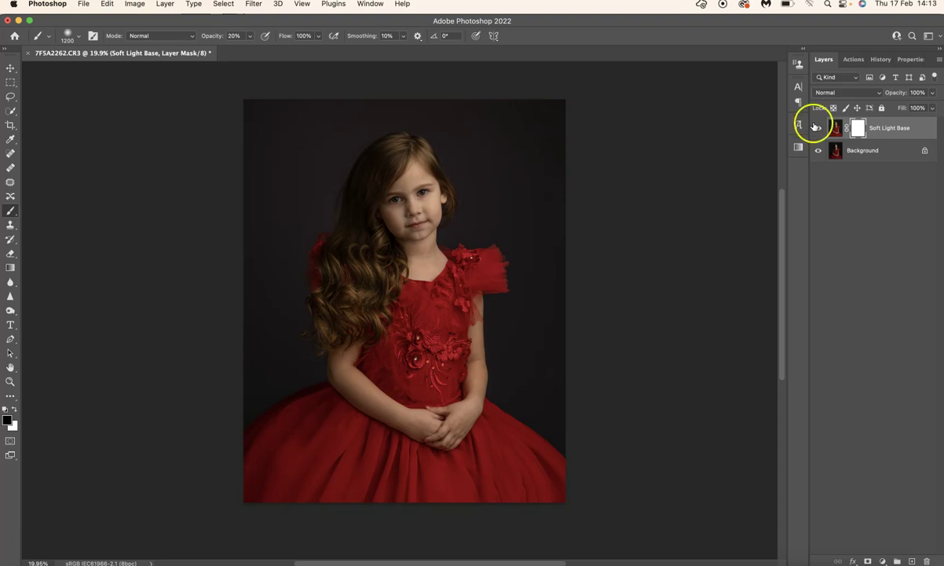
# Run the Fine Art Base action on the portrait and continue past its instruction message
pyautogui.click(854, 60)
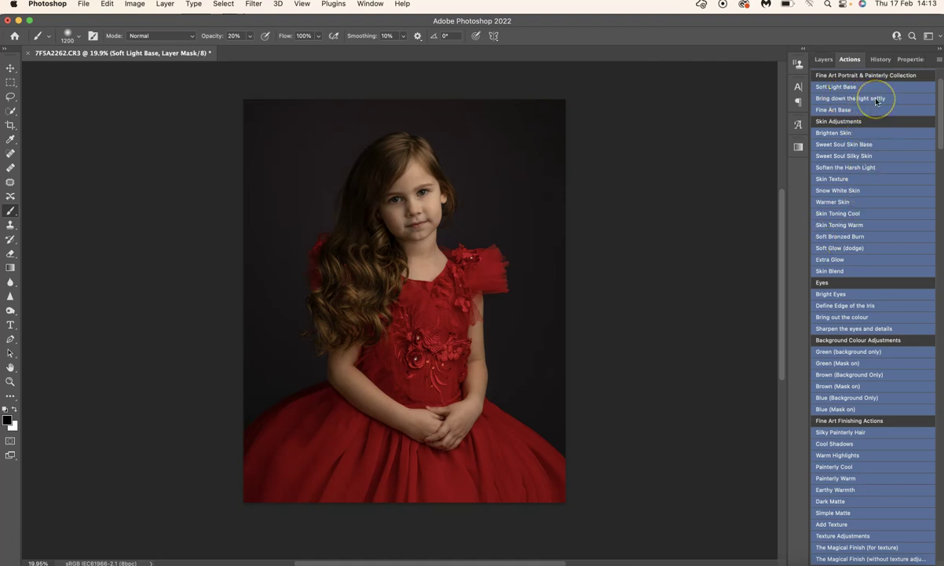
pyautogui.click(838, 117)
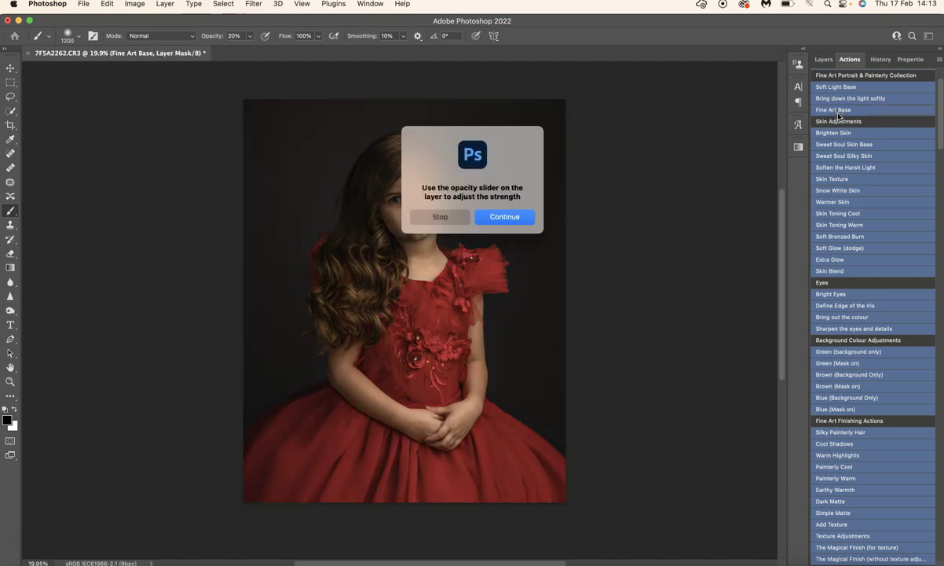
pyautogui.press('Return')
# Mask the Fine Art Base effect off the girl's hair, face and arms with a 1000 px black brush at 100% opacity
pyautogui.click(368, 290)
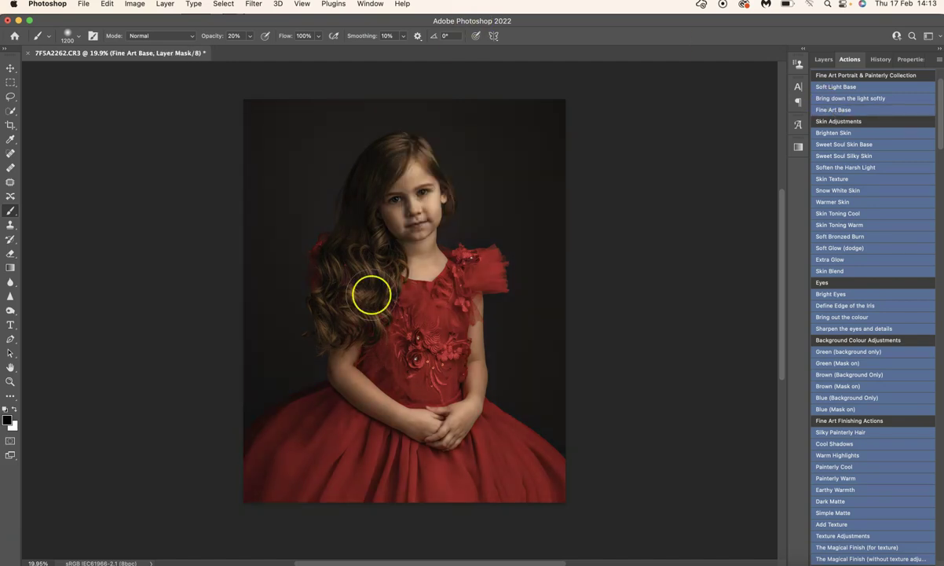
pyautogui.click(374, 263)
pyautogui.press('[')
pyautogui.press('[')
pyautogui.moveTo(385, 203)
pyautogui.mouseDown()
pyautogui.moveTo(408, 162)
pyautogui.moveTo(406, 210)
pyautogui.moveTo(410, 181)
pyautogui.moveTo(417, 190)
pyautogui.moveTo(404, 230)
pyautogui.moveTo(418, 269)
pyautogui.moveTo(416, 189)
pyautogui.mouseUp()
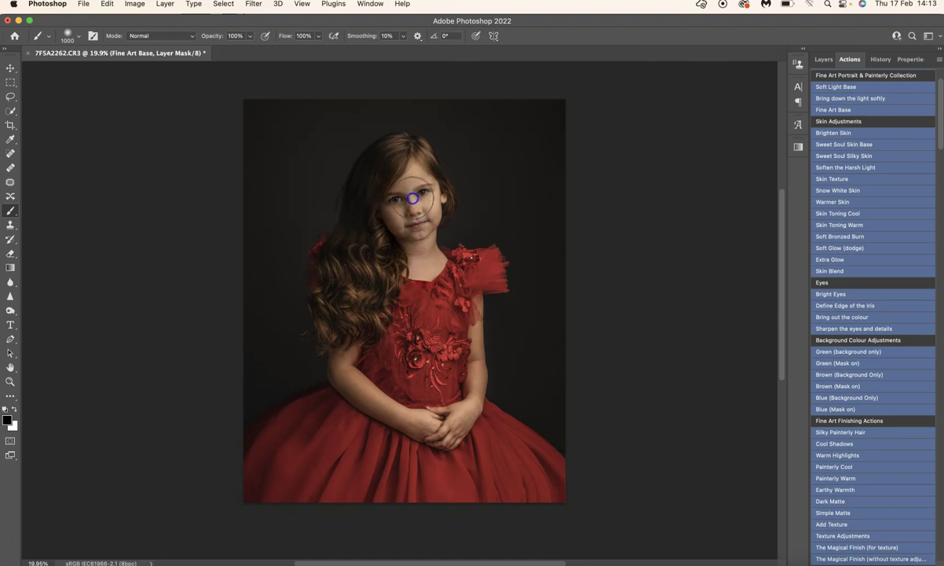
pyautogui.moveTo(352, 352)
pyautogui.mouseDown()
pyautogui.moveTo(348, 392)
pyautogui.moveTo(416, 420)
pyautogui.moveTo(440, 418)
pyautogui.moveTo(445, 431)
pyautogui.moveTo(417, 404)
pyautogui.moveTo(475, 363)
pyautogui.moveTo(470, 285)
pyautogui.moveTo(497, 284)
pyautogui.moveTo(491, 295)
pyautogui.mouseUp()
# Refine the Fine Art Base mask along the arm below the tulle sleeve with a 250 px brush
pyautogui.press('[')
pyautogui.press('[')
pyautogui.press('[')
pyautogui.press('[')
pyautogui.press('x')
pyautogui.press('[')
pyautogui.press('[')
pyautogui.press('[')
pyautogui.press('[')
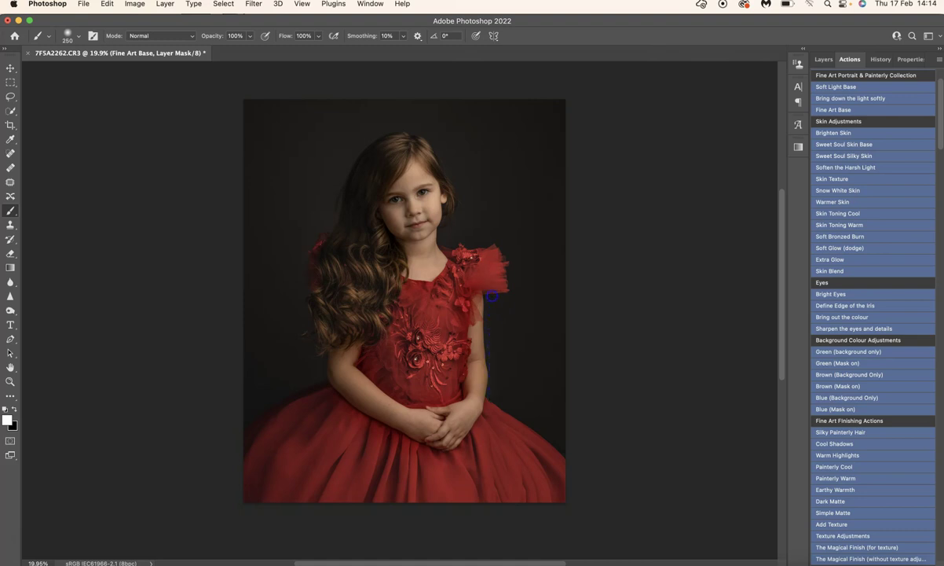
pyautogui.press('x')
pyautogui.moveTo(500, 381); pyautogui.dragTo(475, 338)
# Mask the Fine Art Base effect off the red skirt and bodice with a 1200 px black brush
pyautogui.press(']')
pyautogui.press(']')
pyautogui.press(']')
pyautogui.press(']')
pyautogui.press(']')
pyautogui.press(']')
pyautogui.press(']')
pyautogui.press(']')
pyautogui.press(']')
pyautogui.press(']')
pyautogui.moveTo(398, 415)
pyautogui.mouseDown()
pyautogui.moveTo(320, 541)
pyautogui.moveTo(387, 407)
pyautogui.moveTo(264, 490)
pyautogui.moveTo(344, 425)
pyautogui.moveTo(282, 460)
pyautogui.moveTo(315, 444)
pyautogui.moveTo(367, 515)
pyautogui.moveTo(473, 482)
pyautogui.moveTo(468, 463)
pyautogui.moveTo(536, 519)
pyautogui.moveTo(475, 448)
pyautogui.moveTo(519, 476)
pyautogui.moveTo(549, 514)
pyautogui.moveTo(428, 396)
pyautogui.moveTo(416, 396)
pyautogui.moveTo(412, 309)
pyautogui.moveTo(434, 341)
pyautogui.mouseUp()
# Mask the Fine Art Base effect off both sleeves and the upper bodice with a 500 px black brush
pyautogui.press('[')
pyautogui.press('[')
pyautogui.press('[')
pyautogui.press('[')
pyautogui.press('[')
pyautogui.press('[')
pyautogui.press('[')
pyautogui.press('[')
pyautogui.press('[')
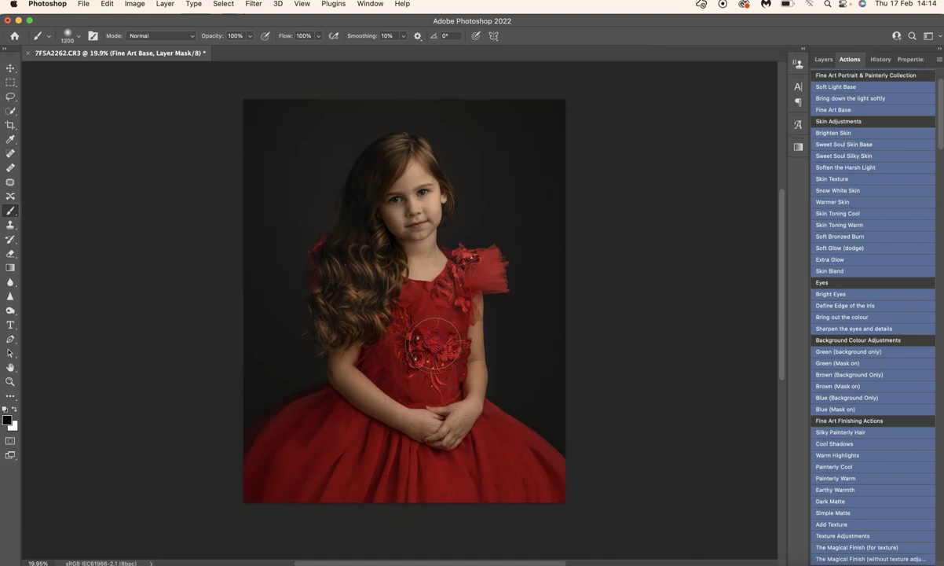
pyautogui.moveTo(438, 275)
pyautogui.mouseDown()
pyautogui.moveTo(468, 292)
pyautogui.moveTo(459, 267)
pyautogui.moveTo(489, 272)
pyautogui.mouseUp()
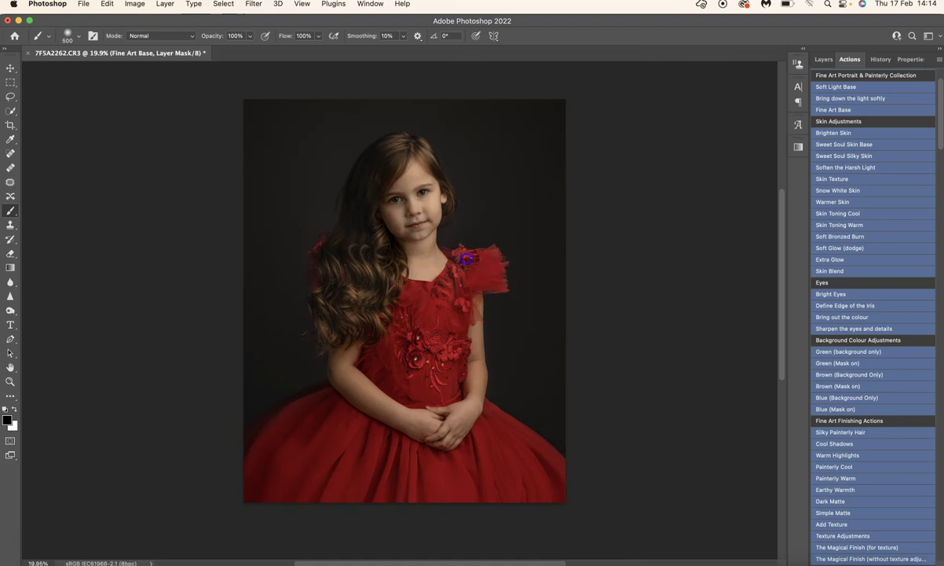
pyautogui.moveTo(289, 252); pyautogui.dragTo(321, 251)
pyautogui.moveTo(378, 288); pyautogui.dragTo(434, 324)
# Paint black over the long curls on the Fine Art Base mask at 40% brush opacity
pyautogui.click(823, 58)
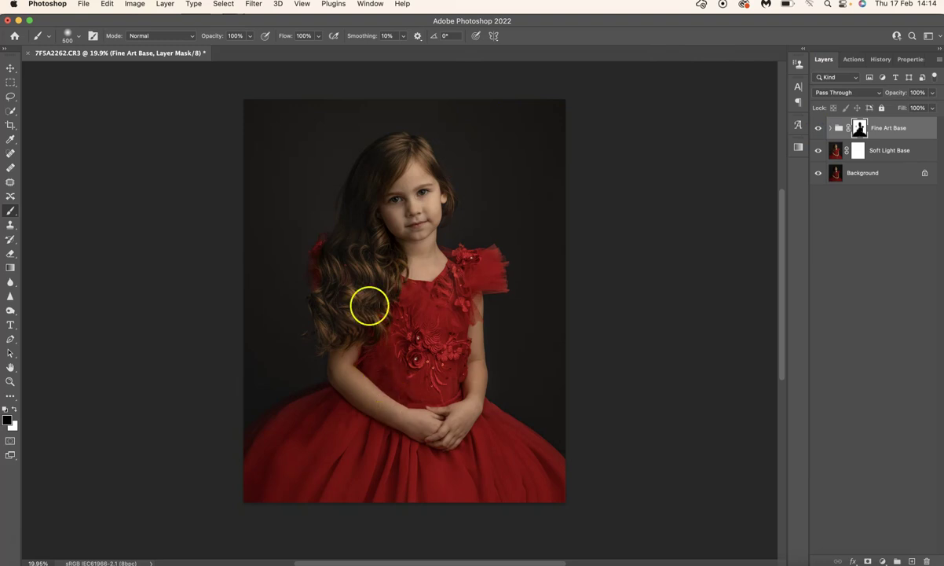
pyautogui.press('4')
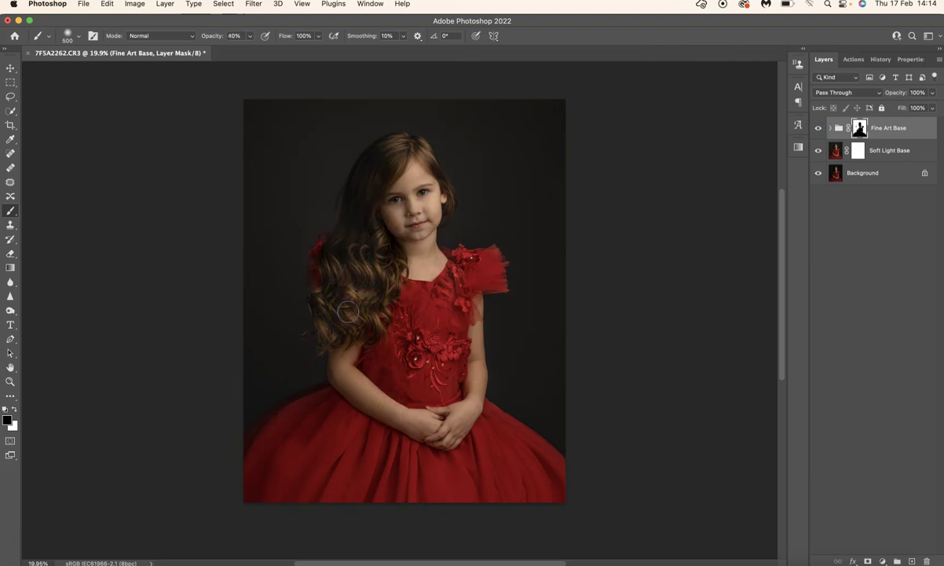
pyautogui.moveTo(348, 313)
pyautogui.mouseDown()
pyautogui.moveTo(366, 286)
pyautogui.moveTo(340, 294)
pyautogui.moveTo(332, 323)
pyautogui.moveTo(330, 290)
pyautogui.moveTo(391, 162)
pyautogui.moveTo(355, 210)
pyautogui.moveTo(342, 281)
pyautogui.moveTo(402, 158)
pyautogui.moveTo(370, 175)
pyautogui.moveTo(372, 232)
pyautogui.moveTo(399, 189)
pyautogui.moveTo(364, 246)
pyautogui.moveTo(408, 313)
pyautogui.moveTo(393, 220)
pyautogui.moveTo(411, 205)
pyautogui.moveTo(389, 314)
pyautogui.moveTo(390, 280)
pyautogui.moveTo(402, 354)
pyautogui.moveTo(365, 267)
pyautogui.mouseUp()
# Compare the portrait with and without the Fine Art Base group, and dab its mask at the crown of the hair
pyautogui.click(820, 129)
pyautogui.click(820, 128)
pyautogui.click(820, 128)
pyautogui.click(820, 128)
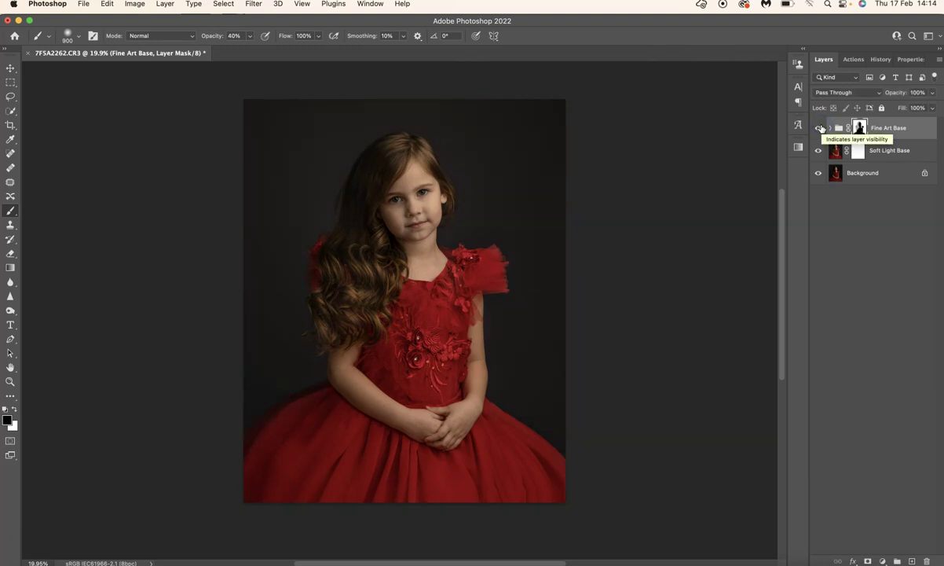
pyautogui.click(378, 146)
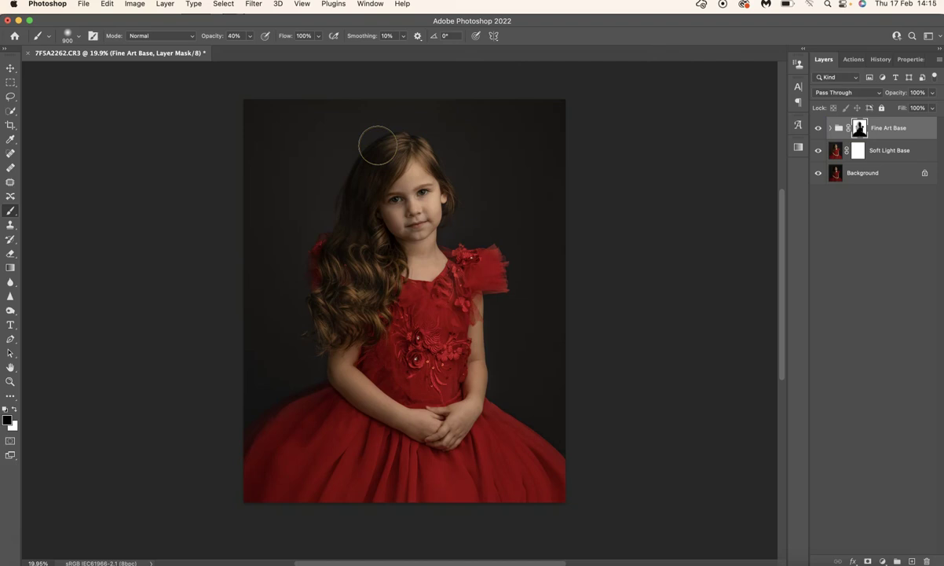
# Run the Brighten Skin action from the Skin Adjustments set
pyautogui.click(851, 60)
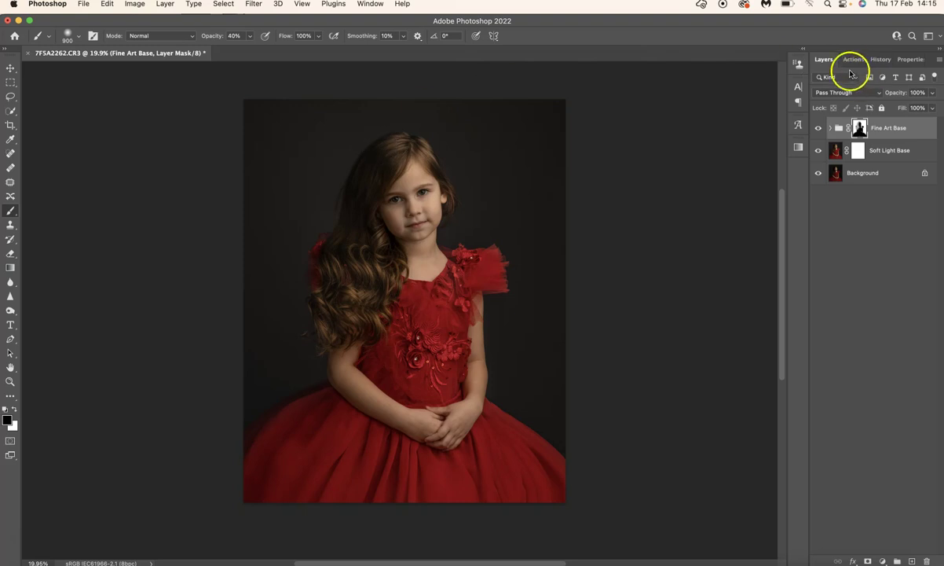
pyautogui.click(852, 128)
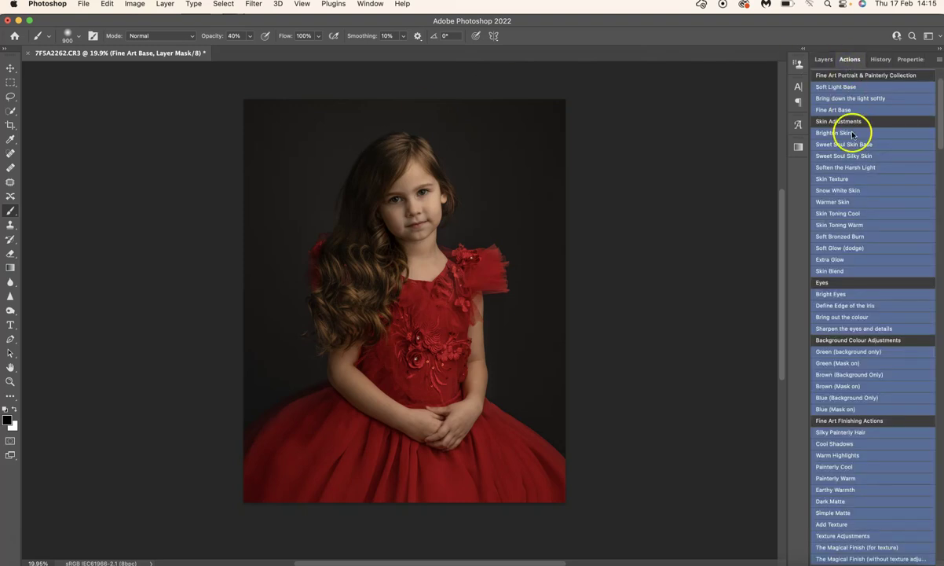
pyautogui.click(849, 138)
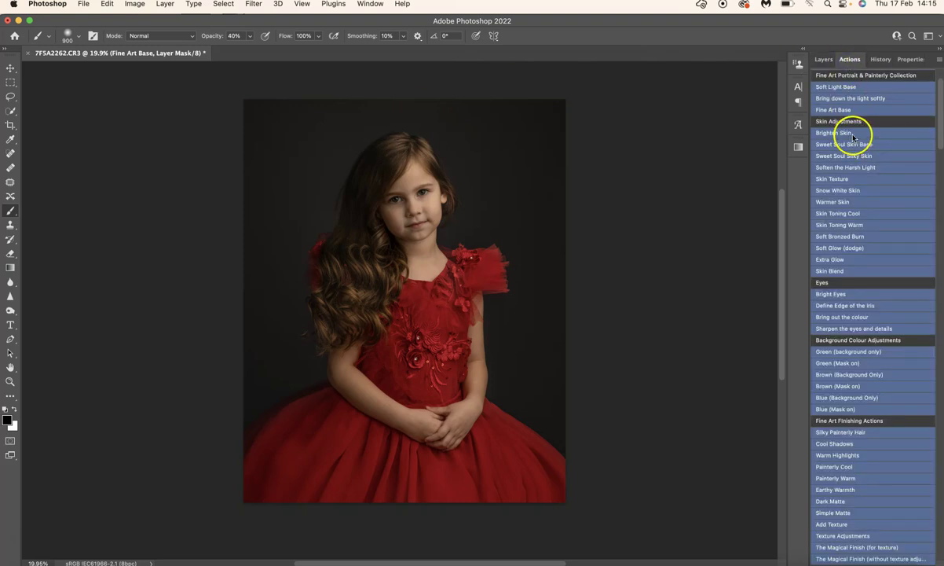
pyautogui.click(295, 159)
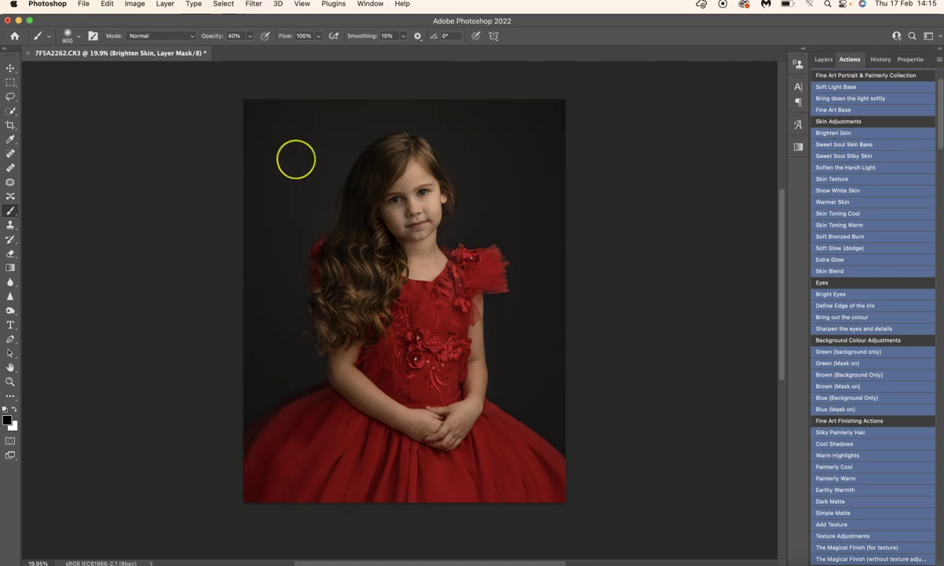
# Paint the Brighten Skin effect onto the face and chin with a 700 px white brush at 30% opacity
pyautogui.press('3')
pyautogui.press('x')
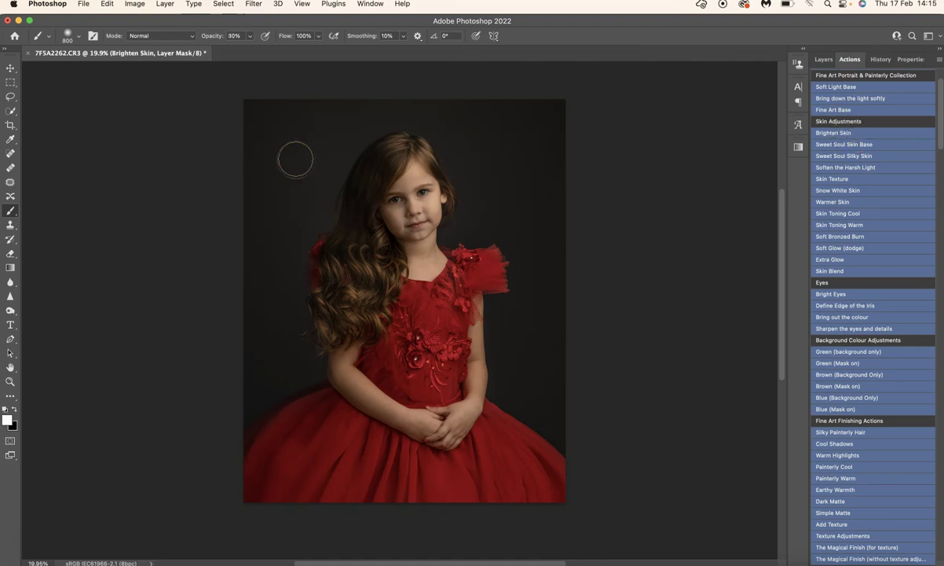
pyautogui.moveTo(339, 170)
pyautogui.mouseDown()
pyautogui.moveTo(413, 188)
pyautogui.moveTo(396, 196)
pyautogui.moveTo(734, 136)
pyautogui.moveTo(342, 231)
pyautogui.moveTo(395, 196)
pyautogui.moveTo(423, 191)
pyautogui.moveTo(411, 165)
pyautogui.moveTo(396, 190)
pyautogui.mouseUp()
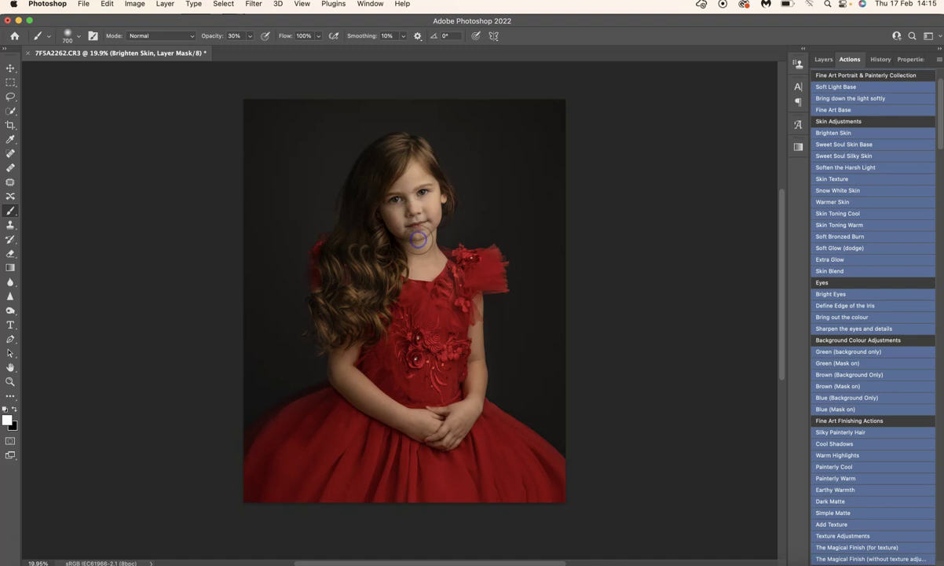
pyautogui.press('super+z')
pyautogui.moveTo(413, 188); pyautogui.dragTo(396, 148)
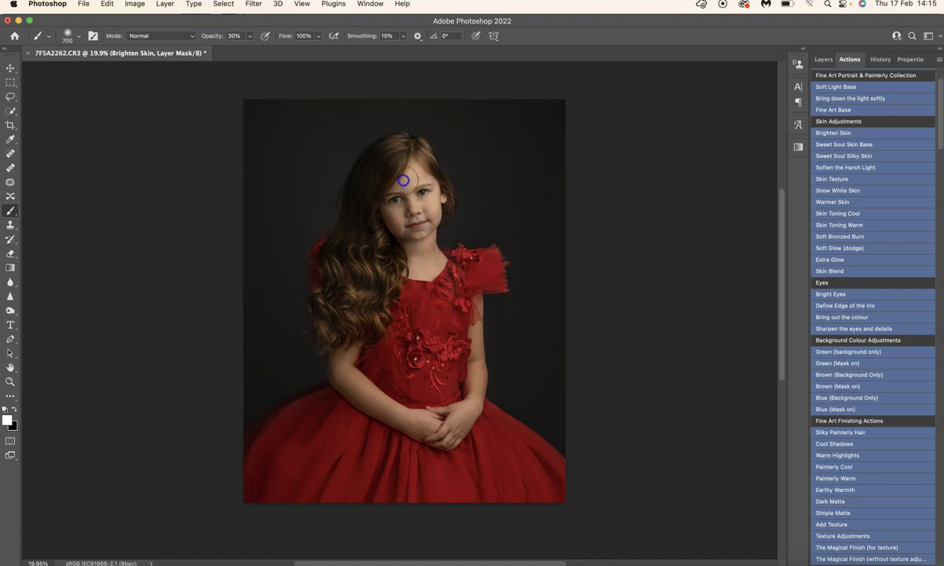
pyautogui.click(412, 214)
pyautogui.click(416, 234)
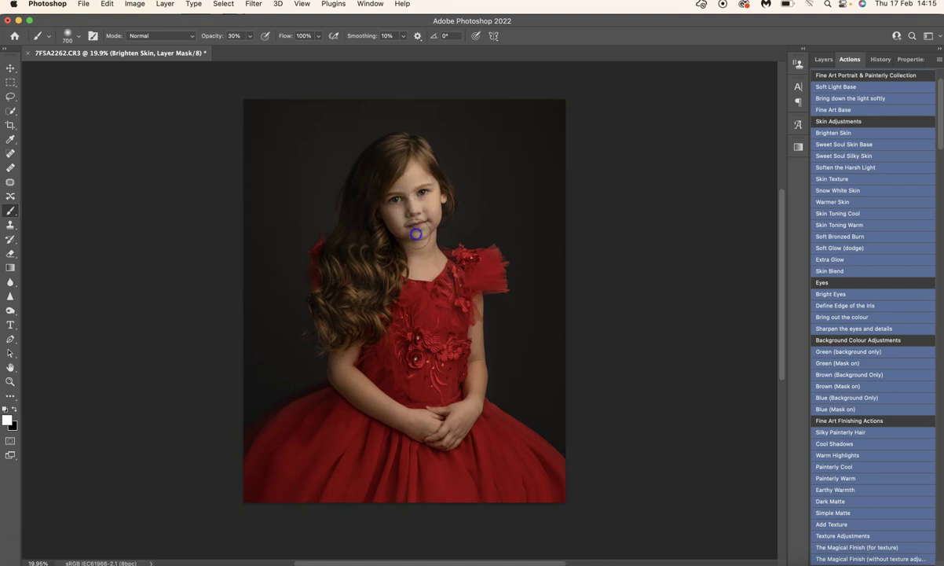
# Paint the Brighten Skin effect onto the arms and hands with the same white brush
pyautogui.moveTo(348, 323)
pyautogui.mouseDown()
pyautogui.moveTo(352, 294)
pyautogui.moveTo(373, 337)
pyautogui.moveTo(346, 348)
pyautogui.moveTo(343, 363)
pyautogui.mouseUp()
pyautogui.moveTo(407, 393)
pyautogui.mouseDown()
pyautogui.moveTo(370, 387)
pyautogui.moveTo(441, 425)
pyautogui.moveTo(442, 449)
pyautogui.moveTo(446, 412)
pyautogui.moveTo(455, 421)
pyautogui.moveTo(472, 385)
pyautogui.mouseUp()
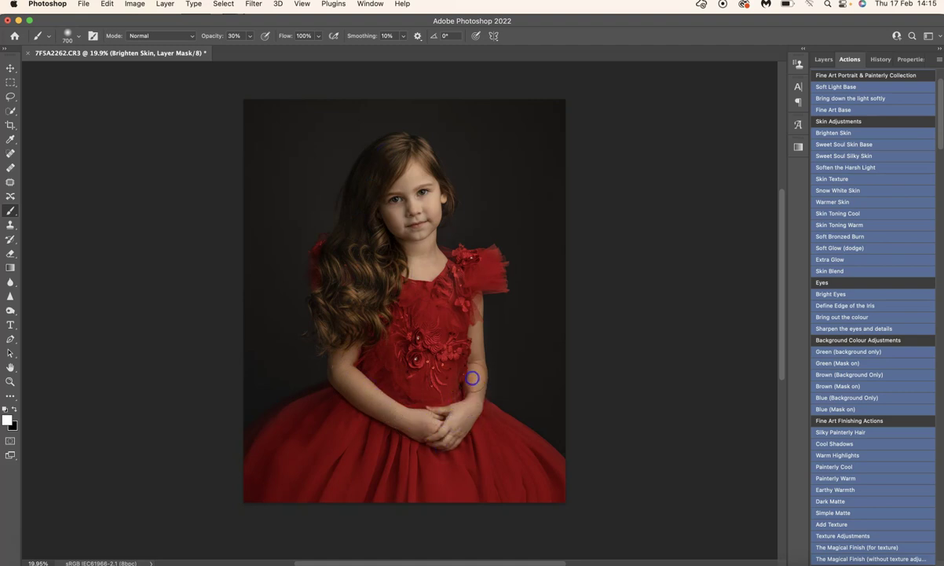
pyautogui.moveTo(444, 333)
pyautogui.mouseDown()
pyautogui.moveTo(512, 260)
pyautogui.moveTo(444, 274)
pyautogui.moveTo(500, 314)
pyautogui.moveTo(233, 439)
pyautogui.mouseUp()
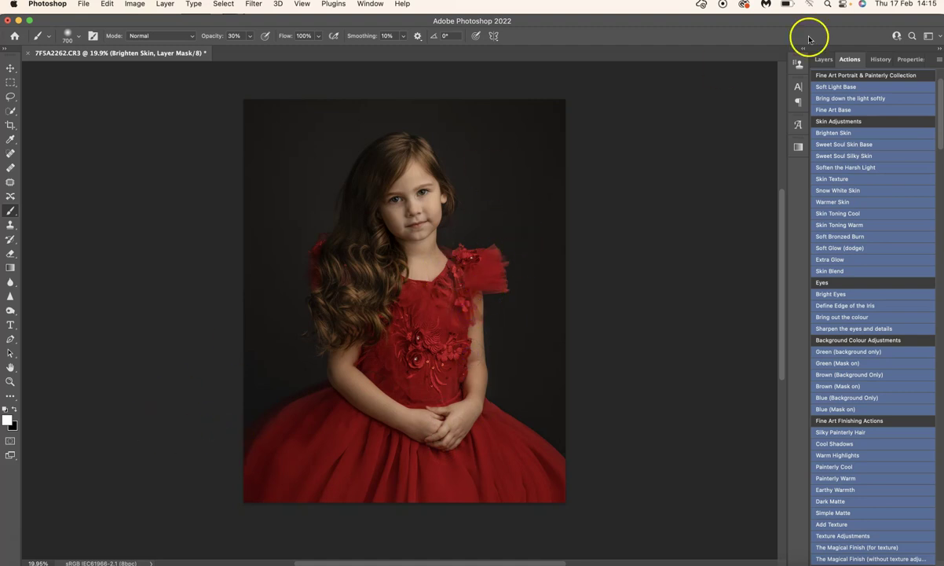
# Compare the portrait with and without the Brighten Skin layer
pyautogui.click(821, 57)
pyautogui.click(817, 127)
pyautogui.click(817, 127)
pyautogui.click(817, 127)
pyautogui.click(817, 127)
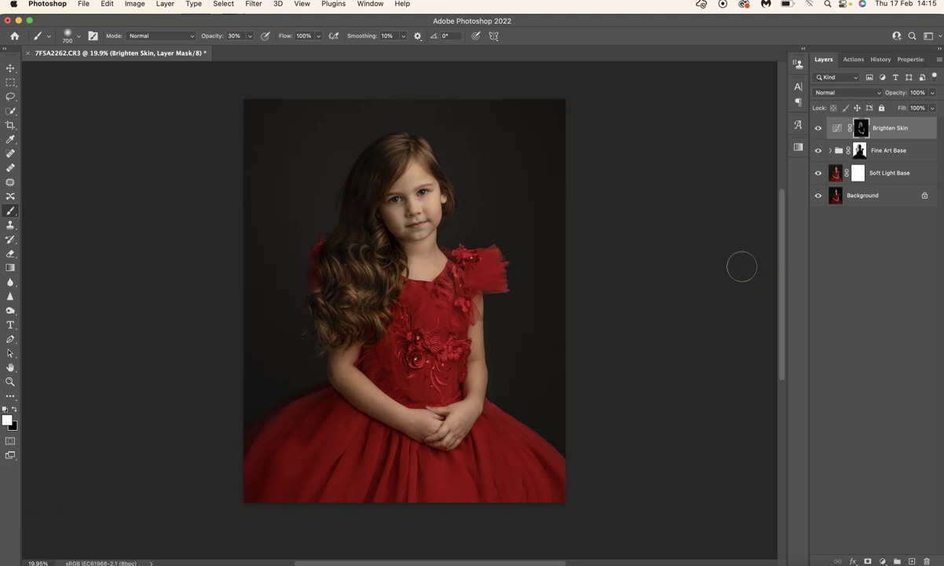
# Inspect the facial skin at about 120% zoom and run the Sweet Soul Skin Base action
pyautogui.click(844, 63)
pyautogui.click(854, 189)
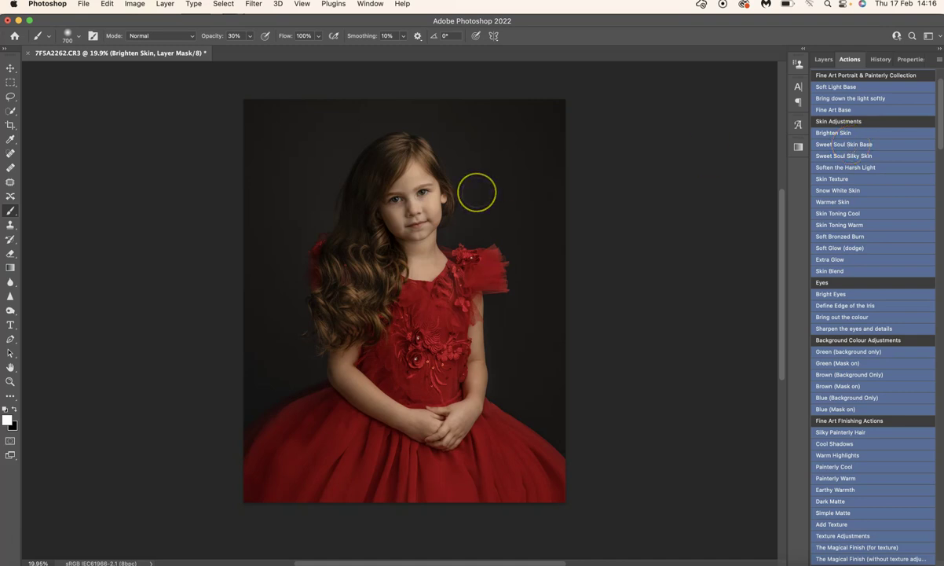
pyautogui.scroll(5, 477, 194)
pyautogui.scroll(5, 476, 193)
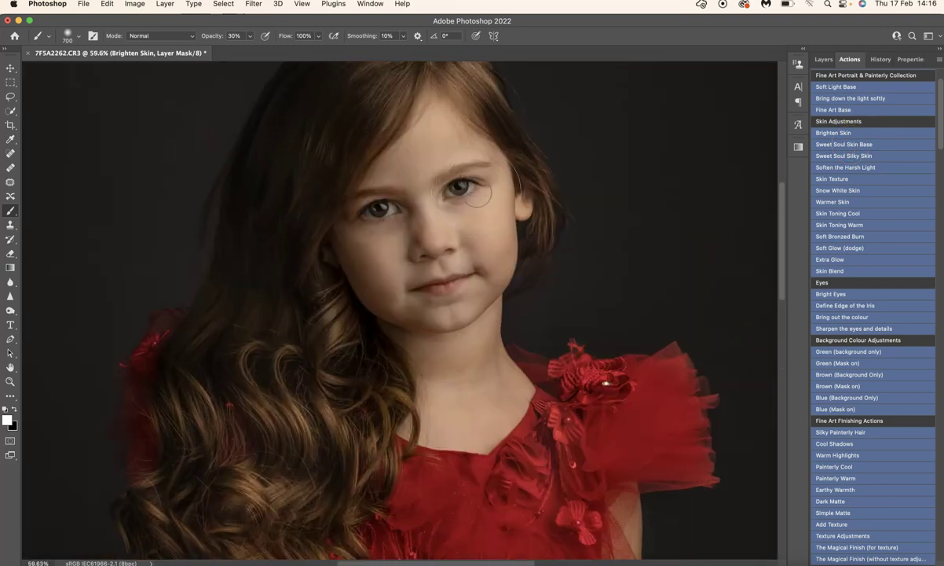
pyautogui.scroll(4, 476, 192)
pyautogui.scroll(5, 477, 192)
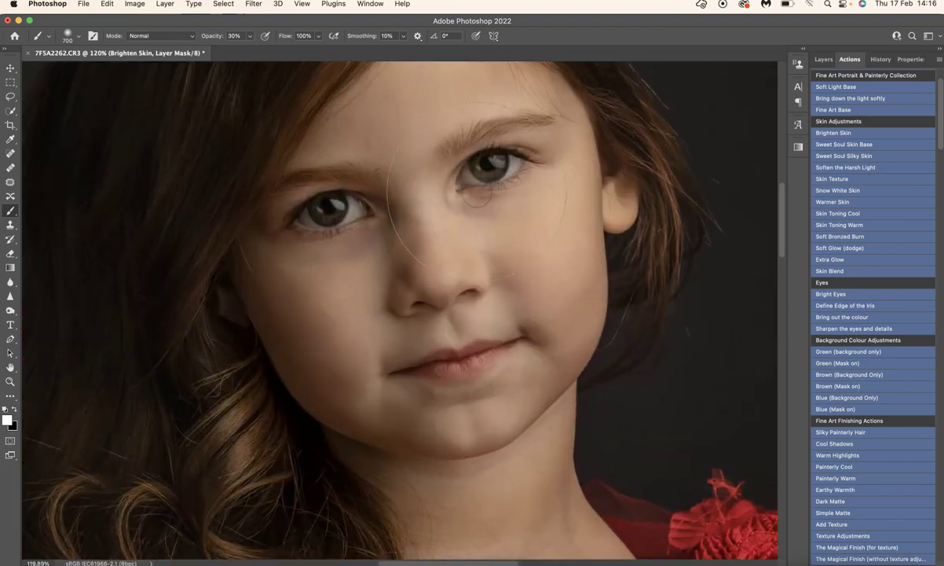
pyautogui.moveTo(291, 279)
pyautogui.mouseDown()
pyautogui.moveTo(308, 337)
pyautogui.moveTo(259, 377)
pyautogui.mouseUp()
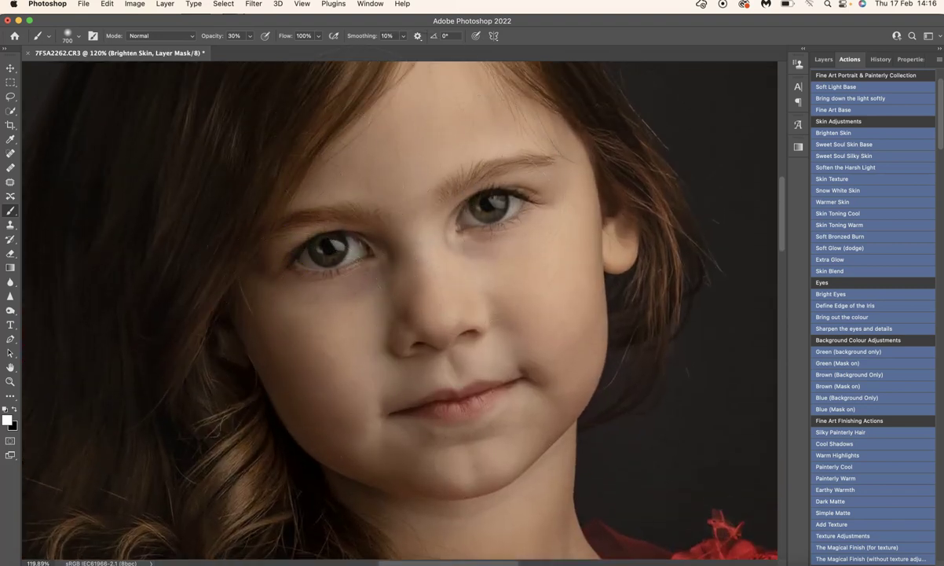
pyautogui.scroll(3, 479, 321)
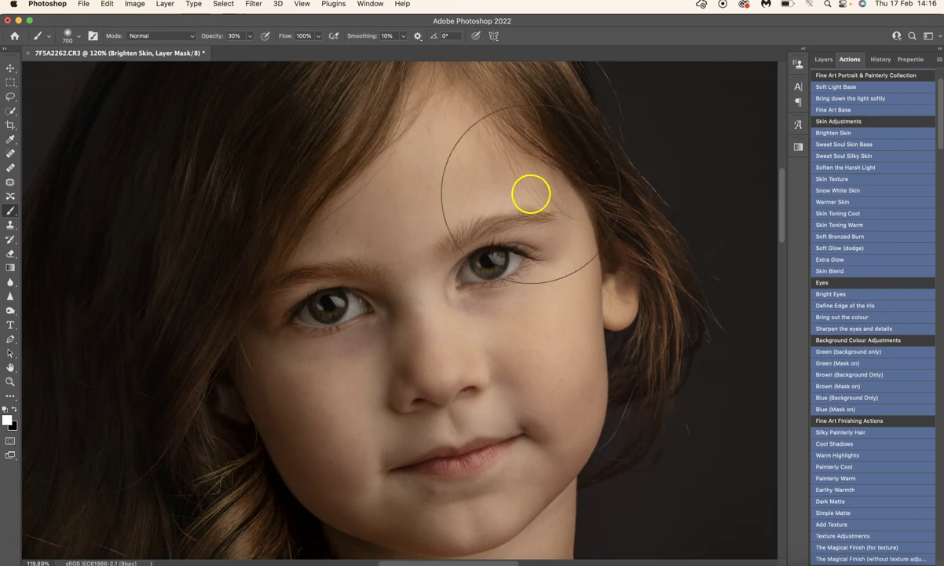
pyautogui.click(864, 145)
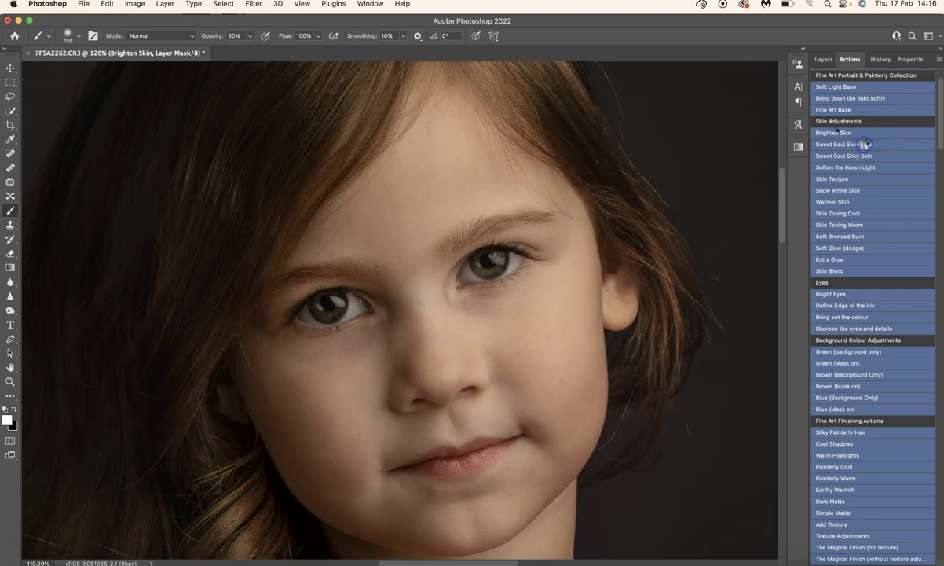
# Paint the Sweet Soul Skin Base effect onto the forehead, cheeks, nose and chin with a 100 px white brush at 100% opacity
pyautogui.moveTo(460, 148)
pyautogui.mouseDown()
pyautogui.moveTo(516, 188)
pyautogui.moveTo(542, 188)
pyautogui.moveTo(451, 142)
pyautogui.mouseUp()
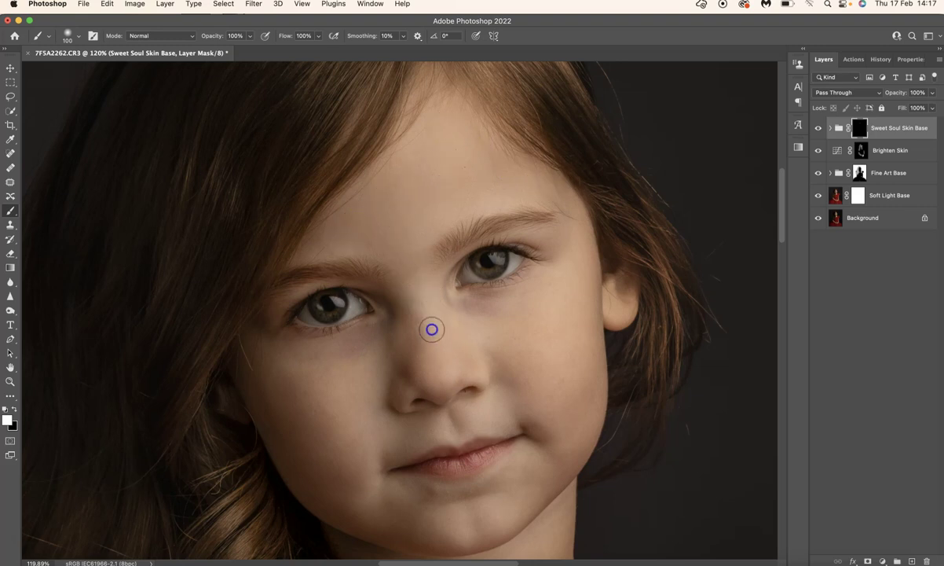
pyautogui.moveTo(344, 444)
pyautogui.mouseDown()
pyautogui.moveTo(355, 497)
pyautogui.moveTo(433, 508)
pyautogui.mouseUp()
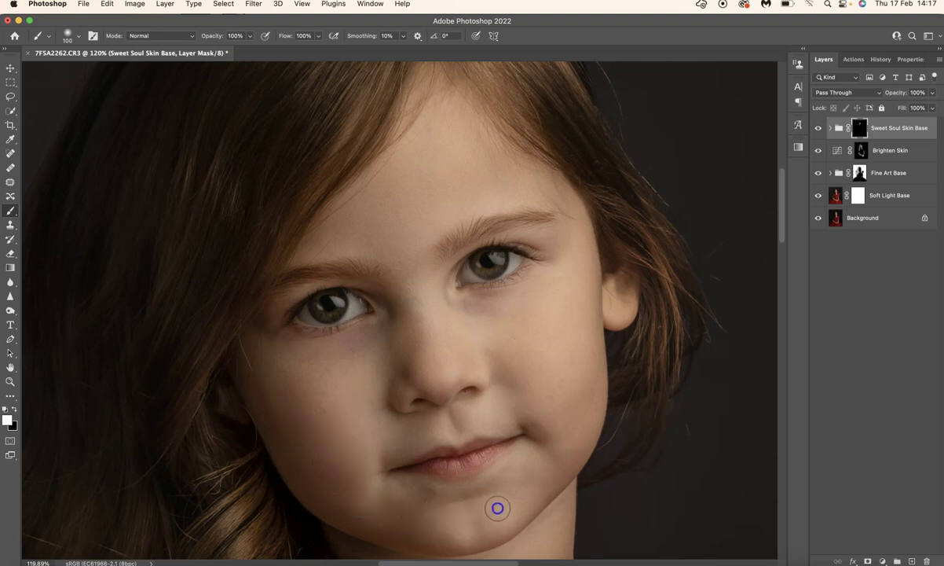
pyautogui.click(554, 318)
pyautogui.moveTo(542, 345)
pyautogui.mouseDown()
pyautogui.moveTo(532, 321)
pyautogui.moveTo(416, 340)
pyautogui.mouseUp()
pyautogui.click(471, 336)
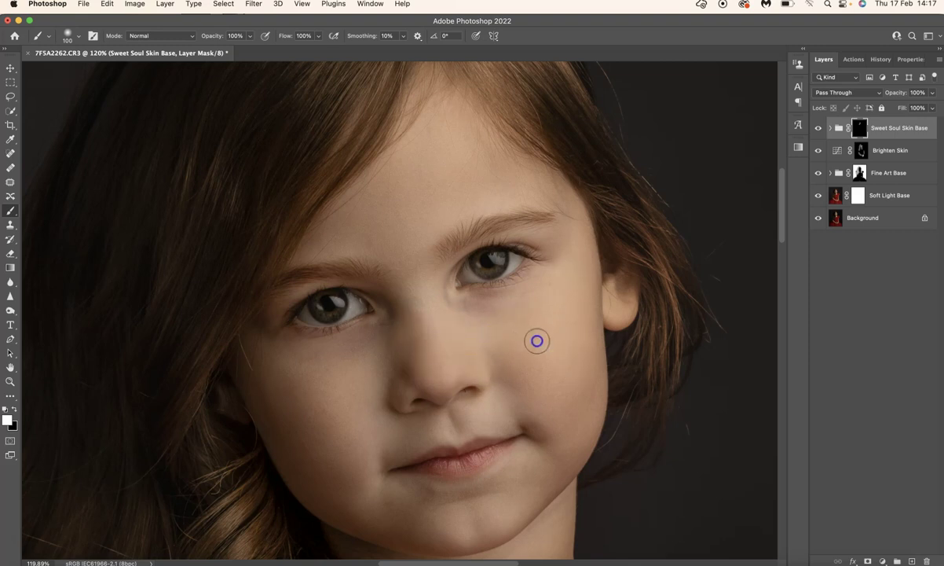
# Compare the face with and without the Sweet Soul Skin Base effect
pyautogui.click(818, 129)
pyautogui.click(818, 128)
pyautogui.click(818, 129)
pyautogui.click(818, 129)
pyautogui.click(818, 128)
pyautogui.click(818, 129)
# Extend the Sweet Soul Skin Base effect over the mouth corner, nose, cheeks and neck, enlarging the white brush to 175 px
pyautogui.scroll(-2, 563, 279)
pyautogui.scroll(-2, 564, 280)
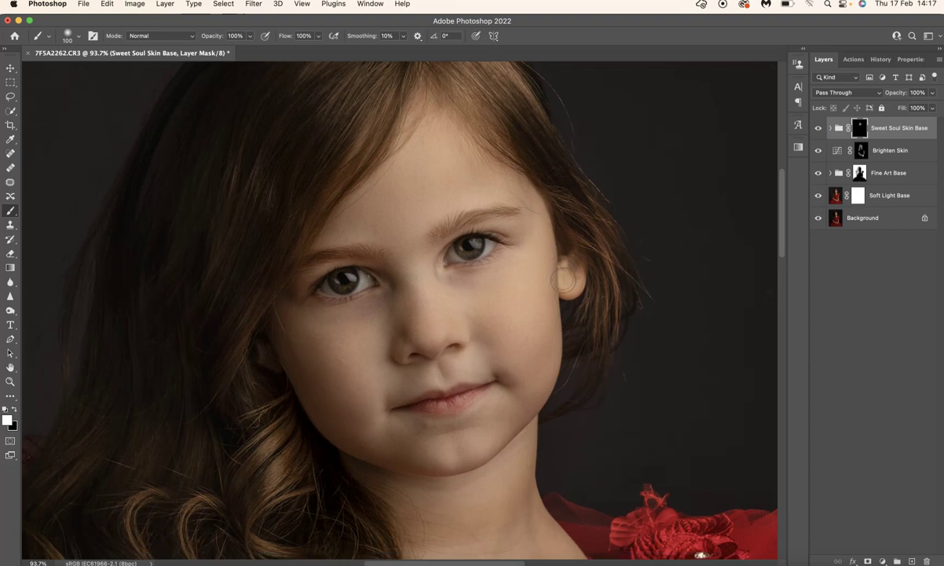
pyautogui.click(500, 394)
pyautogui.moveTo(417, 306)
pyautogui.mouseDown()
pyautogui.moveTo(508, 300)
pyautogui.moveTo(531, 266)
pyautogui.moveTo(512, 250)
pyautogui.mouseUp()
pyautogui.moveTo(481, 189)
pyautogui.mouseDown()
pyautogui.moveTo(439, 160)
pyautogui.moveTo(370, 210)
pyautogui.moveTo(406, 241)
pyautogui.moveTo(408, 224)
pyautogui.moveTo(463, 185)
pyautogui.moveTo(499, 183)
pyautogui.mouseUp()
pyautogui.scroll(-5, 499, 183)
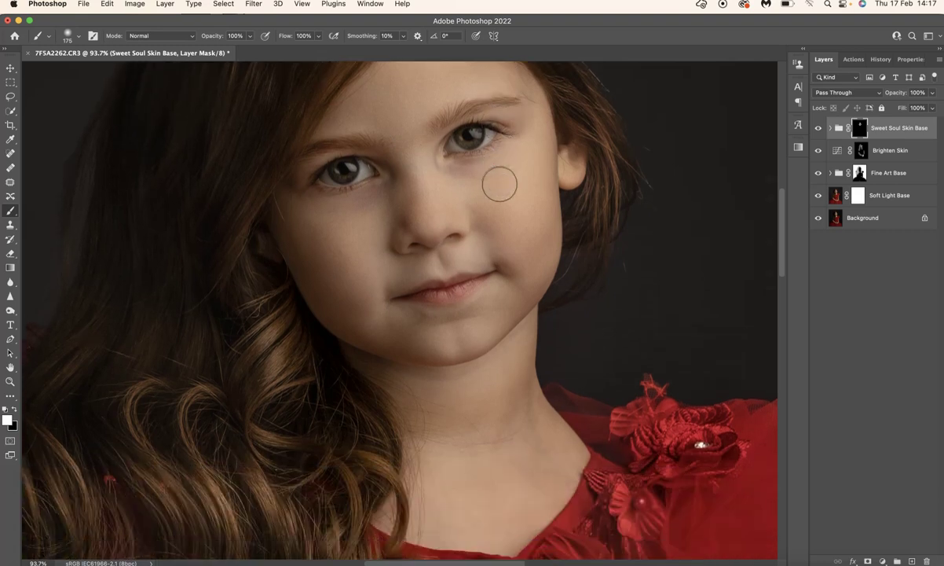
pyautogui.click(458, 166)
pyautogui.click(491, 440)
pyautogui.moveTo(491, 440)
pyautogui.mouseDown()
pyautogui.moveTo(516, 354)
pyautogui.moveTo(523, 449)
pyautogui.moveTo(492, 485)
pyautogui.moveTo(513, 491)
pyautogui.moveTo(459, 456)
pyautogui.mouseUp()
pyautogui.scroll(2, 676, 180)
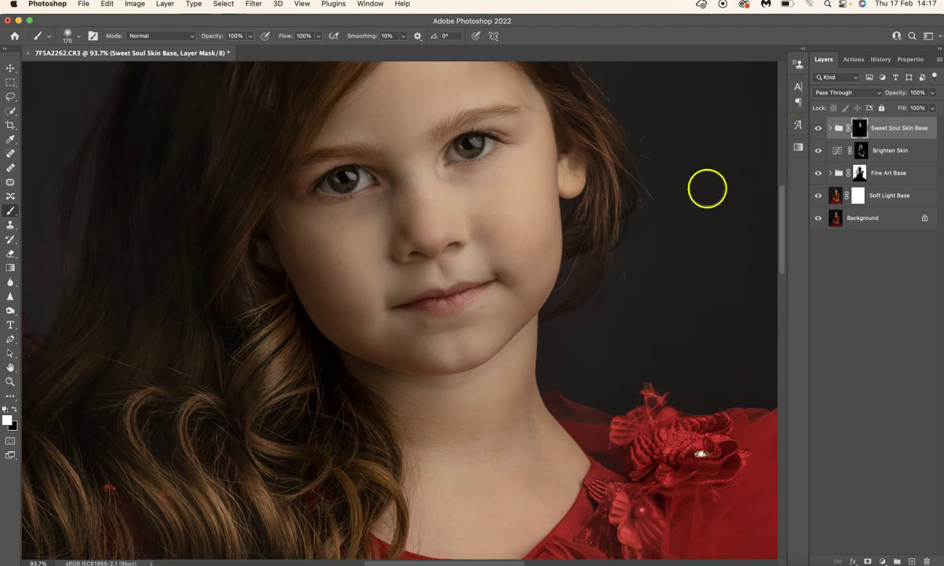
# Review the skin with the Sweet Soul Skin Base group hidden and shown, and check its opacity setting
pyautogui.click(820, 128)
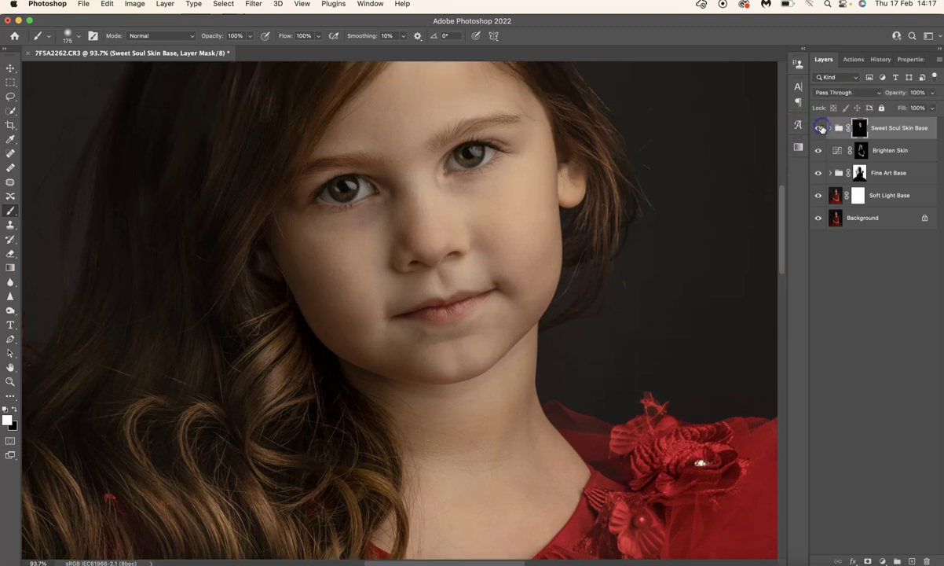
pyautogui.click(821, 128)
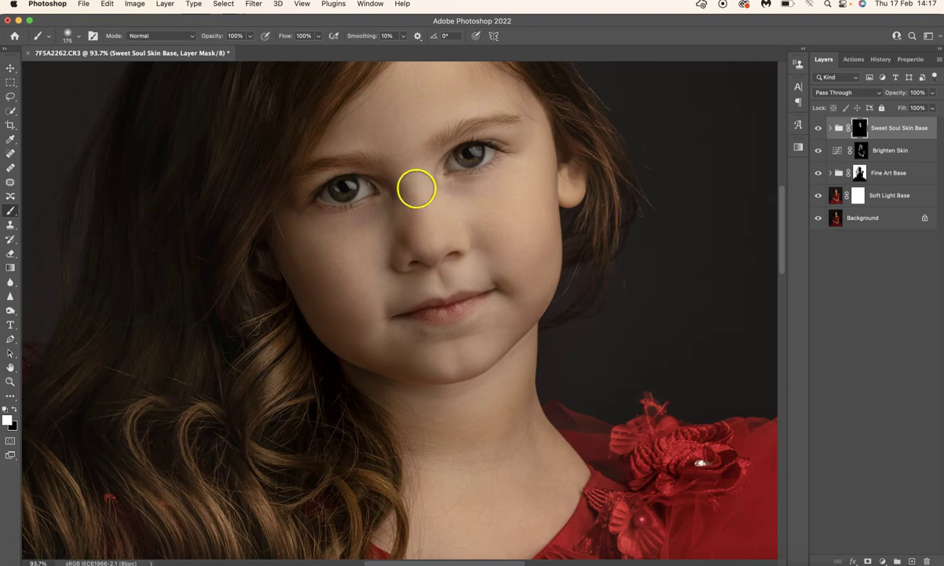
pyautogui.click(820, 128)
pyautogui.click(820, 129)
pyautogui.click(820, 129)
pyautogui.click(820, 129)
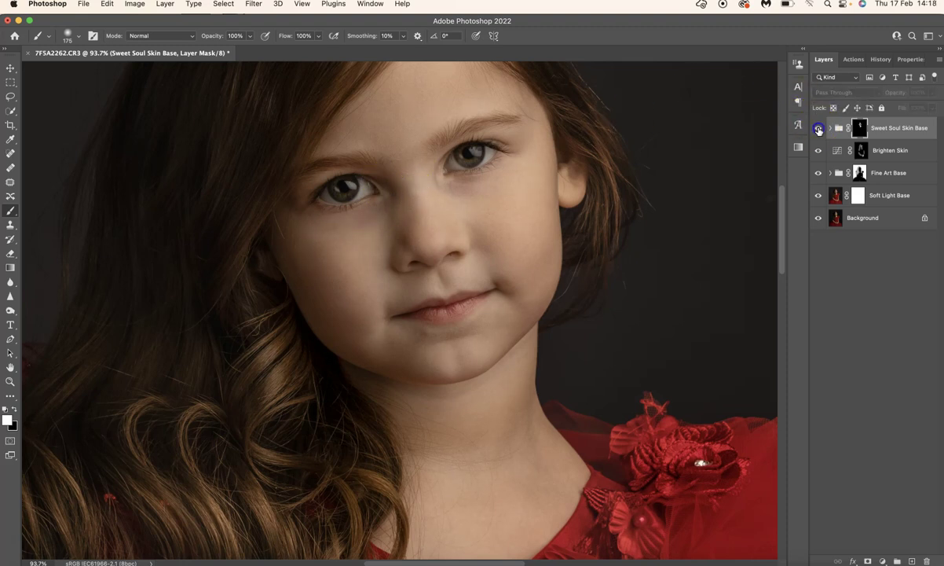
pyautogui.scroll(-1, 671, 205)
pyautogui.scroll(2, 672, 205)
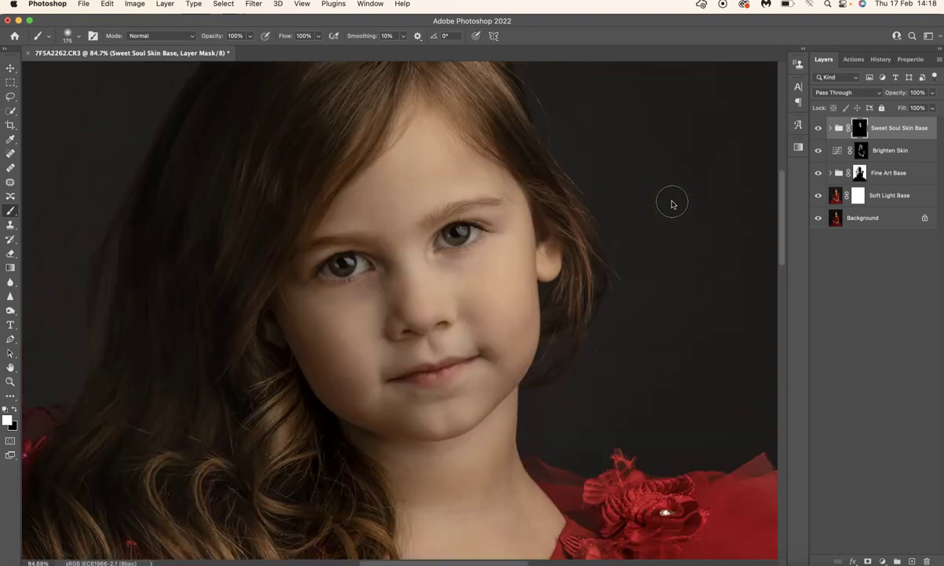
pyautogui.scroll(2, 672, 204)
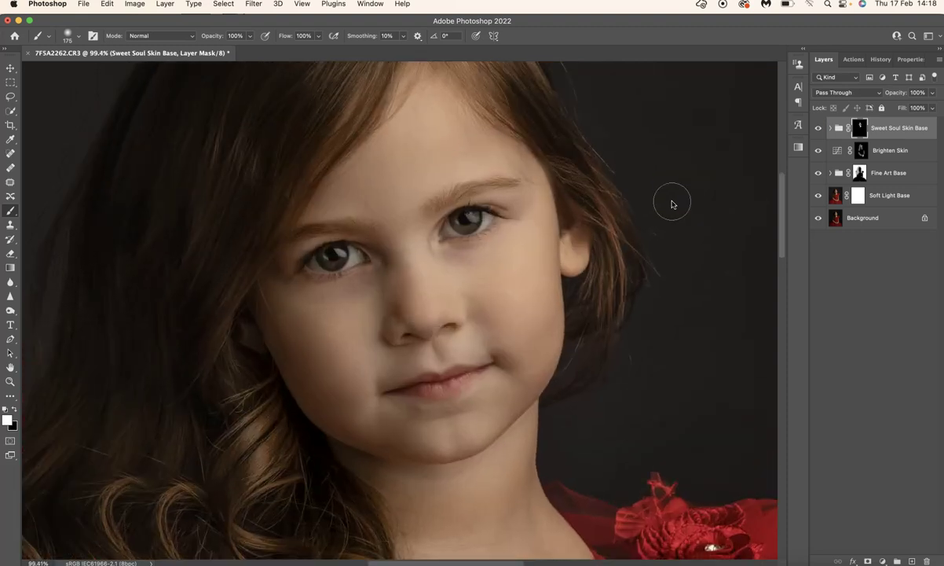
pyautogui.scroll(1, 671, 204)
pyautogui.click(934, 93)
pyautogui.moveTo(935, 98); pyautogui.dragTo(926, 106)
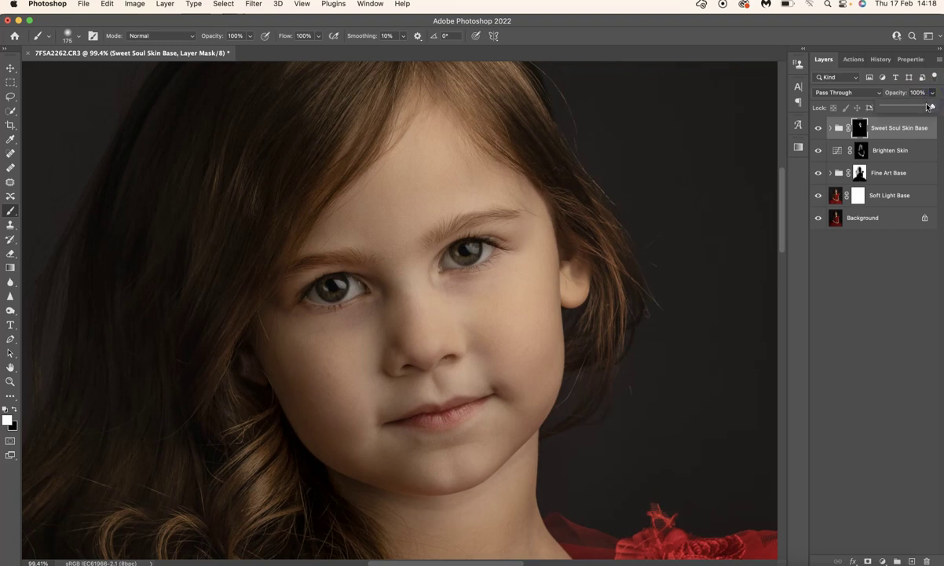
# Run the Sweet Soul Silky Skin action and paint its effect onto the forehead, cheeks and chin with a 175 px white brush
pyautogui.click(854, 59)
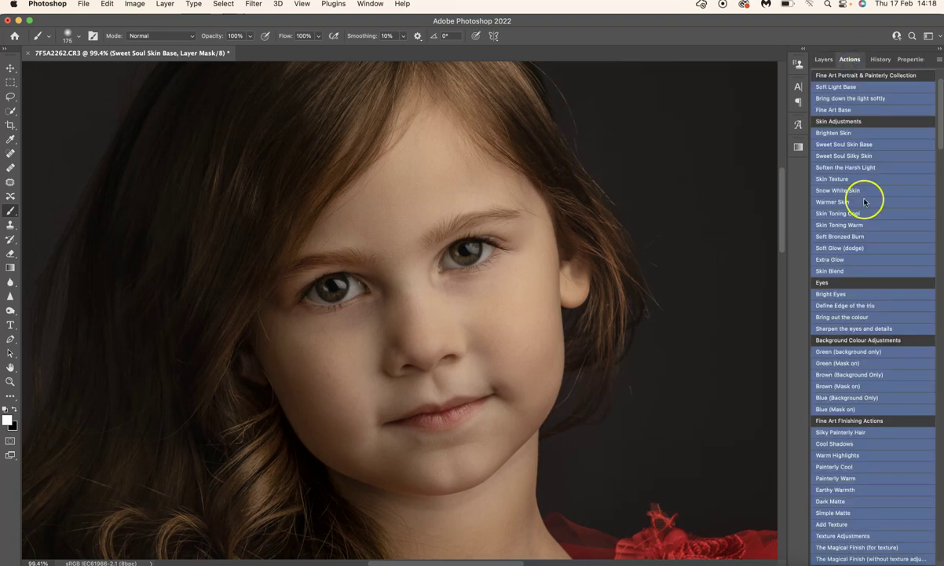
pyautogui.click(849, 156)
pyautogui.click(401, 217)
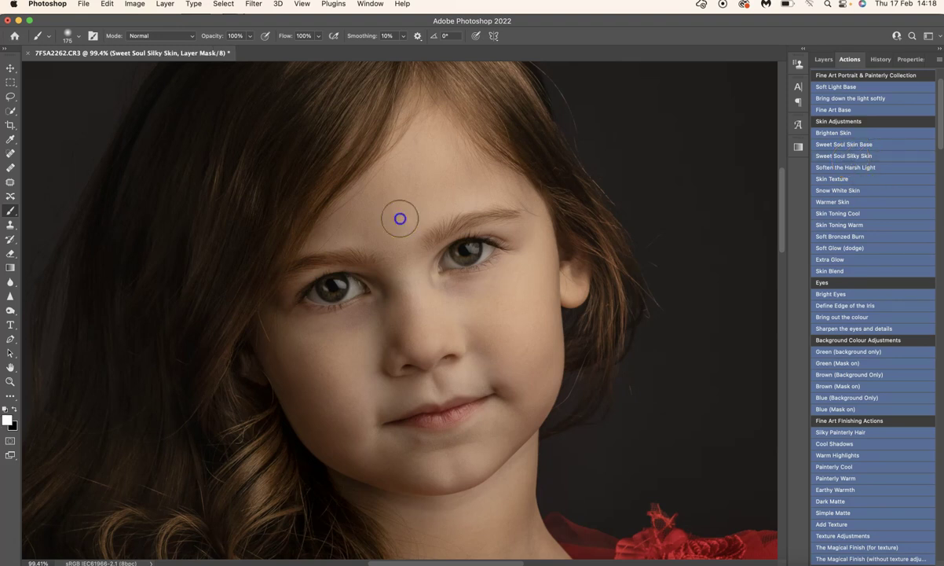
pyautogui.moveTo(396, 209)
pyautogui.mouseDown()
pyautogui.moveTo(424, 171)
pyautogui.moveTo(489, 184)
pyautogui.moveTo(421, 152)
pyautogui.moveTo(360, 227)
pyautogui.moveTo(377, 235)
pyautogui.moveTo(407, 316)
pyautogui.moveTo(340, 349)
pyautogui.mouseUp()
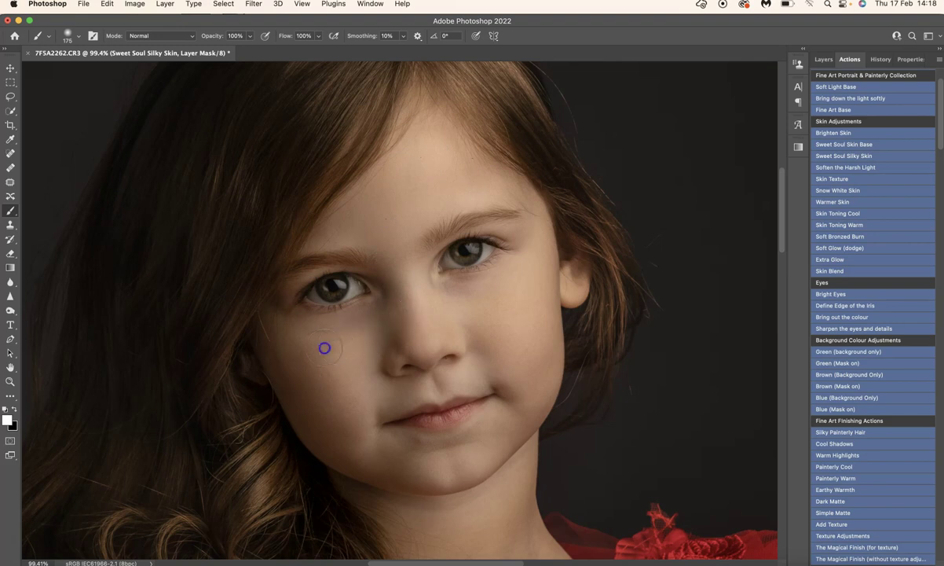
pyautogui.moveTo(339, 420)
pyautogui.mouseDown()
pyautogui.moveTo(358, 426)
pyautogui.moveTo(411, 321)
pyautogui.moveTo(524, 294)
pyautogui.mouseUp()
pyautogui.moveTo(484, 339)
pyautogui.mouseDown()
pyautogui.moveTo(516, 373)
pyautogui.moveTo(522, 290)
pyautogui.moveTo(529, 360)
pyautogui.mouseUp()
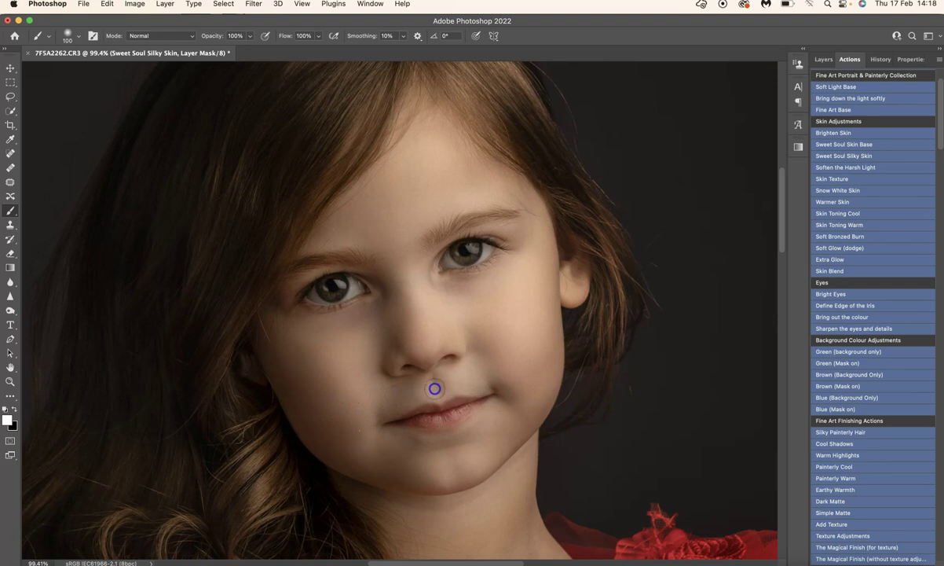
# Paint the Sweet Soul Silky Skin effect above the lip, around the eye, on the ear and across the forehead with a 100 px brush
pyautogui.moveTo(449, 386); pyautogui.dragTo(477, 373)
pyautogui.moveTo(406, 273)
pyautogui.mouseDown()
pyautogui.moveTo(454, 292)
pyautogui.moveTo(417, 275)
pyautogui.moveTo(522, 273)
pyautogui.moveTo(535, 211)
pyautogui.mouseUp()
pyautogui.moveTo(535, 269); pyautogui.dragTo(572, 285)
pyautogui.moveTo(527, 227); pyautogui.dragTo(522, 233)
pyautogui.moveTo(481, 170)
pyautogui.mouseDown()
pyautogui.moveTo(448, 190)
pyautogui.moveTo(419, 148)
pyautogui.moveTo(353, 223)
pyautogui.mouseUp()
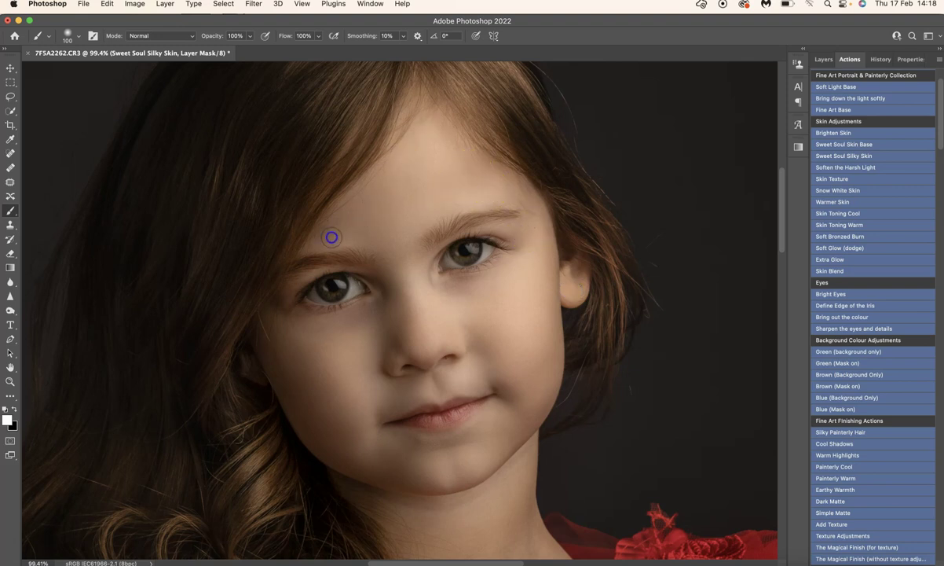
# Paint the Sweet Soul Silky Skin effect onto the lower face and neck with a 250 px brush
pyautogui.scroll(-2, 385, 196)
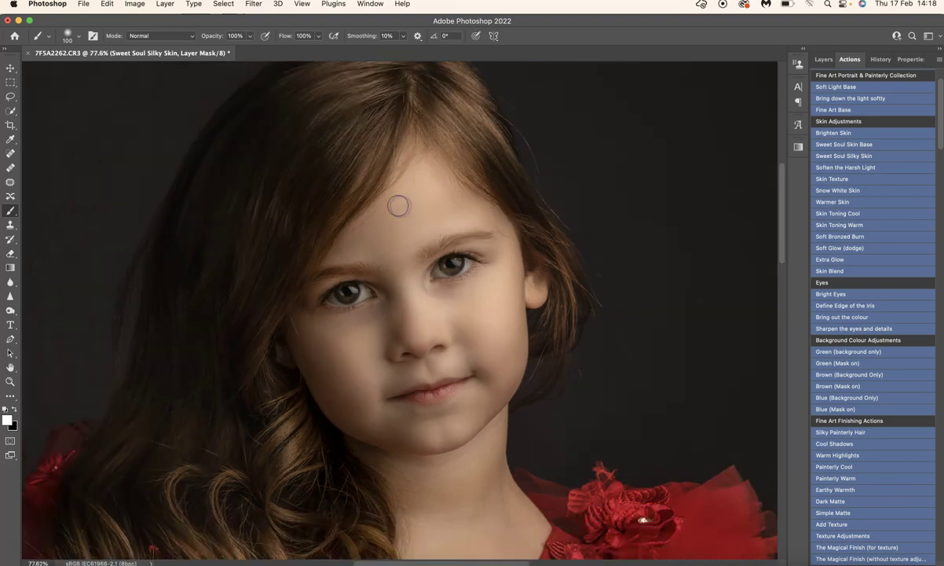
pyautogui.scroll(-2, 397, 205)
pyautogui.moveTo(405, 318)
pyautogui.mouseDown()
pyautogui.moveTo(400, 373)
pyautogui.moveTo(449, 369)
pyautogui.moveTo(470, 422)
pyautogui.moveTo(438, 428)
pyautogui.moveTo(452, 414)
pyautogui.moveTo(422, 407)
pyautogui.moveTo(404, 431)
pyautogui.moveTo(470, 419)
pyautogui.moveTo(451, 376)
pyautogui.moveTo(471, 405)
pyautogui.moveTo(451, 390)
pyautogui.mouseUp()
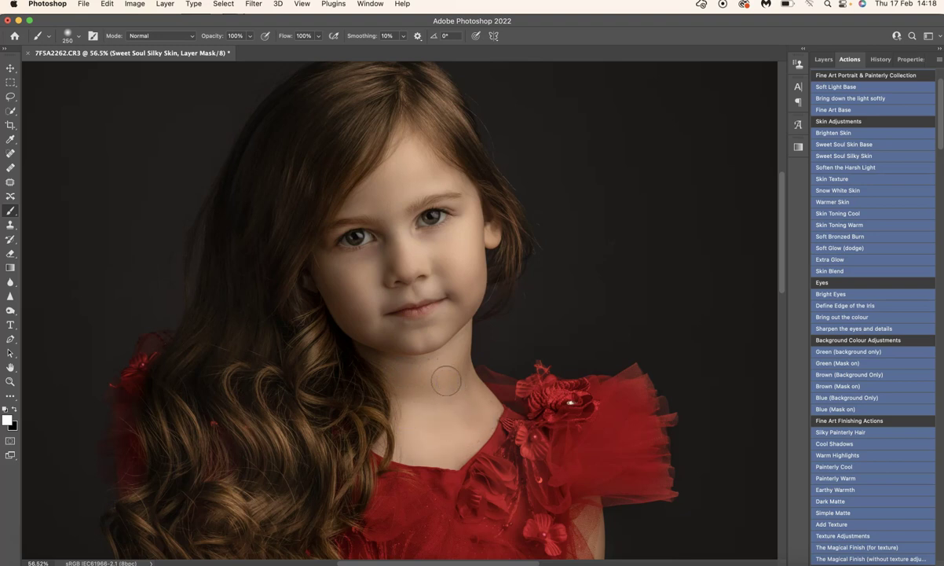
# Paint the Sweet Soul Silky Skin effect onto both arms and the hands with 400 px and 250 px brushes
pyautogui.scroll(-3, 446, 381)
pyautogui.scroll(-3, 361, 354)
pyautogui.click(306, 379)
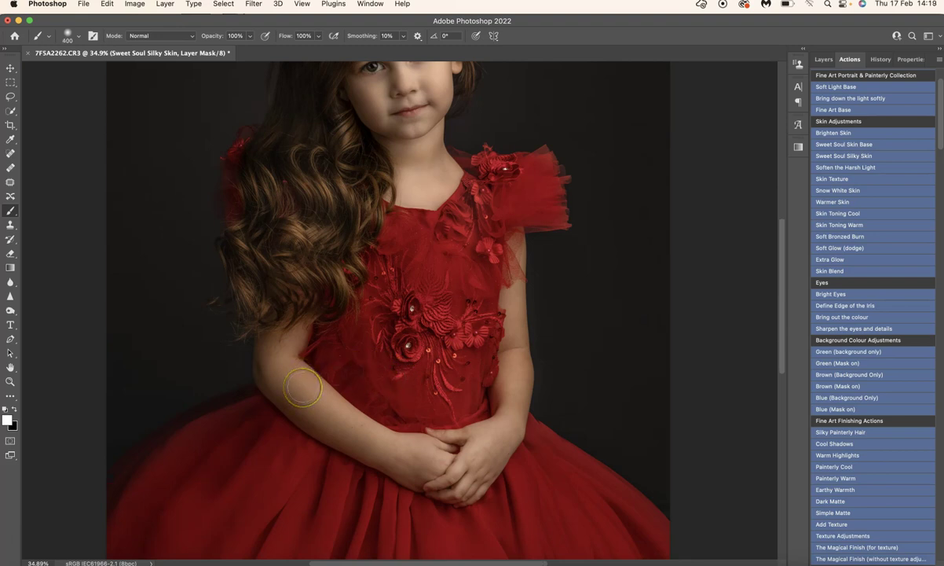
pyautogui.moveTo(303, 387)
pyautogui.mouseDown()
pyautogui.moveTo(356, 425)
pyautogui.moveTo(305, 403)
pyautogui.moveTo(338, 432)
pyautogui.moveTo(391, 451)
pyautogui.mouseUp()
pyautogui.moveTo(508, 456)
pyautogui.mouseDown()
pyautogui.moveTo(478, 442)
pyautogui.moveTo(502, 432)
pyautogui.moveTo(509, 414)
pyautogui.mouseUp()
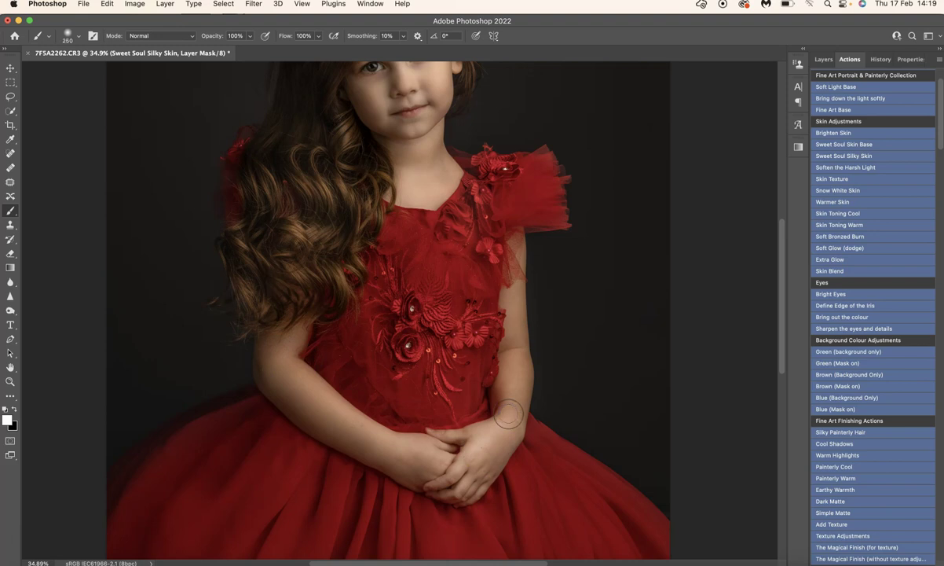
pyautogui.moveTo(515, 428); pyautogui.dragTo(516, 327)
pyautogui.moveTo(513, 406)
pyautogui.mouseDown()
pyautogui.moveTo(508, 270)
pyautogui.moveTo(508, 293)
pyautogui.mouseUp()
pyautogui.moveTo(454, 478)
pyautogui.mouseDown()
pyautogui.moveTo(433, 486)
pyautogui.moveTo(437, 456)
pyautogui.mouseUp()
# Compare the whole portrait with and without the Sweet Soul Silky Skin effect
pyautogui.press('super+0')
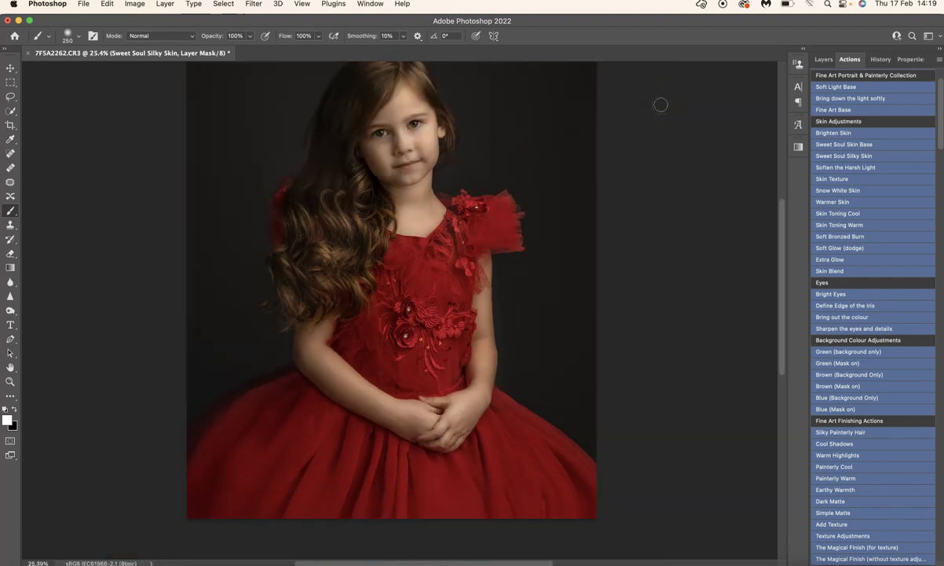
pyautogui.click(823, 59)
pyautogui.click(818, 128)
pyautogui.click(819, 127)
pyautogui.click(819, 128)
pyautogui.click(819, 128)
pyautogui.click(819, 129)
pyautogui.click(819, 128)
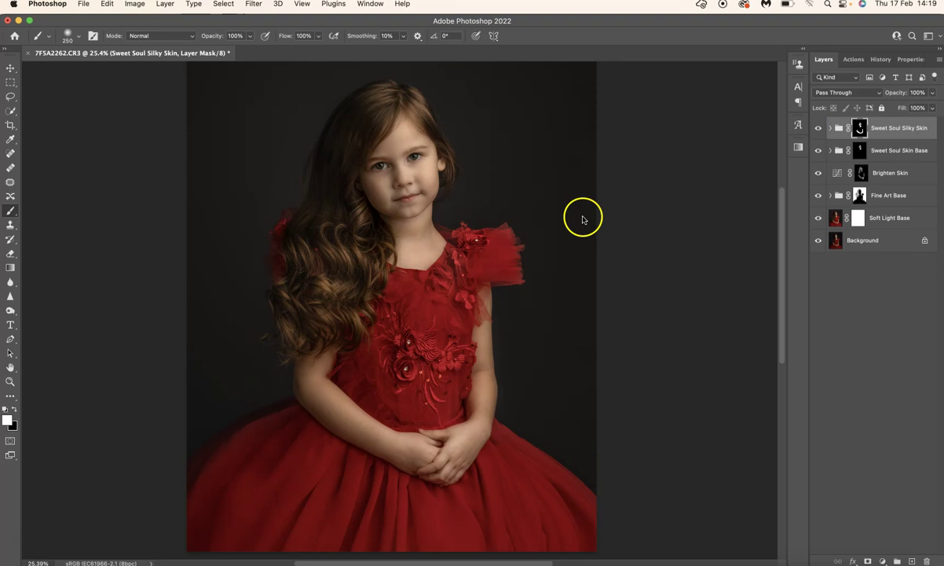
# Lower the Sweet Soul Silky Skin group's opacity to 68%, checking the face with the effect hidden and shown
pyautogui.scroll(4, 583, 217)
pyautogui.scroll(3, 583, 216)
pyautogui.scroll(2, 583, 216)
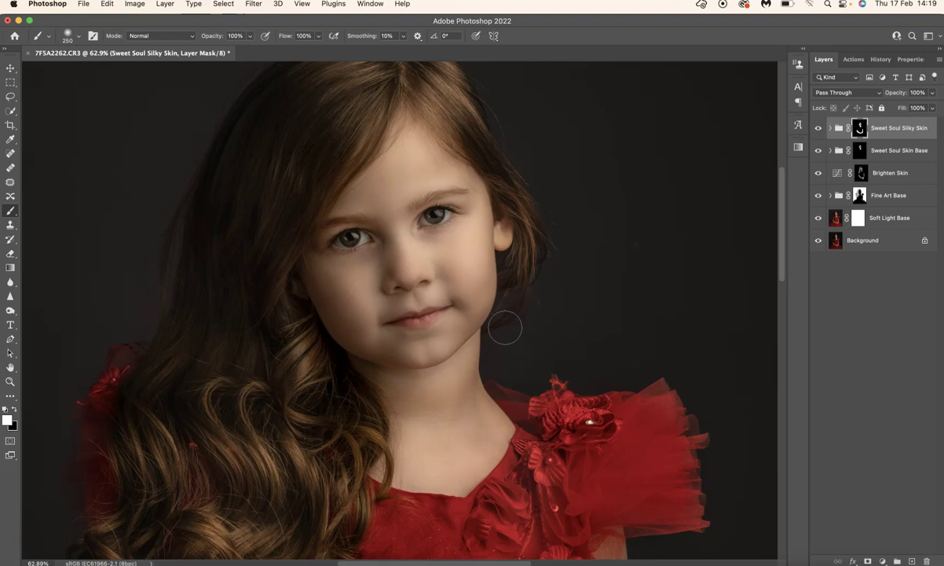
pyautogui.click(931, 93)
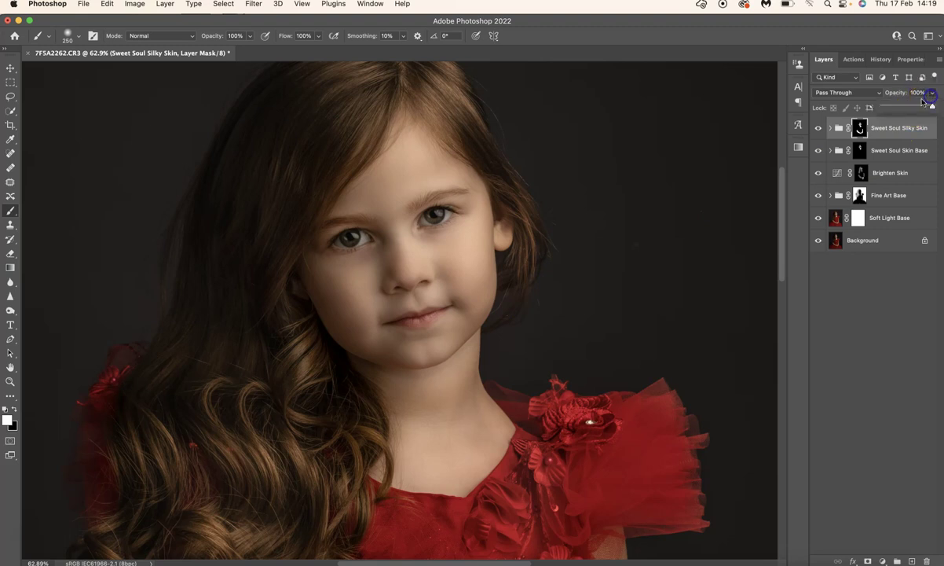
pyautogui.moveTo(914, 108); pyautogui.dragTo(905, 108)
pyautogui.click(815, 128)
pyautogui.click(815, 127)
pyautogui.click(815, 128)
pyautogui.click(815, 127)
pyautogui.click(934, 94)
# Run the Skin Texture action and paint its effect onto the forehead, cheeks and chin with a 250 px white brush
pyautogui.click(852, 59)
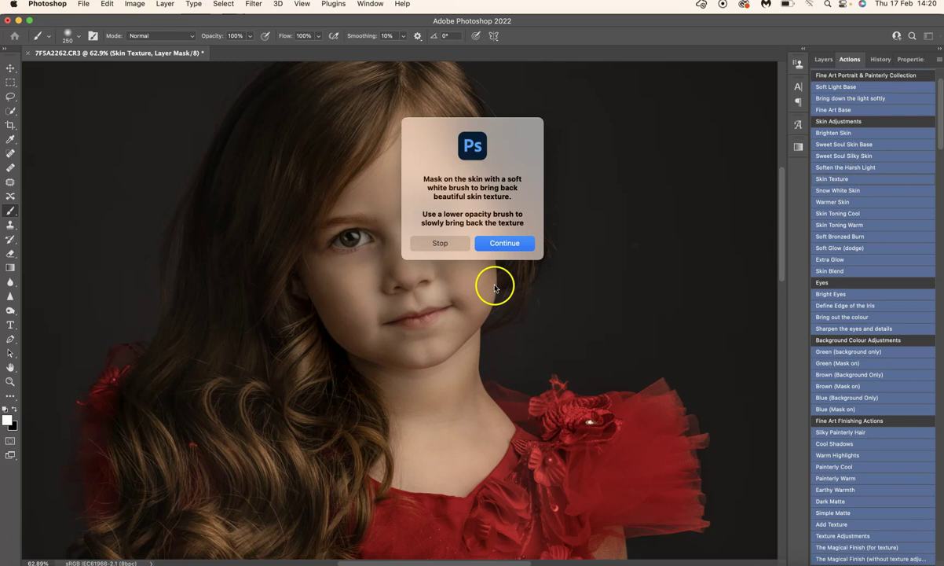
pyautogui.click(500, 248)
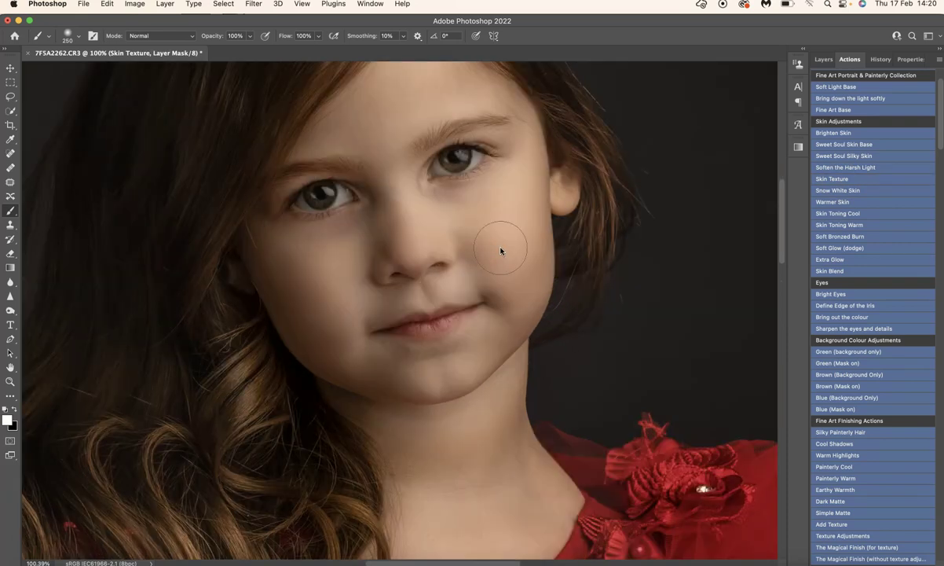
pyautogui.scroll(3, 500, 251)
pyautogui.moveTo(416, 160)
pyautogui.mouseDown()
pyautogui.moveTo(398, 163)
pyautogui.moveTo(422, 124)
pyautogui.moveTo(439, 148)
pyautogui.mouseUp()
pyautogui.moveTo(495, 308)
pyautogui.mouseDown()
pyautogui.moveTo(502, 264)
pyautogui.moveTo(442, 295)
pyautogui.moveTo(391, 291)
pyautogui.moveTo(315, 351)
pyautogui.moveTo(351, 407)
pyautogui.mouseUp()
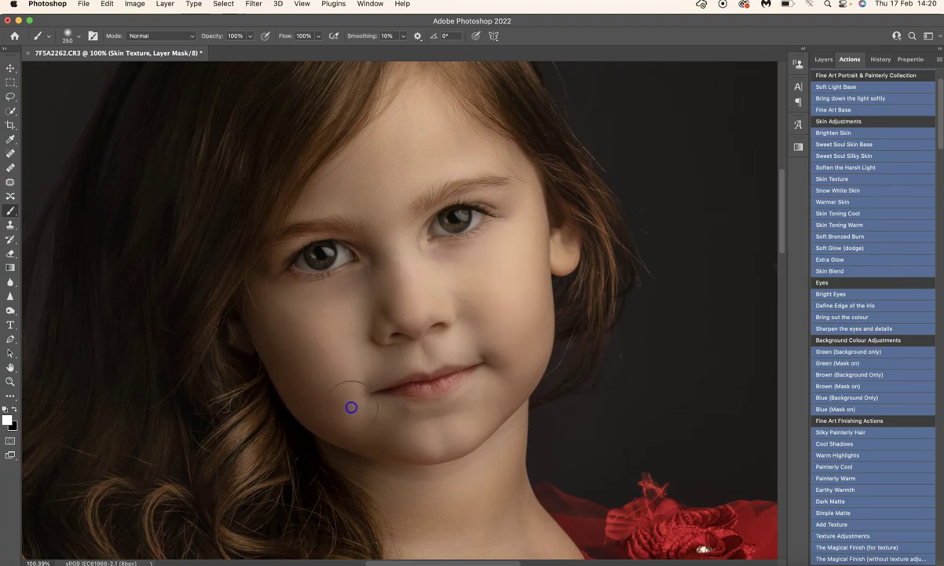
pyautogui.click(322, 330)
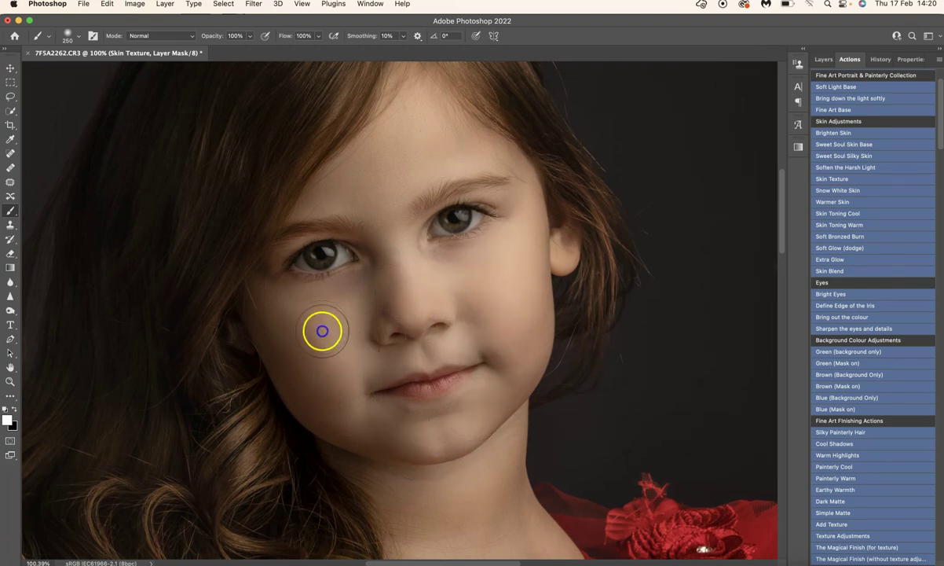
# Rework the Skin Texture mask over the forehead and cheeks, varying the brush opacity between 40% and 50% and its size up to 600 px
pyautogui.moveTo(361, 290)
pyautogui.mouseDown()
pyautogui.moveTo(426, 281)
pyautogui.moveTo(412, 342)
pyautogui.moveTo(515, 265)
pyautogui.moveTo(531, 228)
pyautogui.moveTo(409, 157)
pyautogui.moveTo(368, 152)
pyautogui.moveTo(476, 156)
pyautogui.mouseUp()
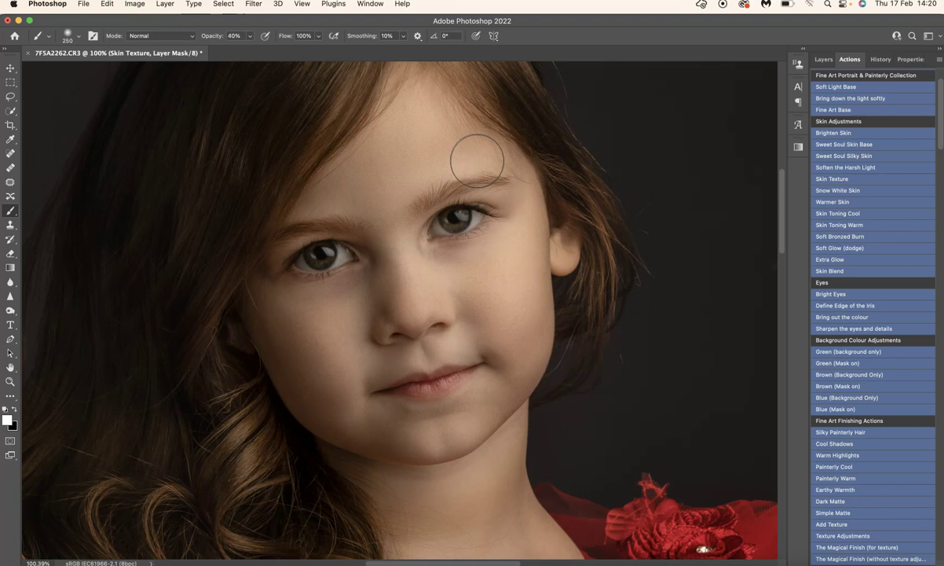
pyautogui.moveTo(477, 161)
pyautogui.mouseDown()
pyautogui.moveTo(435, 167)
pyautogui.moveTo(390, 194)
pyautogui.moveTo(410, 149)
pyautogui.moveTo(389, 174)
pyautogui.moveTo(337, 178)
pyautogui.moveTo(436, 147)
pyautogui.moveTo(371, 165)
pyautogui.moveTo(433, 131)
pyautogui.moveTo(443, 133)
pyautogui.moveTo(347, 184)
pyautogui.mouseUp()
pyautogui.moveTo(542, 251); pyautogui.dragTo(491, 276)
pyautogui.moveTo(369, 326)
pyautogui.mouseDown()
pyautogui.moveTo(359, 349)
pyautogui.moveTo(327, 302)
pyautogui.mouseUp()
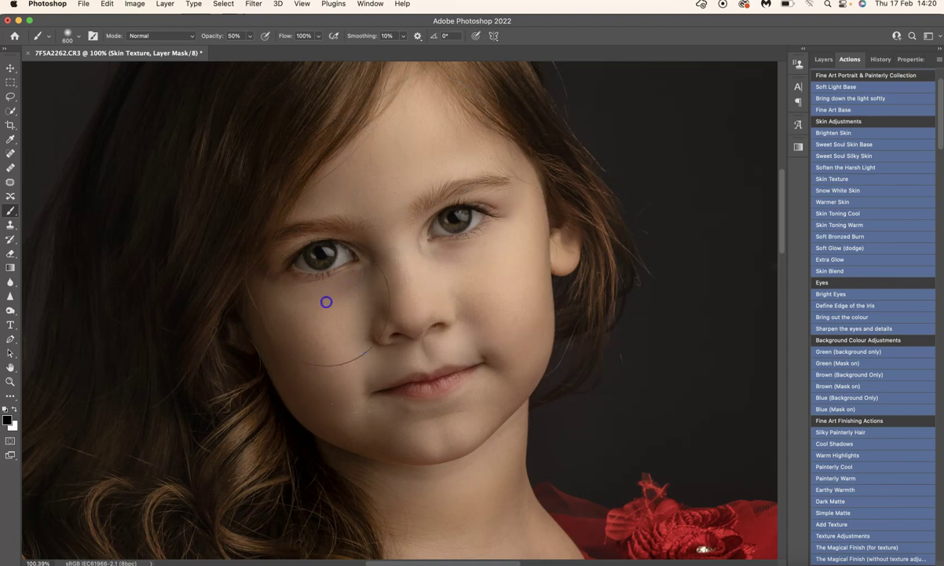
# Compare the face with and without the Skin Texture effect
pyautogui.click(823, 61)
pyautogui.click(818, 127)
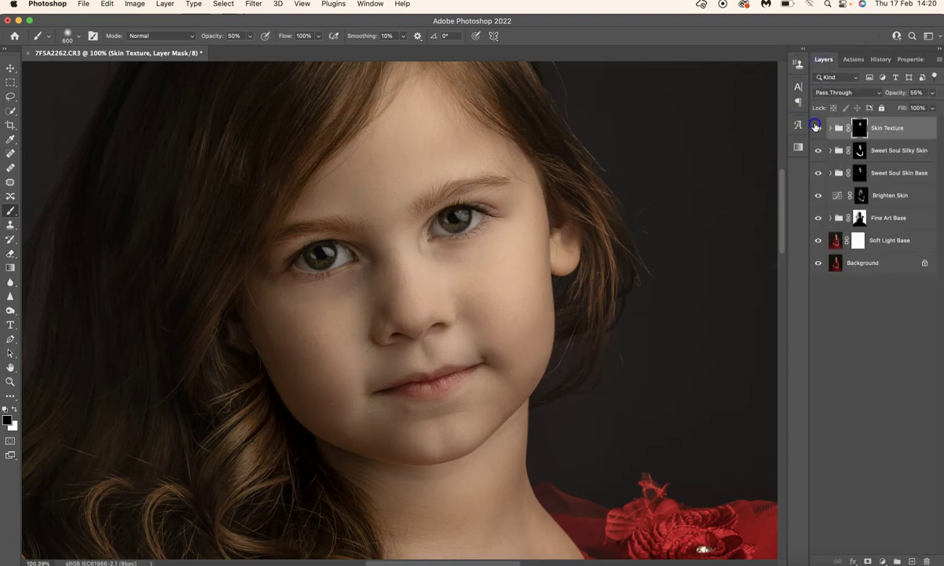
pyautogui.click(817, 128)
pyautogui.click(818, 128)
pyautogui.click(817, 128)
pyautogui.click(817, 127)
pyautogui.click(817, 128)
# Delete the Skin Texture group and return to the list of actions
pyautogui.click(860, 150)
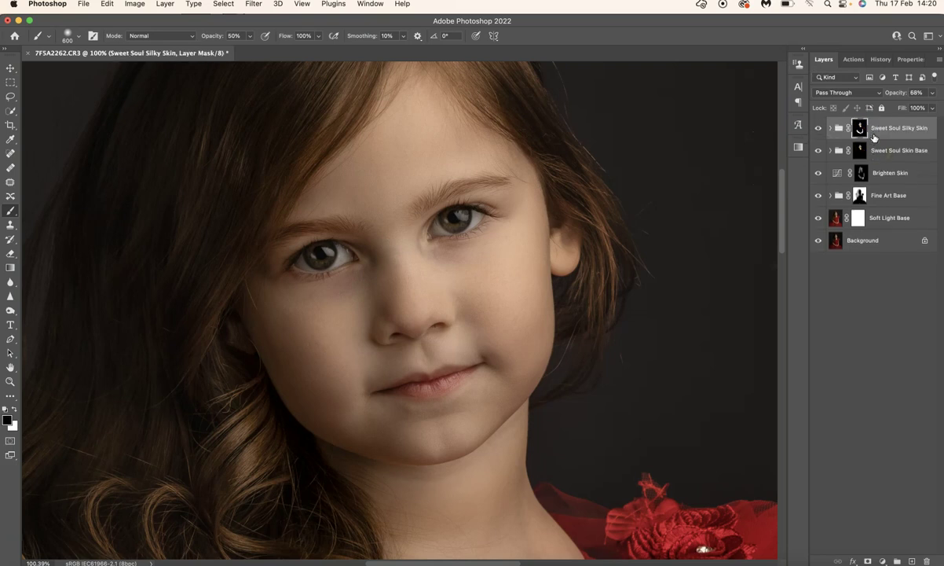
pyautogui.click(850, 59)
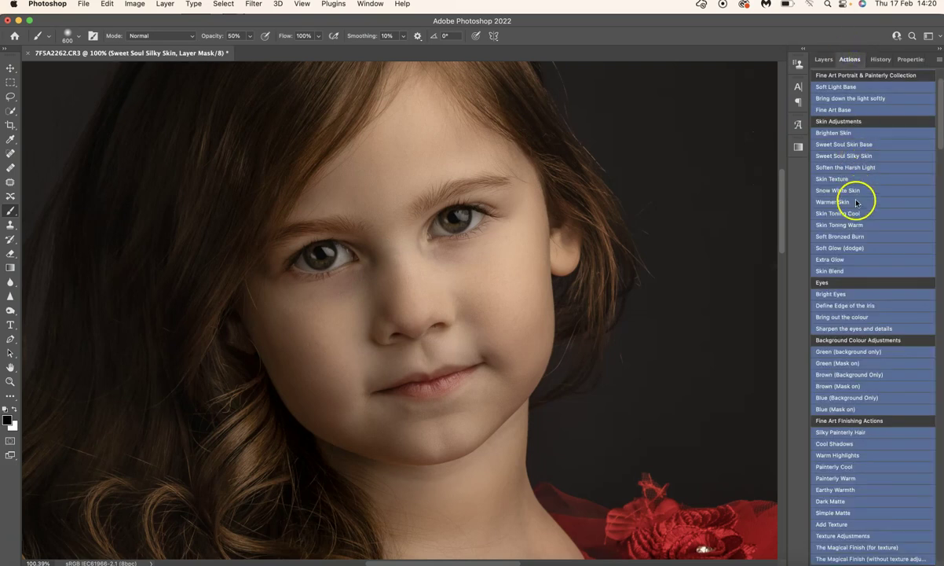
pyautogui.scroll(-5, 636, 218)
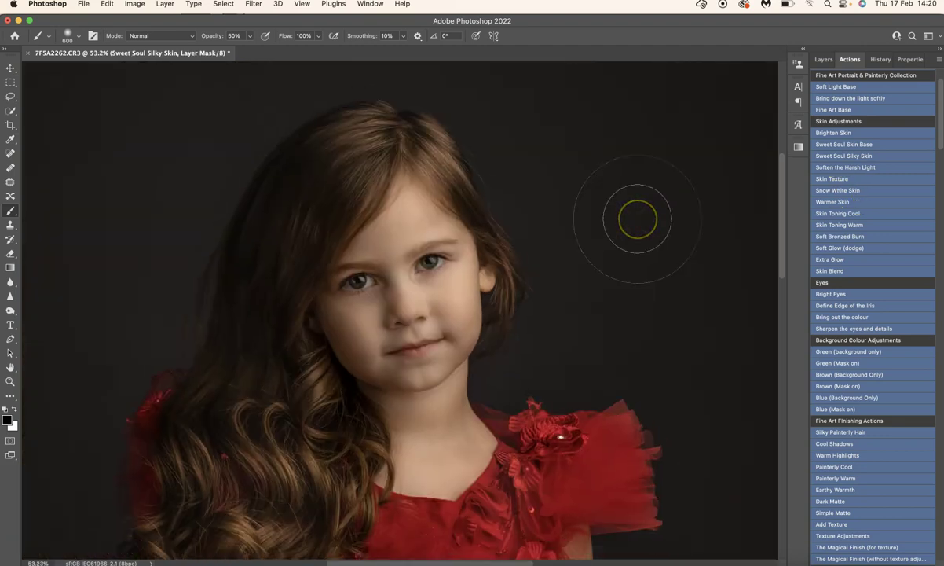
# Run the Warmer Skin action and paint its effect onto the hands and arms with a 600 px white brush at 50% opacity
pyautogui.scroll(-3, 636, 218)
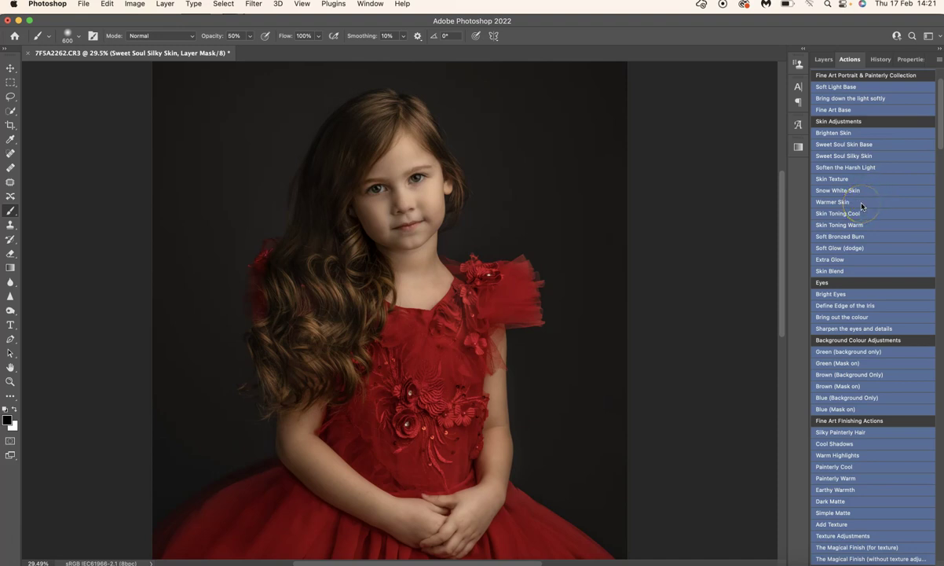
pyautogui.click(861, 202)
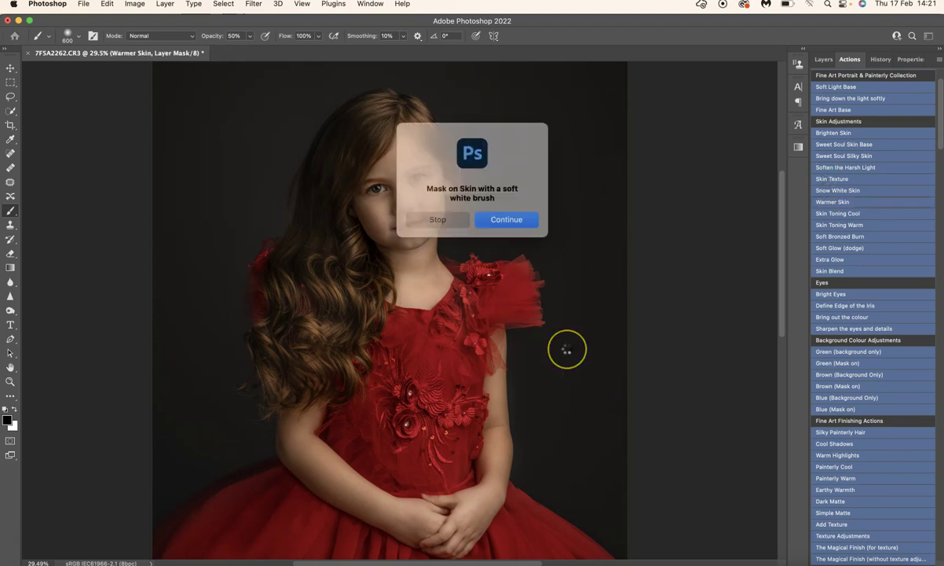
pyautogui.press('Return')
pyautogui.click(491, 489)
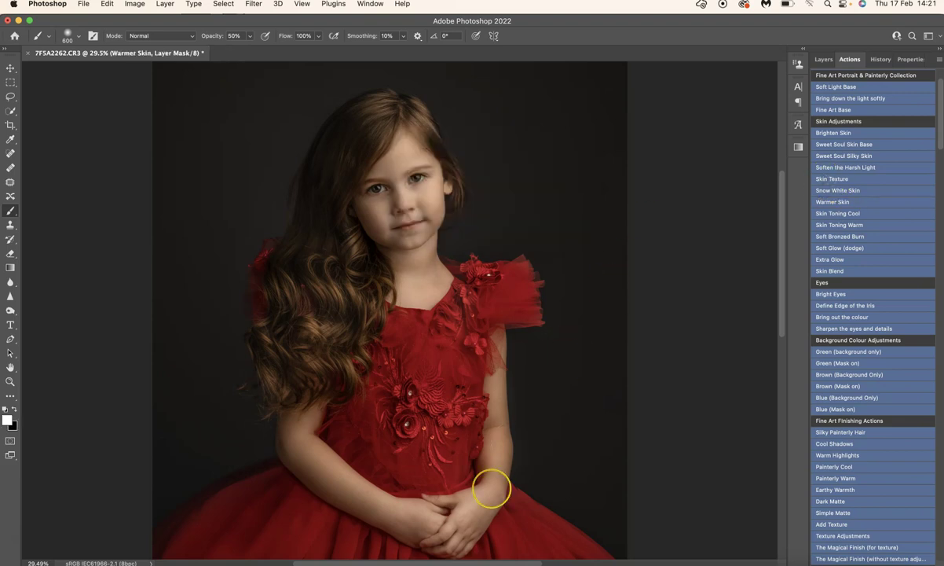
pyautogui.moveTo(424, 522); pyautogui.dragTo(451, 535)
pyautogui.click(421, 520)
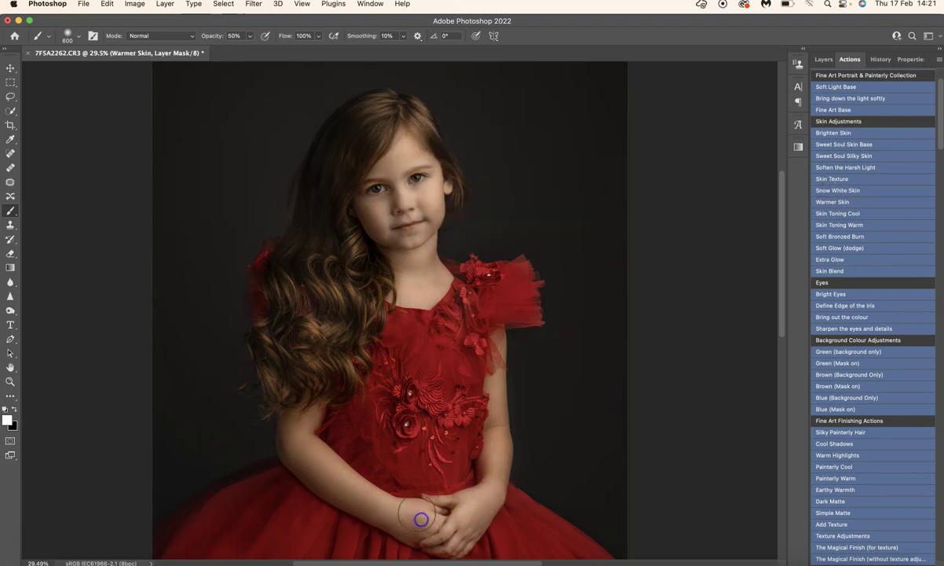
pyautogui.moveTo(290, 422); pyautogui.dragTo(348, 487)
# Paint the Warmer Skin effect onto the neck, chin, cheeks and forehead
pyautogui.click(405, 372)
pyautogui.moveTo(405, 372)
pyautogui.mouseDown()
pyautogui.moveTo(407, 302)
pyautogui.moveTo(417, 289)
pyautogui.mouseUp()
pyautogui.click(416, 240)
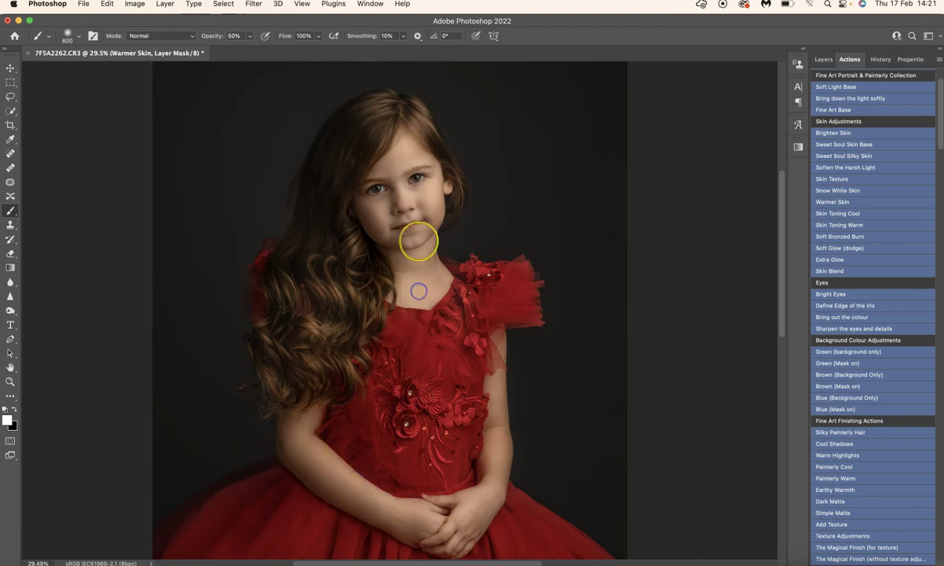
pyautogui.click(432, 185)
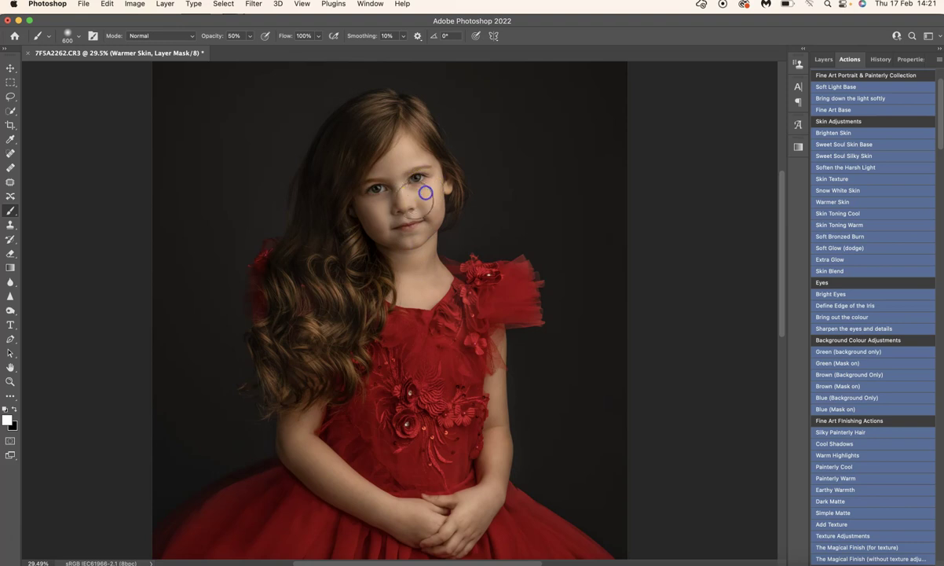
pyautogui.click(398, 229)
pyautogui.click(407, 144)
pyautogui.moveTo(371, 333)
pyautogui.mouseDown()
pyautogui.moveTo(372, 253)
pyautogui.moveTo(379, 188)
pyautogui.mouseUp()
# Mask the Warmer Skin effect off the eyes with a 175 px black brush at 100% opacity and check the group's effect
pyautogui.press('x')
pyautogui.click(412, 181)
pyautogui.click(817, 58)
pyautogui.click(820, 129)
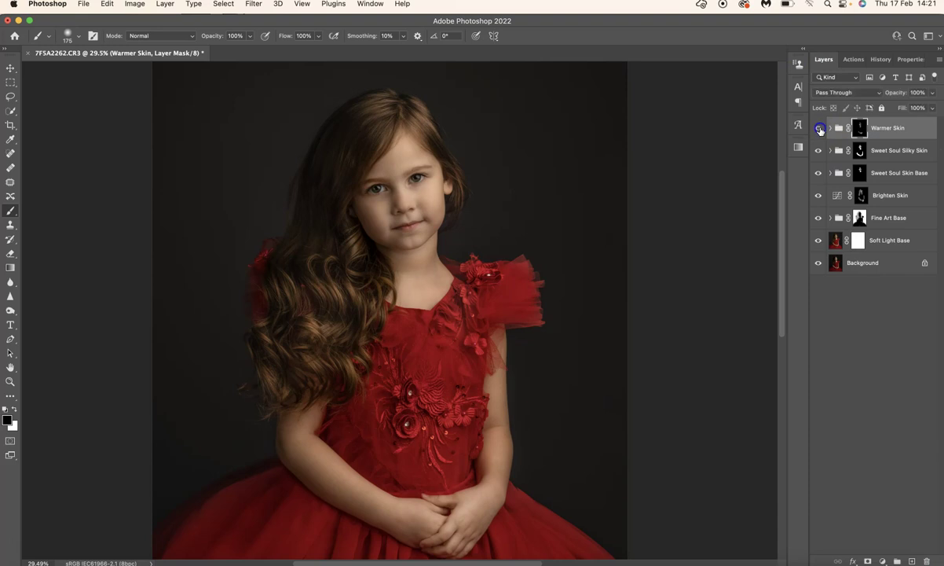
pyautogui.click(835, 94)
pyautogui.click(849, 61)
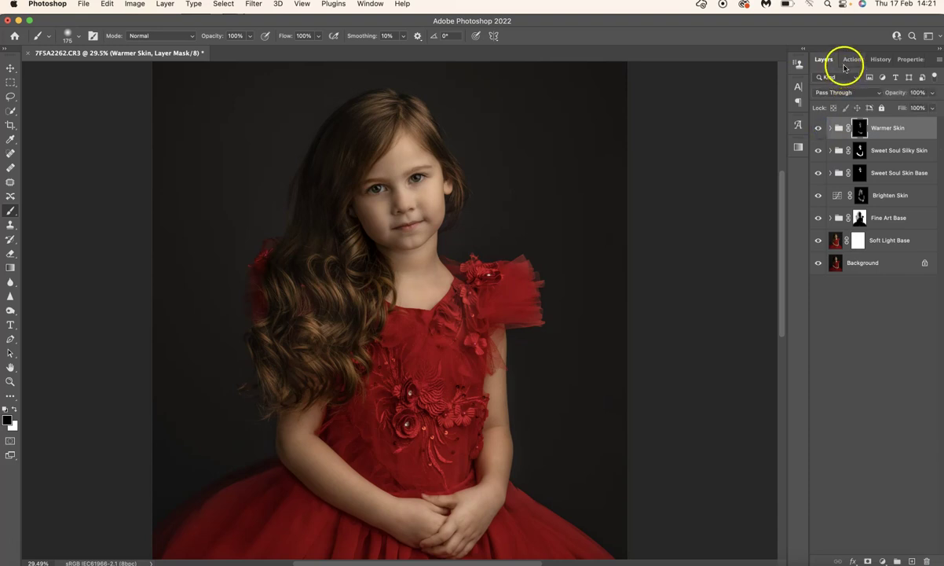
# Run the Skin Toning Cool action and paint its effect over the face, arms and hands with a 600 px white brush
pyautogui.click(863, 216)
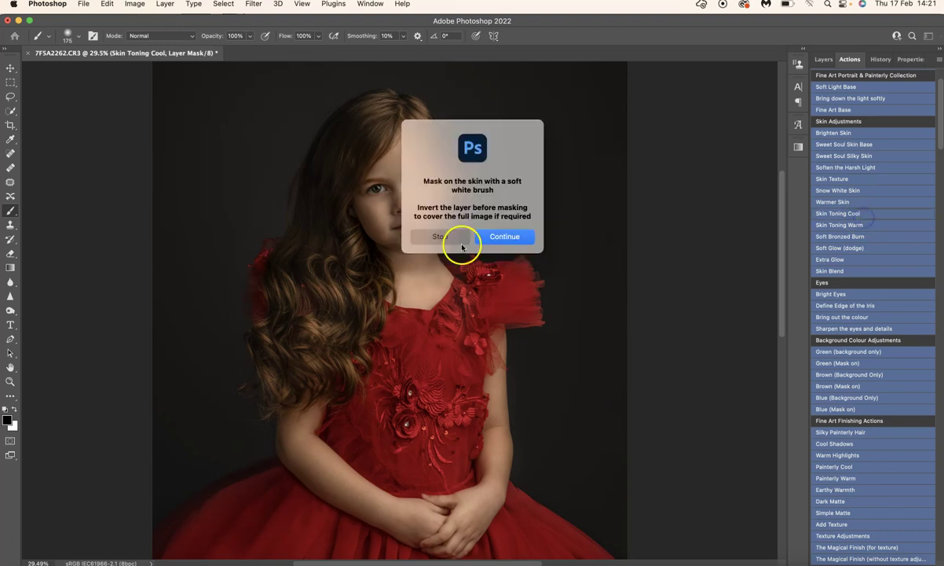
pyautogui.click(498, 237)
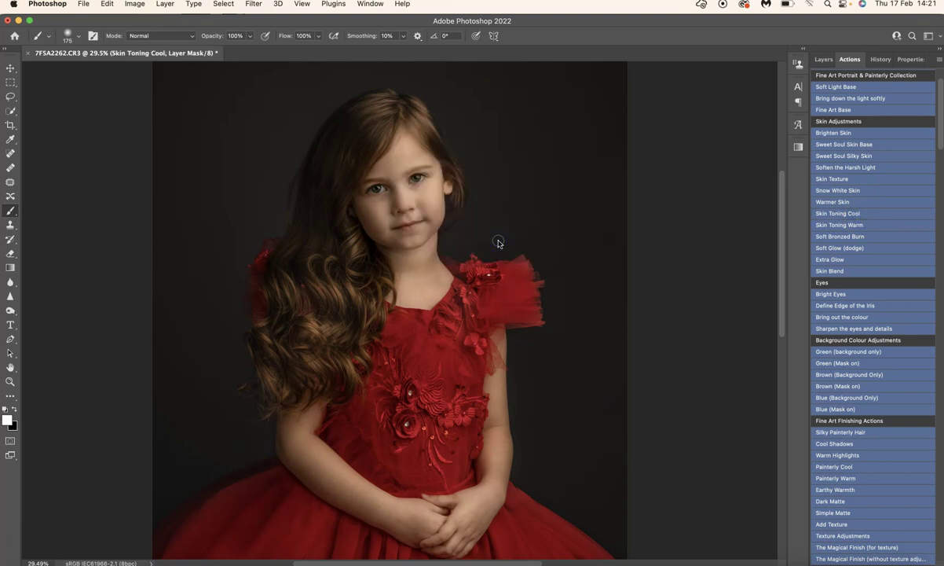
pyautogui.click(411, 209)
pyautogui.moveTo(350, 338)
pyautogui.mouseDown()
pyautogui.moveTo(305, 448)
pyautogui.moveTo(407, 521)
pyautogui.moveTo(437, 449)
pyautogui.moveTo(452, 360)
pyautogui.moveTo(454, 522)
pyautogui.mouseUp()
# Check the Skin Toning Cool group's effect and lower the group's opacity
pyautogui.click(824, 59)
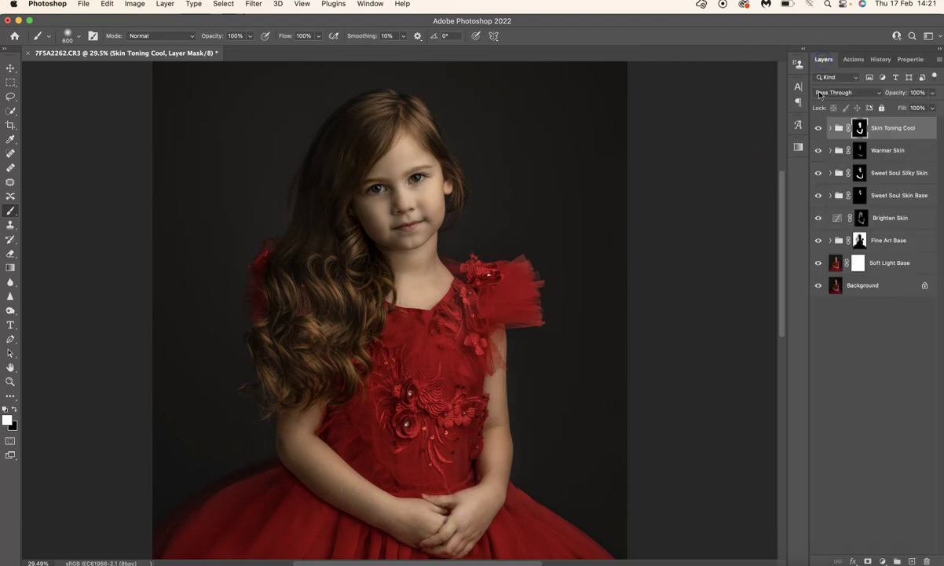
pyautogui.click(819, 129)
pyautogui.click(932, 93)
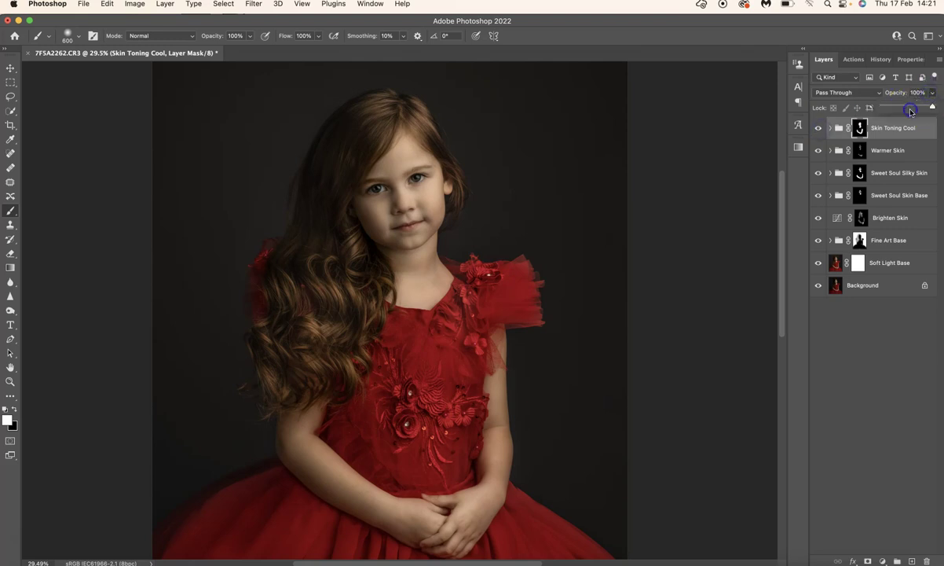
pyautogui.moveTo(911, 112); pyautogui.dragTo(902, 109)
# Compare the portrait with and without the Skin Toning Cool group, leaving the group hidden
pyautogui.click(819, 127)
pyautogui.click(820, 127)
pyautogui.click(819, 127)
pyautogui.click(820, 127)
pyautogui.click(820, 128)
pyautogui.click(820, 127)
pyautogui.click(820, 128)
pyautogui.click(821, 127)
pyautogui.click(820, 127)
# Run the Skin Toning Warm action and paint its effect over the face, arms and hands in white
pyautogui.click(853, 59)
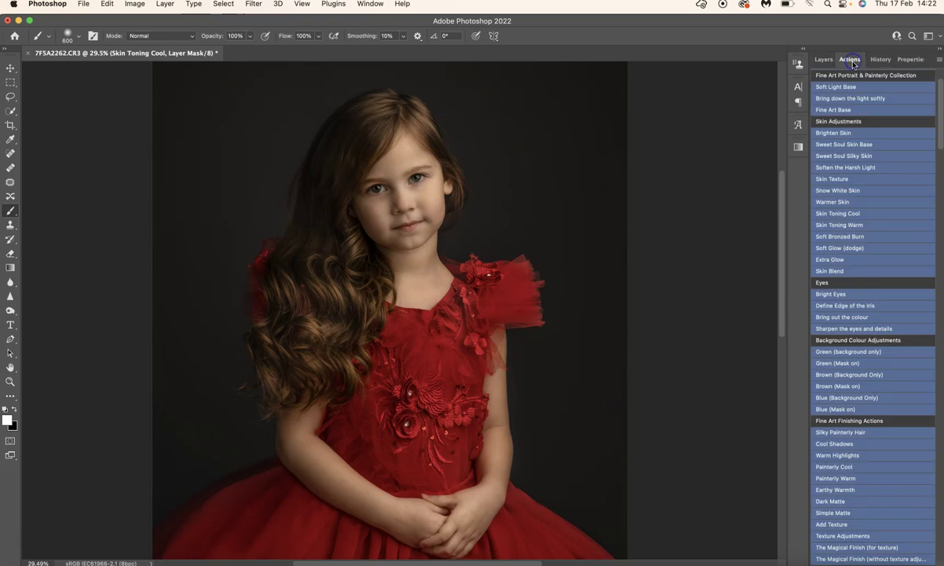
pyautogui.click(858, 226)
pyautogui.click(523, 233)
pyautogui.click(399, 210)
pyautogui.moveTo(399, 210)
pyautogui.mouseDown()
pyautogui.moveTo(394, 236)
pyautogui.moveTo(415, 194)
pyautogui.mouseUp()
pyautogui.moveTo(387, 155)
pyautogui.mouseDown()
pyautogui.moveTo(361, 289)
pyautogui.moveTo(281, 413)
pyautogui.moveTo(330, 491)
pyautogui.moveTo(412, 499)
pyautogui.moveTo(446, 371)
pyautogui.moveTo(477, 431)
pyautogui.moveTo(442, 545)
pyautogui.mouseUp()
# Mask the Skin Toning Warm effect off the eyes with a 200 px black brush and set the group's opacity to 42%
pyautogui.click(436, 213)
pyautogui.moveTo(431, 213); pyautogui.dragTo(417, 180)
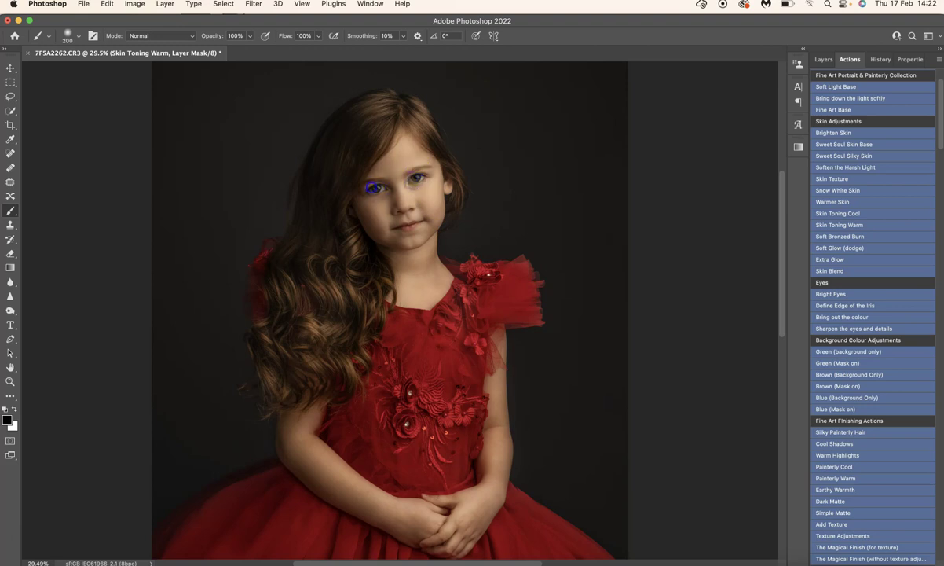
pyautogui.click(824, 59)
pyautogui.click(933, 92)
pyautogui.moveTo(933, 107); pyautogui.dragTo(904, 107)
# Show the Skin Toning Cool group again and compare the portrait with and without the Skin Toning Warm group
pyautogui.click(819, 127)
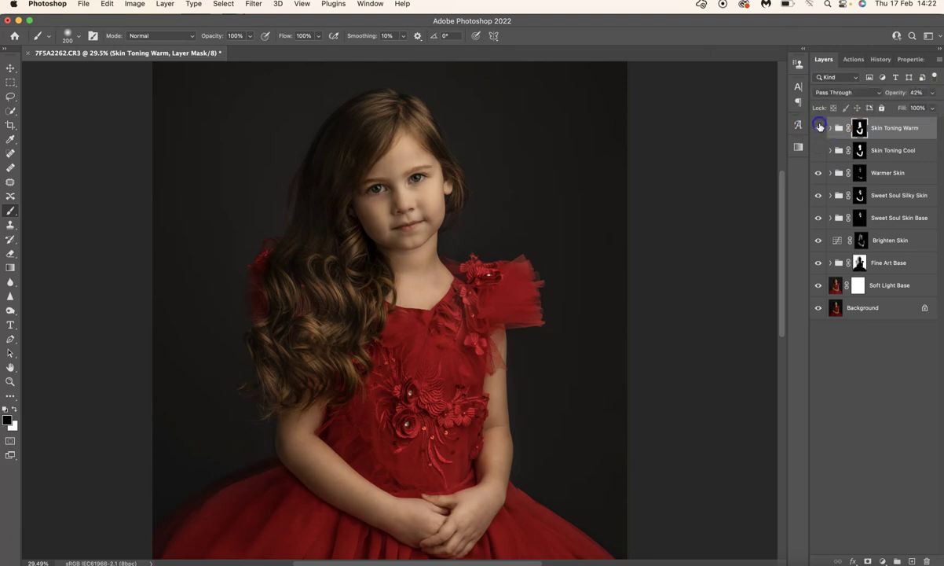
pyautogui.click(818, 150)
pyautogui.click(818, 128)
pyautogui.click(818, 128)
pyautogui.click(818, 129)
pyautogui.click(818, 129)
pyautogui.click(818, 129)
pyautogui.click(818, 129)
# Create two merged layers with the New Background Layer action, hide the upper one and select the lower one
pyautogui.press('super+0')
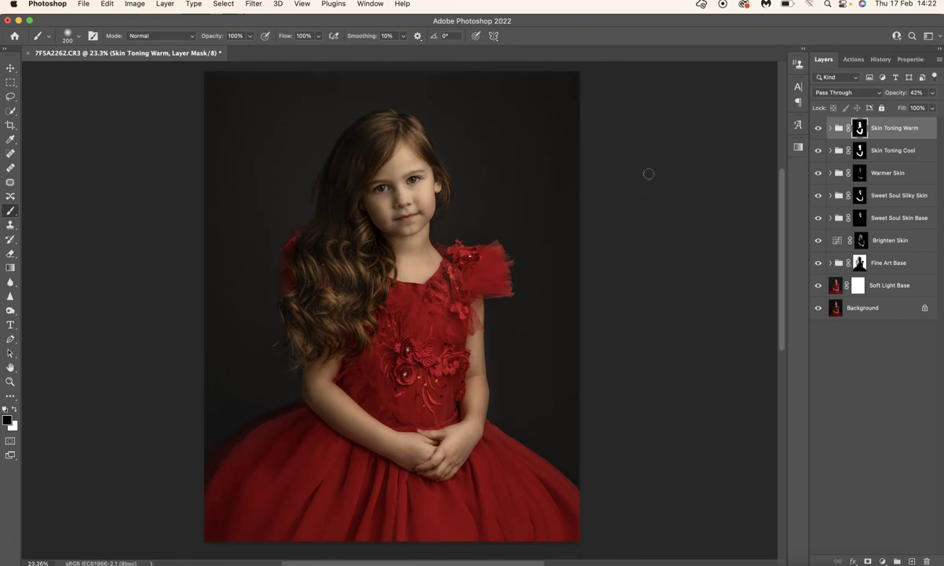
pyautogui.scroll(3, 648, 173)
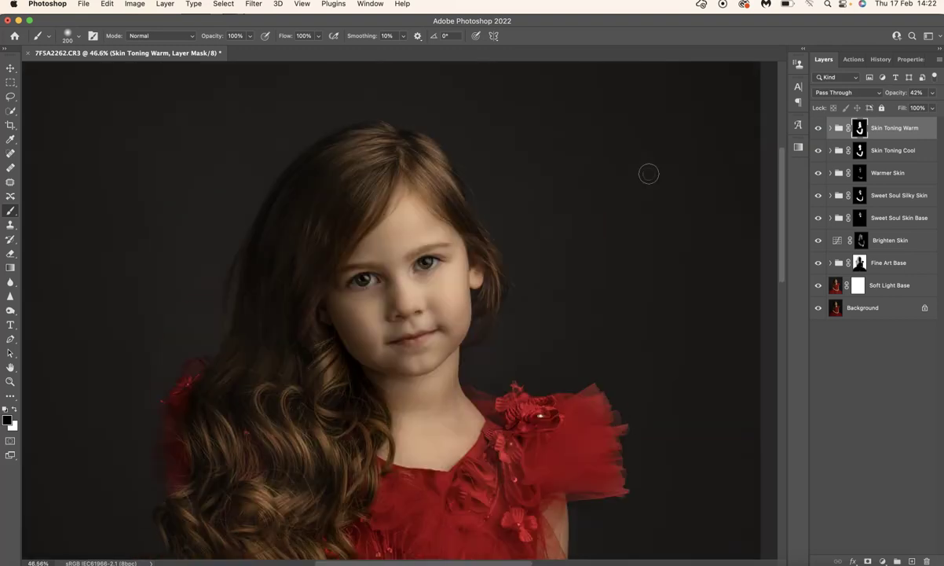
pyautogui.scroll(1, 648, 173)
pyautogui.scroll(1, 649, 174)
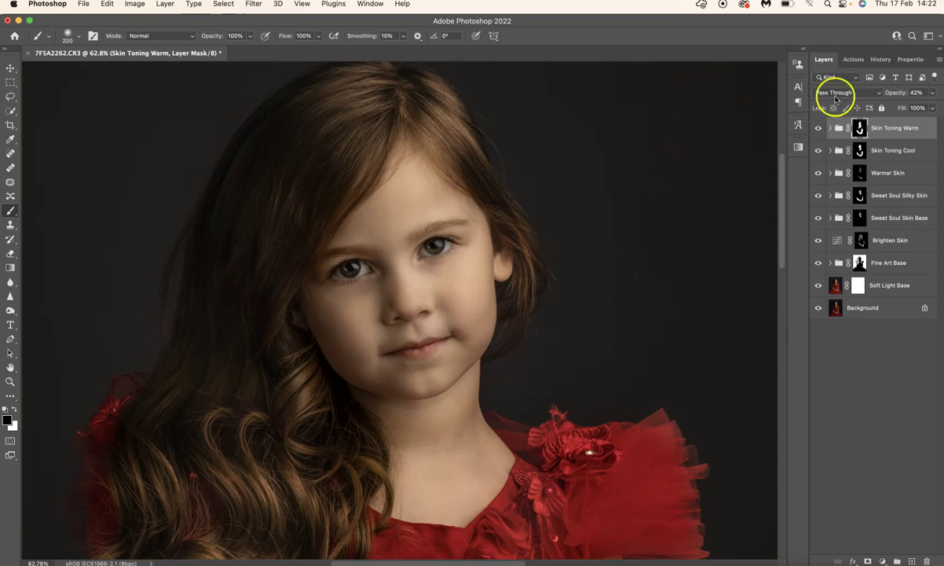
pyautogui.click(844, 63)
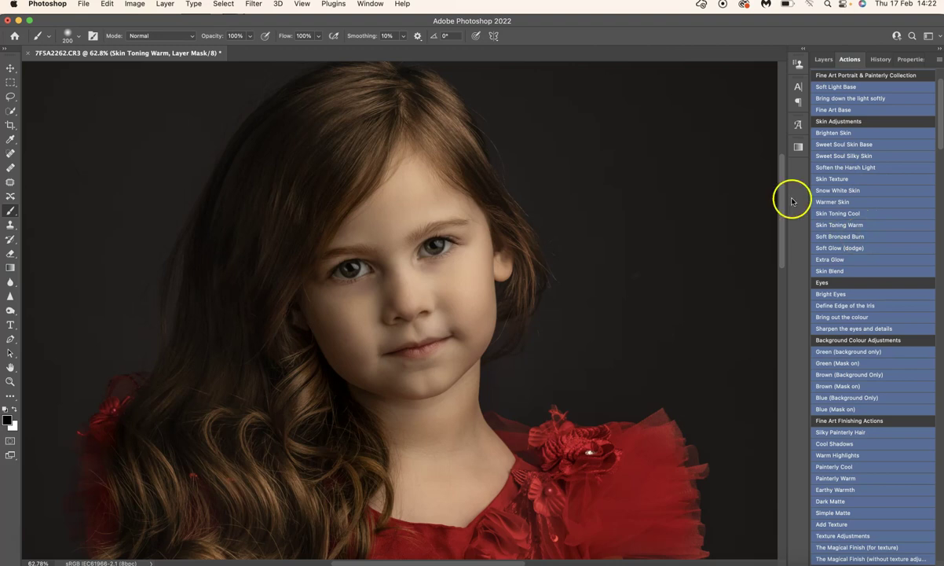
pyautogui.click(822, 63)
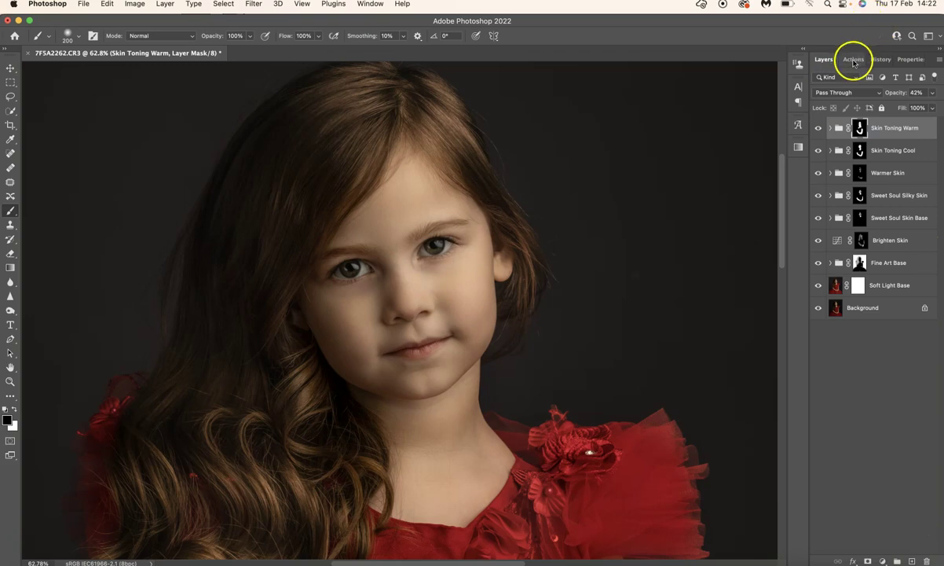
pyautogui.click(853, 59)
pyautogui.scroll(-5, 857, 313)
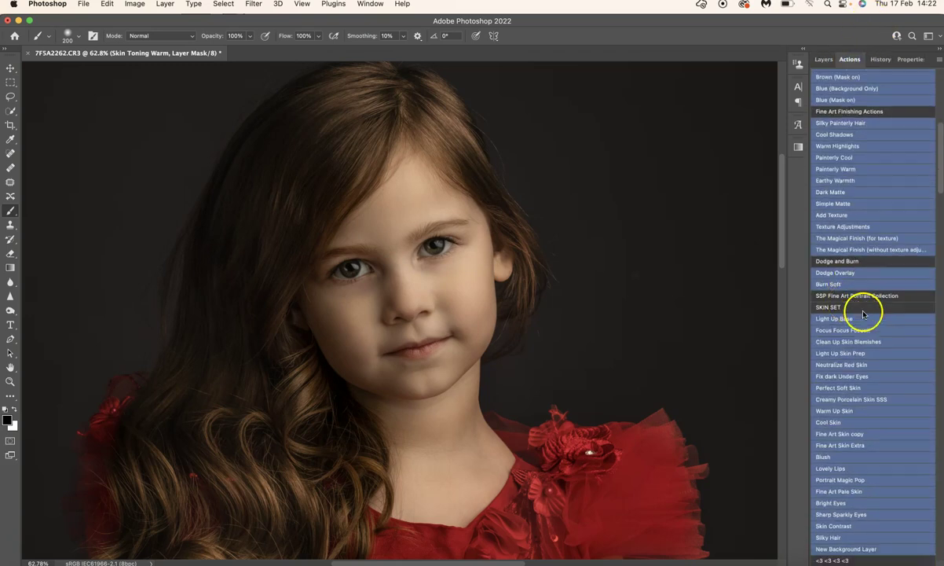
pyautogui.click(861, 414)
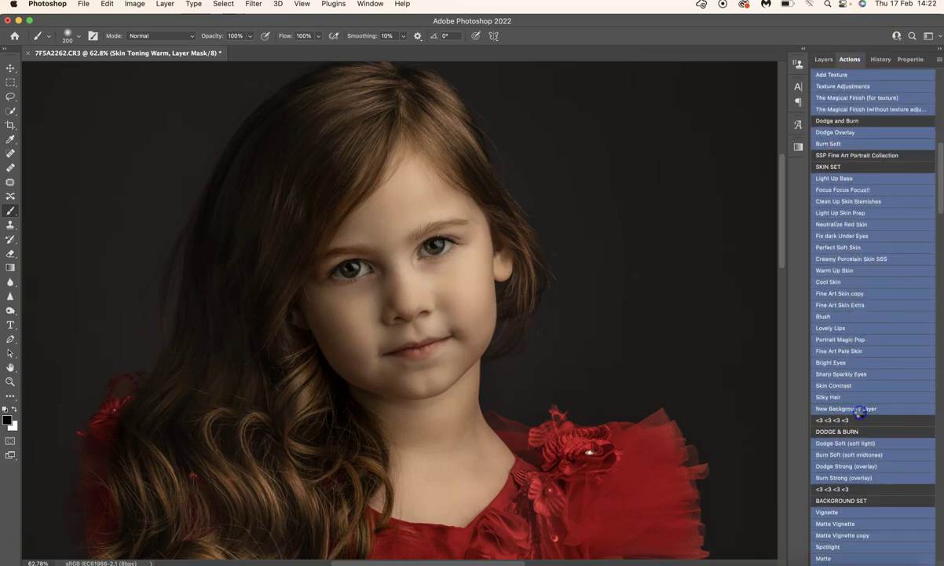
pyautogui.click(822, 60)
pyautogui.click(820, 130)
pyautogui.click(856, 149)
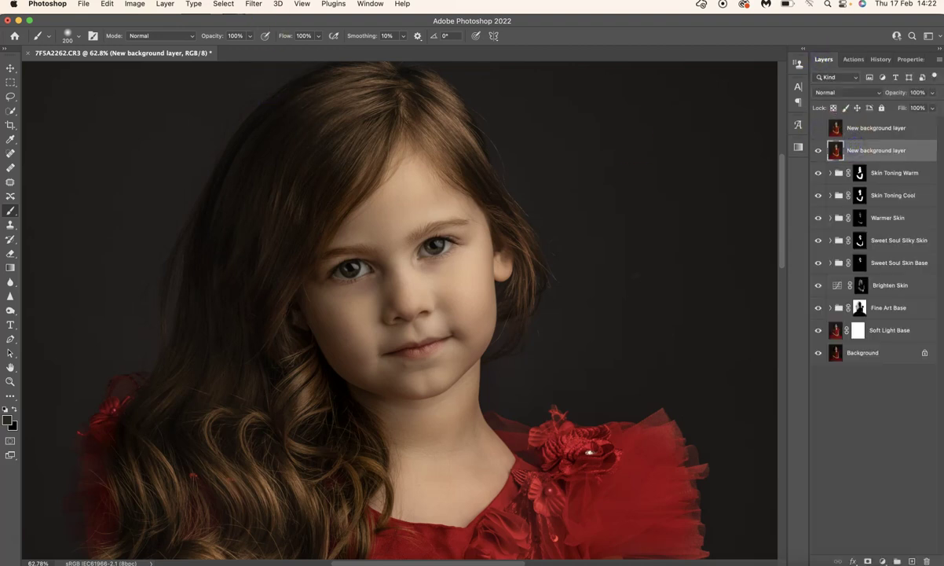
# Apply a Gaussian Blur with a 9.5 pixel radius to the lower New background layer
pyautogui.click(253, 4)
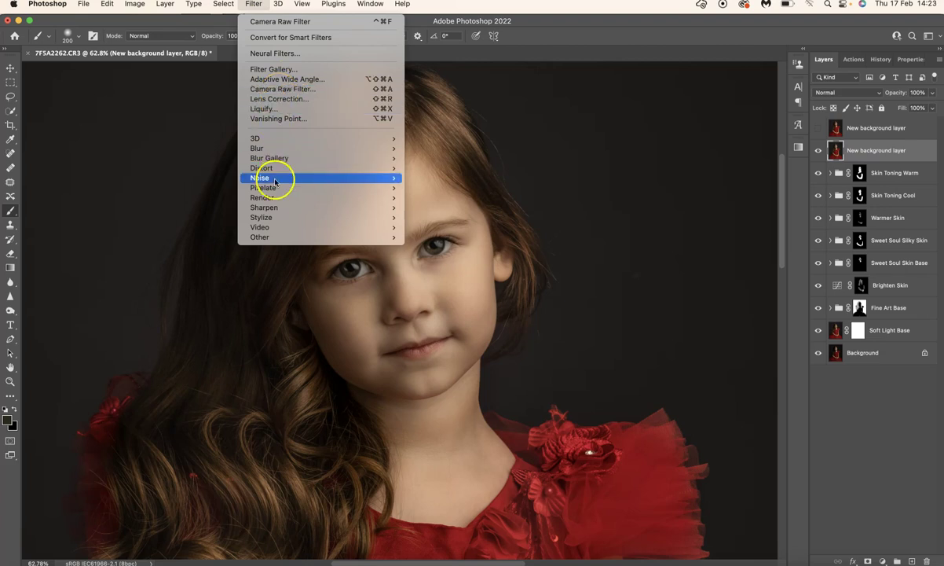
pyautogui.moveTo(271, 148)
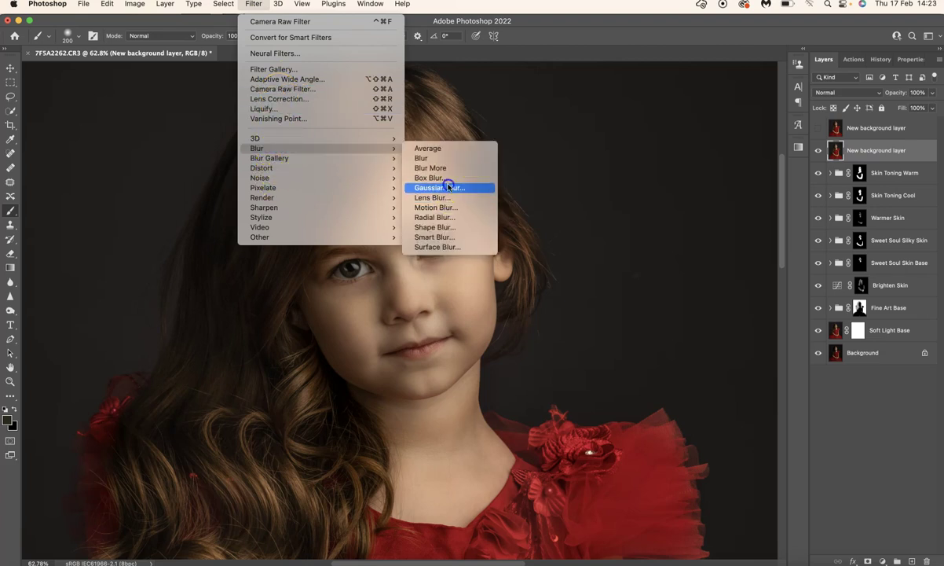
pyautogui.click(449, 188)
pyautogui.moveTo(727, 290); pyautogui.dragTo(729, 294)
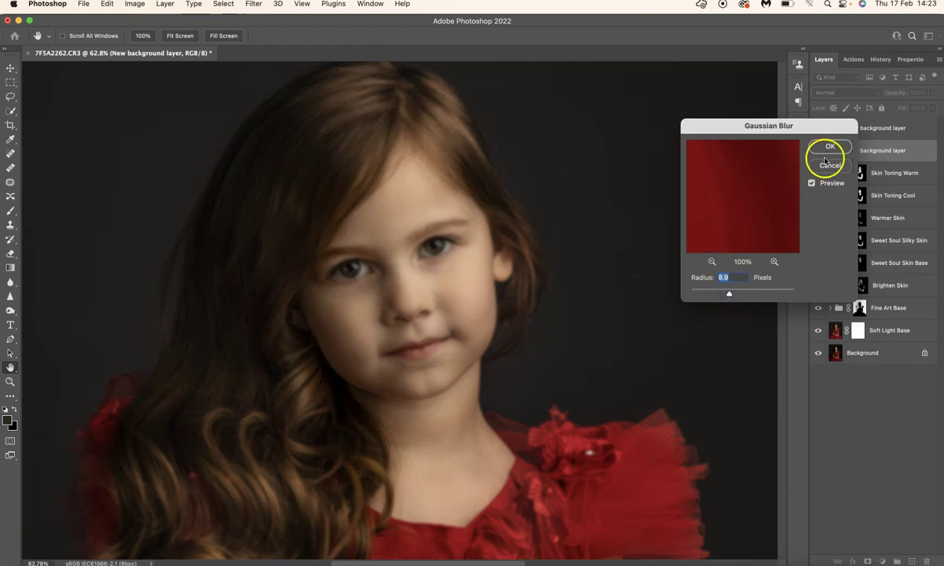
pyautogui.moveTo(727, 296); pyautogui.dragTo(732, 293)
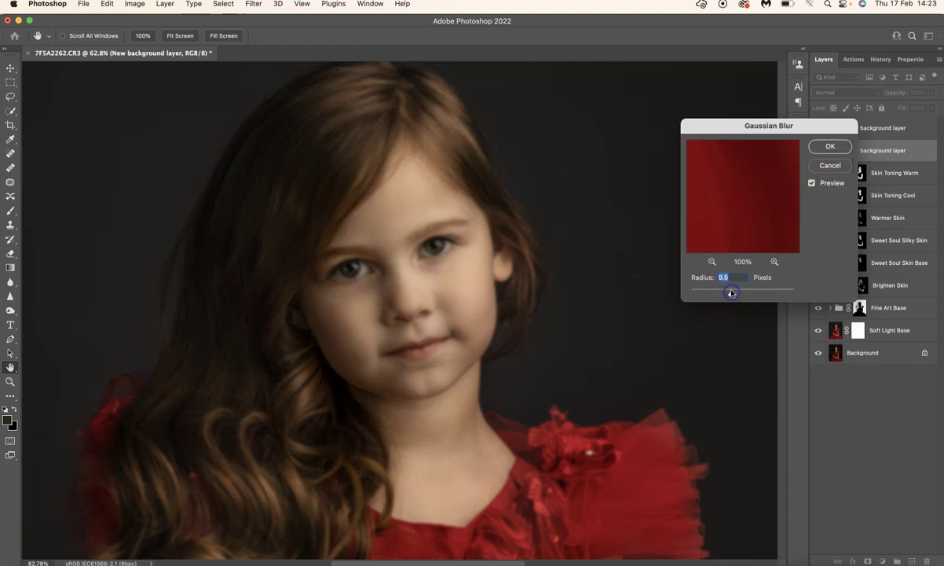
pyautogui.click(830, 146)
# Show the upper New background layer and apply the lower one to it with Apply Image, using Add blending, Invert, scale 2 and offset 0
pyautogui.click(817, 128)
pyautogui.click(877, 128)
pyautogui.click(136, 4)
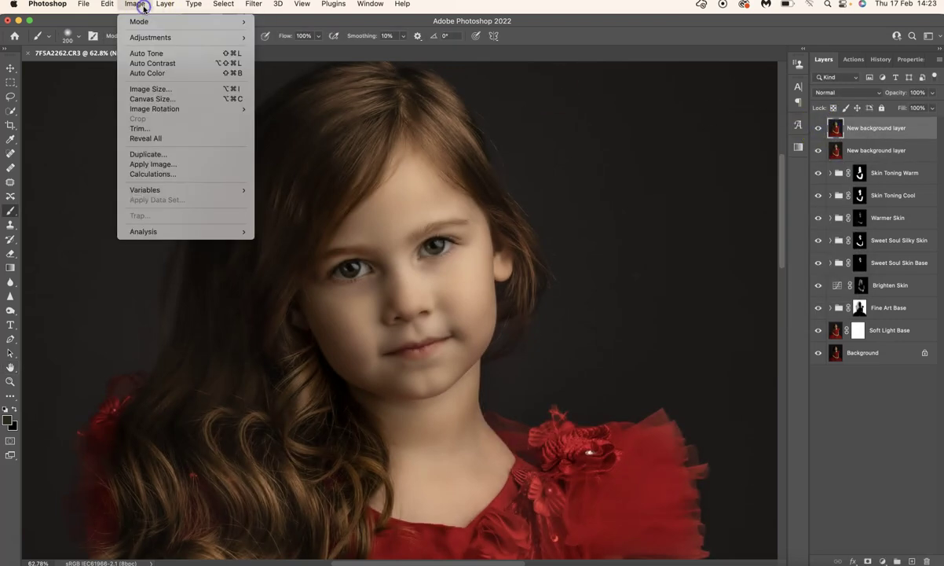
pyautogui.click(154, 165)
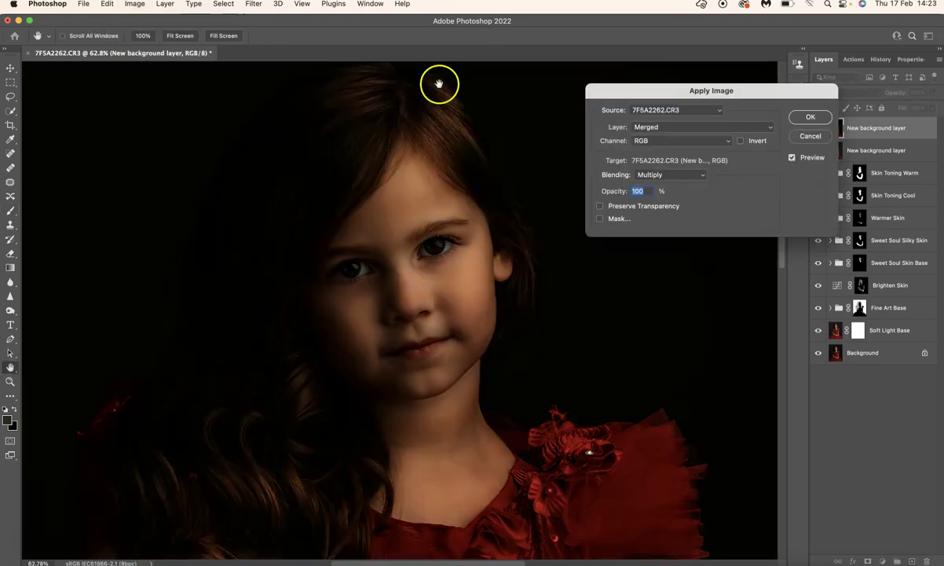
pyautogui.click(660, 175)
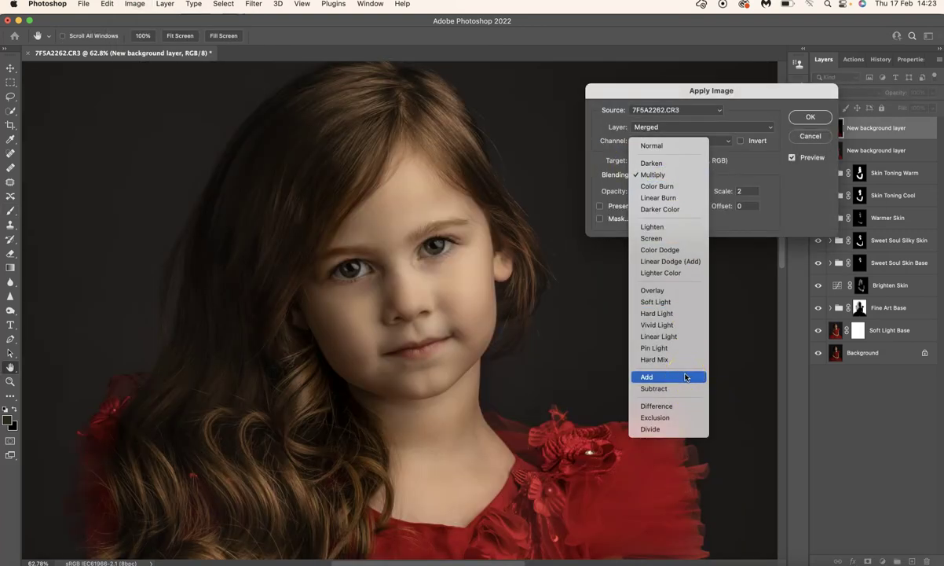
pyautogui.click(685, 377)
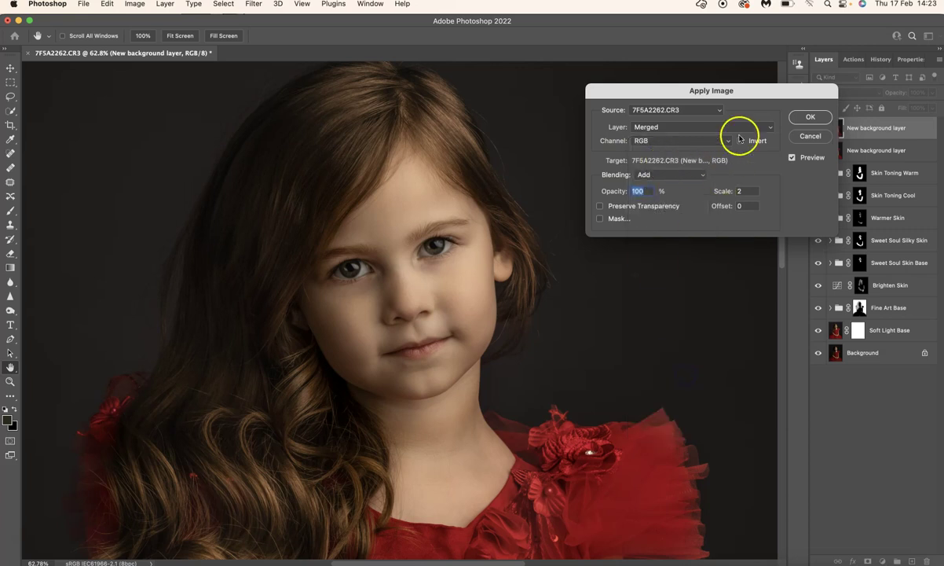
pyautogui.click(742, 127)
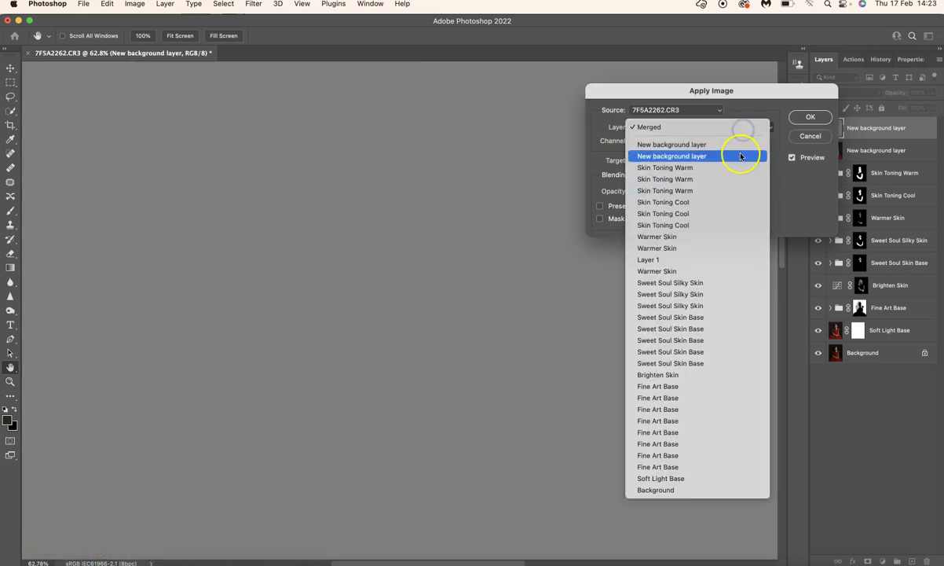
pyautogui.click(740, 155)
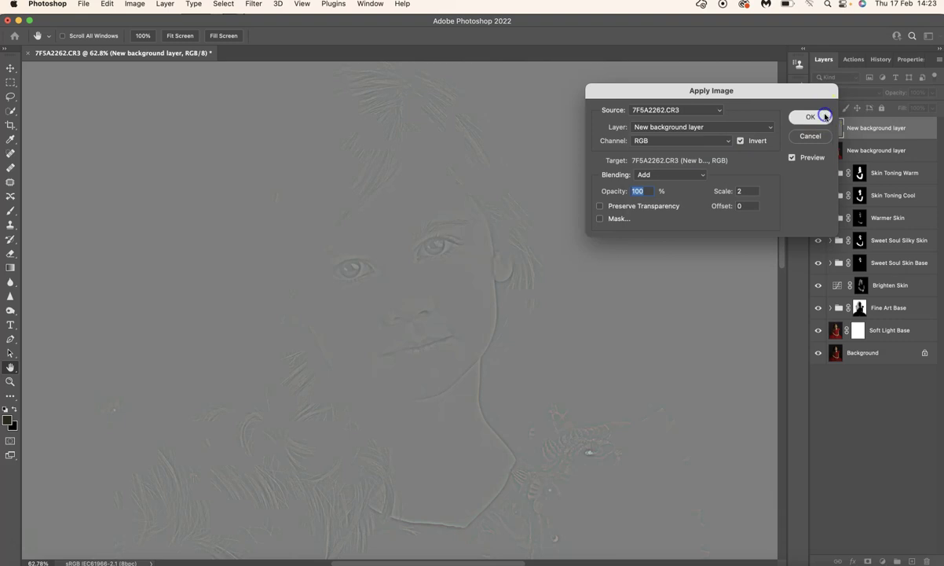
pyautogui.click(811, 117)
# Set the grey texture layer's blend mode to Linear Light and duplicate the blurred layer beneath it
pyautogui.click(856, 94)
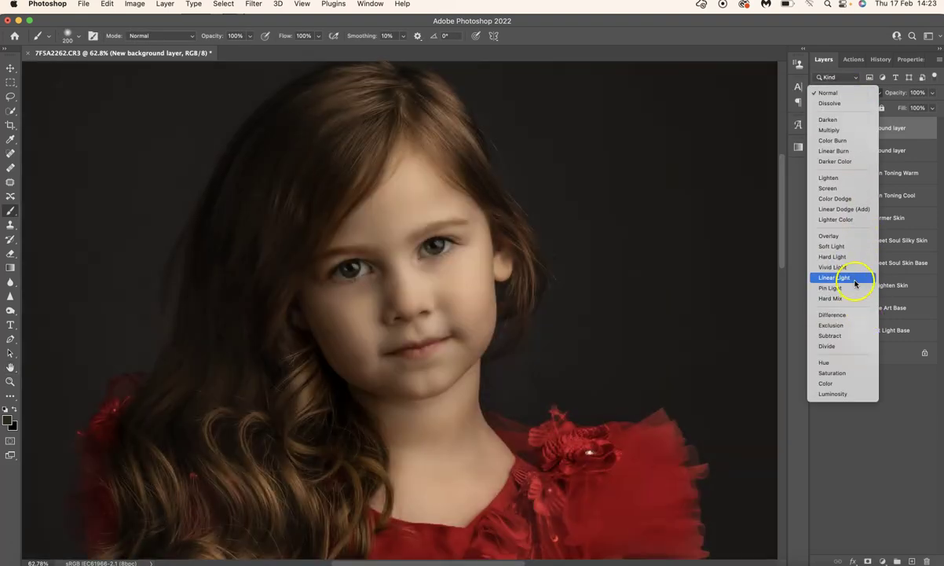
pyautogui.press('Escape')
pyautogui.click(852, 152)
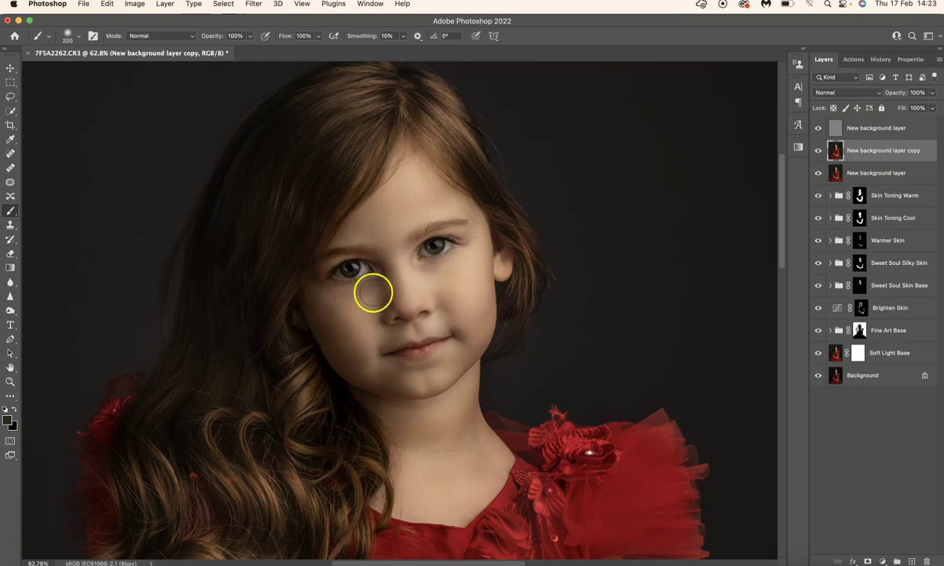
# Paint sampled skin tones at 20% brush opacity over the face and neck on the New background layer copy to smooth the shadow transitions
pyautogui.press('2')
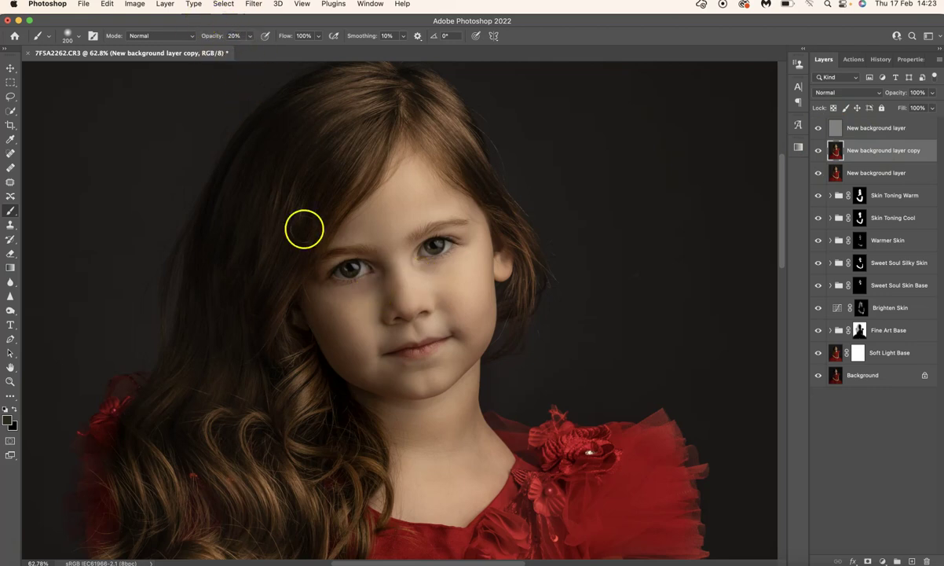
pyautogui.click(361, 309)
pyautogui.moveTo(361, 310); pyautogui.dragTo(365, 288)
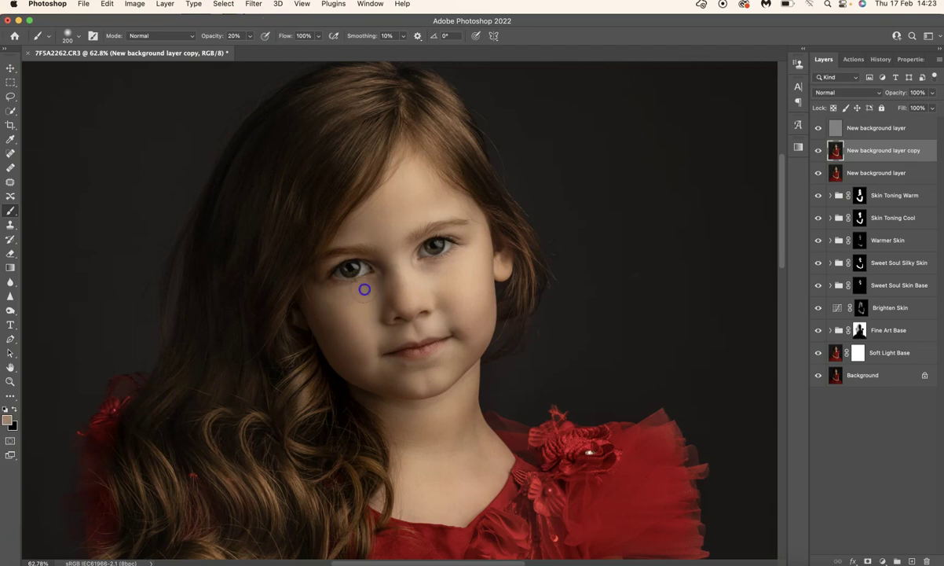
pyautogui.moveTo(452, 271)
pyautogui.mouseDown()
pyautogui.moveTo(460, 269)
pyautogui.moveTo(437, 281)
pyautogui.moveTo(447, 267)
pyautogui.moveTo(431, 269)
pyautogui.moveTo(425, 305)
pyautogui.moveTo(390, 327)
pyautogui.moveTo(350, 316)
pyautogui.moveTo(356, 327)
pyautogui.moveTo(350, 312)
pyautogui.moveTo(341, 333)
pyautogui.mouseUp()
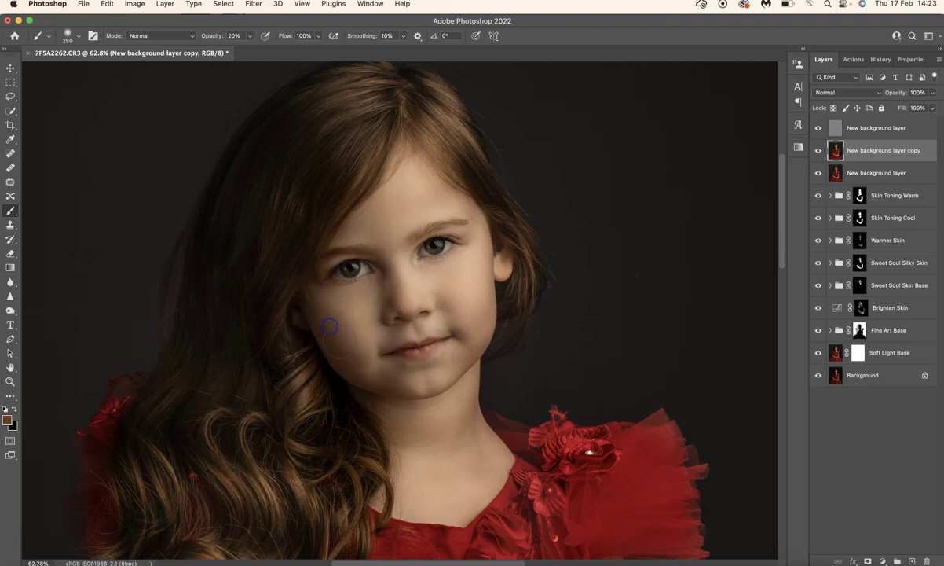
pyautogui.click(487, 417)
pyautogui.moveTo(487, 418); pyautogui.dragTo(478, 375)
pyautogui.moveTo(475, 267)
pyautogui.mouseDown()
pyautogui.moveTo(474, 255)
pyautogui.moveTo(445, 362)
pyautogui.moveTo(422, 298)
pyautogui.moveTo(379, 268)
pyautogui.mouseUp()
pyautogui.keyDown('alt'); pyautogui.click(383, 269); pyautogui.keyUp('alt')
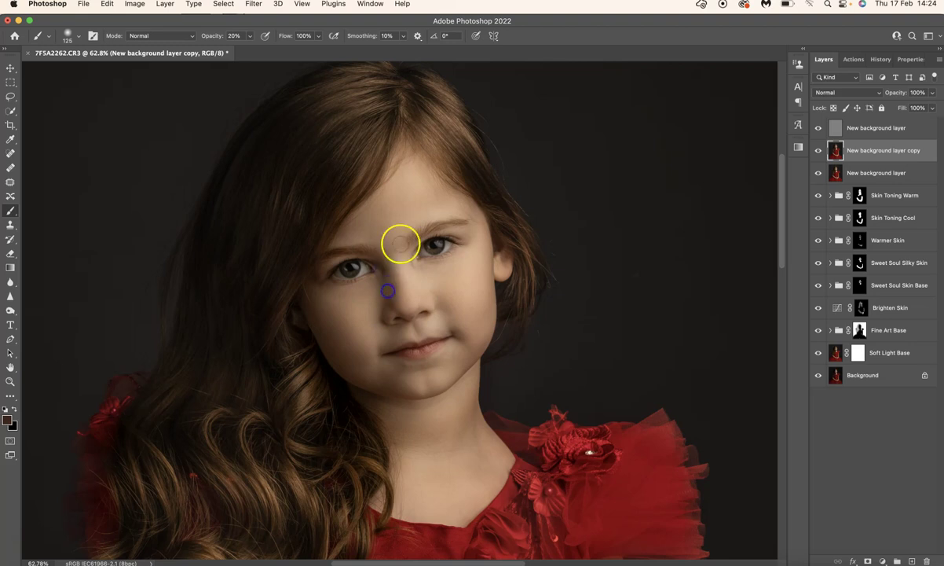
# Toggle the visibility of the New background layer copy to compare the skin before and after the smoothing
pyautogui.scroll(-2, 502, 276)
pyautogui.scroll(-2, 502, 276)
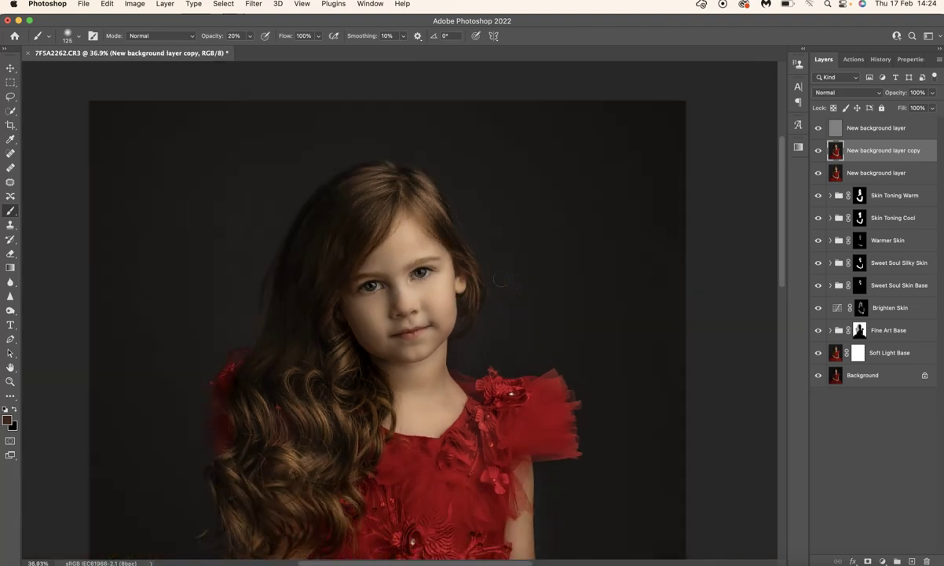
pyautogui.click(819, 150)
pyautogui.click(819, 150)
pyautogui.click(819, 150)
pyautogui.click(819, 150)
pyautogui.scroll(2, 554, 236)
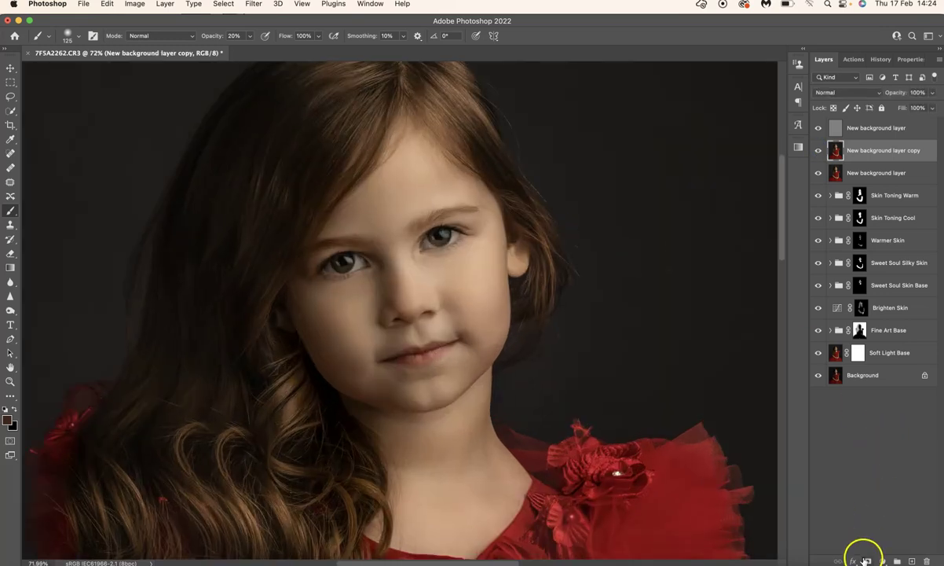
# Add a layer mask to the New background layer copy and paint black at 100% opacity over both eyes
pyautogui.click(868, 561)
pyautogui.press('0')
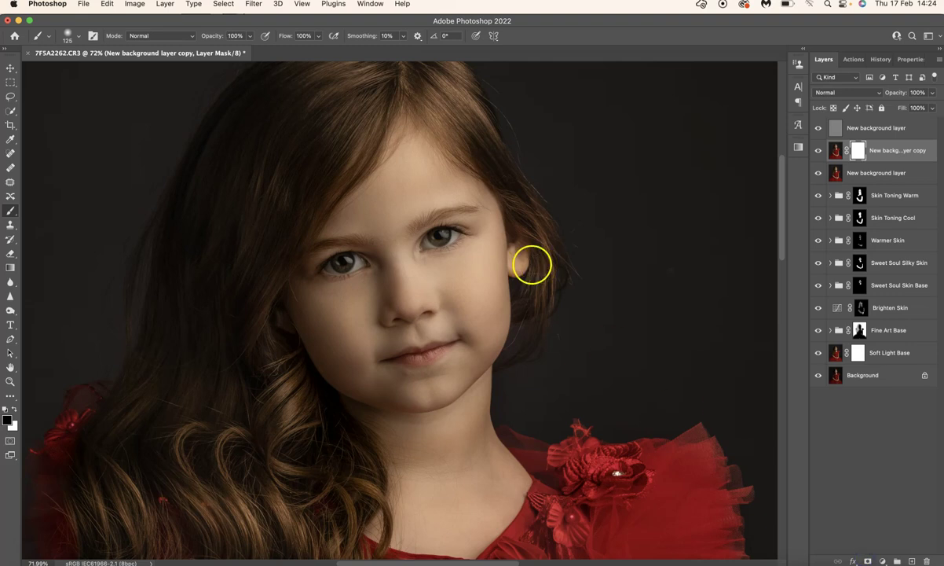
pyautogui.click(425, 242)
pyautogui.click(359, 262)
pyautogui.scroll(-5, 591, 288)
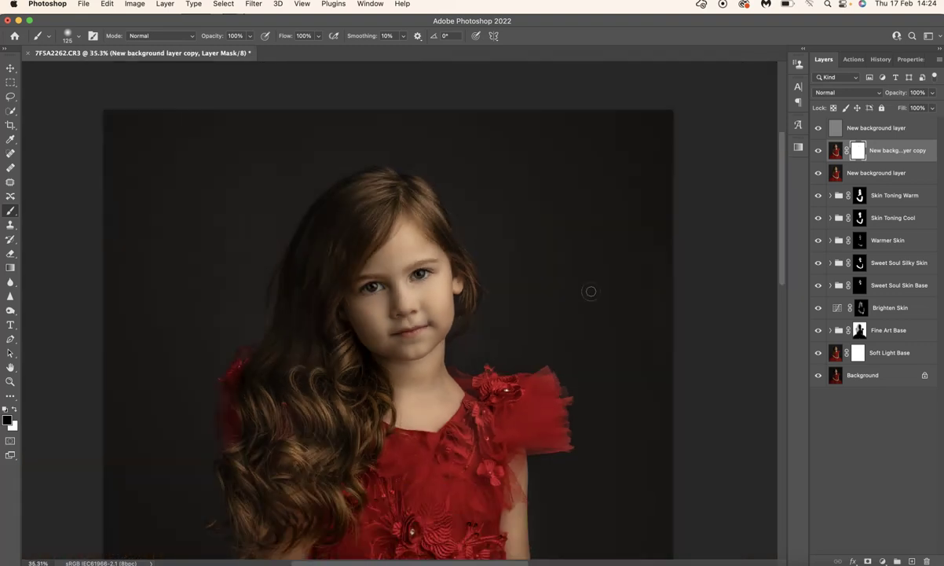
# Select the grey texture layer at the top of the stack and run the Soft Bronzed Burn action
pyautogui.click(902, 129)
pyautogui.click(853, 59)
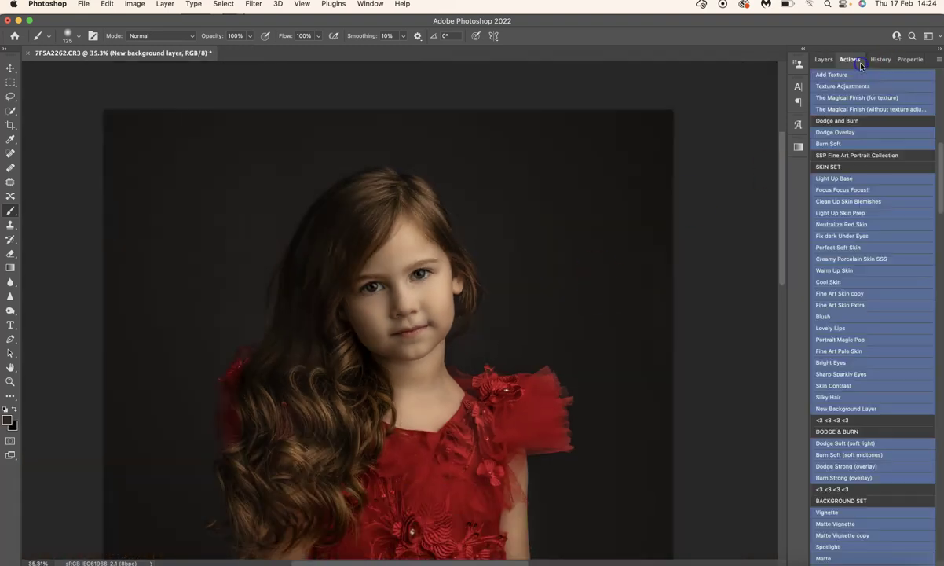
pyautogui.scroll(-5, 845, 275)
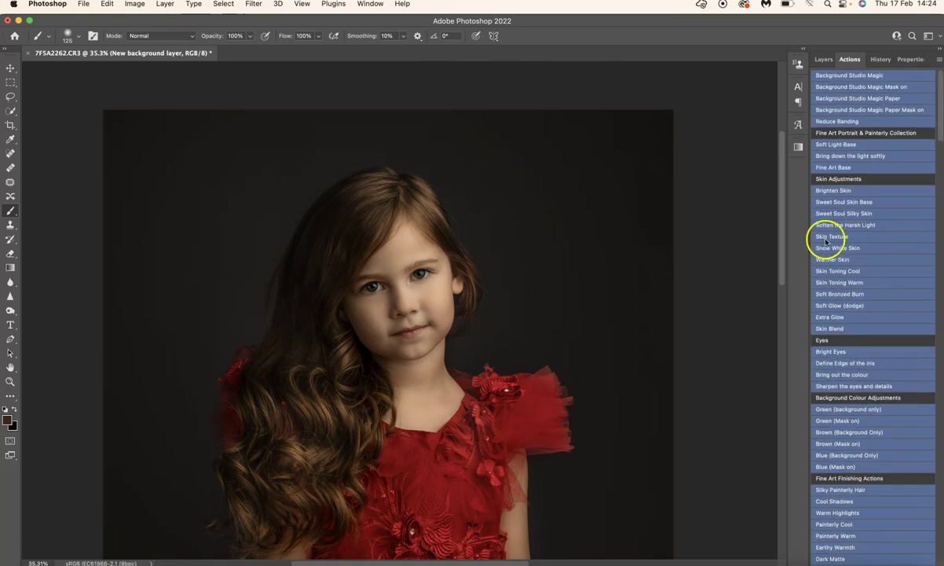
pyautogui.click(852, 294)
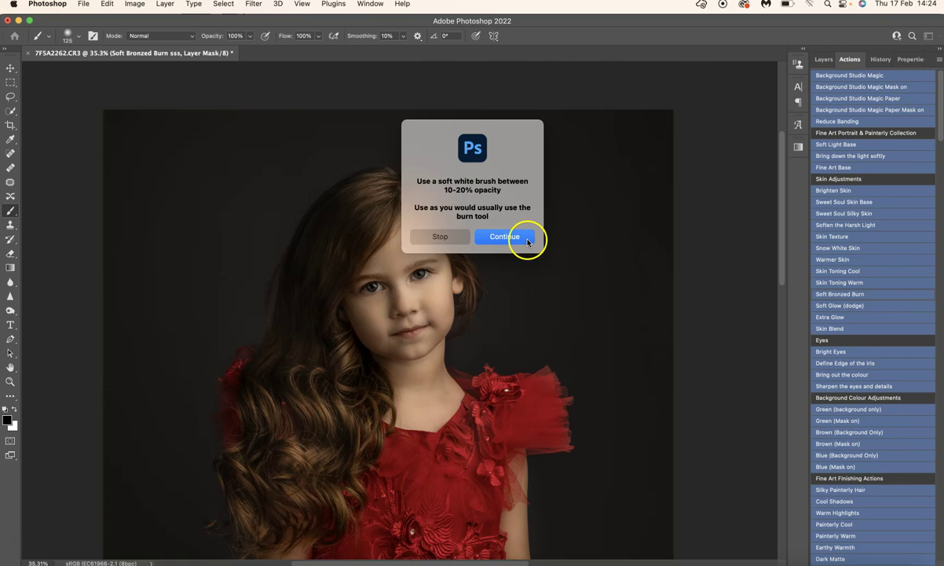
pyautogui.click(527, 242)
# Set the brush opacity to 20% and paint white on the Soft Bronzed Burn mask along the hairline, nose and facial contours
pyautogui.press('super+equal')
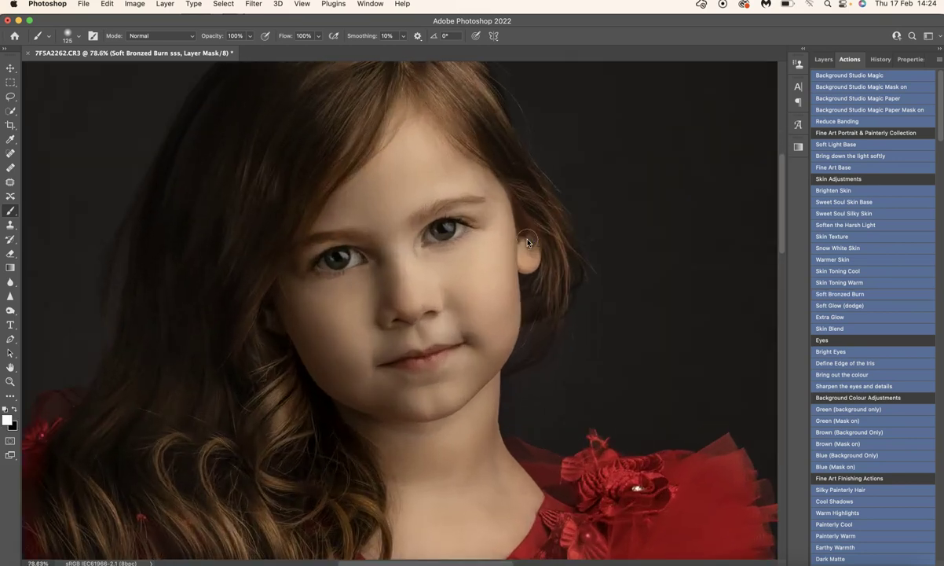
pyautogui.moveTo(527, 242)
pyautogui.mouseDown()
pyautogui.moveTo(415, 247)
pyautogui.moveTo(447, 141)
pyautogui.moveTo(349, 173)
pyautogui.moveTo(316, 222)
pyautogui.mouseUp()
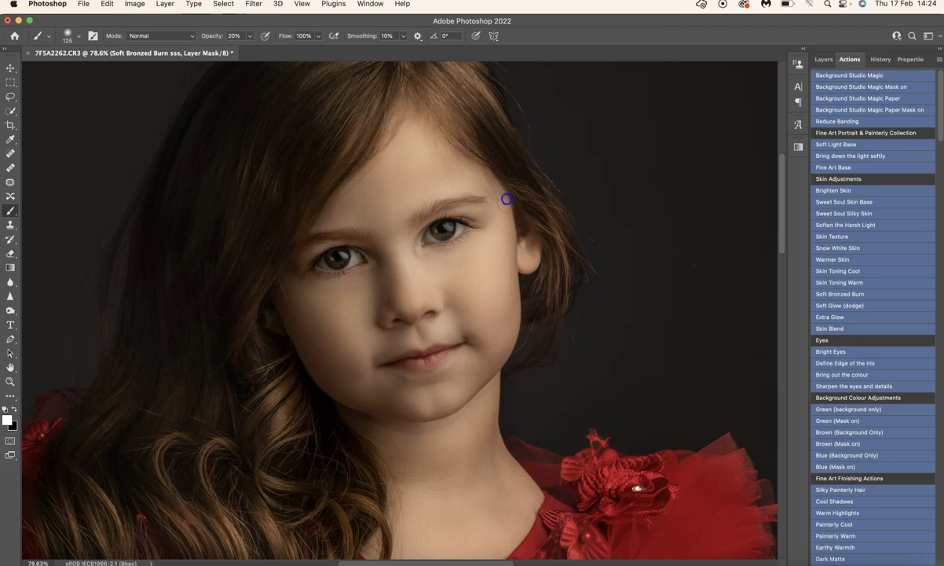
pyautogui.moveTo(420, 191)
pyautogui.mouseDown()
pyautogui.moveTo(392, 278)
pyautogui.moveTo(362, 224)
pyautogui.moveTo(374, 333)
pyautogui.mouseUp()
pyautogui.moveTo(390, 265)
pyautogui.mouseDown()
pyautogui.moveTo(393, 337)
pyautogui.moveTo(380, 322)
pyautogui.moveTo(381, 309)
pyautogui.moveTo(422, 339)
pyautogui.mouseUp()
pyautogui.moveTo(476, 273); pyautogui.dragTo(476, 273)
pyautogui.scroll(-5, 476, 274)
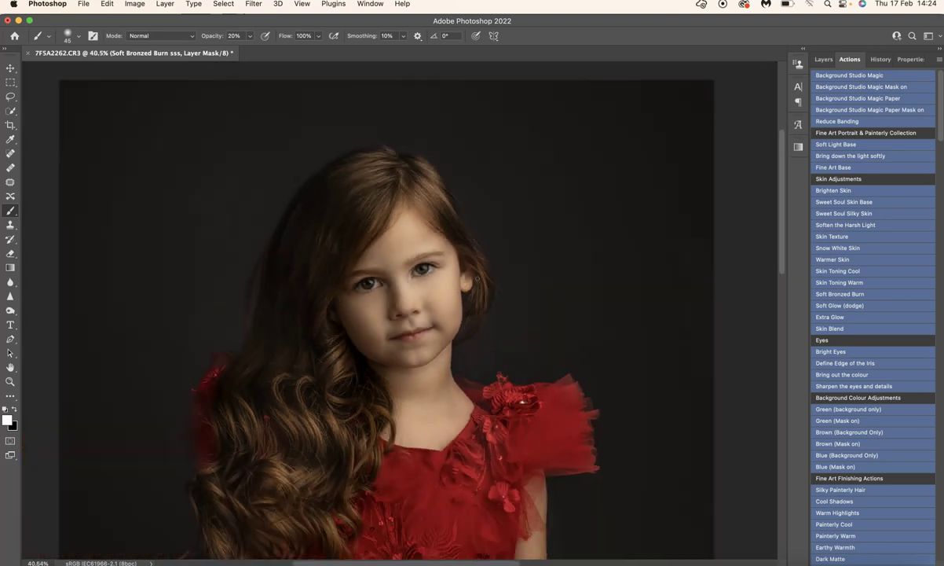
pyautogui.moveTo(471, 279)
pyautogui.mouseDown()
pyautogui.moveTo(358, 323)
pyautogui.moveTo(378, 351)
pyautogui.mouseUp()
pyautogui.moveTo(436, 333); pyautogui.dragTo(435, 333)
pyautogui.moveTo(407, 219)
pyautogui.mouseDown()
pyautogui.moveTo(389, 209)
pyautogui.moveTo(425, 207)
pyautogui.mouseUp()
# Refine the Soft Bronzed Burn mask over the face and neck, alternating between black and white at 20% opacity
pyautogui.press('x')
pyautogui.moveTo(356, 300); pyautogui.dragTo(358, 320)
pyautogui.moveTo(503, 173)
pyautogui.mouseDown()
pyautogui.moveTo(280, 203)
pyautogui.moveTo(321, 368)
pyautogui.mouseUp()
pyautogui.moveTo(375, 254)
pyautogui.mouseDown()
pyautogui.moveTo(408, 217)
pyautogui.moveTo(403, 238)
pyautogui.moveTo(386, 251)
pyautogui.moveTo(417, 248)
pyautogui.moveTo(408, 242)
pyautogui.moveTo(400, 253)
pyautogui.moveTo(413, 229)
pyautogui.moveTo(393, 264)
pyautogui.mouseUp()
pyautogui.press('x')
pyautogui.scroll(-3, 394, 264)
pyautogui.press('x')
pyautogui.moveTo(393, 326); pyautogui.dragTo(396, 343)
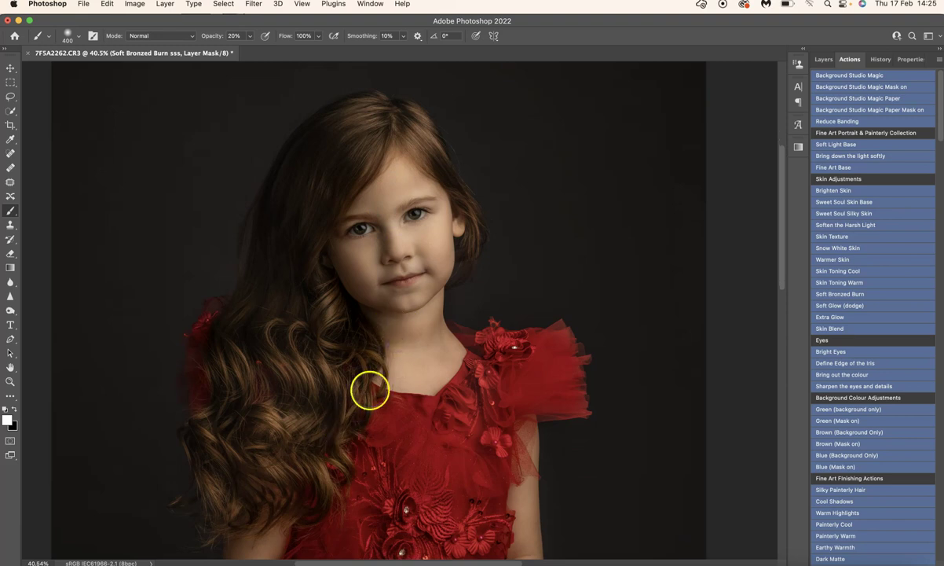
# Paint the bronzed burn onto the shadow edges of both arms with a soft white 400-pixel brush
pyautogui.scroll(-1, 370, 387)
pyautogui.scroll(-5, 369, 389)
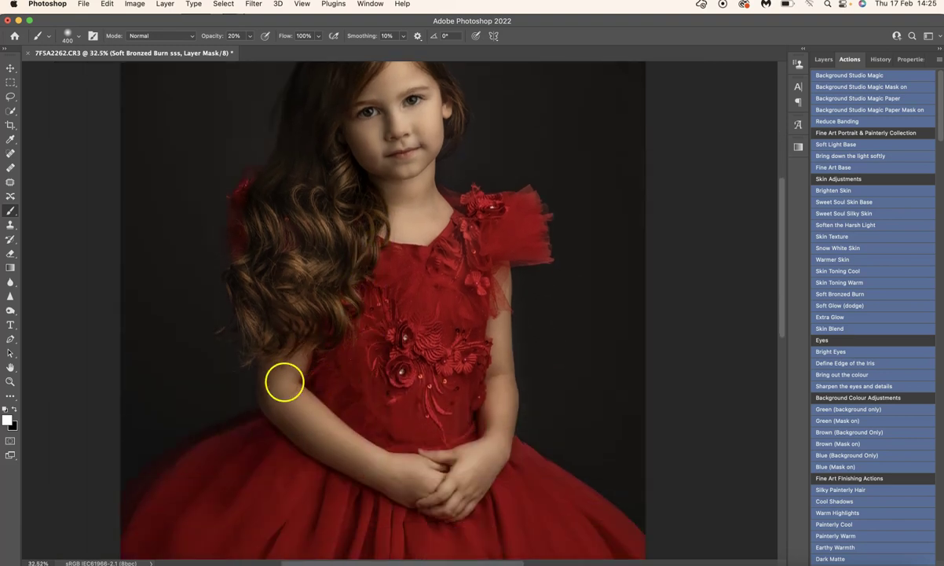
pyautogui.click(275, 394)
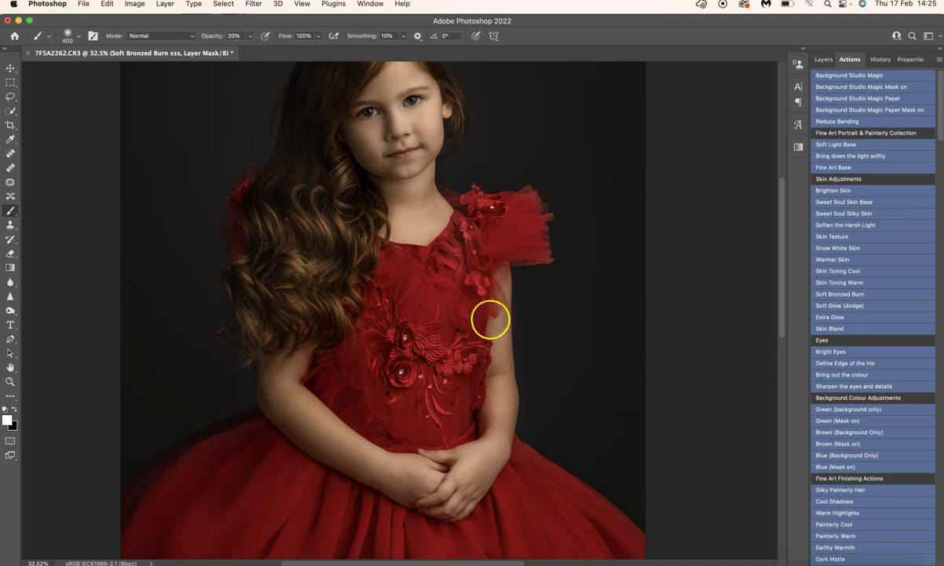
pyautogui.click(489, 326)
pyautogui.click(485, 348)
pyautogui.click(485, 404)
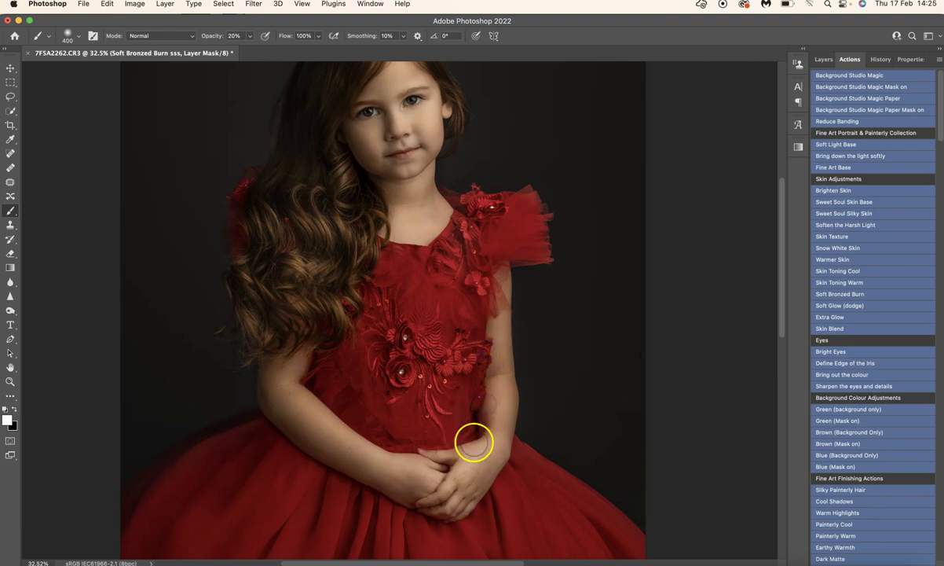
pyautogui.scroll(5, 424, 388)
pyautogui.scroll(6, 424, 388)
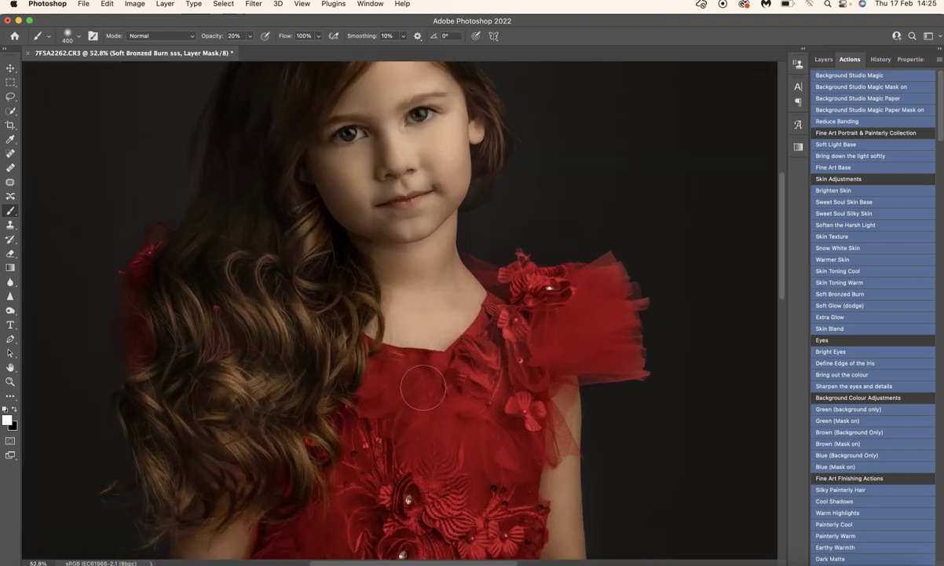
pyautogui.scroll(-1, 424, 388)
# Run the Blush action from the SSP Fine Art Portrait Collection and set the brush to 30% opacity
pyautogui.click(896, 239)
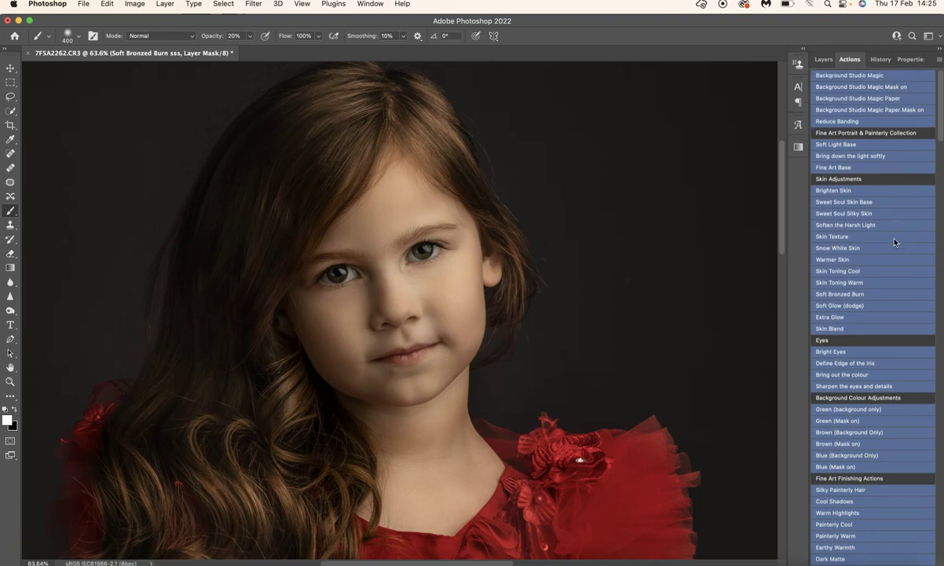
pyautogui.scroll(-5, 896, 242)
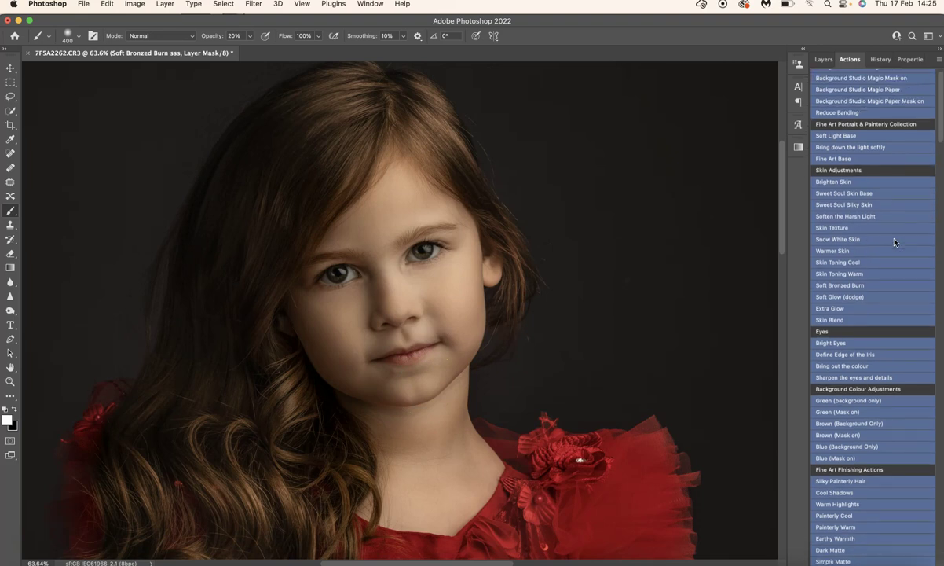
pyautogui.scroll(-18, 894, 241)
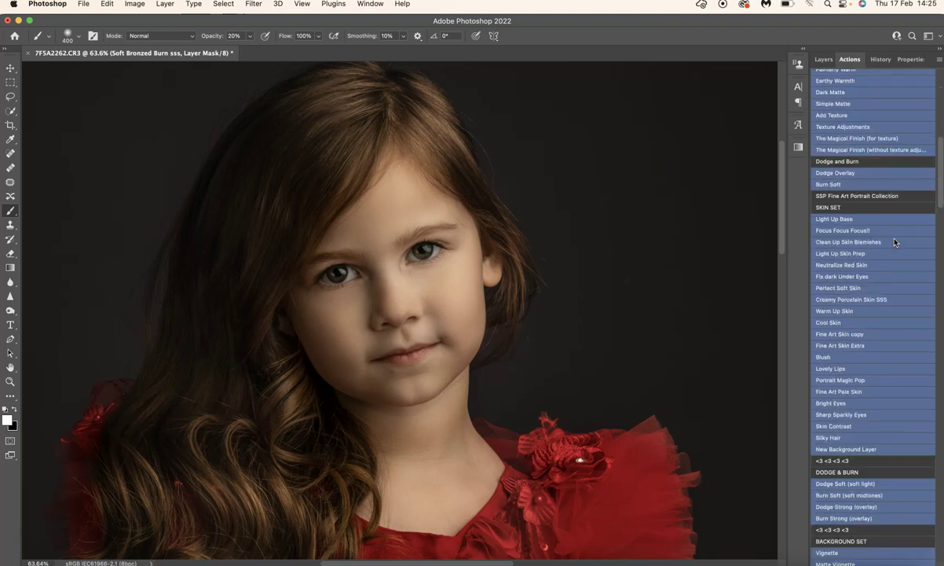
pyautogui.click(888, 242)
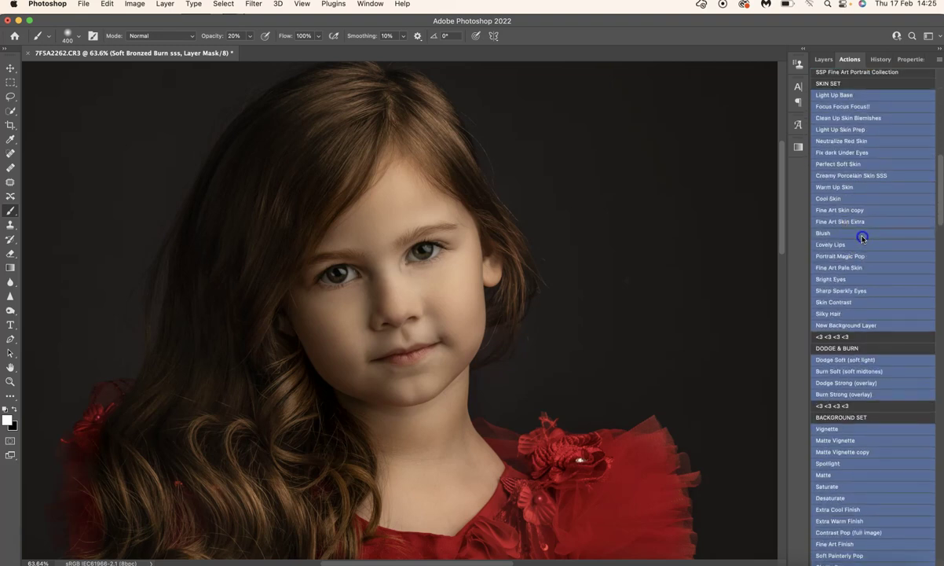
pyautogui.scroll(18, 848, 196)
pyautogui.click(825, 125)
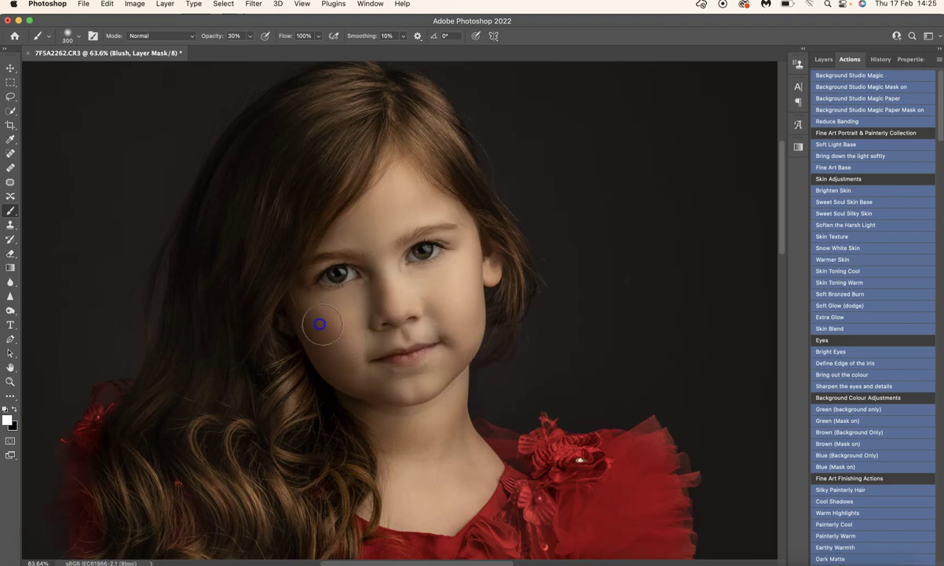
# Paint white on the Blush mask over the cheeks with a soft 300-pixel brush at 30% opacity
pyautogui.click(456, 305)
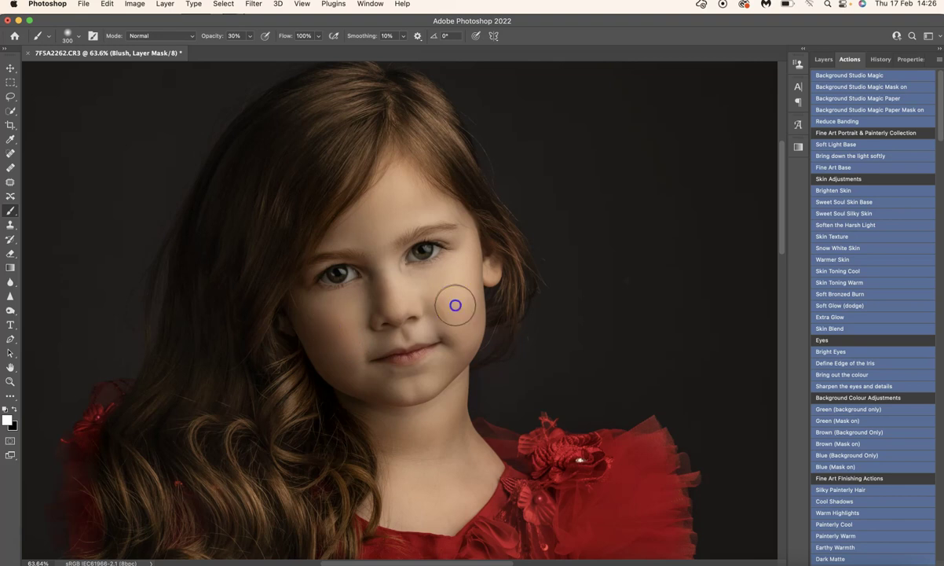
pyautogui.moveTo(460, 291)
pyautogui.mouseDown()
pyautogui.moveTo(468, 275)
pyautogui.moveTo(460, 308)
pyautogui.moveTo(466, 271)
pyautogui.mouseUp()
pyautogui.click(469, 283)
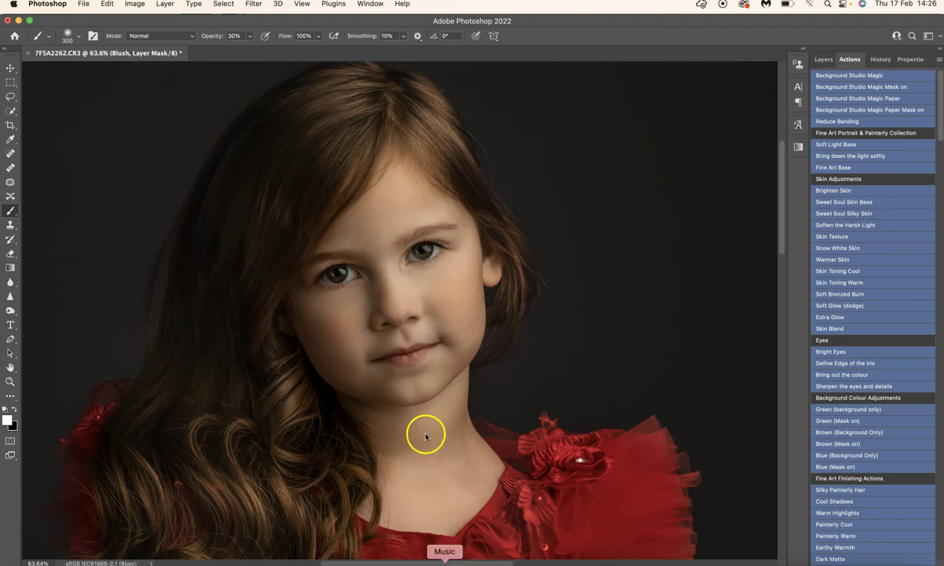
# Run the Soft Glow (dodge) action and set the brush opacity to 20%
pyautogui.scroll(-3, 854, 246)
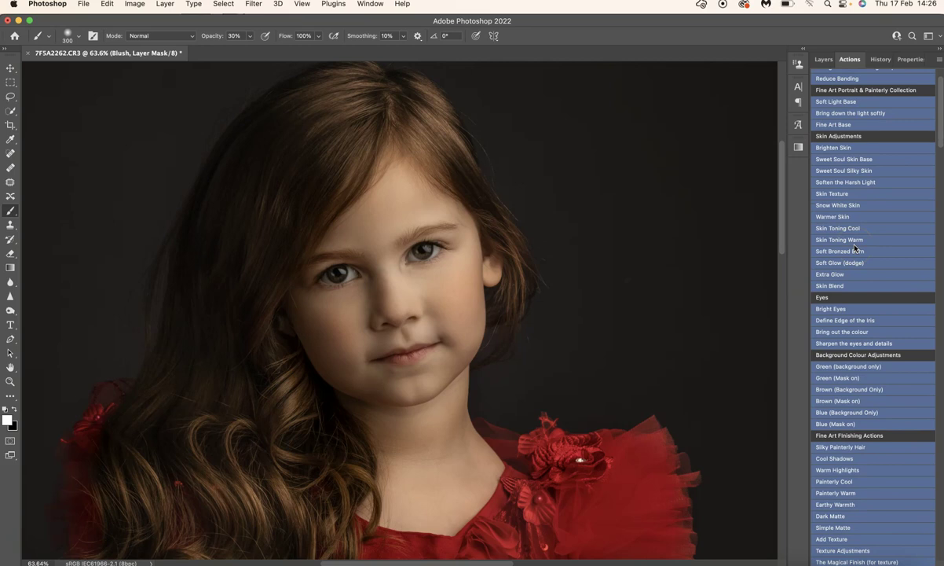
pyautogui.moveTo(856, 248); pyautogui.dragTo(856, 267)
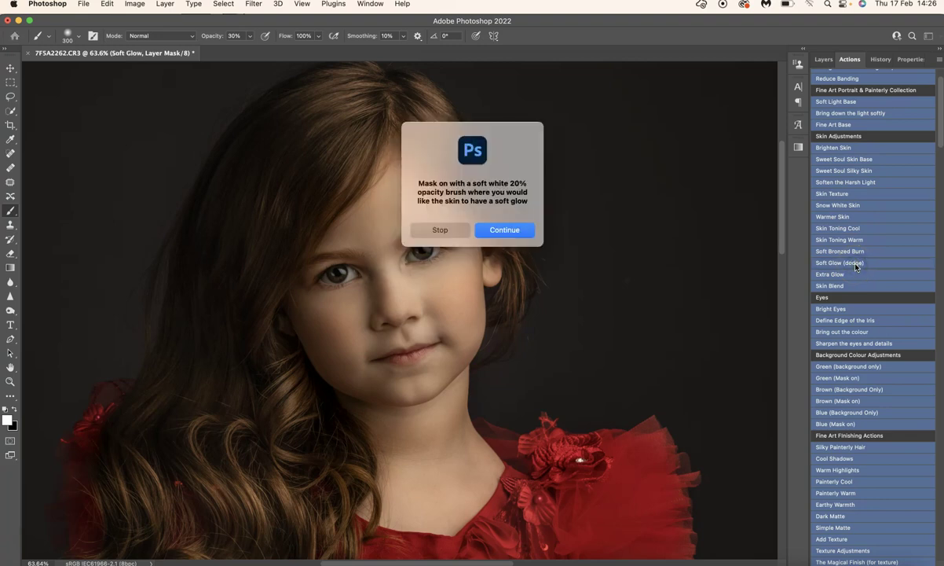
pyautogui.click(504, 231)
pyautogui.click(229, 34)
pyautogui.write('20')
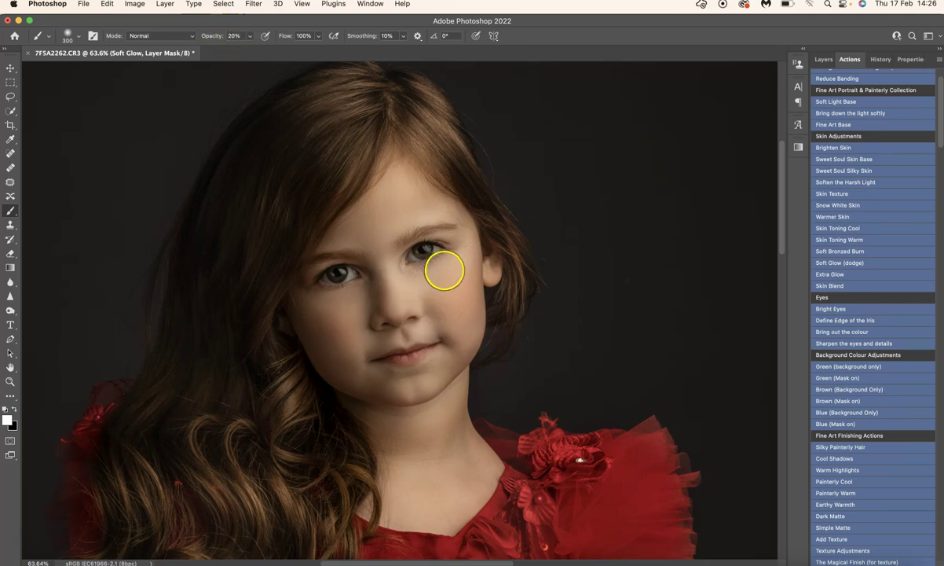
# Paint white on the Soft Glow mask over the cheeks, forehead, chin and under-eye areas, reducing the brush size for finer highlights
pyautogui.moveTo(444, 275)
pyautogui.mouseDown()
pyautogui.moveTo(439, 312)
pyautogui.moveTo(448, 273)
pyautogui.mouseUp()
pyautogui.moveTo(331, 301)
pyautogui.mouseDown()
pyautogui.moveTo(320, 299)
pyautogui.moveTo(349, 324)
pyautogui.mouseUp()
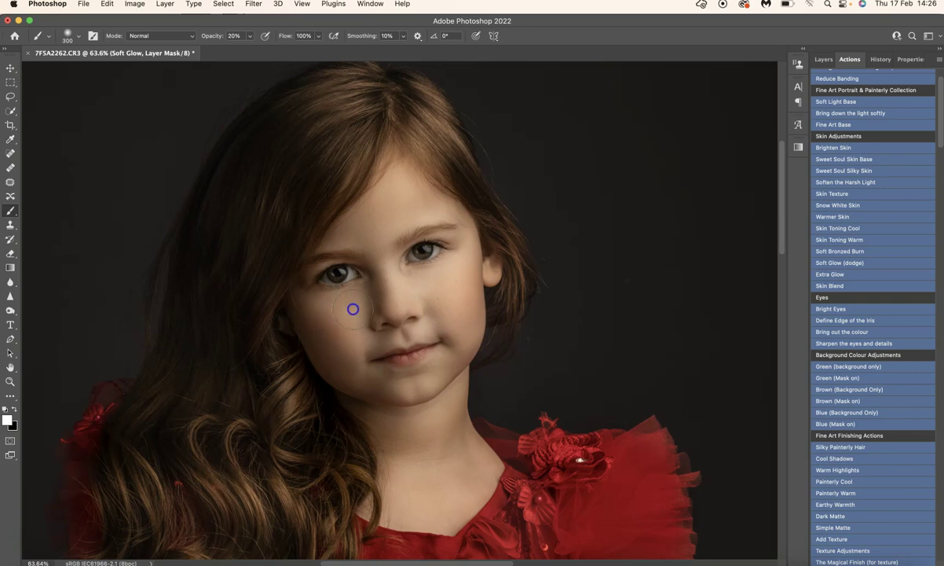
pyautogui.moveTo(345, 322)
pyautogui.mouseDown()
pyautogui.moveTo(350, 331)
pyautogui.moveTo(339, 321)
pyautogui.mouseUp()
pyautogui.moveTo(424, 291); pyautogui.dragTo(444, 305)
pyautogui.moveTo(402, 226); pyautogui.dragTo(390, 217)
pyautogui.moveTo(398, 386); pyautogui.dragTo(413, 351)
pyautogui.press('[')
pyautogui.moveTo(417, 268)
pyautogui.mouseDown()
pyautogui.moveTo(435, 249)
pyautogui.moveTo(346, 275)
pyautogui.mouseUp()
pyautogui.moveTo(487, 355)
pyautogui.mouseDown()
pyautogui.moveTo(435, 267)
pyautogui.moveTo(411, 257)
pyautogui.mouseUp()
pyautogui.moveTo(428, 401)
pyautogui.mouseDown()
pyautogui.moveTo(406, 359)
pyautogui.moveTo(420, 297)
pyautogui.moveTo(439, 342)
pyautogui.mouseUp()
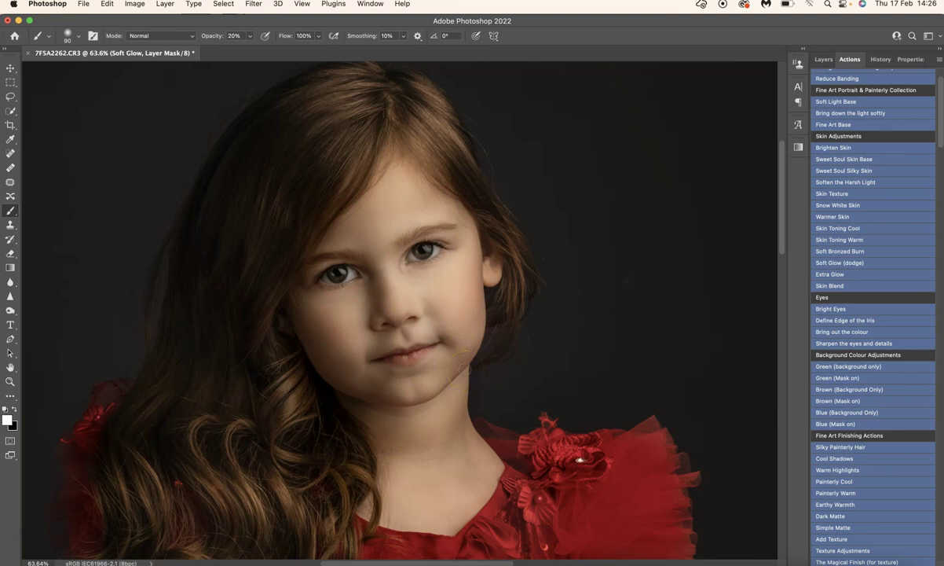
# Run the Extra Glow action from the skin adjustments and continue past its masking instructions
pyautogui.scroll(2, 389, 303)
pyautogui.click(824, 274)
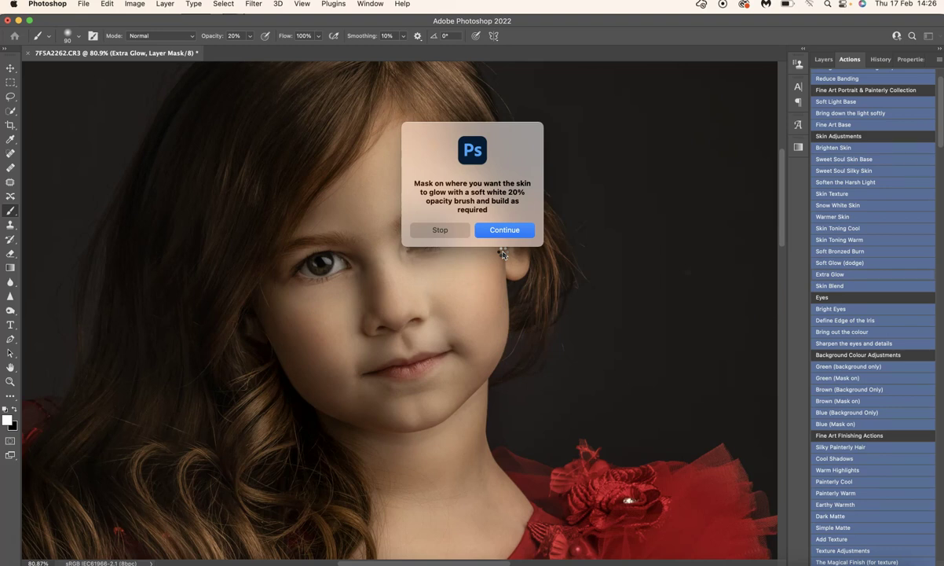
pyautogui.press('Return')
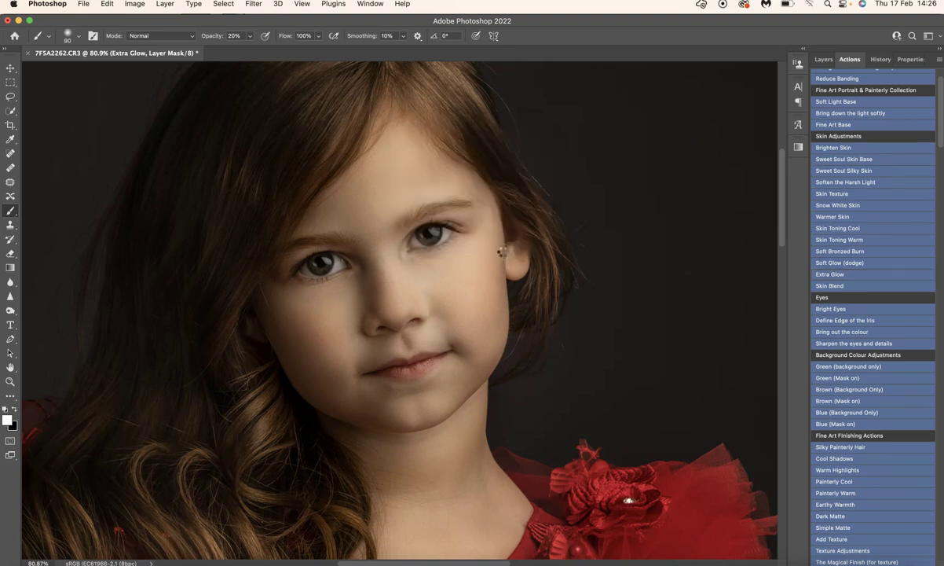
# Paint white on the Extra Glow mask over the cheeks, nose, forehead and under-eye areas with a soft 80-pixel brush at 20% opacity
pyautogui.scroll(-3, 502, 252)
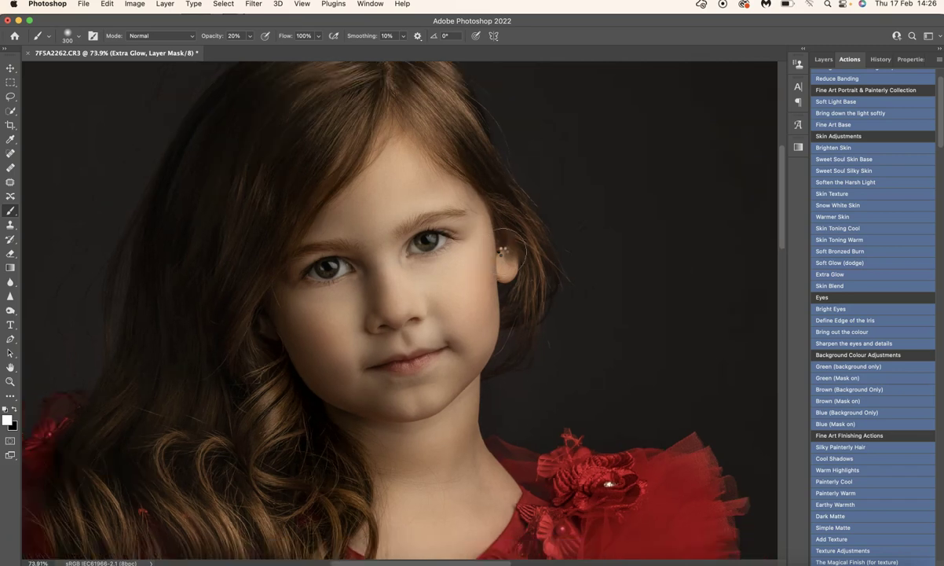
pyautogui.moveTo(475, 257)
pyautogui.mouseDown()
pyautogui.moveTo(457, 282)
pyautogui.moveTo(468, 238)
pyautogui.moveTo(404, 284)
pyautogui.moveTo(392, 280)
pyautogui.moveTo(398, 310)
pyautogui.mouseUp()
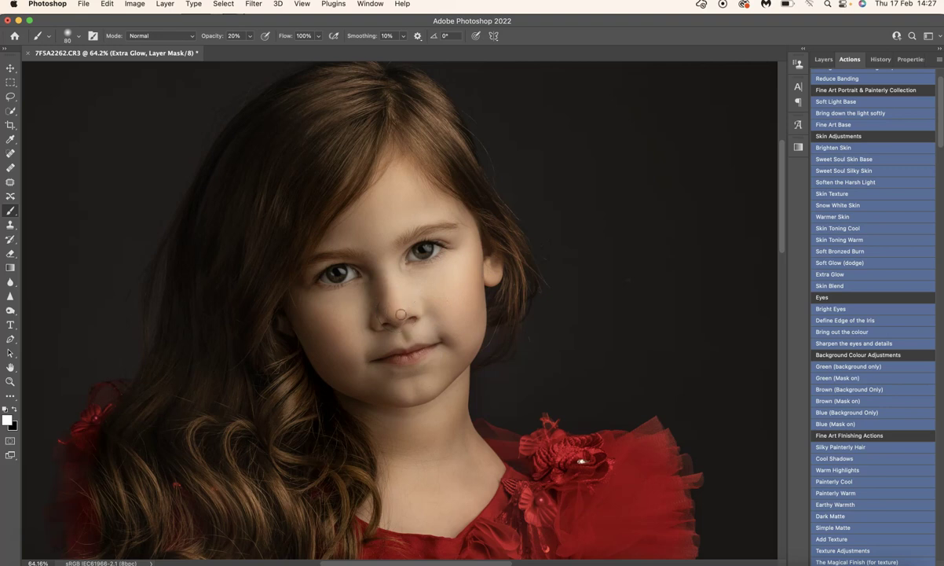
pyautogui.moveTo(405, 311)
pyautogui.mouseDown()
pyautogui.moveTo(433, 323)
pyautogui.moveTo(366, 337)
pyautogui.moveTo(401, 310)
pyautogui.moveTo(353, 260)
pyautogui.moveTo(382, 251)
pyautogui.moveTo(391, 293)
pyautogui.moveTo(390, 280)
pyautogui.moveTo(466, 267)
pyautogui.moveTo(441, 336)
pyautogui.moveTo(388, 281)
pyautogui.moveTo(400, 338)
pyautogui.mouseUp()
pyautogui.moveTo(423, 271)
pyautogui.mouseDown()
pyautogui.moveTo(430, 217)
pyautogui.moveTo(423, 224)
pyautogui.mouseUp()
pyautogui.moveTo(380, 237)
pyautogui.mouseDown()
pyautogui.moveTo(364, 255)
pyautogui.moveTo(363, 278)
pyautogui.mouseUp()
pyautogui.moveTo(450, 262); pyautogui.dragTo(477, 279)
pyautogui.press('super+minus')
pyautogui.moveTo(433, 275); pyautogui.dragTo(403, 279)
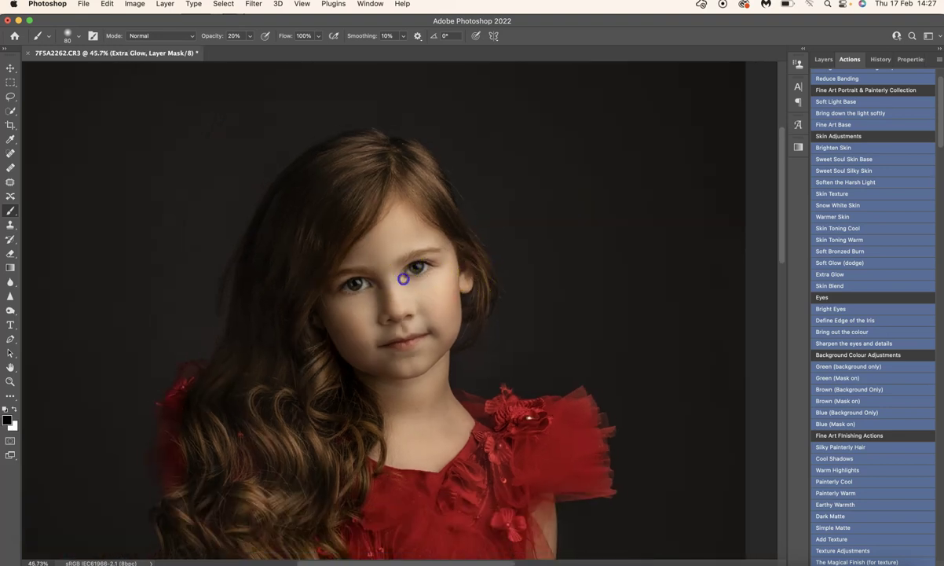
# Build up the Extra Glow softly over the face and upper chest with a larger brush of about 400 pixels at 10% opacity
pyautogui.press('super+minus')
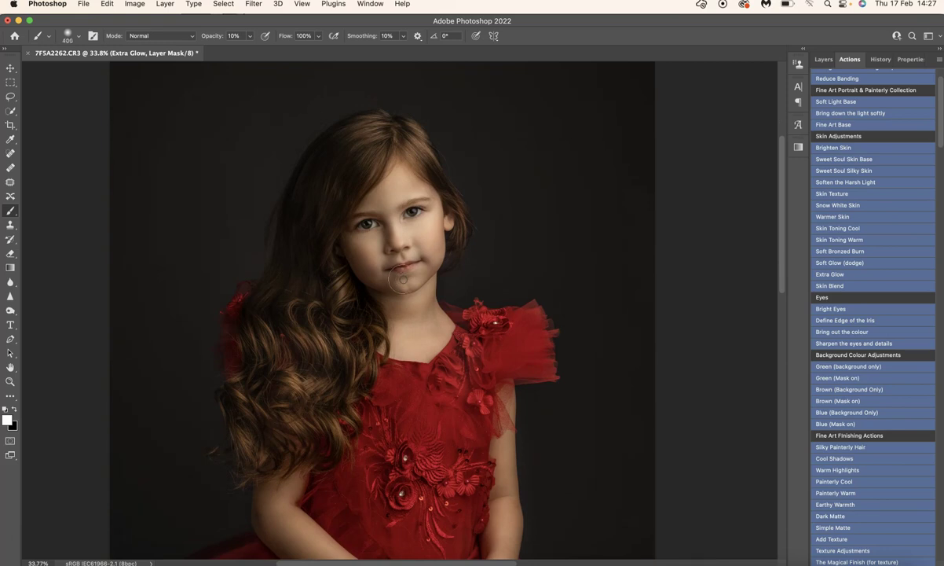
pyautogui.moveTo(402, 280)
pyautogui.mouseDown()
pyautogui.moveTo(390, 185)
pyautogui.moveTo(383, 227)
pyautogui.moveTo(395, 282)
pyautogui.moveTo(408, 291)
pyautogui.moveTo(399, 249)
pyautogui.mouseUp()
pyautogui.press(']')
pyautogui.moveTo(399, 246)
pyautogui.mouseDown()
pyautogui.moveTo(396, 225)
pyautogui.moveTo(453, 229)
pyautogui.moveTo(414, 235)
pyautogui.mouseUp()
pyautogui.press('x')
pyautogui.moveTo(428, 333); pyautogui.dragTo(430, 339)
# Paint the Extra Glow mask over the arms and hands with a soft 700-pixel brush at 10% opacity
pyautogui.scroll(-2, 429, 338)
pyautogui.scroll(-1, 321, 392)
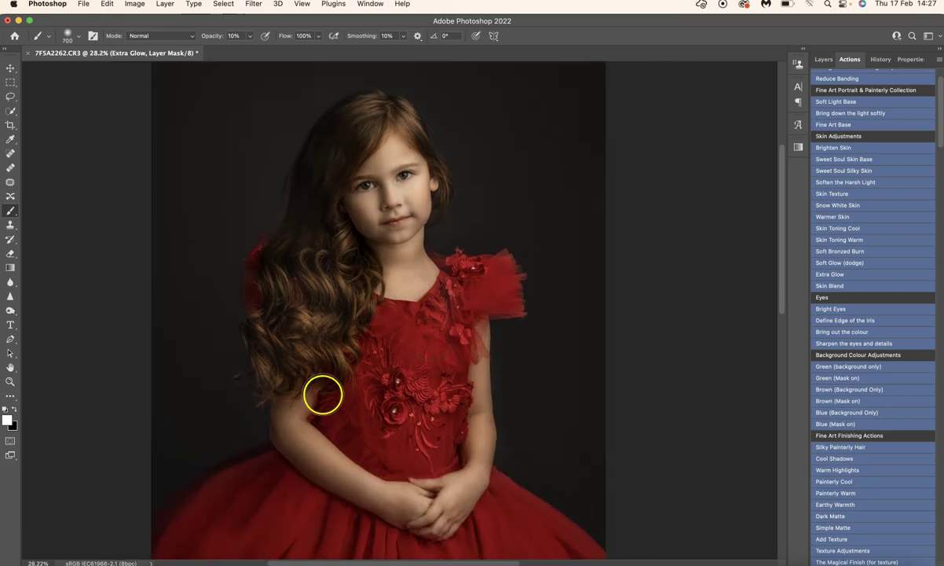
pyautogui.click(377, 488)
pyautogui.moveTo(377, 487)
pyautogui.mouseDown()
pyautogui.moveTo(320, 452)
pyautogui.moveTo(308, 433)
pyautogui.moveTo(377, 507)
pyautogui.moveTo(298, 415)
pyautogui.moveTo(379, 501)
pyautogui.moveTo(456, 464)
pyautogui.moveTo(463, 470)
pyautogui.mouseUp()
pyautogui.moveTo(454, 388)
pyautogui.mouseDown()
pyautogui.moveTo(470, 401)
pyautogui.moveTo(444, 382)
pyautogui.moveTo(445, 465)
pyautogui.moveTo(382, 487)
pyautogui.moveTo(442, 497)
pyautogui.moveTo(452, 485)
pyautogui.mouseUp()
pyautogui.click(448, 415)
# Run the Skin Blend action from the skin adjustments for the face
pyautogui.scroll(5, 725, 363)
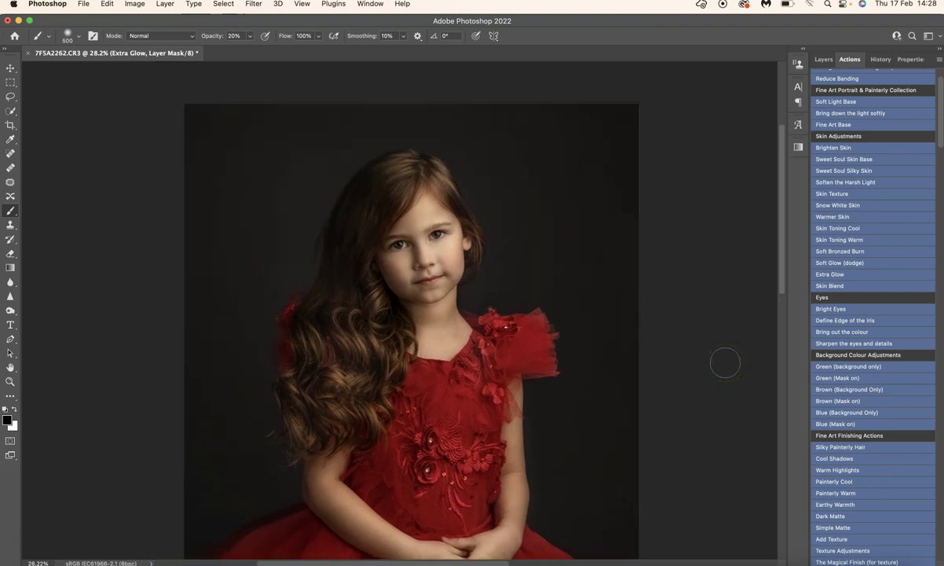
pyautogui.scroll(3, 725, 362)
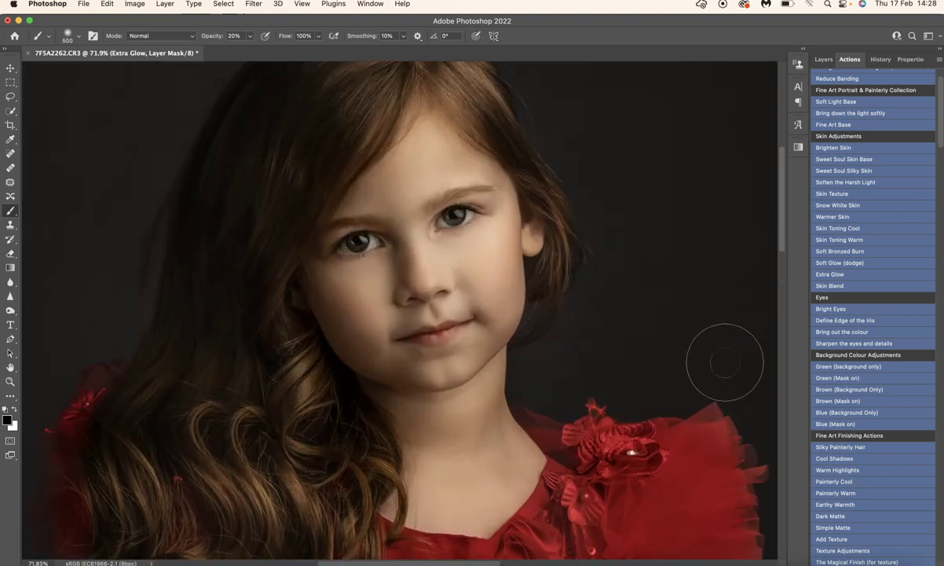
pyautogui.scroll(2, 855, 239)
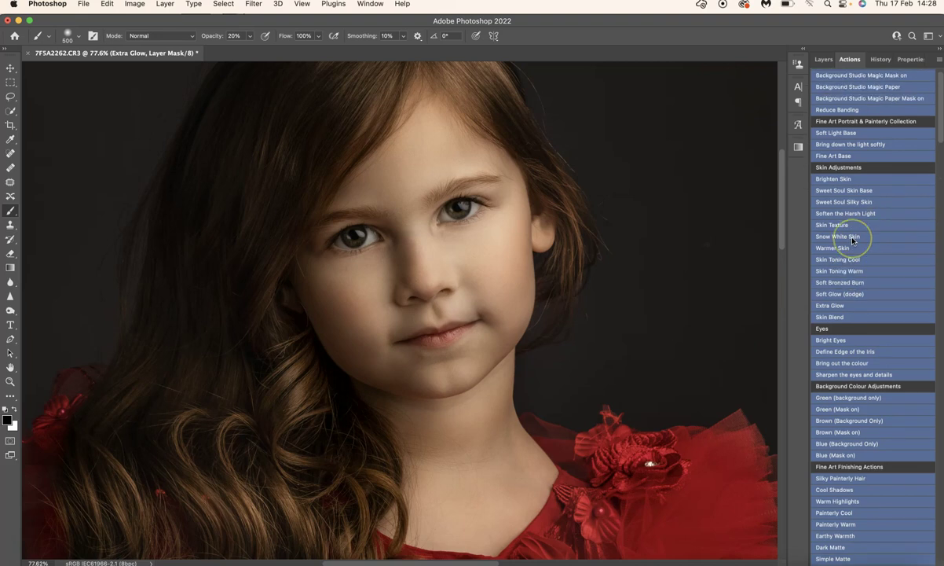
pyautogui.click(837, 319)
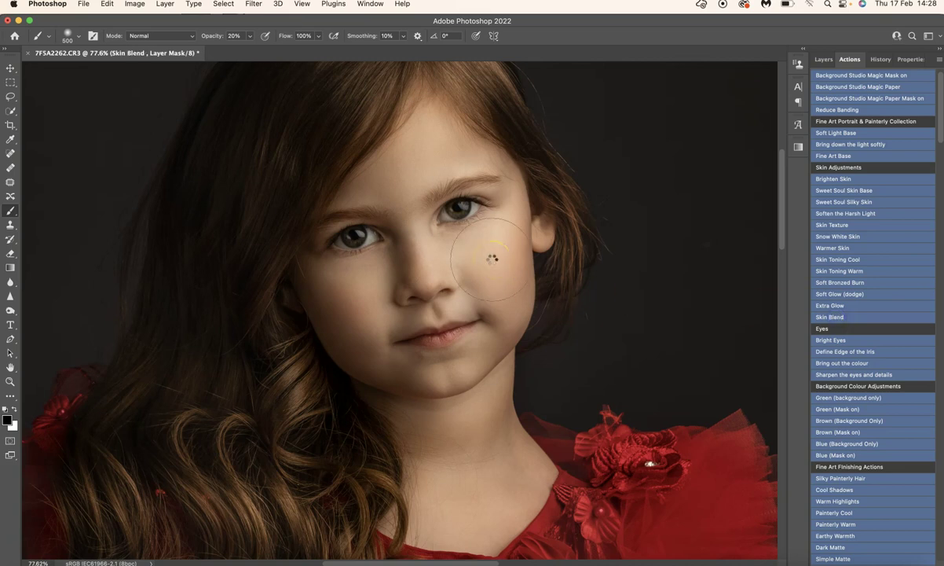
# Paint white on the Skin Blend mask over the forehead, under-eye areas and cheeks at 100% opacity, reducing the brush to 125 pixels
pyautogui.press('[')
pyautogui.press('[')
pyautogui.press('[')
pyautogui.press('[')
pyautogui.press('[')
pyautogui.click(386, 196)
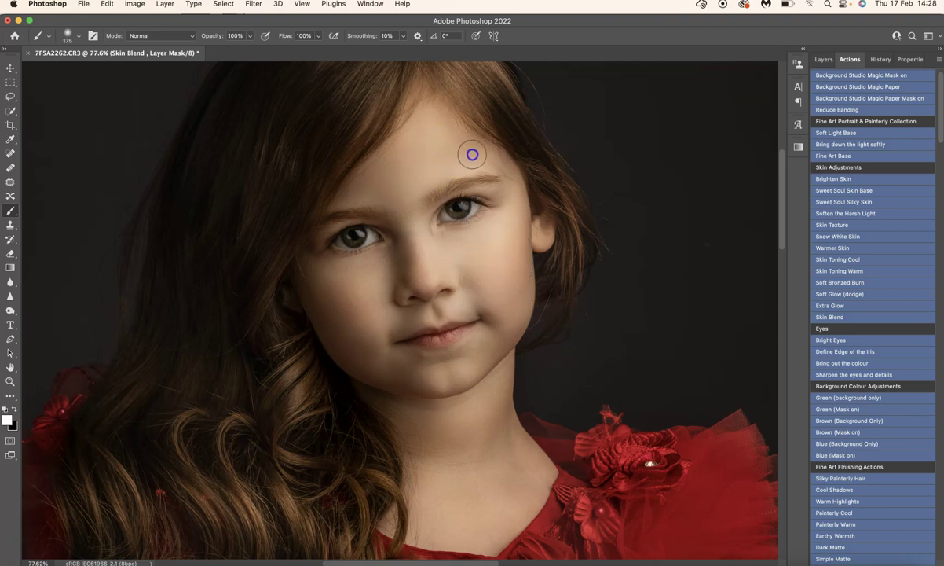
pyautogui.press('[')
pyautogui.press('[')
pyautogui.click(360, 246)
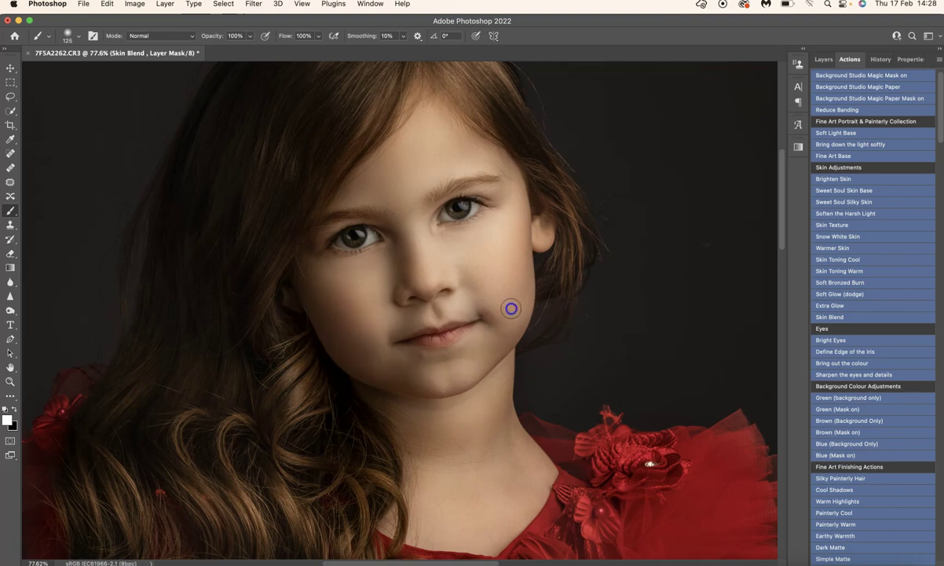
pyautogui.moveTo(516, 307); pyautogui.dragTo(491, 270)
pyautogui.click(470, 281)
# Show the layer stack and compare the face with the Skin Blend group hidden and visible
pyautogui.click(822, 59)
pyautogui.click(818, 128)
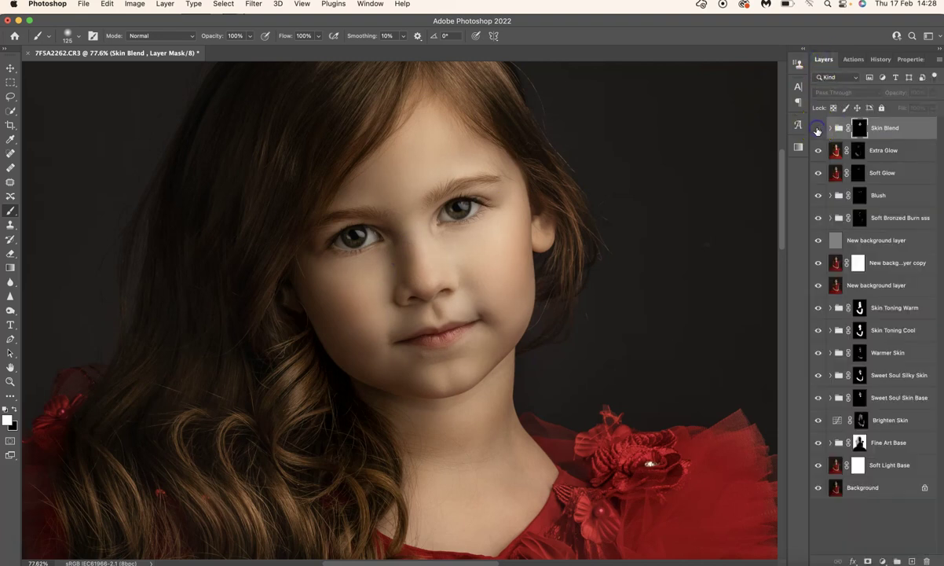
pyautogui.moveTo(563, 264); pyautogui.dragTo(544, 277)
pyautogui.press('super+0')
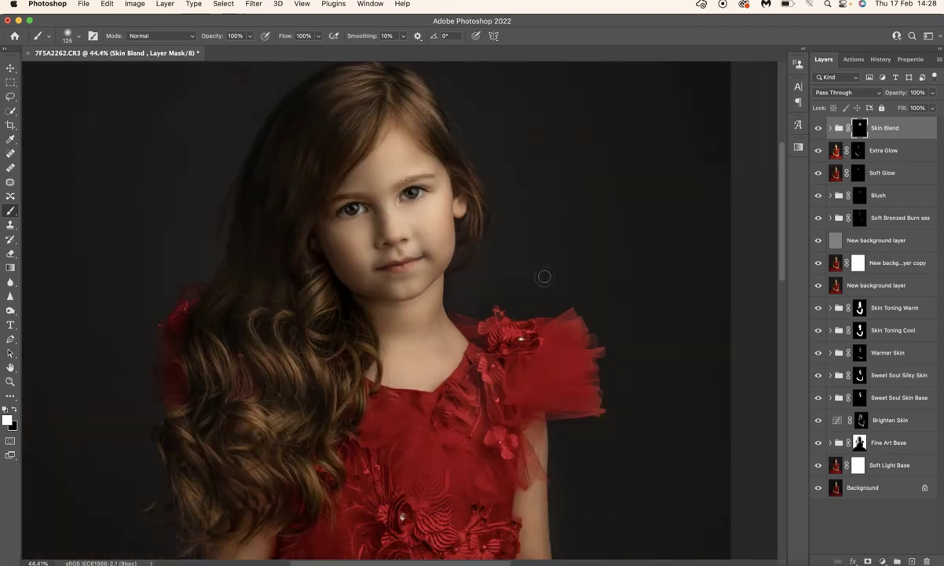
# Extend the Skin Blend mask over the neck, chest, arms and hands with a brush of up to 500 pixels at 100% opacity
pyautogui.moveTo(392, 342)
pyautogui.mouseDown()
pyautogui.moveTo(422, 312)
pyautogui.moveTo(427, 334)
pyautogui.mouseUp()
pyautogui.scroll(-2, 432, 347)
pyautogui.scroll(-3, 429, 347)
pyautogui.press(']')
pyautogui.moveTo(337, 373)
pyautogui.mouseDown()
pyautogui.moveTo(295, 381)
pyautogui.moveTo(309, 404)
pyautogui.mouseUp()
pyautogui.moveTo(380, 465)
pyautogui.mouseDown()
pyautogui.moveTo(301, 404)
pyautogui.moveTo(394, 468)
pyautogui.mouseUp()
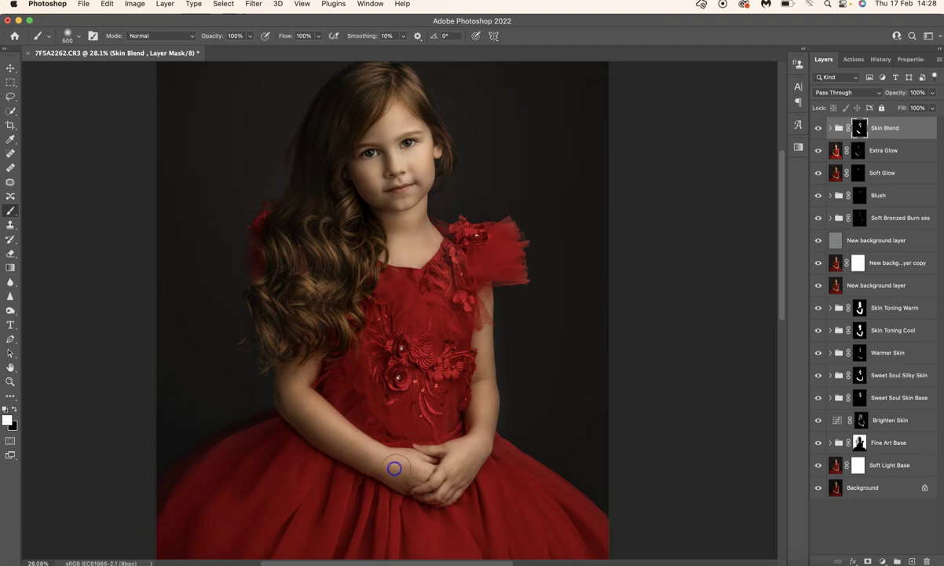
pyautogui.moveTo(318, 397)
pyautogui.mouseDown()
pyautogui.moveTo(299, 402)
pyautogui.moveTo(319, 387)
pyautogui.mouseUp()
pyautogui.press('x')
pyautogui.moveTo(387, 441)
pyautogui.mouseDown()
pyautogui.moveTo(426, 424)
pyautogui.moveTo(429, 442)
pyautogui.mouseUp()
pyautogui.moveTo(428, 415)
pyautogui.mouseDown()
pyautogui.moveTo(457, 441)
pyautogui.moveTo(441, 470)
pyautogui.mouseUp()
pyautogui.moveTo(472, 411)
pyautogui.mouseDown()
pyautogui.moveTo(500, 436)
pyautogui.moveTo(787, 172)
pyautogui.mouseUp()
# Toggle the Skin Blend group's visibility to compare the whole portrait before and after blending
pyautogui.click(818, 128)
pyautogui.click(819, 128)
pyautogui.click(820, 128)
pyautogui.click(820, 129)
pyautogui.click(820, 128)
pyautogui.click(819, 128)
pyautogui.scroll(-3, 569, 255)
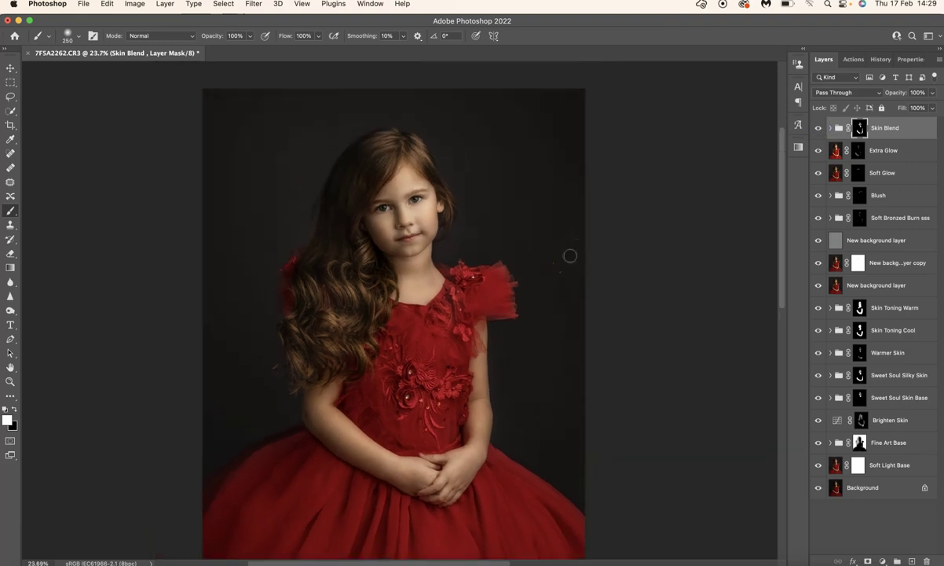
# Run the Bright Eyes action and paint white on its mask over both irises with a small soft brush
pyautogui.click(853, 57)
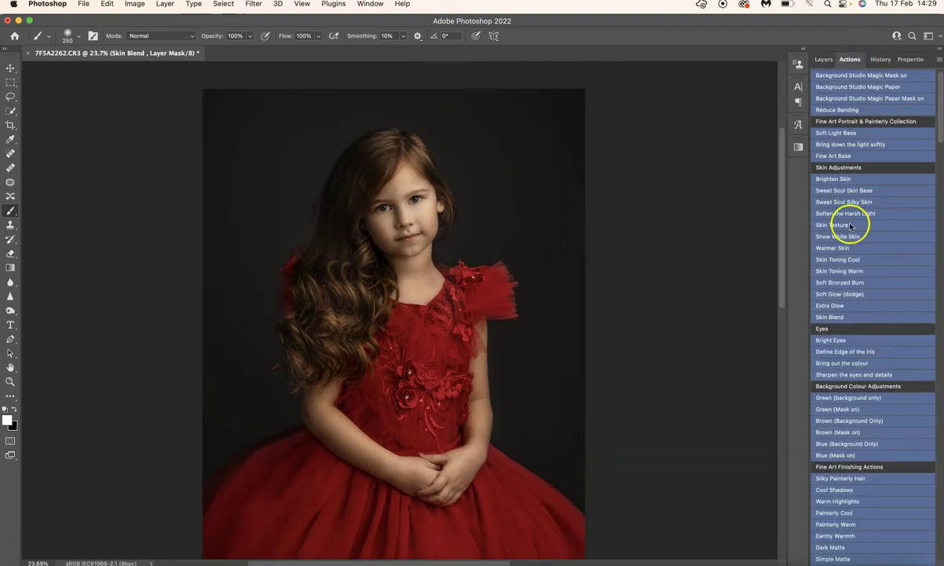
pyautogui.scroll(-3, 848, 275)
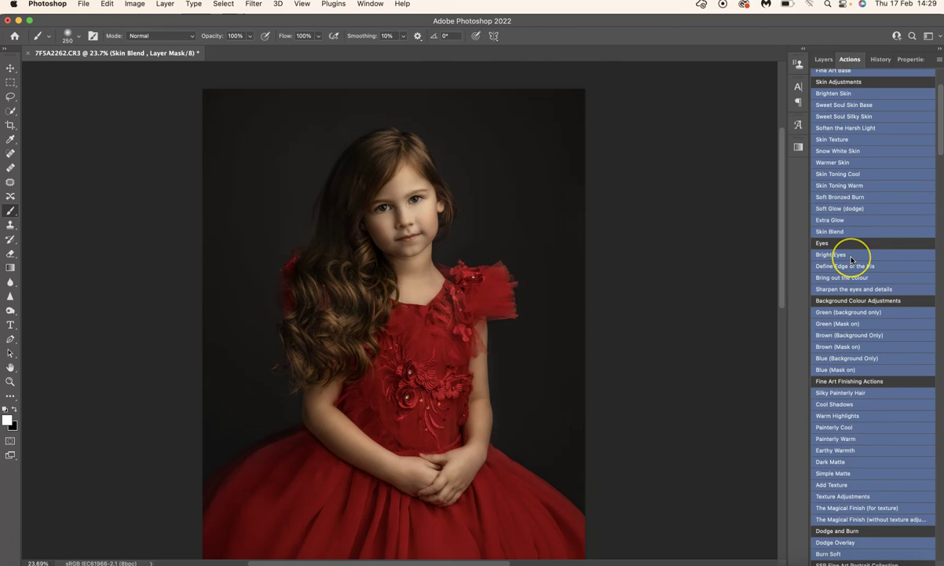
pyautogui.click(852, 260)
pyautogui.click(496, 225)
pyautogui.scroll(5, 421, 186)
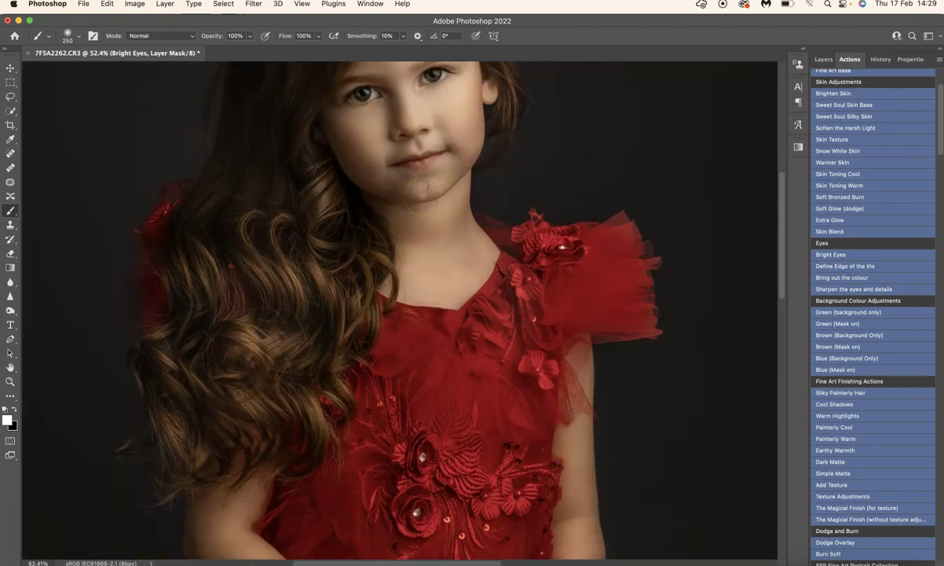
pyautogui.scroll(5, 422, 186)
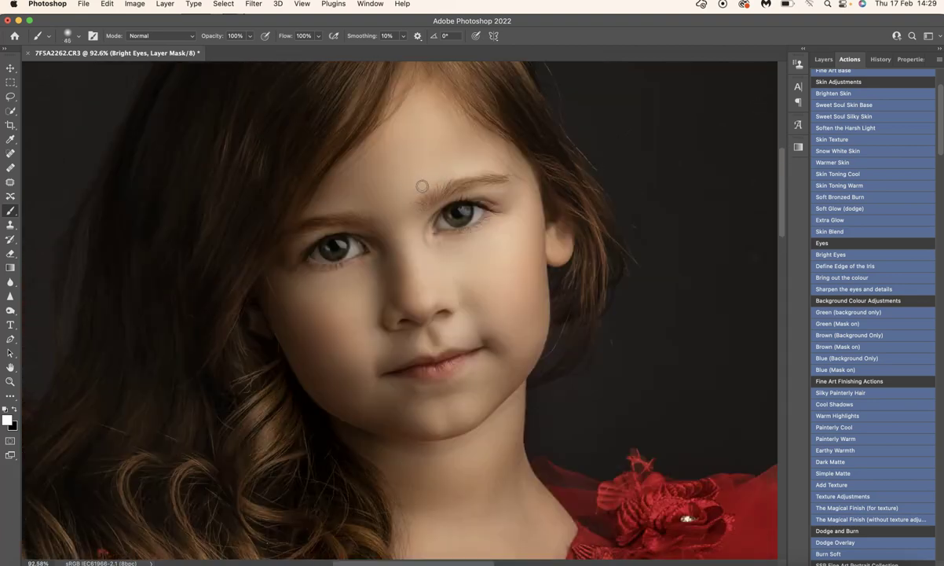
pyautogui.moveTo(444, 209); pyautogui.dragTo(452, 216)
pyautogui.moveTo(356, 232); pyautogui.dragTo(330, 253)
# Run the Define Edge of the Iris action and paint around both irises with a 15-pixel brush at 50% opacity
pyautogui.click(844, 266)
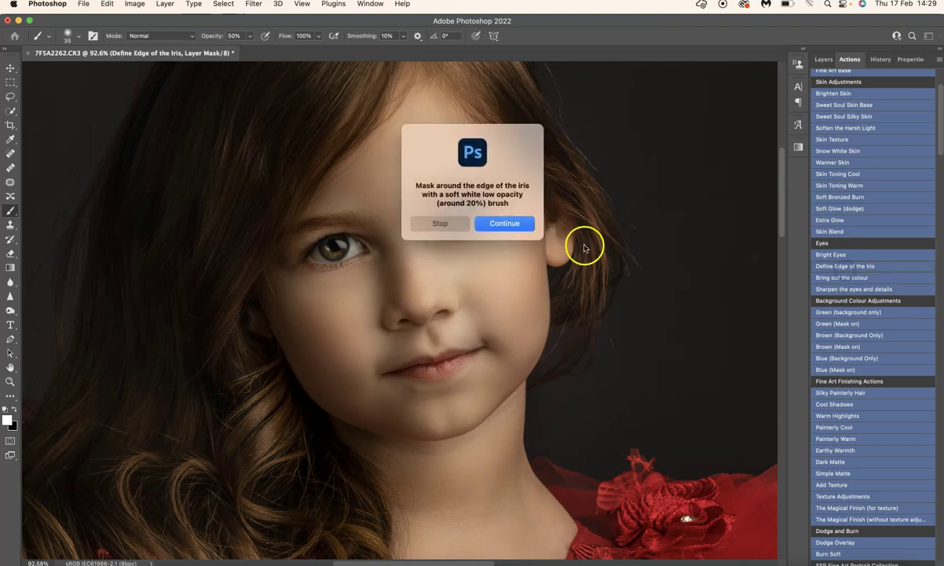
pyautogui.click(520, 224)
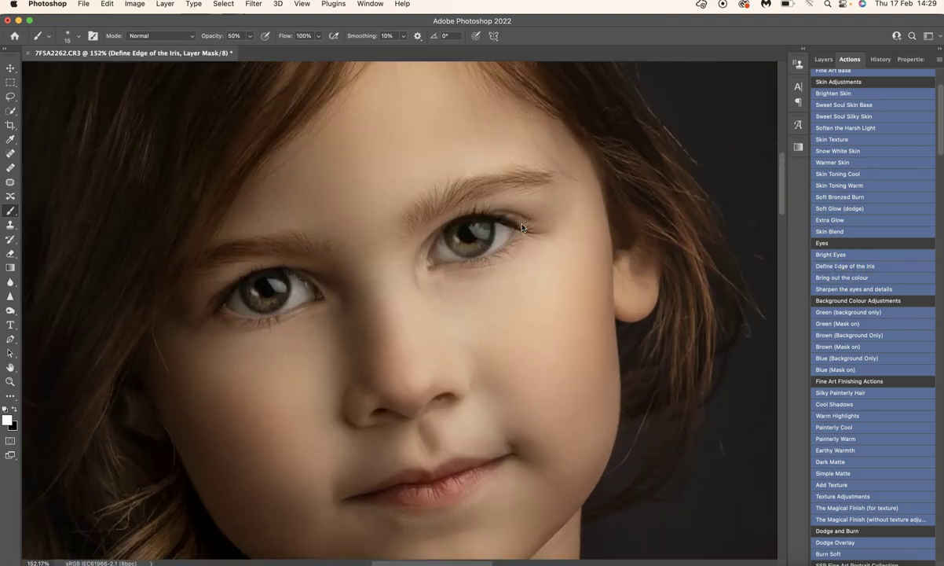
pyautogui.moveTo(463, 252); pyautogui.dragTo(447, 237)
pyautogui.moveTo(451, 236); pyautogui.dragTo(441, 229)
pyautogui.moveTo(259, 297); pyautogui.dragTo(247, 304)
pyautogui.click(238, 299)
pyautogui.click(472, 238)
# Run the Sharpen the eyes and details action and paint its mask over both irises with a 90-pixel brush at 100% opacity
pyautogui.scroll(-1, 472, 241)
pyautogui.scroll(-6, 472, 238)
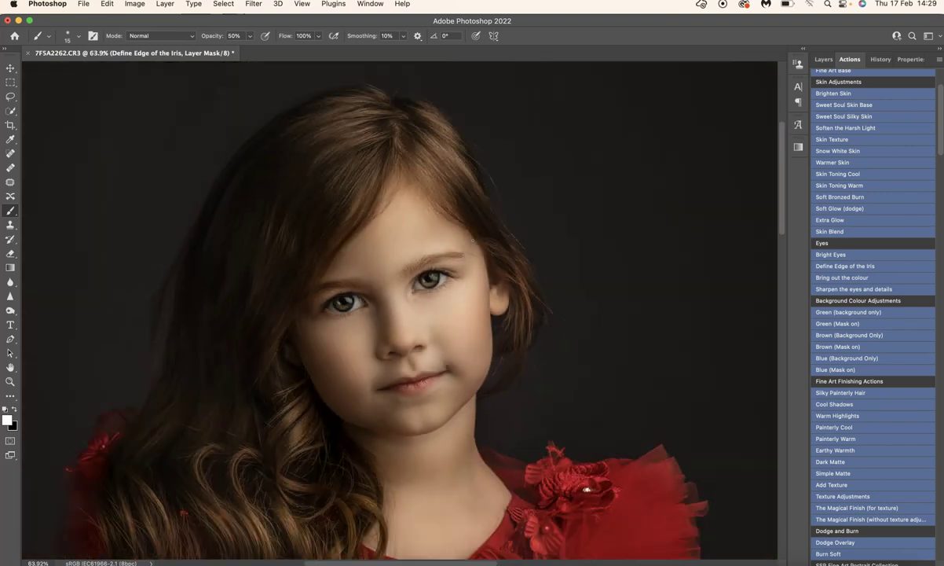
pyautogui.scroll(5, 402, 308)
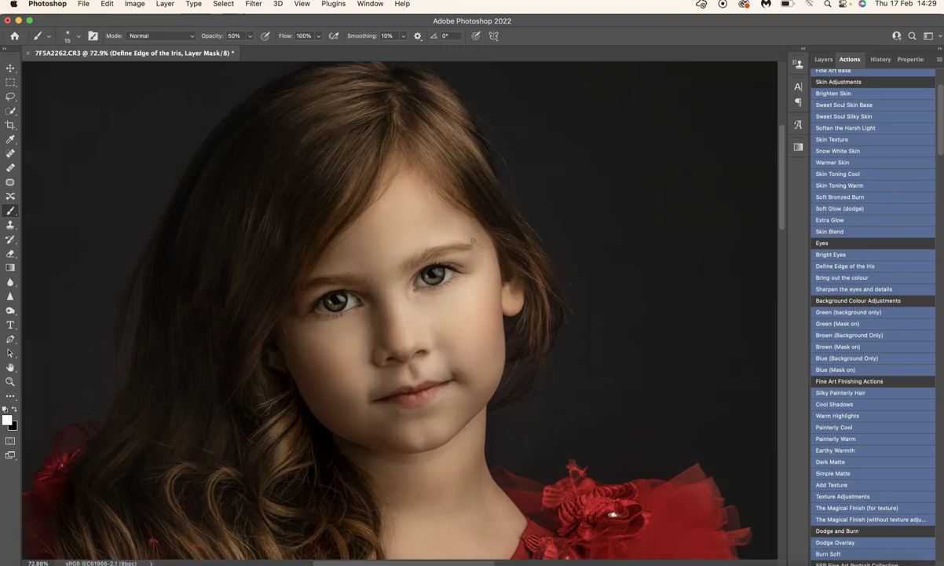
pyautogui.scroll(1, 453, 228)
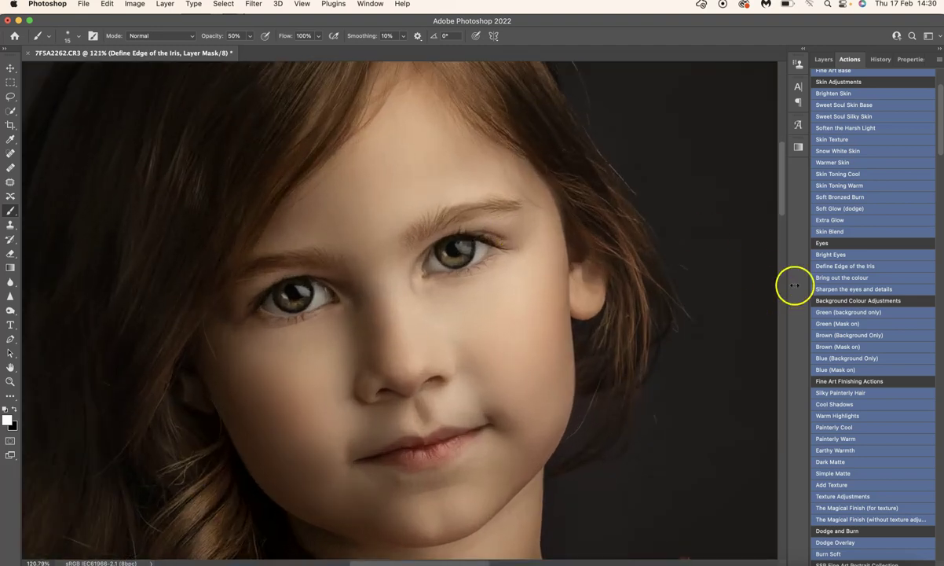
pyautogui.click(858, 289)
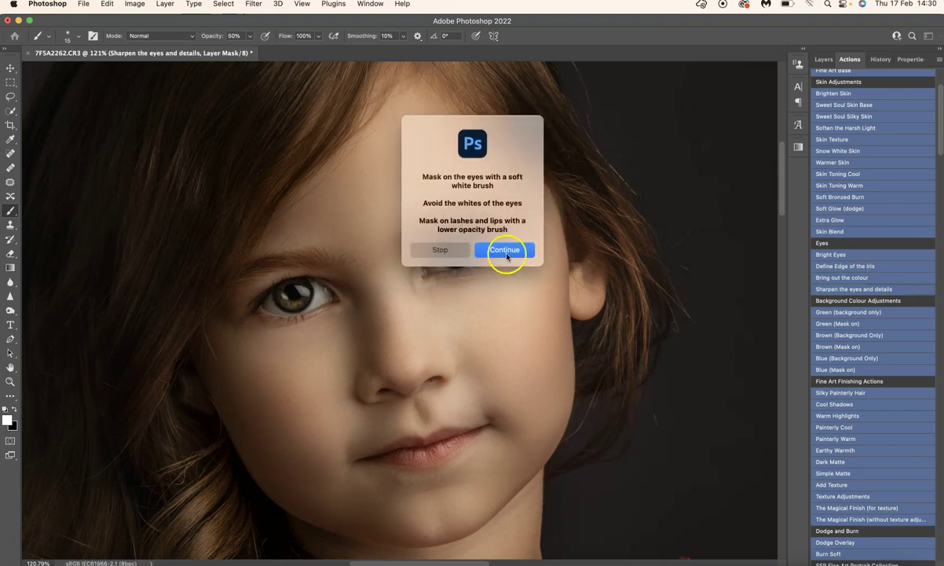
pyautogui.click(506, 250)
pyautogui.press(']')
pyautogui.press(']')
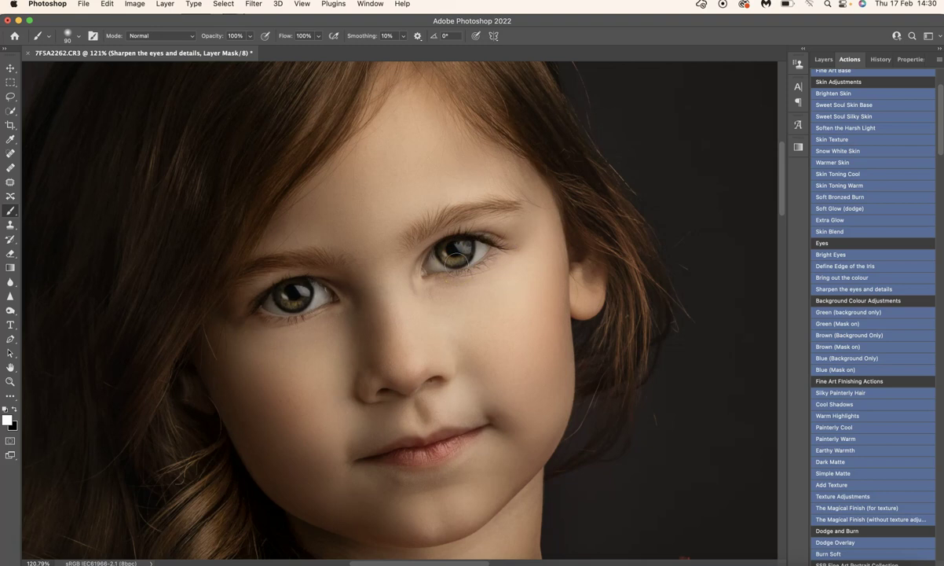
pyautogui.click(454, 250)
pyautogui.click(301, 292)
# Paint the sharpening mask along the lashes of both eyes with a smaller brush
pyautogui.press('[')
pyautogui.press('[')
pyautogui.press('[')
pyautogui.press('[')
pyautogui.press('[')
pyautogui.click(345, 279)
pyautogui.click(473, 228)
pyautogui.click(261, 296)
pyautogui.moveTo(428, 275)
pyautogui.mouseDown()
pyautogui.moveTo(462, 271)
pyautogui.moveTo(464, 253)
pyautogui.mouseUp()
# Paint the sharpening mask over the lips and both eyebrows with a 60-pixel brush at 50% opacity
pyautogui.click(408, 458)
pyautogui.moveTo(409, 457)
pyautogui.mouseDown()
pyautogui.moveTo(419, 445)
pyautogui.moveTo(400, 456)
pyautogui.mouseUp()
pyautogui.scroll(-2, 394, 462)
pyautogui.moveTo(408, 350); pyautogui.dragTo(424, 246)
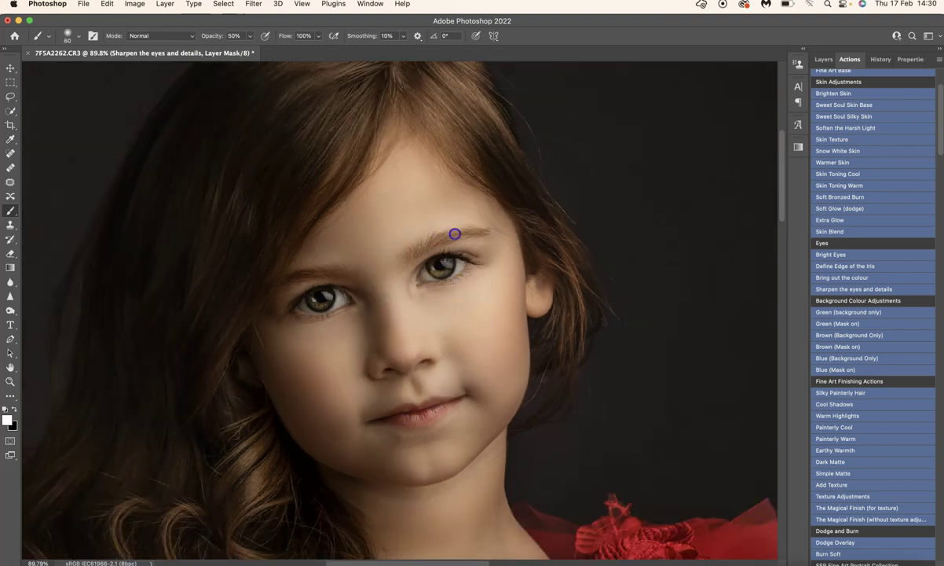
pyautogui.moveTo(365, 239); pyautogui.dragTo(310, 272)
# Run the Bring out the colour action and paint its mask over both irises with a 35-pixel brush at 50% opacity
pyautogui.click(864, 279)
pyautogui.click(532, 235)
pyautogui.moveTo(481, 275)
pyautogui.mouseDown()
pyautogui.moveTo(440, 259)
pyautogui.moveTo(452, 259)
pyautogui.moveTo(307, 300)
pyautogui.mouseUp()
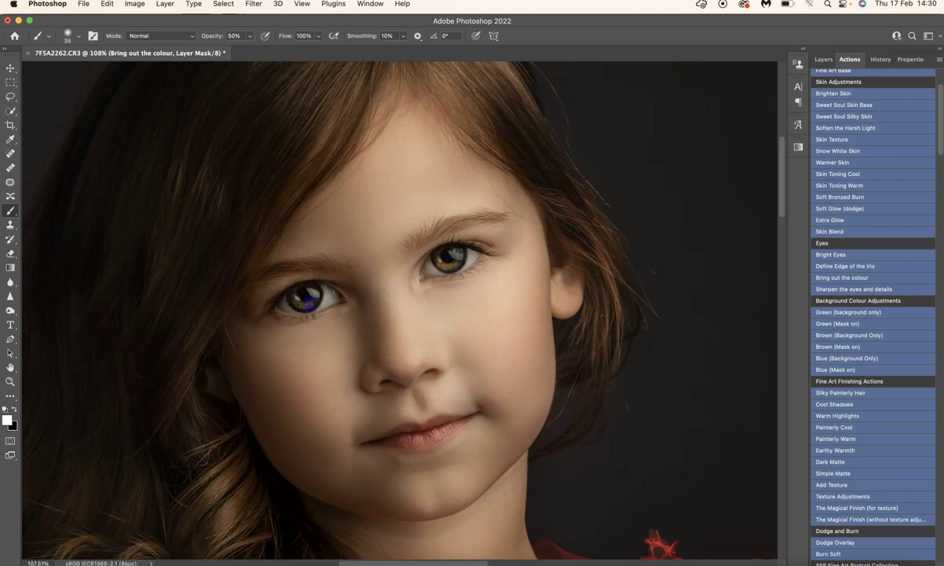
pyautogui.moveTo(502, 319); pyautogui.dragTo(501, 319)
# Review the eye edits on the full portrait and close up, and look through the background and finishing actions
pyautogui.scroll(-10, 501, 319)
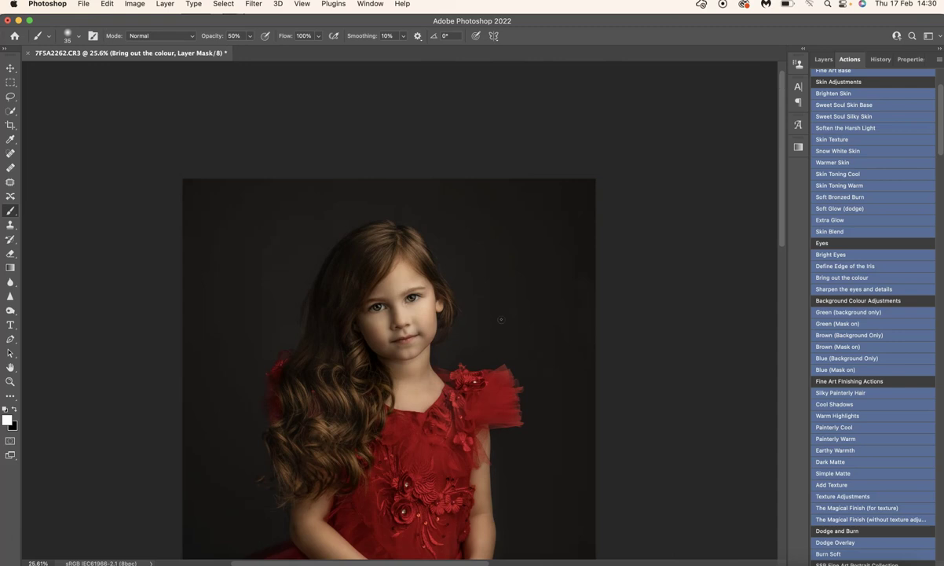
pyautogui.scroll(-3, 501, 319)
pyautogui.scroll(8, 501, 319)
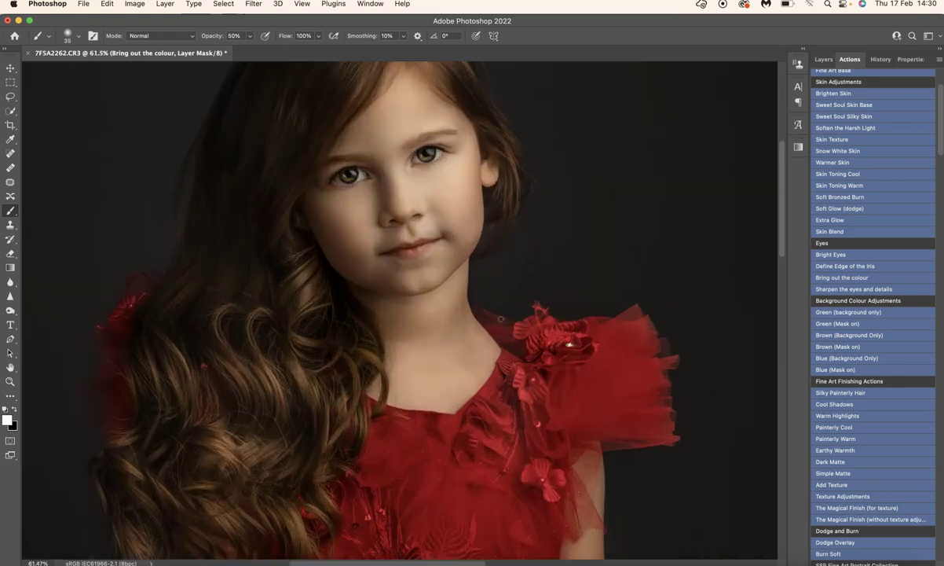
pyautogui.scroll(2, 501, 319)
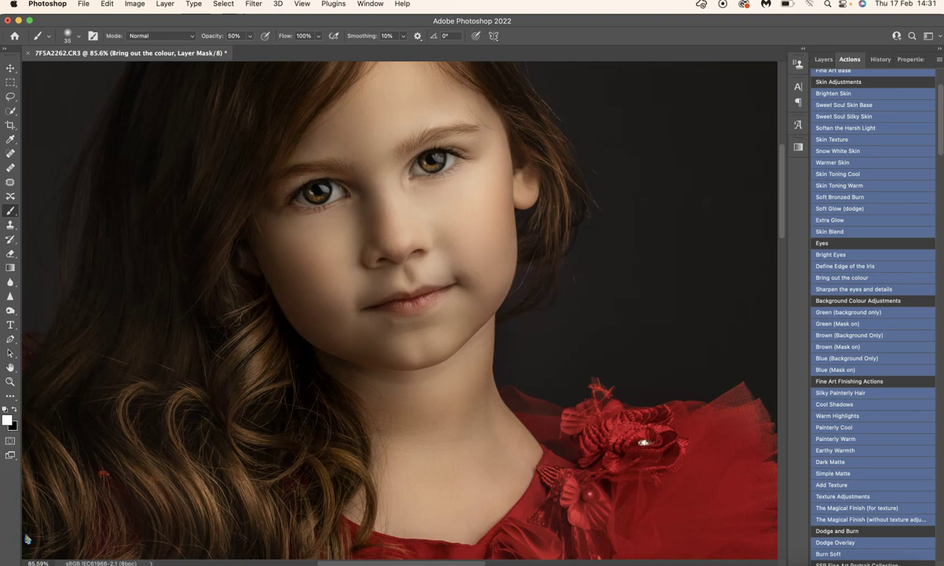
pyautogui.scroll(3, 880, 102)
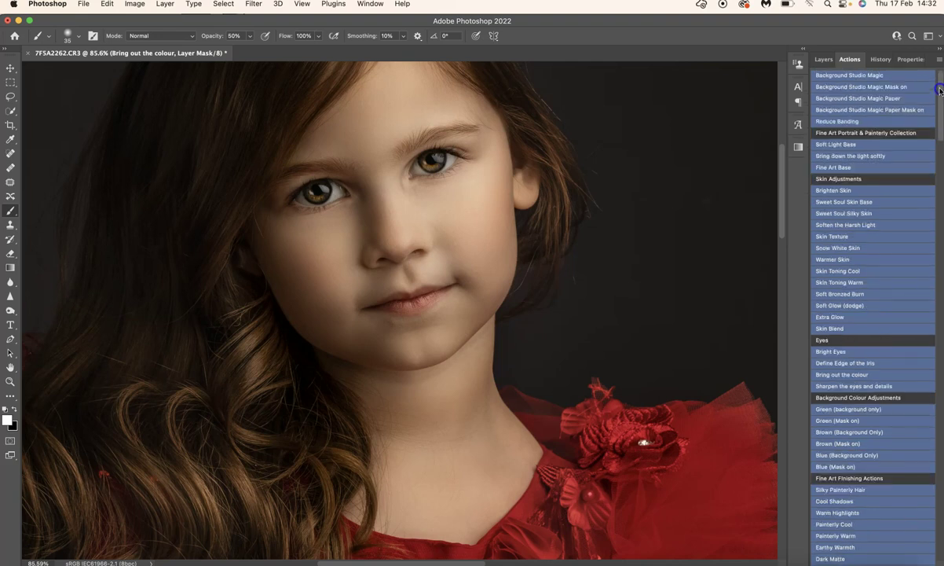
pyautogui.scroll(-5, 942, 100)
pyautogui.scroll(-3, 873, 314)
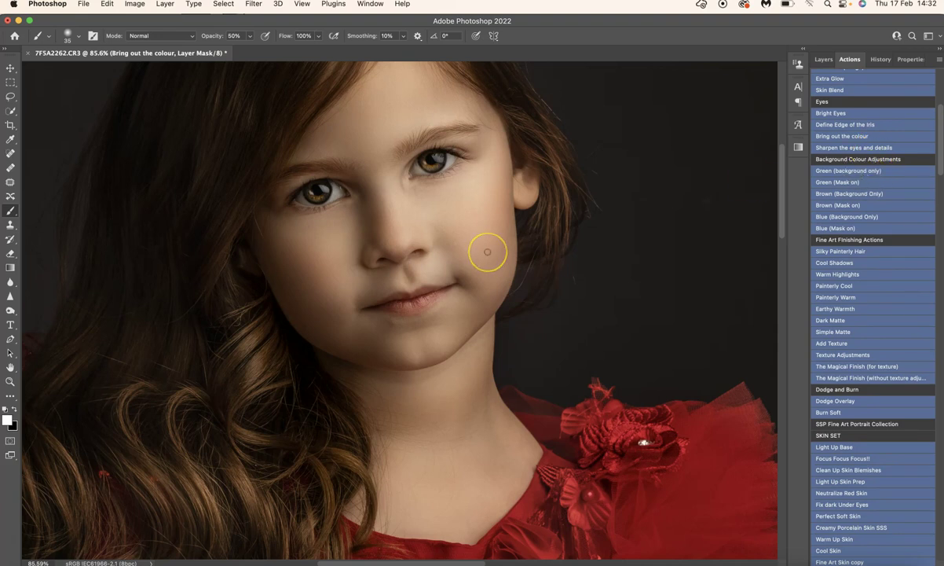
# Run the Blue (Background Only) action on the portrait and accept its opacity hint
pyautogui.press('super+0')
pyautogui.press('super+minus')
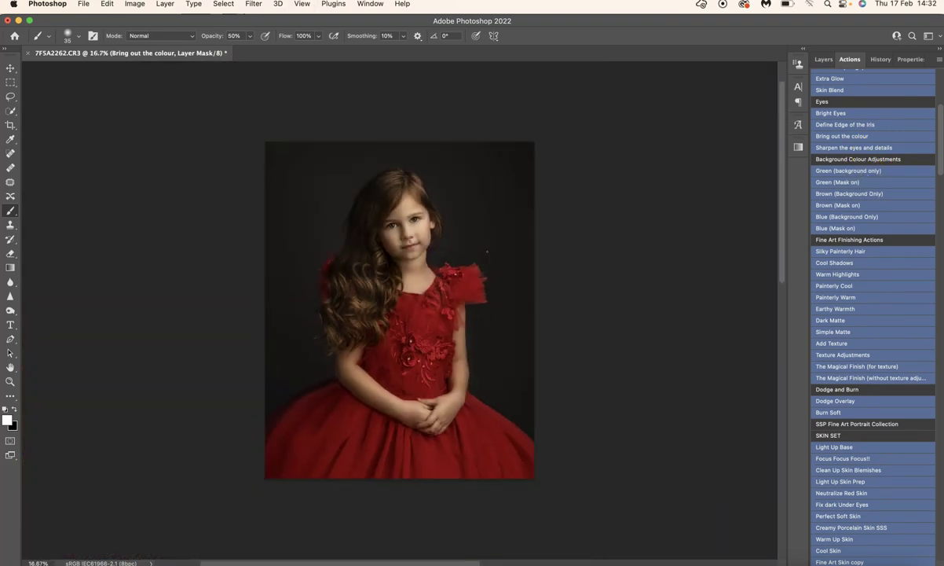
pyautogui.press('super+plus')
pyautogui.press('super+minus')
pyautogui.press('super+plus')
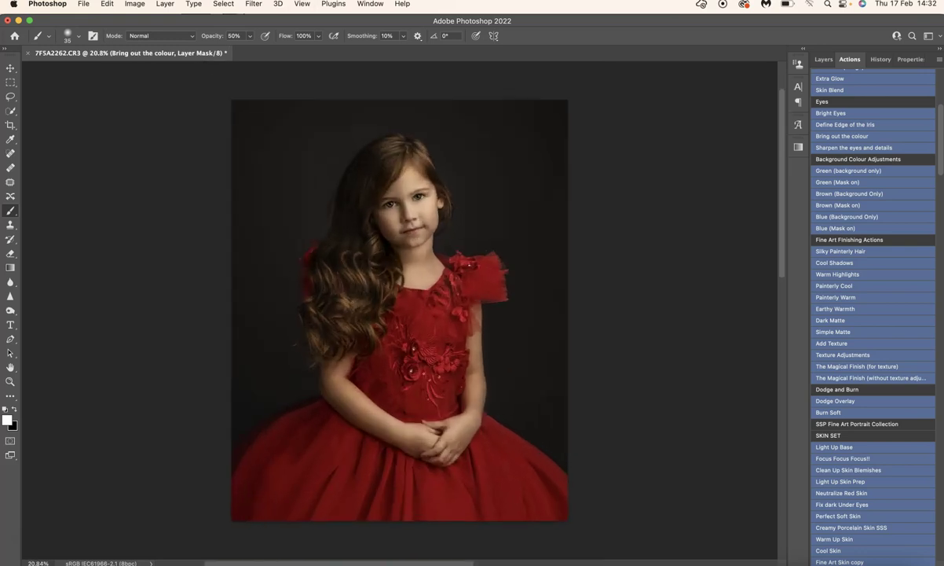
pyautogui.click(832, 216)
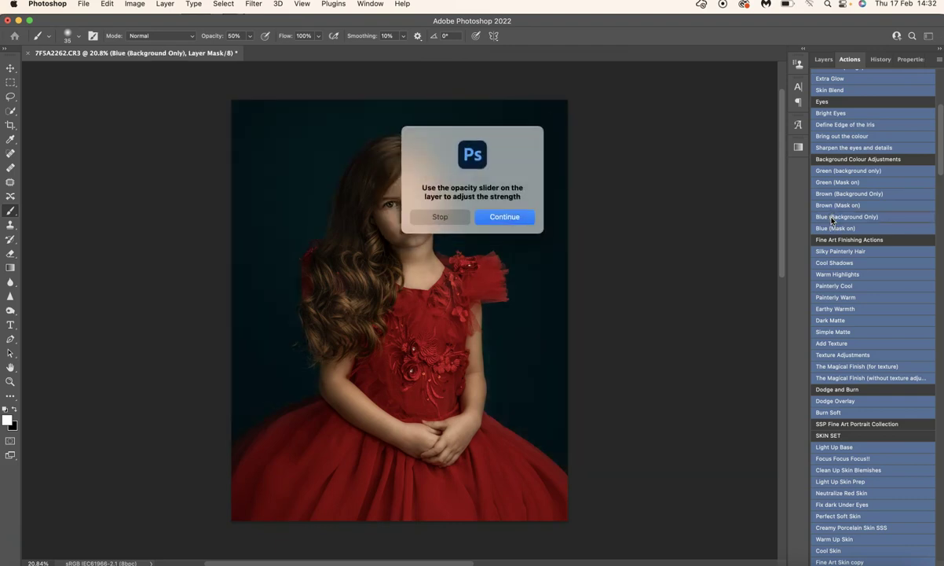
pyautogui.press('Return')
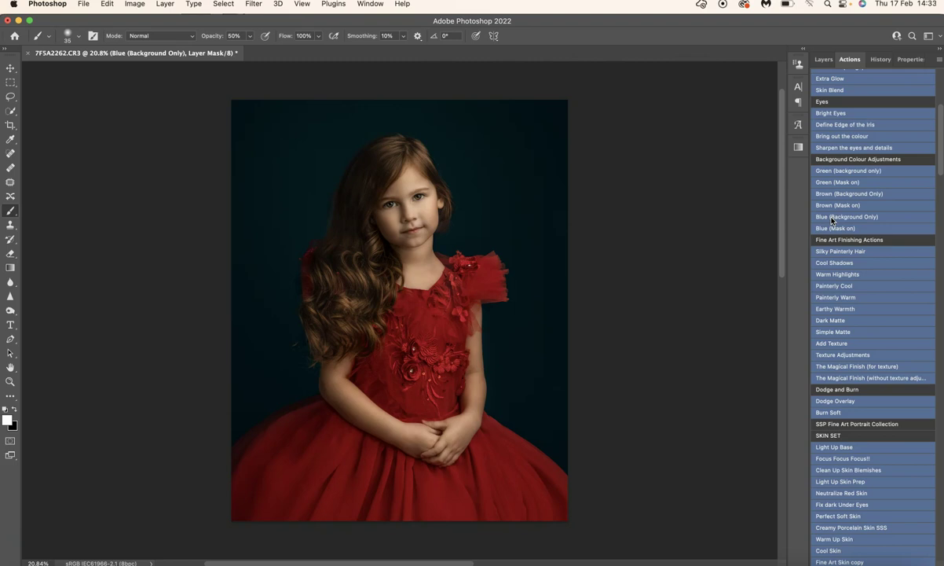
# Hide the blue background group and run the Brown (Background Only) action
pyautogui.click(835, 227)
pyautogui.click(824, 58)
pyautogui.click(820, 128)
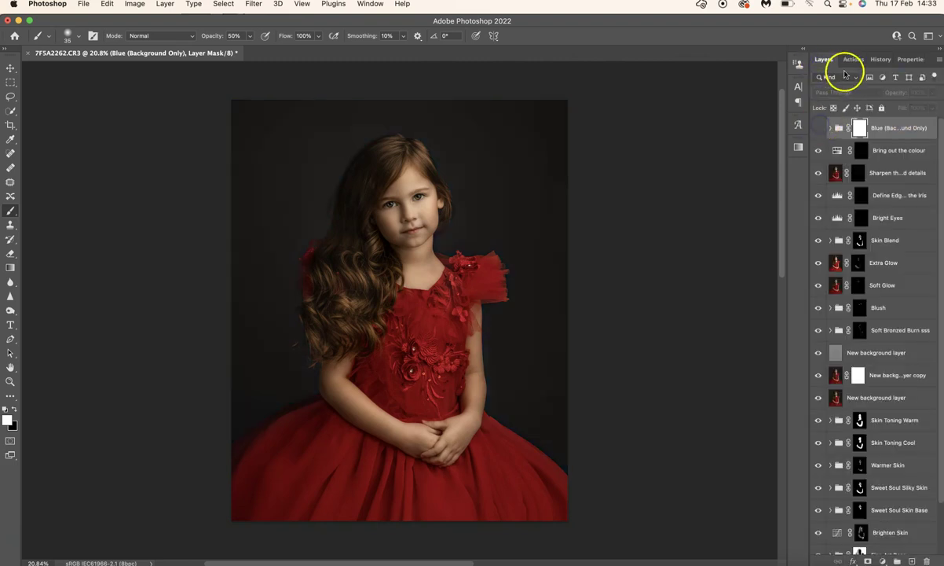
pyautogui.click(850, 59)
pyautogui.click(848, 195)
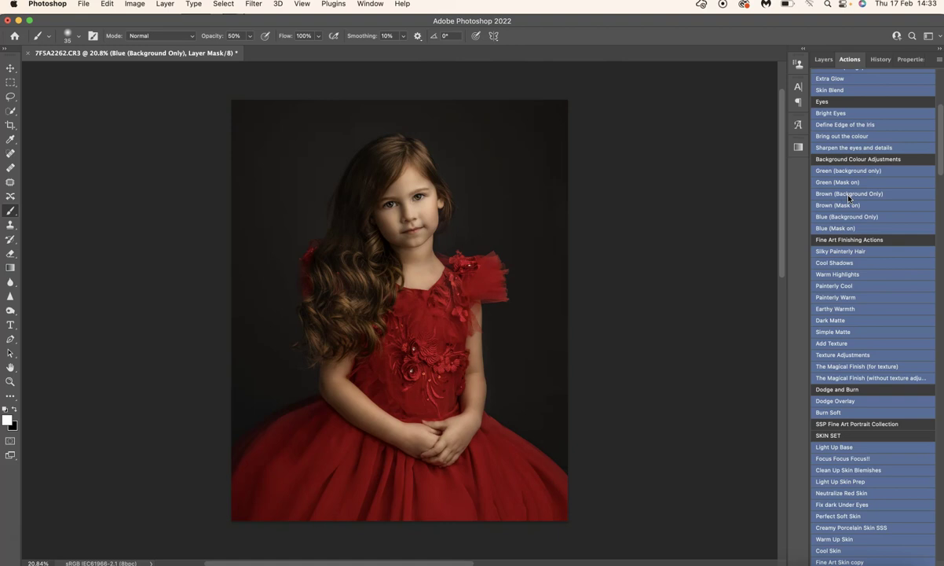
pyautogui.click(513, 217)
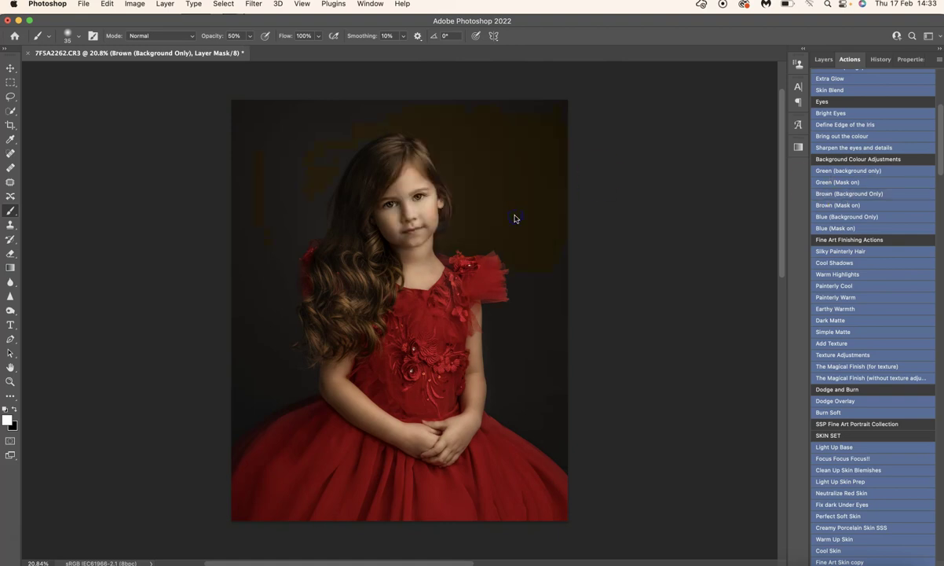
# Hide the brown background group and run the Green (background only) action
pyautogui.click(821, 60)
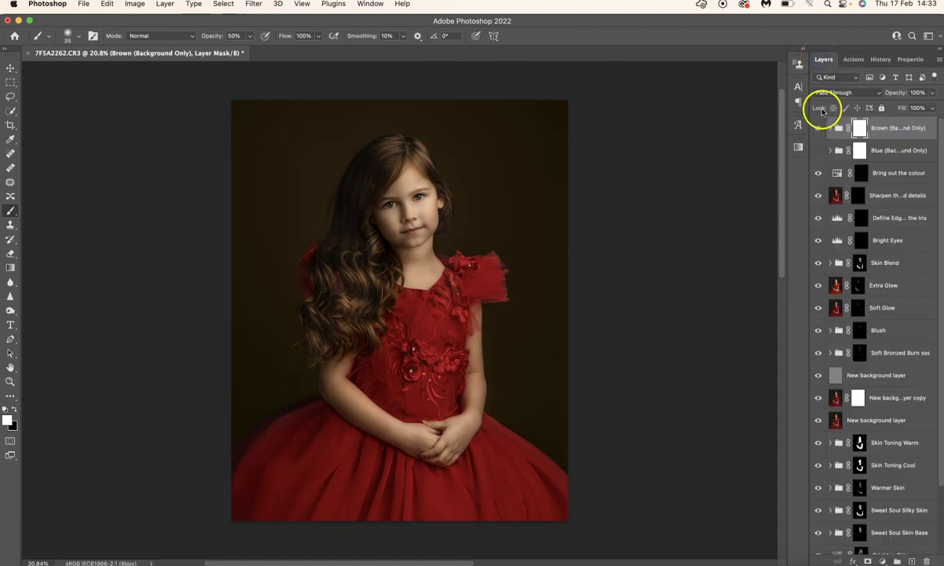
pyautogui.click(852, 59)
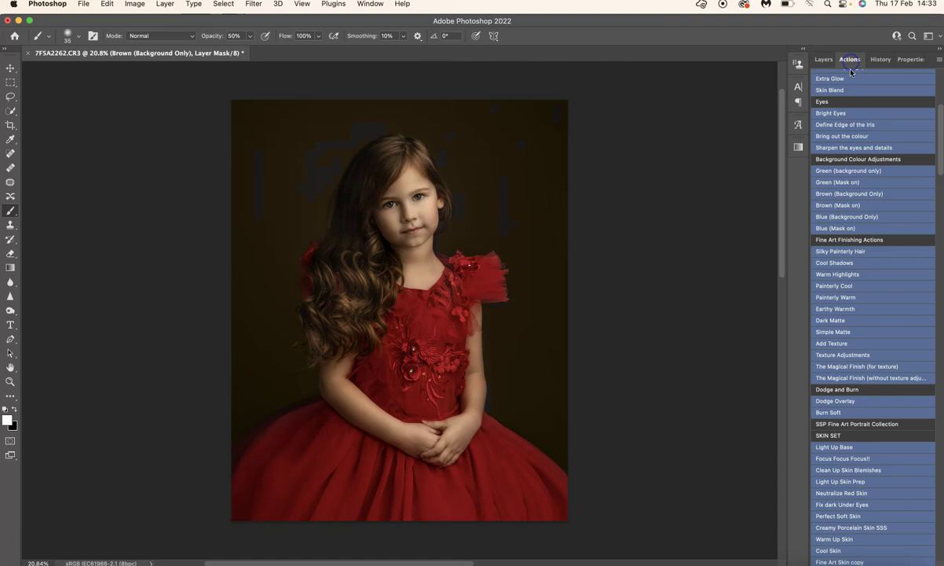
pyautogui.click(851, 171)
pyautogui.click(510, 223)
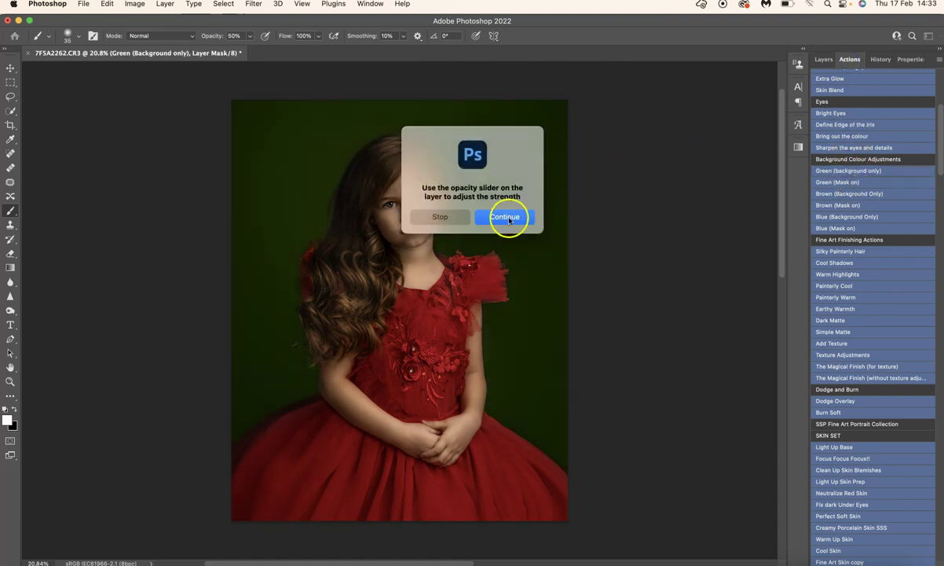
# Set the midtones of the green group's Color Balance layer to -21 for Cyan/Red and +28 for Yellow/Blue
pyautogui.click(824, 59)
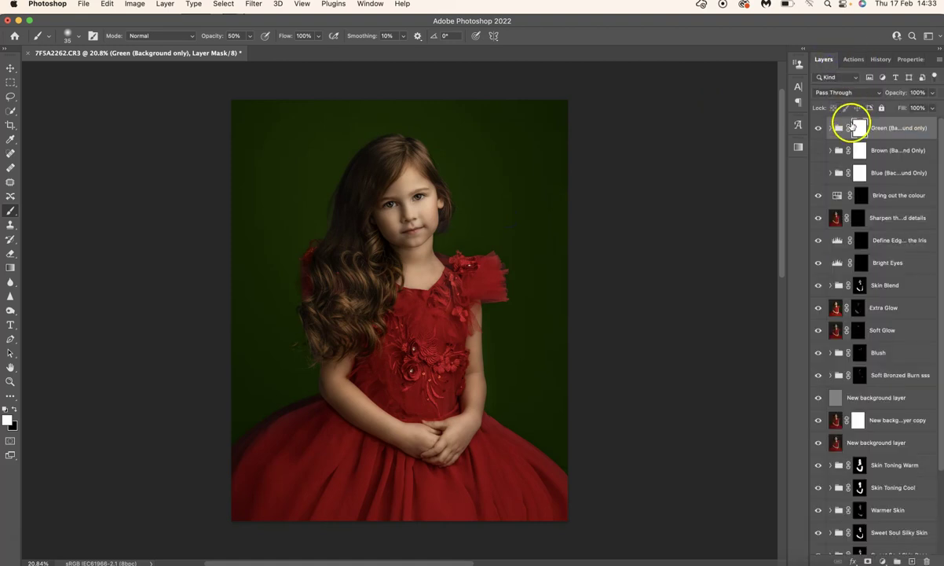
pyautogui.click(832, 128)
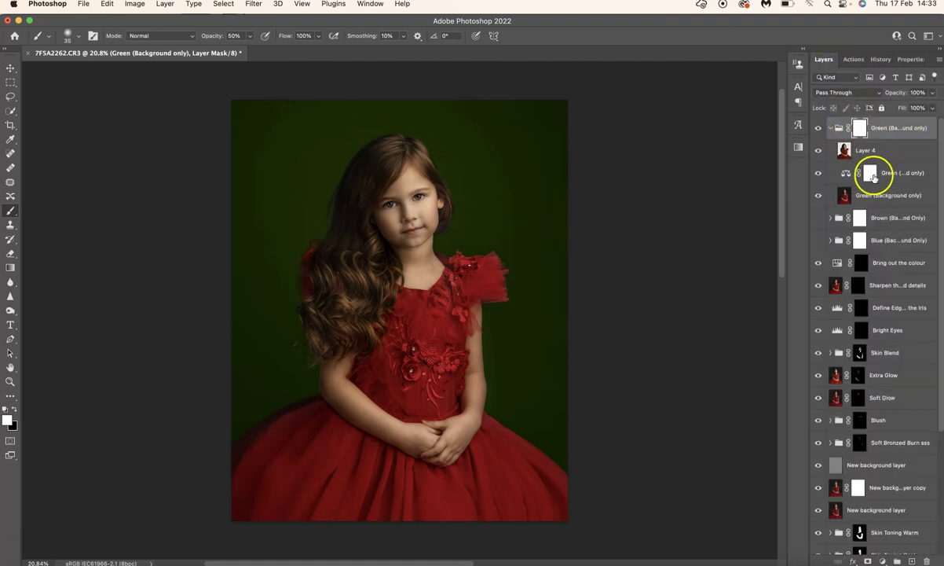
pyautogui.click(846, 174)
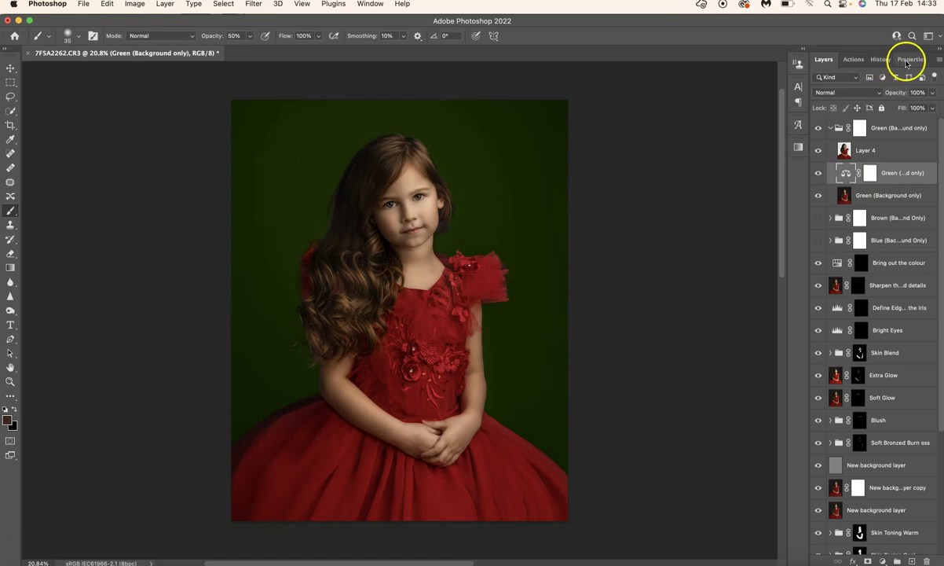
pyautogui.click(908, 61)
pyautogui.click(860, 118)
pyautogui.moveTo(861, 120)
pyautogui.mouseDown()
pyautogui.moveTo(850, 119)
pyautogui.moveTo(867, 155)
pyautogui.moveTo(881, 155)
pyautogui.moveTo(838, 120)
pyautogui.moveTo(851, 121)
pyautogui.mouseUp()
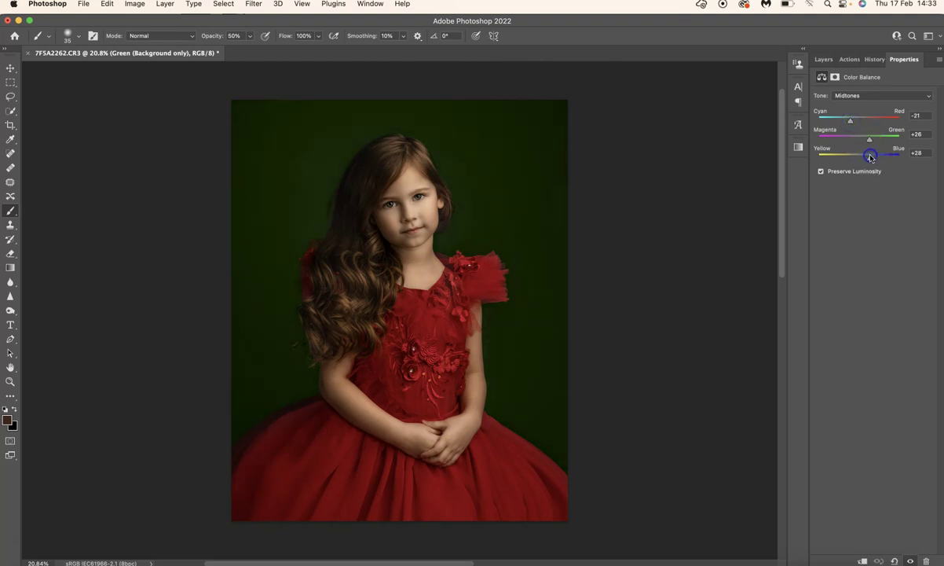
pyautogui.click(828, 61)
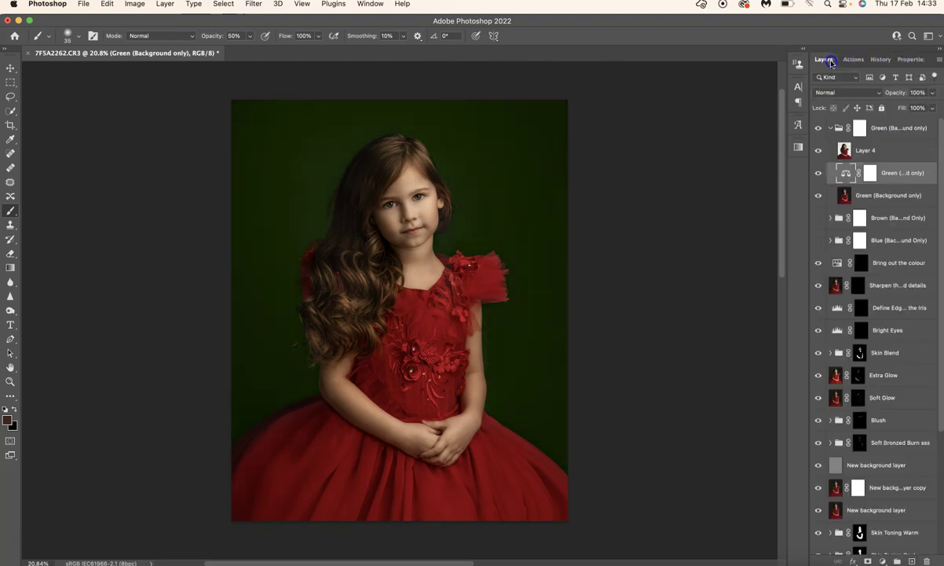
pyautogui.click(831, 129)
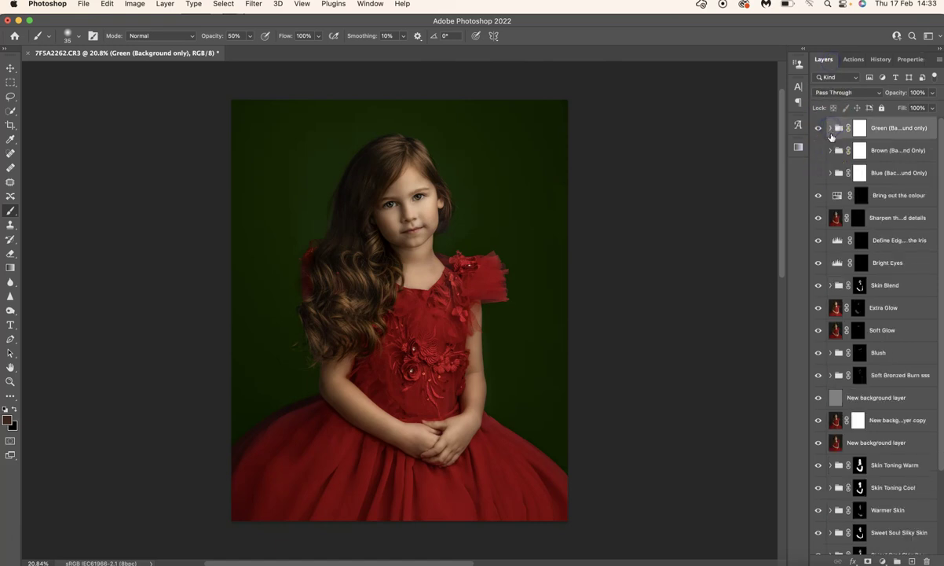
# Hide the green group, preview the brown one, and show the blue background group at 64% opacity
pyautogui.click(818, 128)
pyautogui.click(12, 419)
pyautogui.click(818, 151)
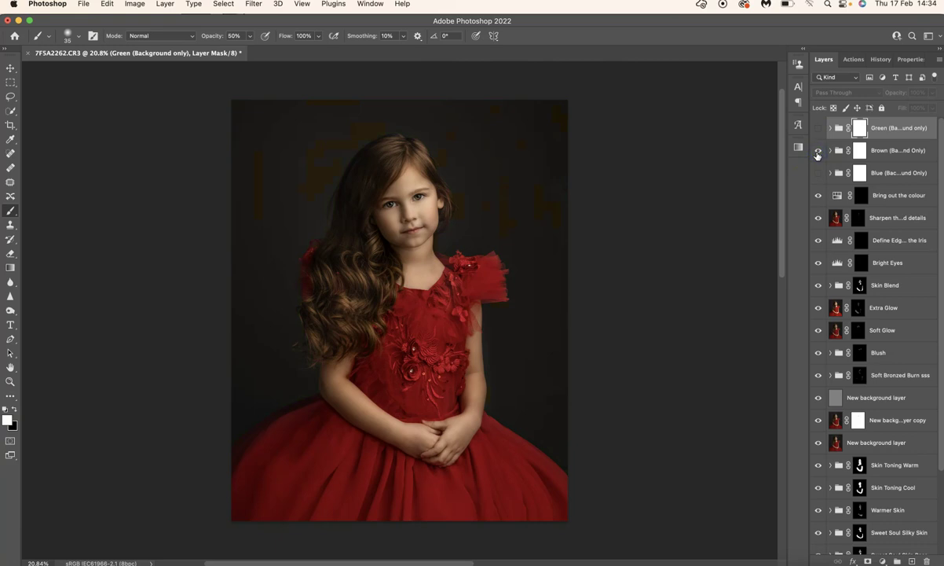
pyautogui.click(817, 173)
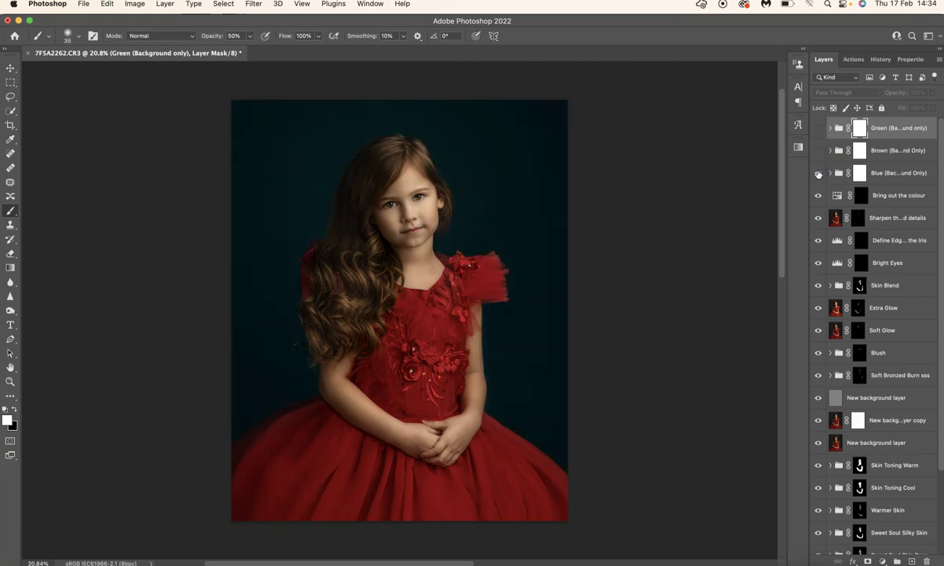
pyautogui.click(868, 178)
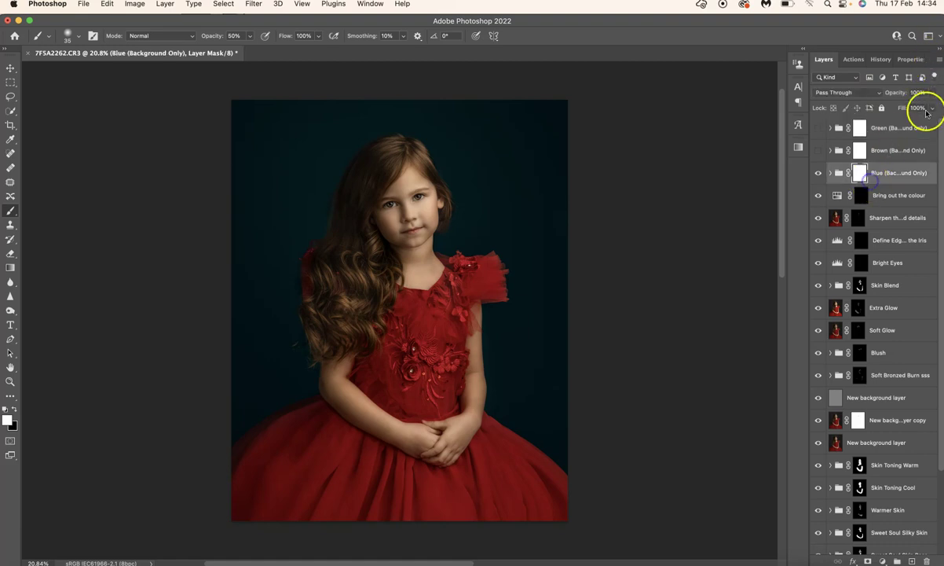
pyautogui.click(933, 93)
pyautogui.moveTo(933, 107); pyautogui.dragTo(915, 110)
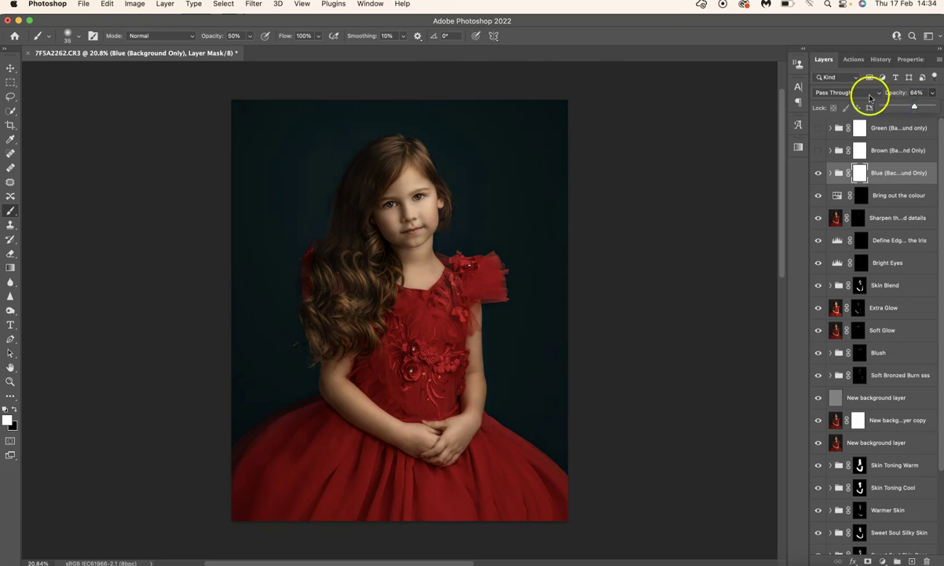
# Run the Silky Painterly Hair action above the topmost background colour group
pyautogui.click(872, 128)
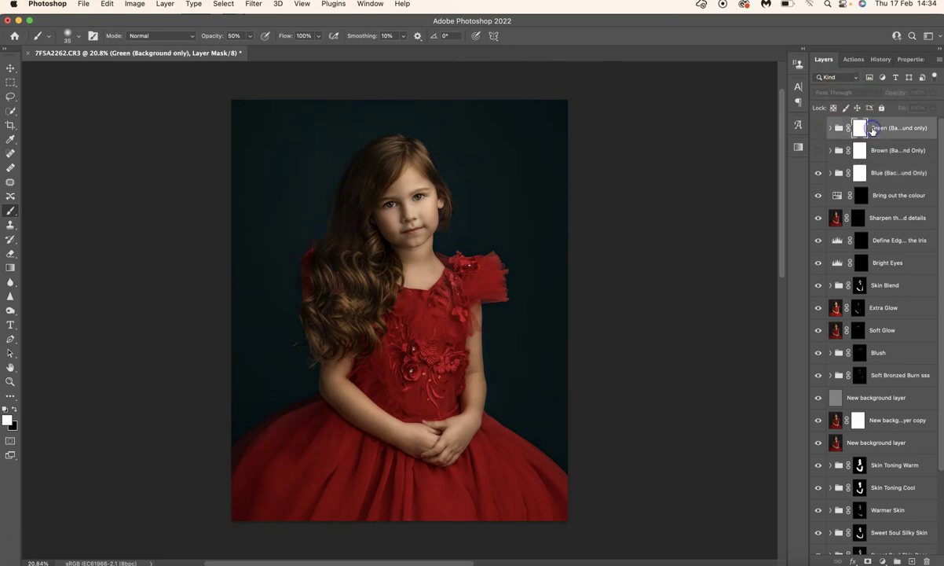
pyautogui.click(852, 60)
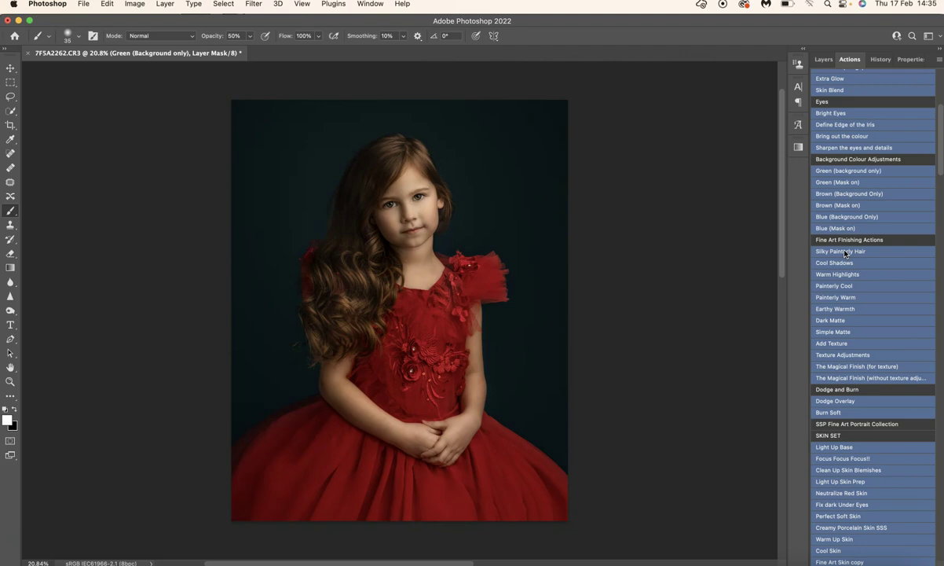
pyautogui.click(845, 251)
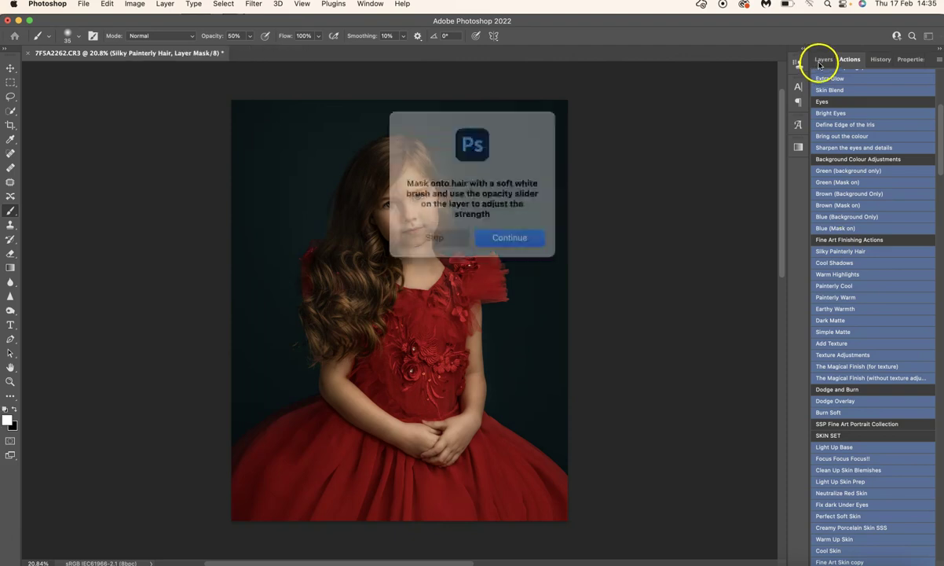
pyautogui.click(500, 232)
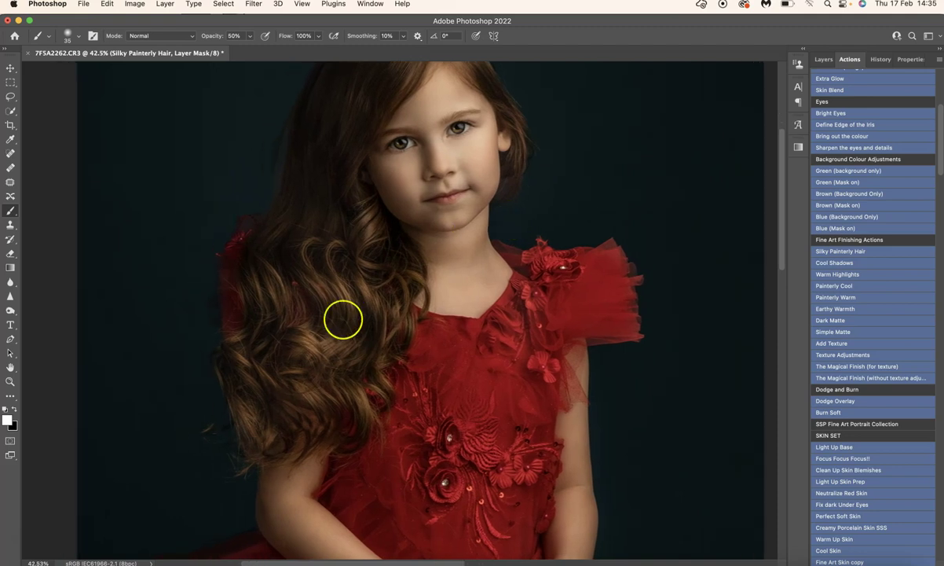
# Paint the Silky Painterly Hair mask over the long curls with a 700-pixel brush at 50% opacity
pyautogui.press(']')
pyautogui.press(']')
pyautogui.press(']')
pyautogui.press(']')
pyautogui.press(']')
pyautogui.press(']')
pyautogui.press(']')
pyautogui.press(']')
pyautogui.press(']')
pyautogui.press(']')
pyautogui.press(']')
pyautogui.press(']')
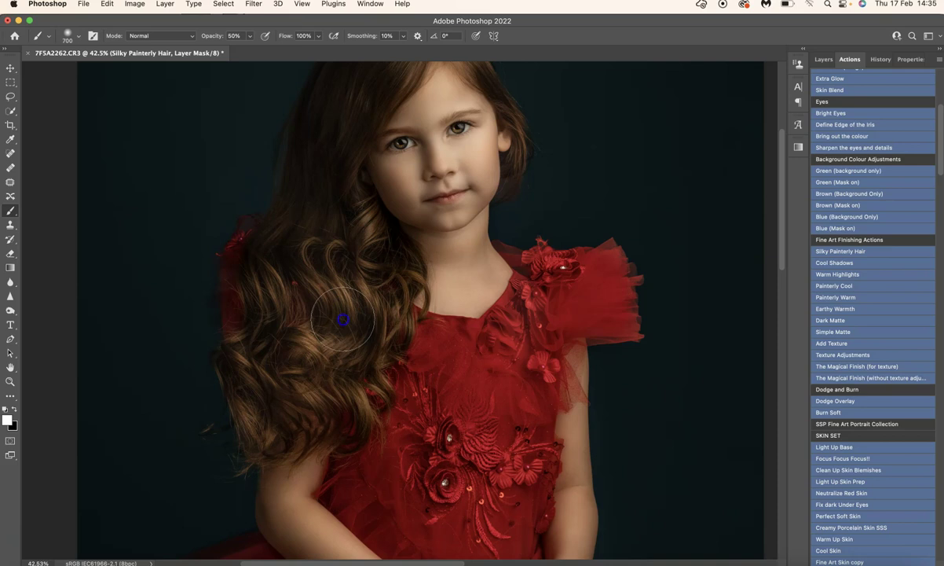
pyautogui.moveTo(272, 425)
pyautogui.mouseDown()
pyautogui.moveTo(322, 385)
pyautogui.moveTo(342, 245)
pyautogui.moveTo(335, 317)
pyautogui.moveTo(320, 290)
pyautogui.moveTo(304, 358)
pyautogui.moveTo(265, 353)
pyautogui.moveTo(310, 375)
pyautogui.mouseUp()
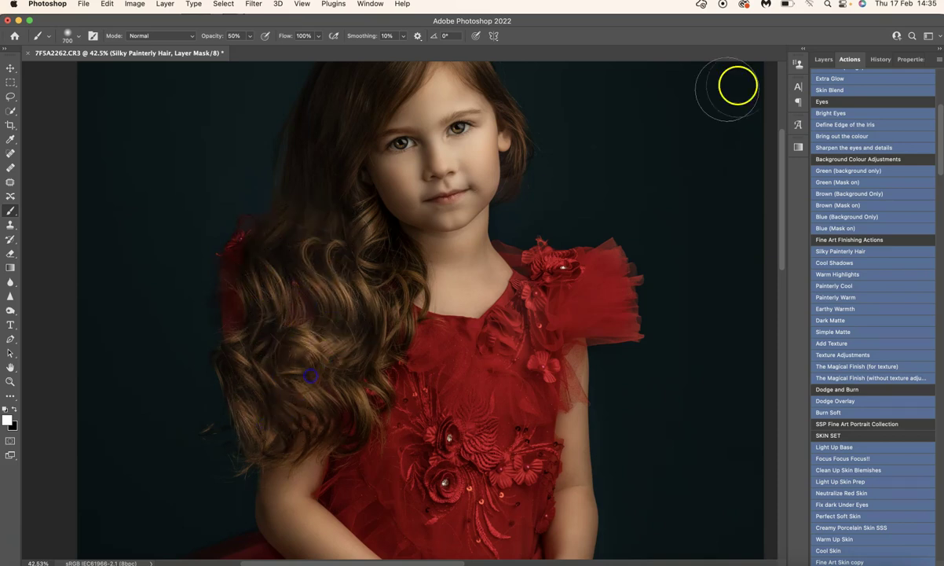
# Compare the curls with the Silky Painterly Hair group hidden and shown
pyautogui.click(823, 59)
pyautogui.click(820, 128)
pyautogui.click(819, 128)
pyautogui.click(819, 127)
pyautogui.click(819, 128)
# Paint the hair mask over the crown, then over the hair beside the ear with a 250-pixel brush
pyautogui.scroll(3, 624, 204)
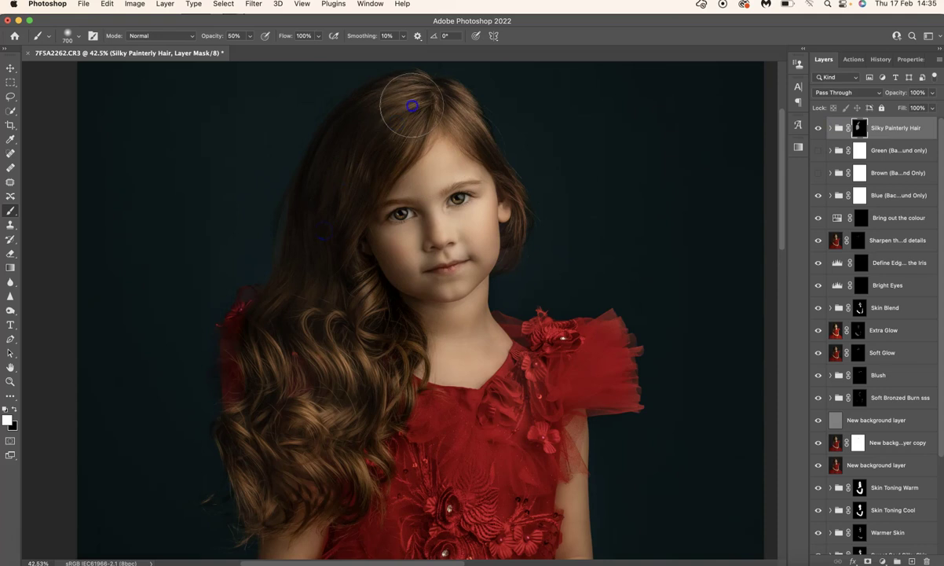
pyautogui.moveTo(388, 99); pyautogui.dragTo(361, 99)
pyautogui.moveTo(434, 93); pyautogui.dragTo(450, 98)
pyautogui.moveTo(514, 193)
pyautogui.mouseDown()
pyautogui.moveTo(519, 234)
pyautogui.moveTo(509, 181)
pyautogui.mouseUp()
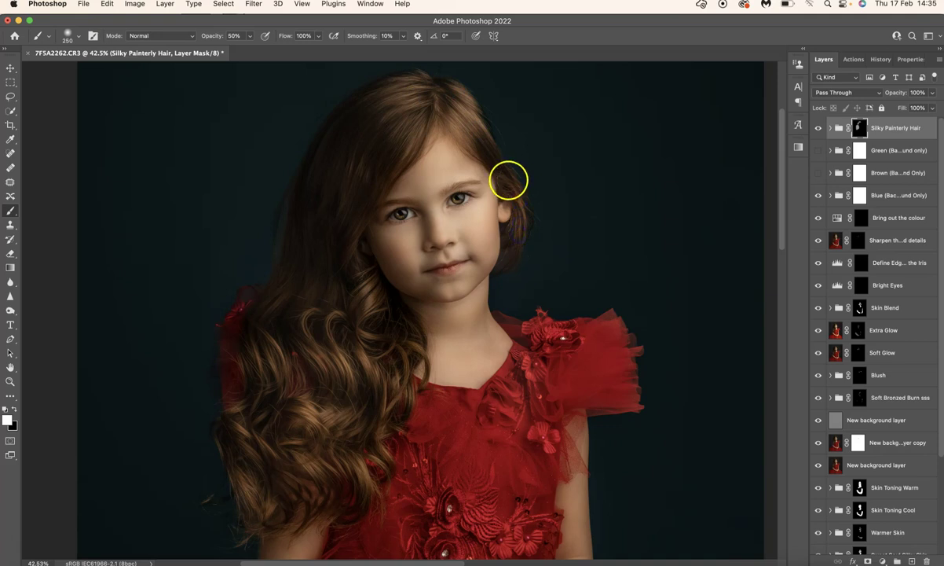
pyautogui.scroll(1, 385, 189)
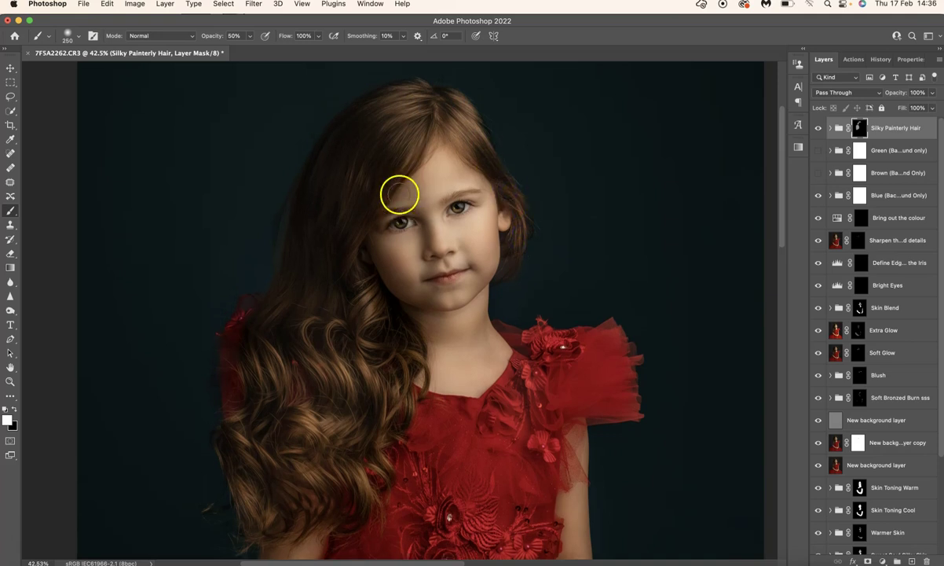
pyautogui.click(280, 243)
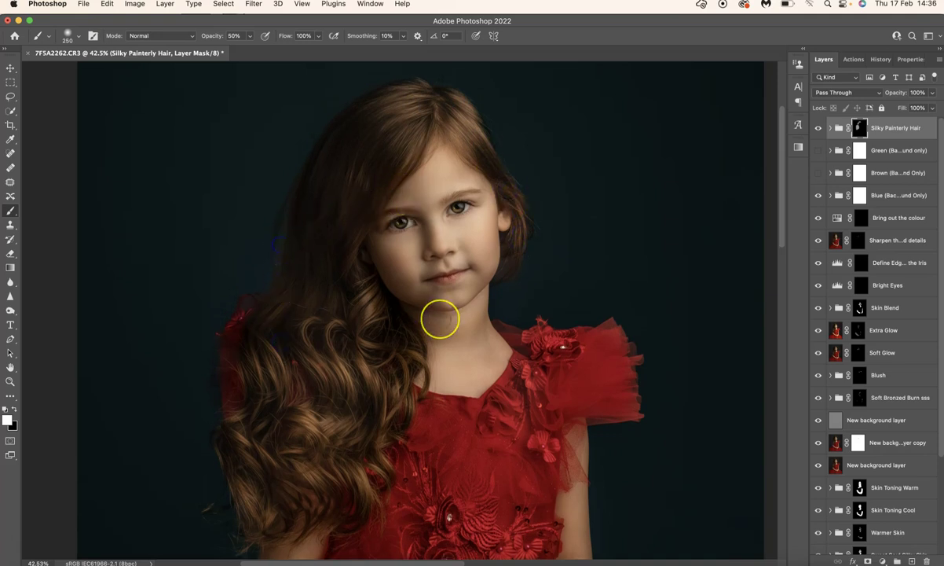
# Brush over the Silky Painterly Hair mask up to the crown with a 1400-pixel brush at 50% opacity
pyautogui.press(']')
pyautogui.press(']')
pyautogui.press(']')
pyautogui.press(']')
pyautogui.press(']')
pyautogui.press(']')
pyautogui.press(']')
pyautogui.moveTo(431, 315)
pyautogui.mouseDown()
pyautogui.moveTo(402, 132)
pyautogui.moveTo(447, 122)
pyautogui.moveTo(334, 122)
pyautogui.mouseUp()
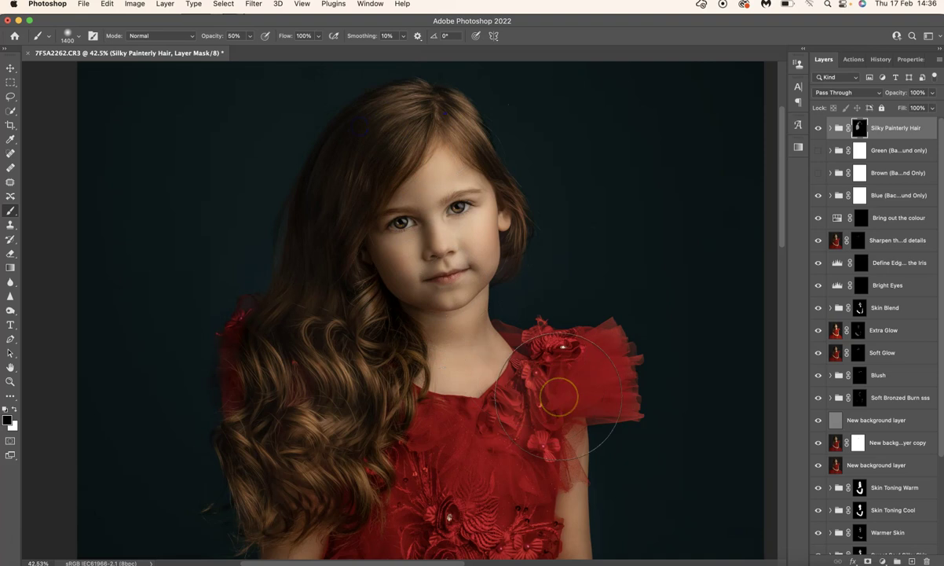
# Check the Silky Painterly Hair effect on the full portrait and return to the finishing actions
pyautogui.scroll(-1, 558, 399)
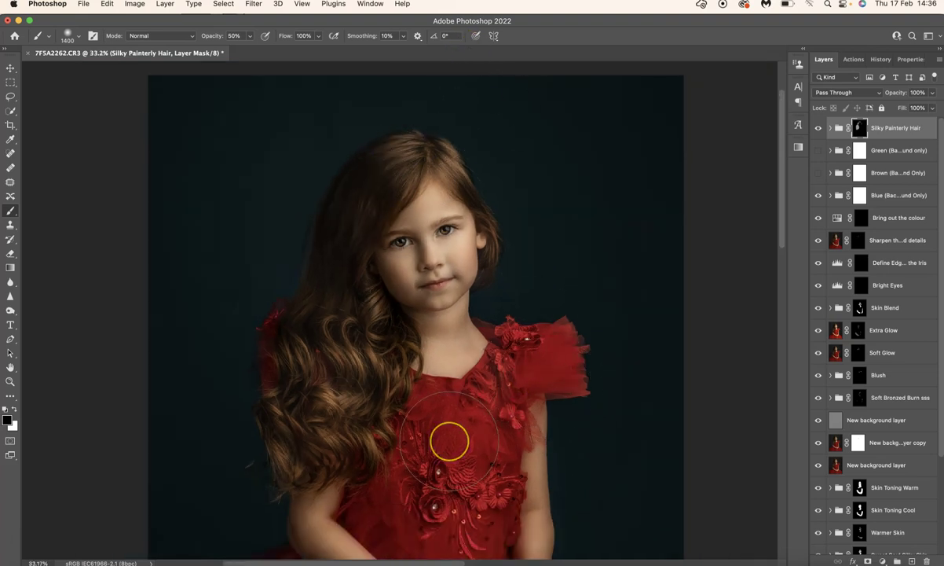
pyautogui.scroll(-2, 449, 441)
pyautogui.scroll(-2, 444, 438)
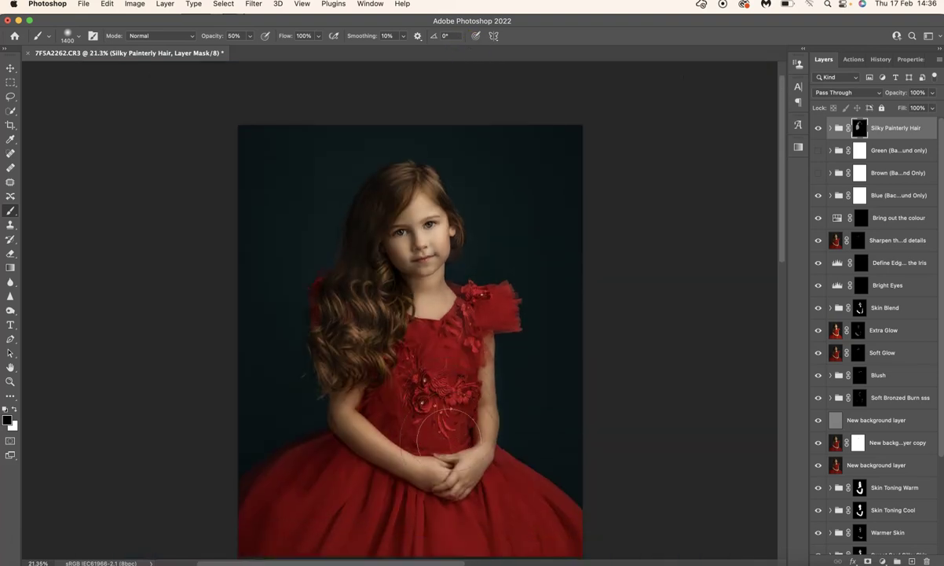
pyautogui.scroll(-2, 444, 436)
pyautogui.click(818, 129)
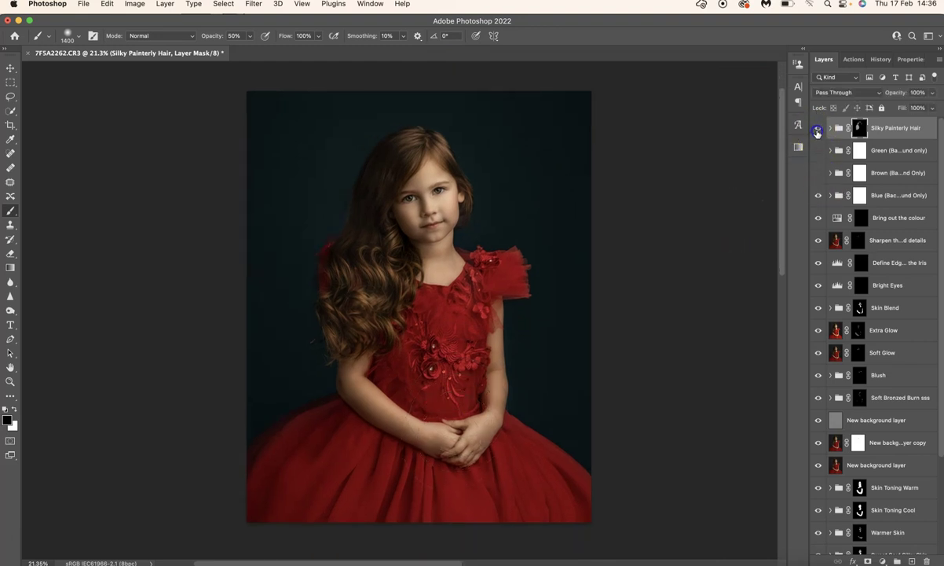
pyautogui.click(850, 61)
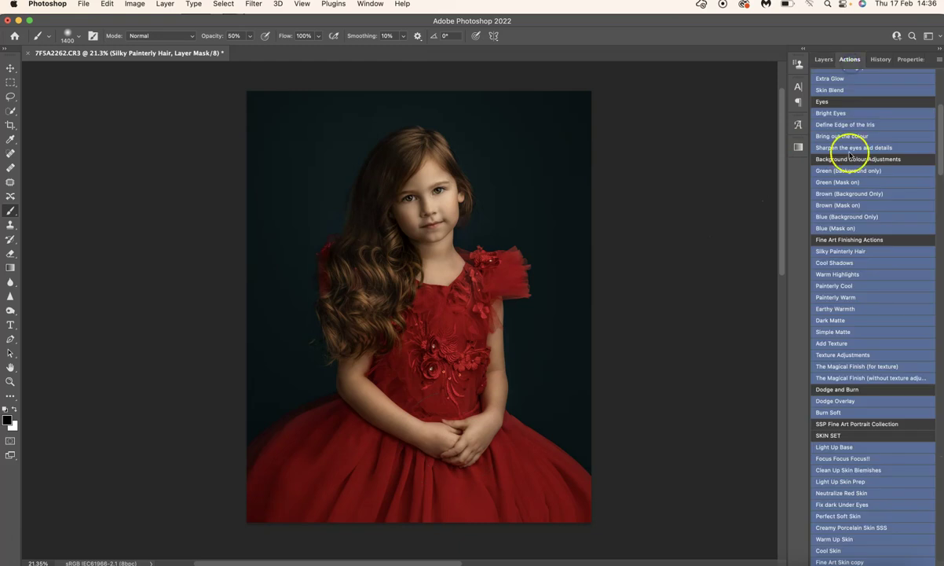
# Run the Cool Shadows action and compare the portrait with its layer hidden and shown
pyautogui.click(861, 264)
pyautogui.press('Return')
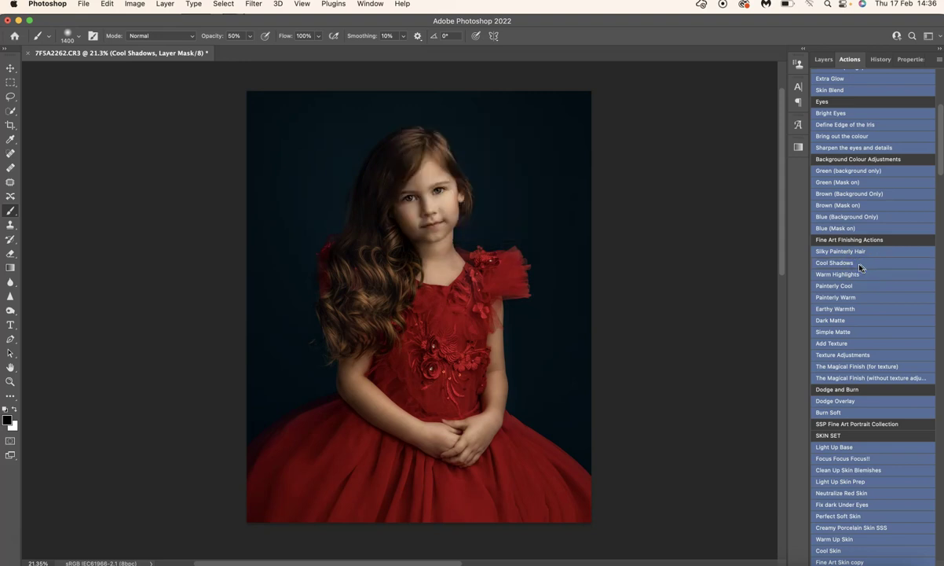
pyautogui.click(823, 59)
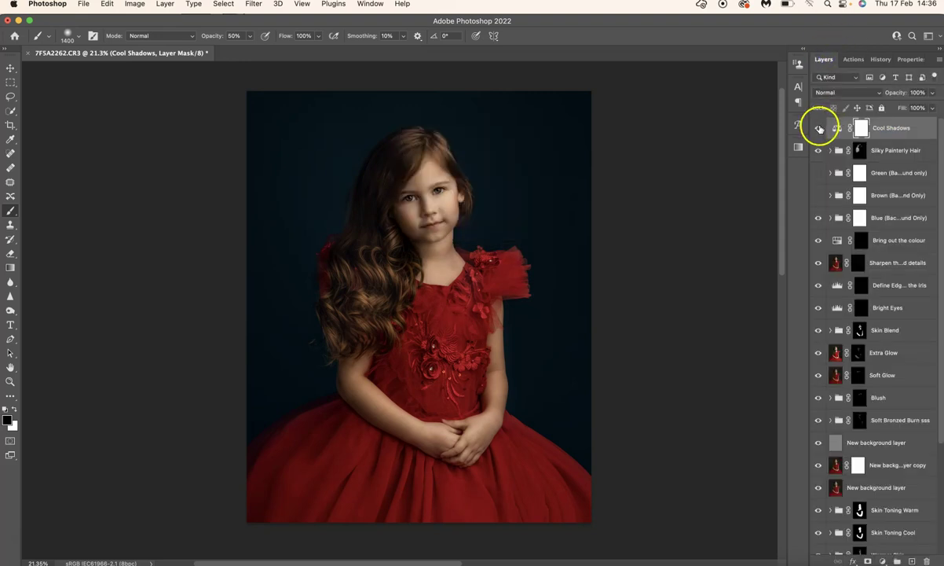
pyautogui.click(821, 128)
pyautogui.click(821, 128)
pyautogui.click(820, 128)
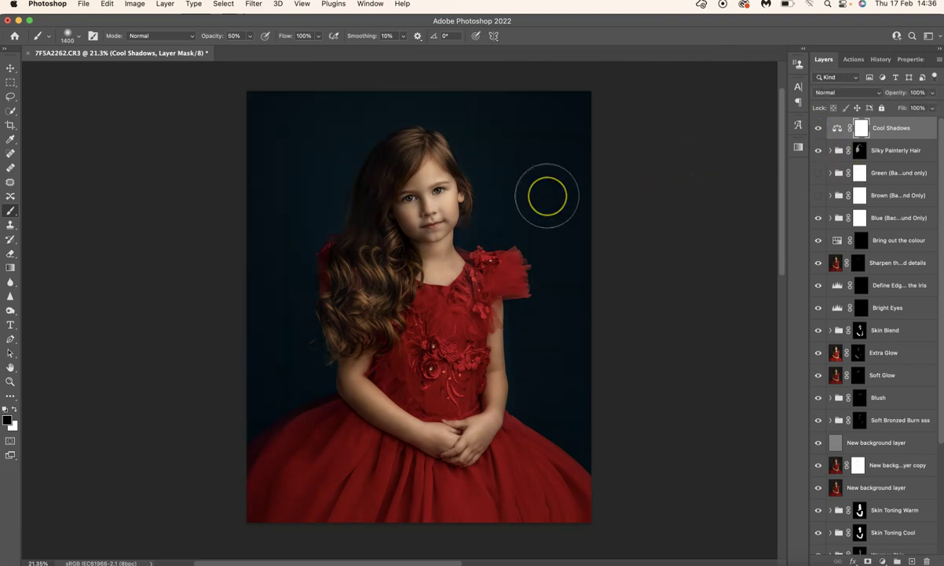
# Paint black on the Cool Shadows mask over the background around the girl with a 2400-pixel brush at 100% opacity
pyautogui.press(']')
pyautogui.press(']')
pyautogui.press(']')
pyautogui.press(']')
pyautogui.press(']')
pyautogui.press(']')
pyautogui.press(']')
pyautogui.press(']')
pyautogui.press(']')
pyautogui.press(']')
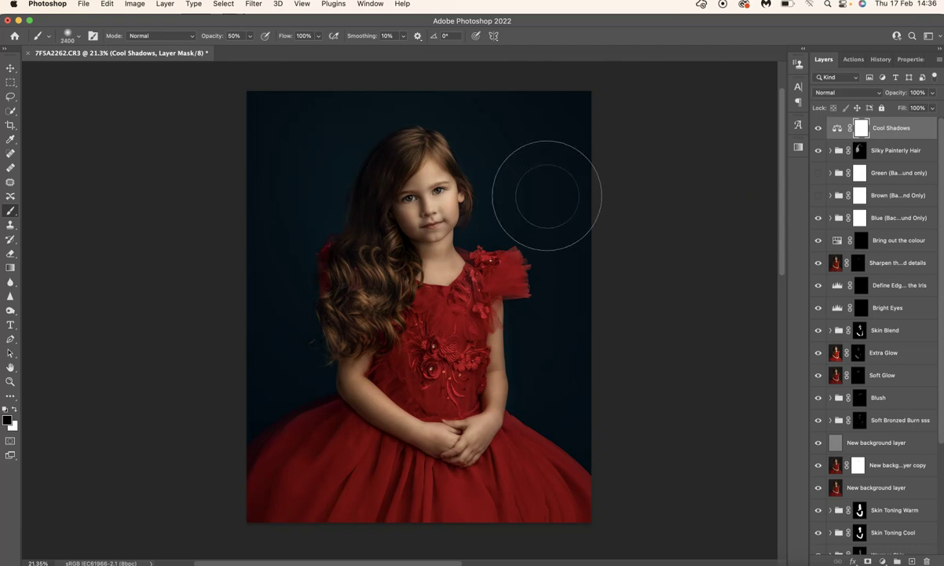
pyautogui.click(544, 189)
pyautogui.moveTo(589, 267)
pyautogui.mouseDown()
pyautogui.moveTo(596, 150)
pyautogui.moveTo(588, 309)
pyautogui.moveTo(567, 328)
pyautogui.moveTo(559, 319)
pyautogui.moveTo(582, 411)
pyautogui.moveTo(546, 169)
pyautogui.moveTo(484, 103)
pyautogui.moveTo(435, 82)
pyautogui.moveTo(332, 111)
pyautogui.moveTo(274, 251)
pyautogui.moveTo(313, 153)
pyautogui.moveTo(257, 359)
pyautogui.moveTo(268, 131)
pyautogui.moveTo(253, 98)
pyautogui.moveTo(264, 189)
pyautogui.moveTo(240, 352)
pyautogui.moveTo(290, 364)
pyautogui.moveTo(229, 427)
pyautogui.moveTo(198, 367)
pyautogui.moveTo(234, 144)
pyautogui.mouseUp()
pyautogui.click(816, 128)
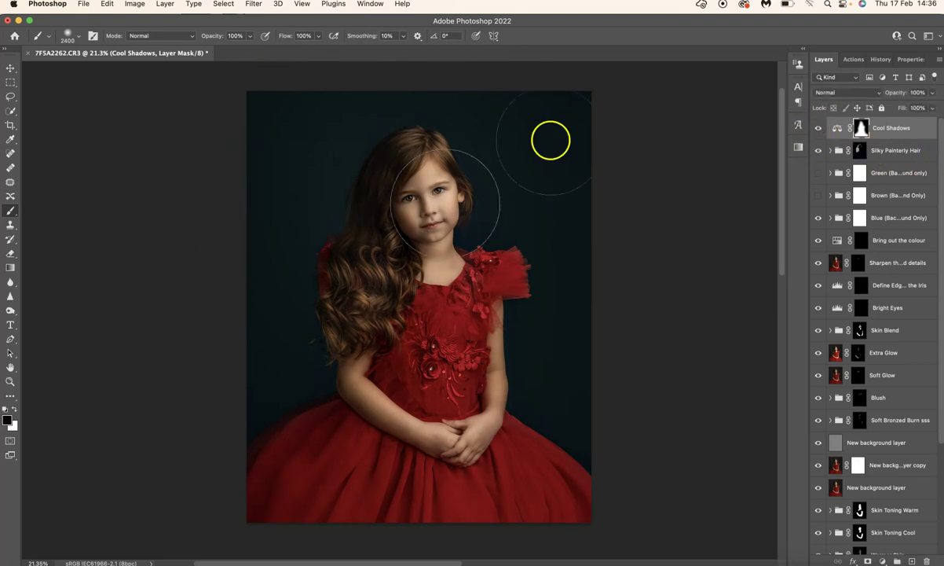
# Paint Cool Shadows partly back over the background in white at 30% brush opacity, keeping the layer opacity at 100%
pyautogui.moveTo(389, 255)
pyautogui.mouseDown()
pyautogui.moveTo(316, 234)
pyautogui.moveTo(374, 152)
pyautogui.moveTo(476, 62)
pyautogui.moveTo(525, 111)
pyautogui.moveTo(535, 428)
pyautogui.moveTo(626, 296)
pyautogui.moveTo(458, 382)
pyautogui.moveTo(378, 312)
pyautogui.moveTo(469, 400)
pyautogui.moveTo(624, 389)
pyautogui.mouseUp()
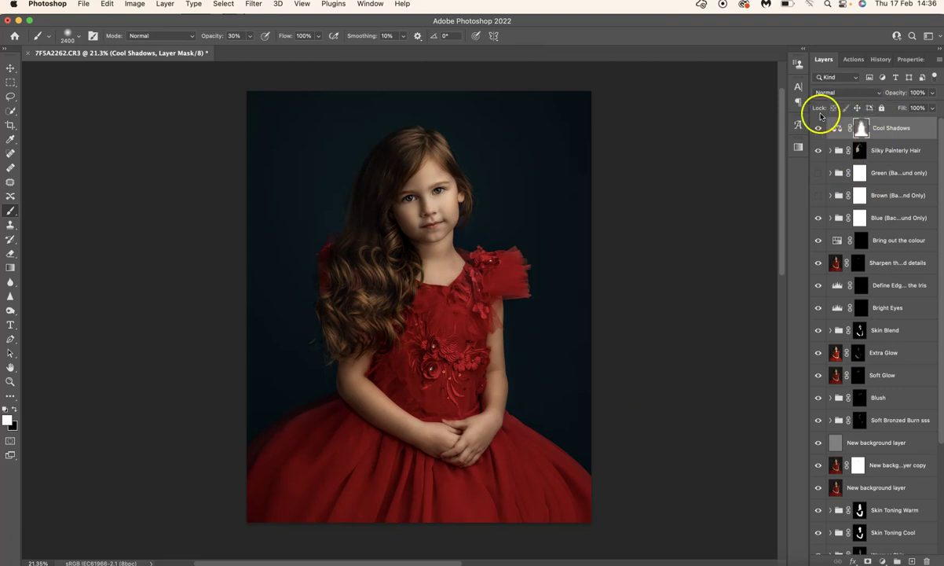
pyautogui.click(818, 128)
pyautogui.click(932, 92)
pyautogui.moveTo(921, 103)
pyautogui.mouseDown()
pyautogui.moveTo(891, 106)
pyautogui.moveTo(936, 105)
pyautogui.mouseUp()
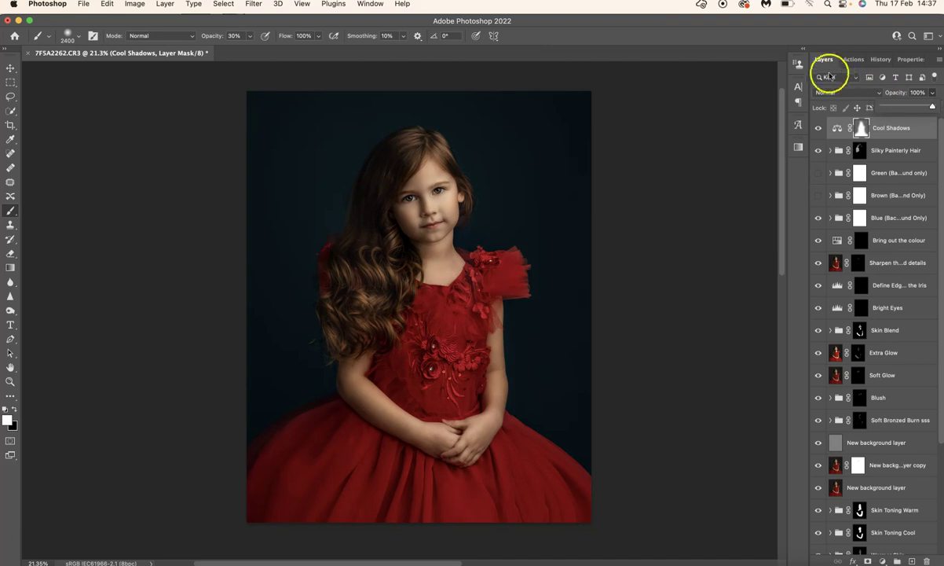
# Run the Warm Highlights action, lower its layer opacity to 17% and compare the layer hidden and shown
pyautogui.click(851, 59)
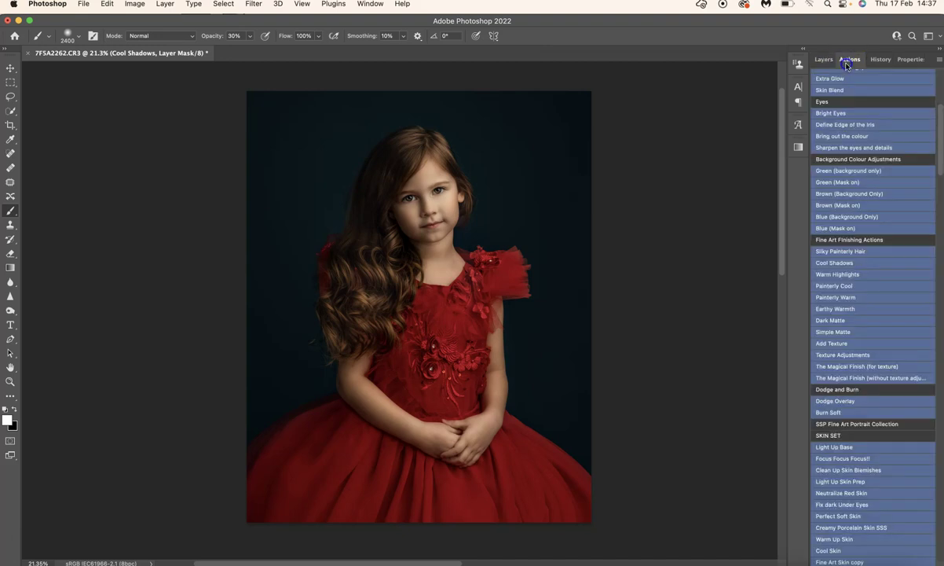
pyautogui.click(846, 277)
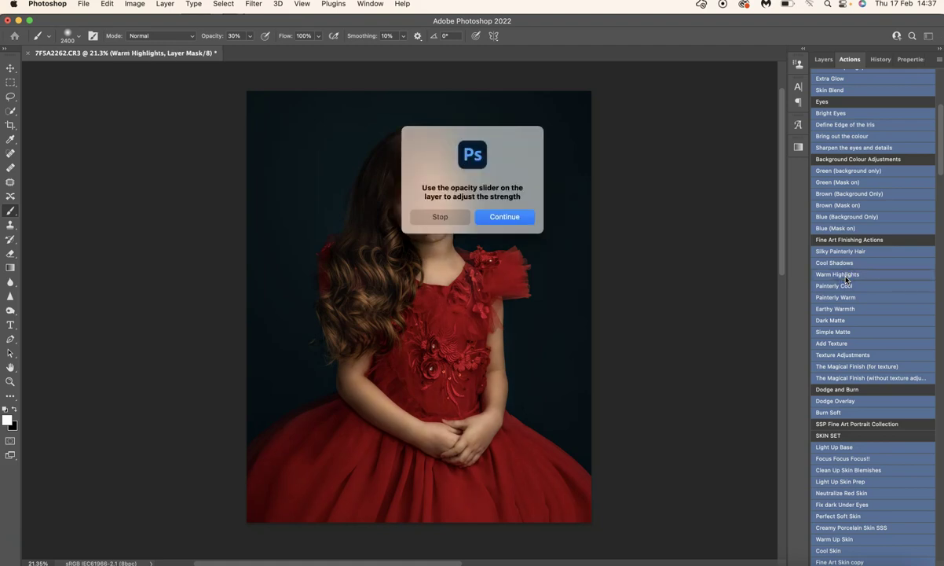
pyautogui.press('Return')
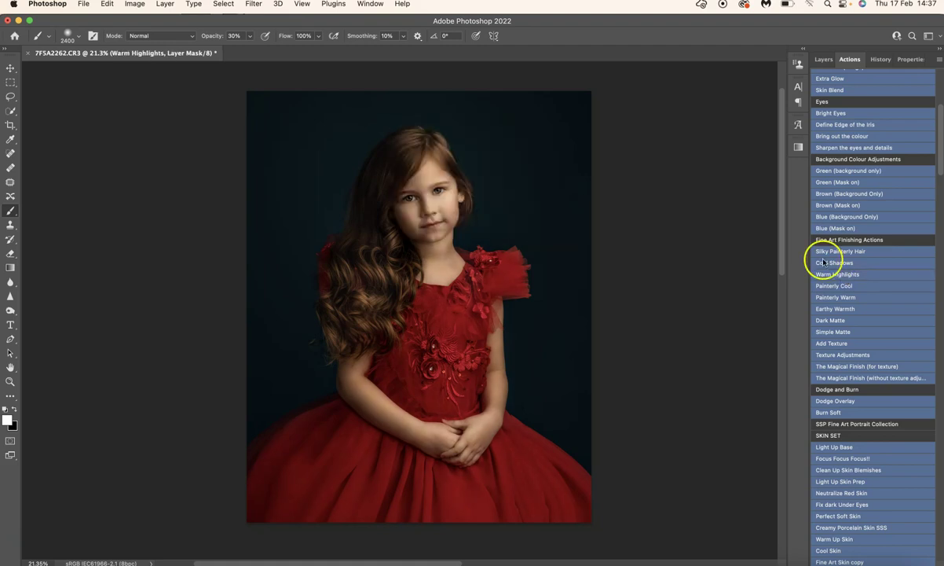
pyautogui.click(823, 60)
pyautogui.click(818, 129)
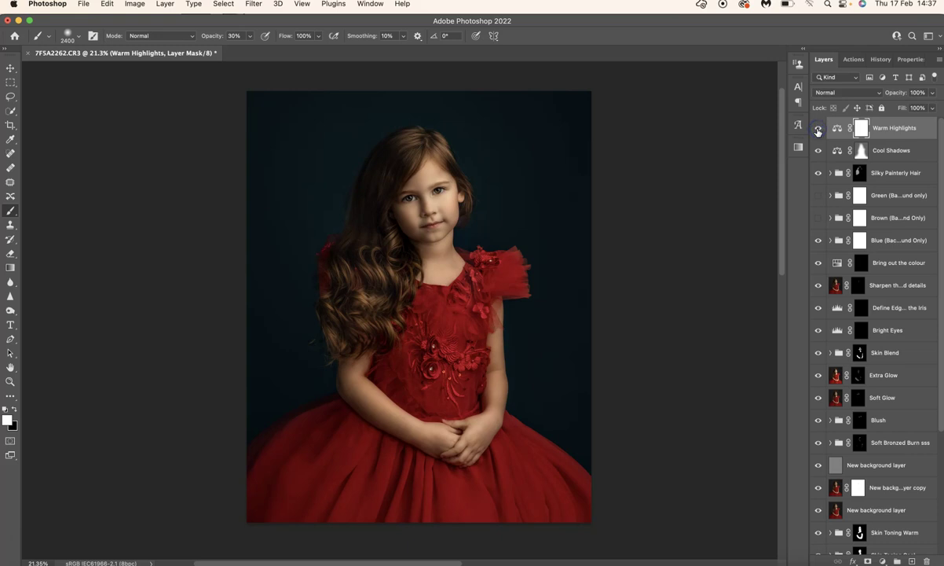
pyautogui.click(927, 91)
pyautogui.moveTo(932, 93); pyautogui.dragTo(891, 106)
pyautogui.click(819, 131)
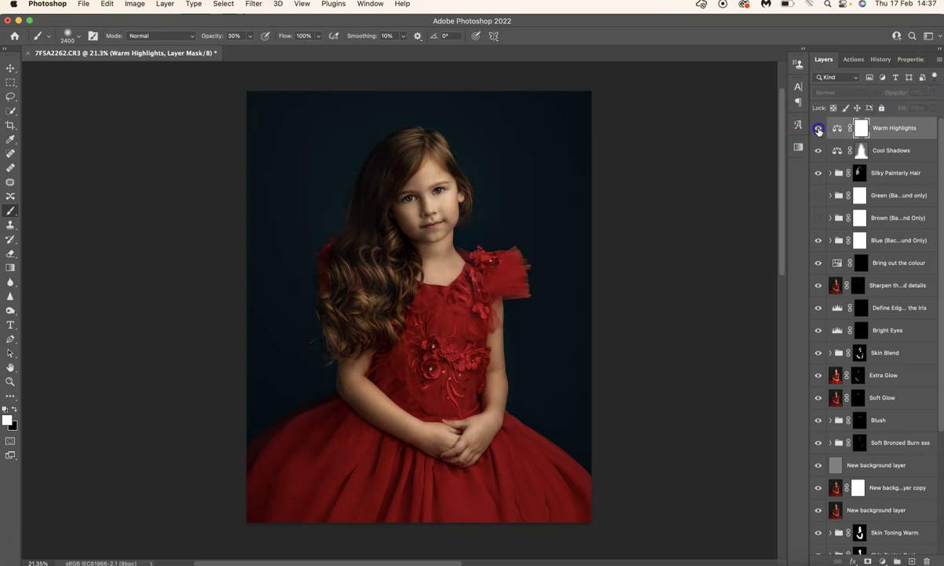
# Invert the Warm Highlights mask to black, then paint white over the face, chest, bodice and arms, reducing the brush to 1000 pixels
pyautogui.click(862, 126)
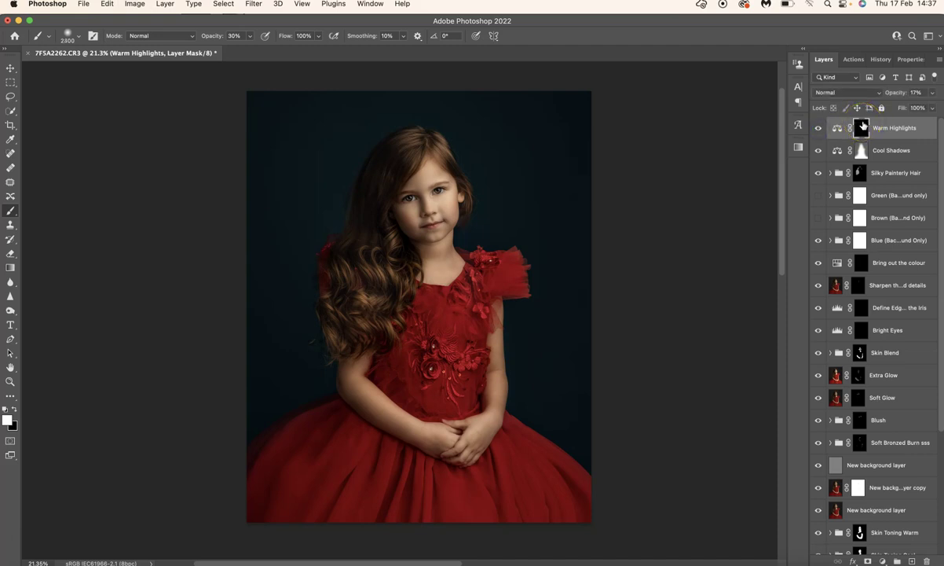
pyautogui.press('[')
pyautogui.moveTo(551, 84)
pyautogui.mouseDown()
pyautogui.moveTo(432, 204)
pyautogui.moveTo(411, 204)
pyautogui.moveTo(408, 188)
pyautogui.mouseUp()
pyautogui.press('[')
pyautogui.press('[')
pyautogui.press('[')
pyautogui.press('[')
pyautogui.press('[')
pyautogui.press('[')
pyautogui.moveTo(422, 225); pyautogui.dragTo(433, 269)
pyautogui.moveTo(396, 360)
pyautogui.mouseDown()
pyautogui.moveTo(420, 382)
pyautogui.moveTo(397, 357)
pyautogui.mouseUp()
pyautogui.press('[')
pyautogui.press('[')
pyautogui.press('[')
pyautogui.moveTo(440, 272); pyautogui.dragTo(430, 257)
pyautogui.moveTo(428, 219); pyautogui.dragTo(427, 185)
pyautogui.moveTo(425, 338)
pyautogui.mouseDown()
pyautogui.moveTo(454, 359)
pyautogui.moveTo(415, 420)
pyautogui.moveTo(428, 414)
pyautogui.mouseUp()
pyautogui.moveTo(467, 347); pyautogui.dragTo(467, 347)
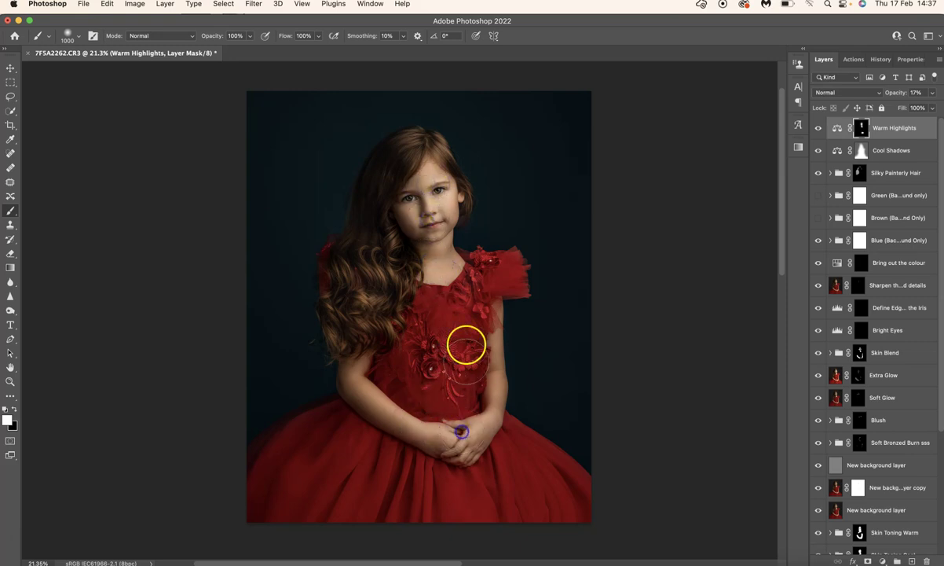
pyautogui.click(381, 403)
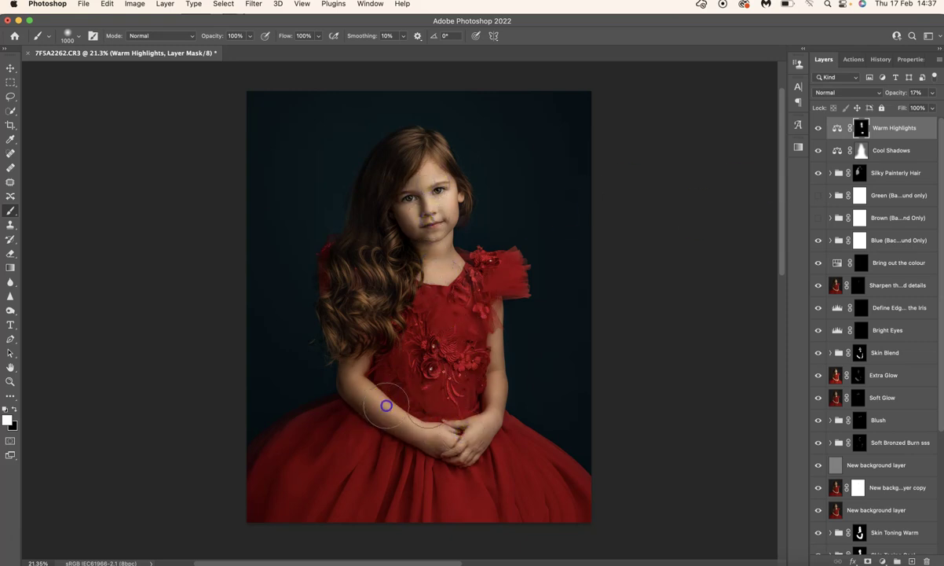
pyautogui.click(817, 129)
# Run the Painterly Cool action and lower the group's opacity to 67%, checking it hidden and shown
pyautogui.click(853, 59)
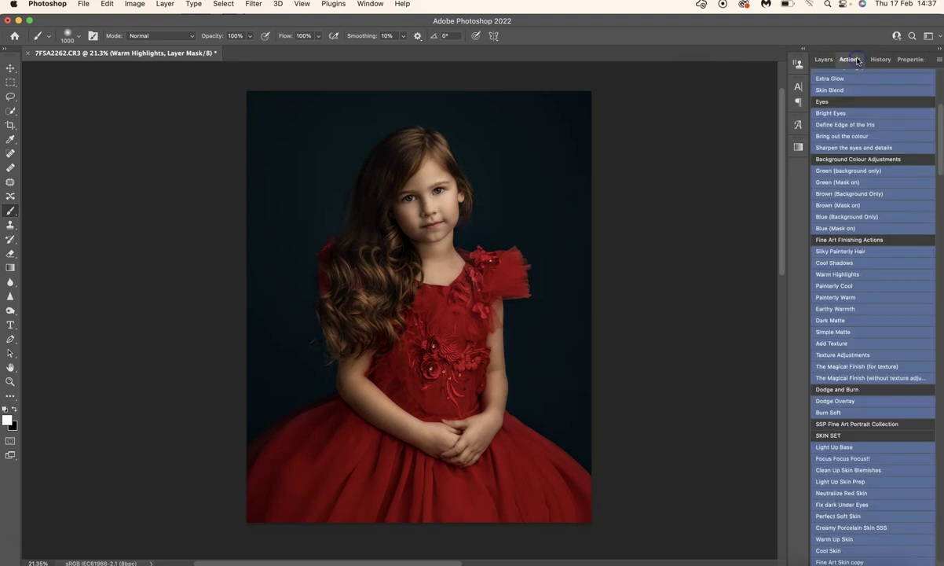
pyautogui.click(854, 287)
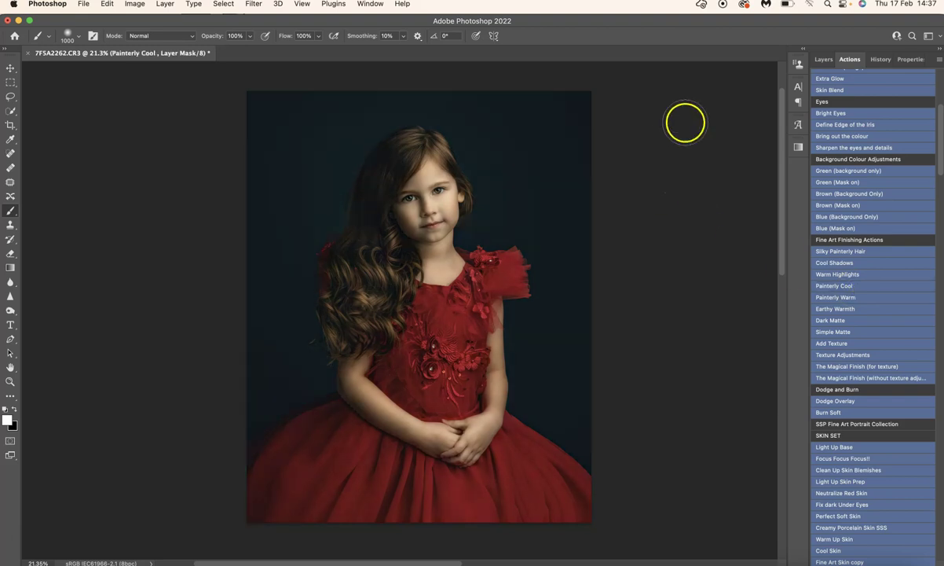
pyautogui.click(822, 61)
pyautogui.click(931, 92)
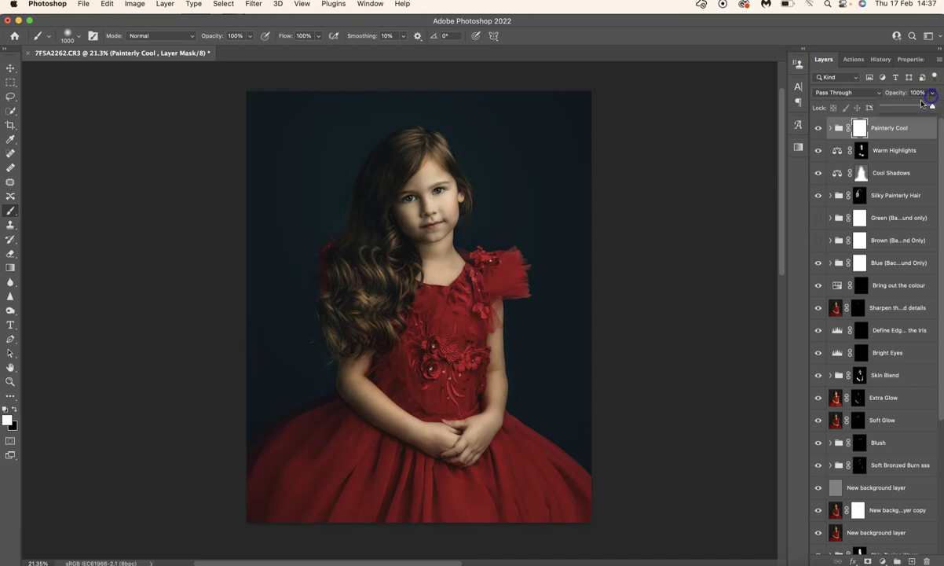
pyautogui.click(818, 127)
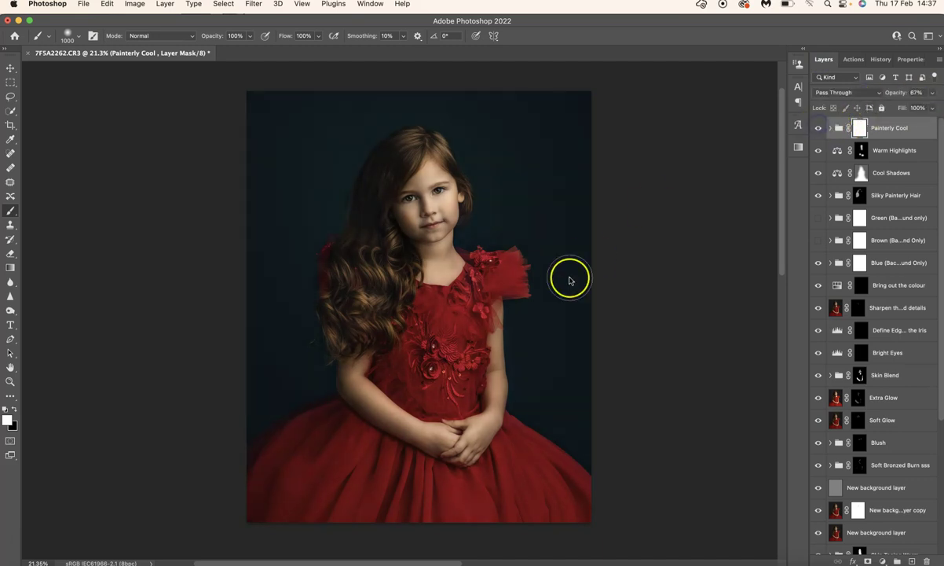
# Mask Painterly Cool off the eyes and lips using a 100-pixel black brush at 100% opacity
pyautogui.scroll(5, 571, 278)
pyautogui.scroll(3, 570, 281)
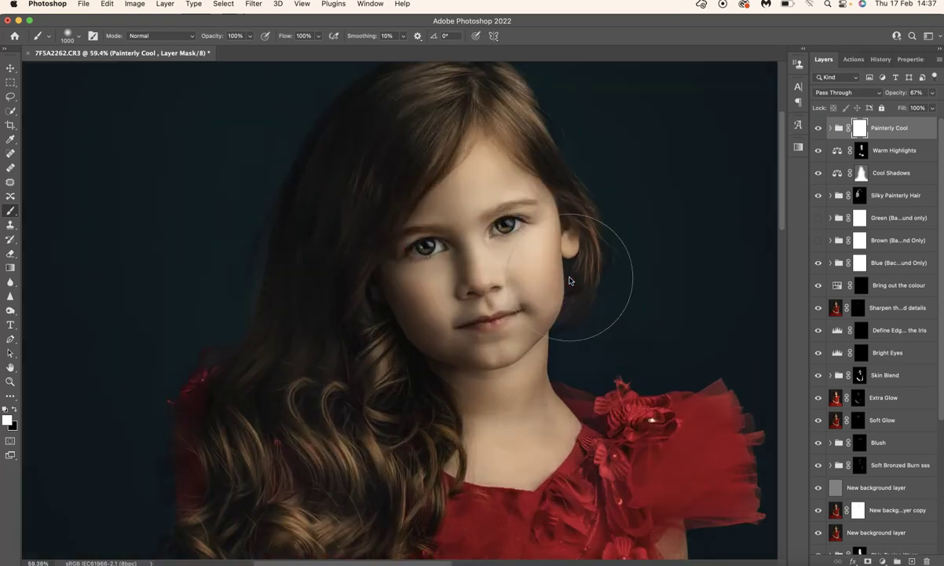
pyautogui.press('[')
pyautogui.press('[')
pyautogui.press('[')
pyautogui.press('[')
pyautogui.press('[')
pyautogui.press('[')
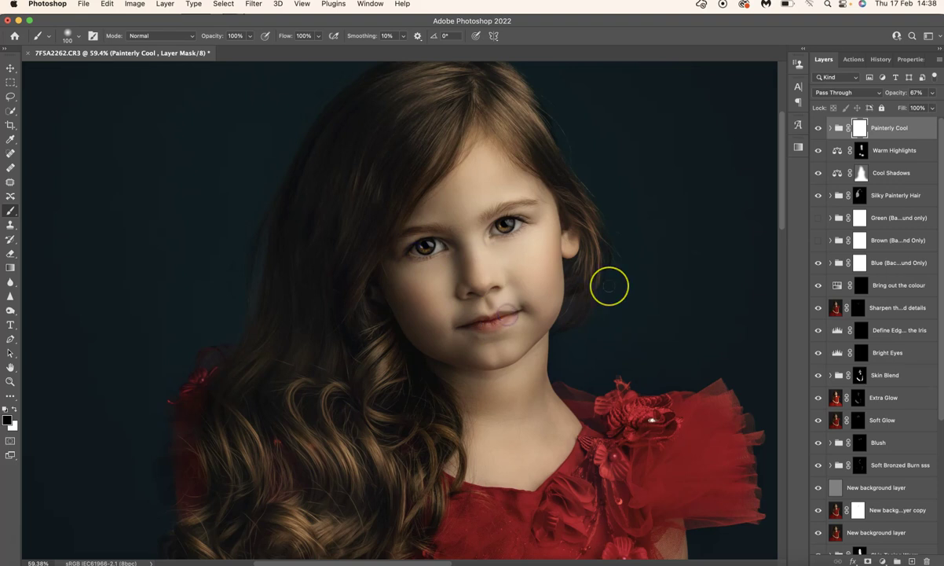
# Soften Painterly Cool over the dress, curls, face and chest with an 1100-pixel black brush at 40% opacity
pyautogui.press('super+0')
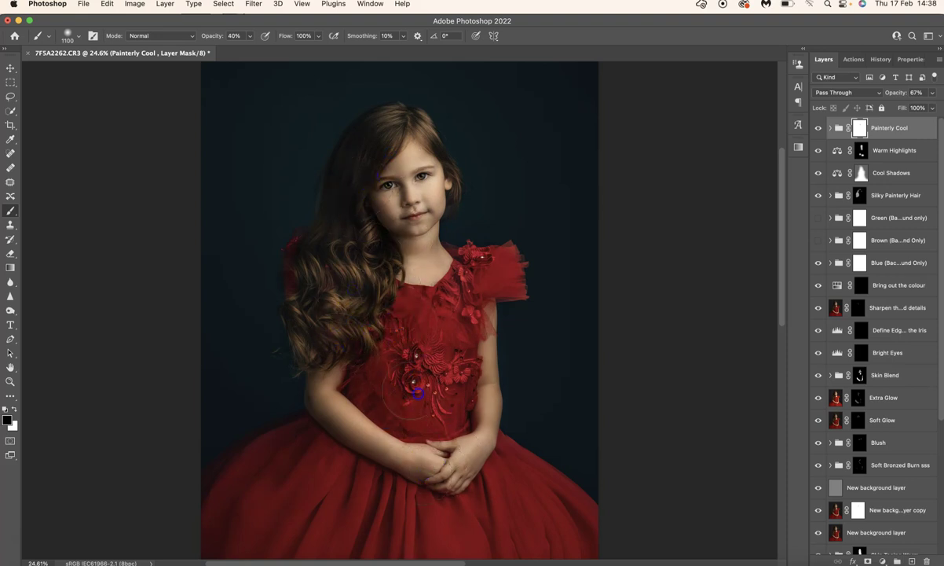
pyautogui.moveTo(392, 352)
pyautogui.mouseDown()
pyautogui.moveTo(394, 189)
pyautogui.moveTo(384, 166)
pyautogui.moveTo(392, 187)
pyautogui.moveTo(376, 266)
pyautogui.mouseUp()
pyautogui.scroll(-2, 376, 266)
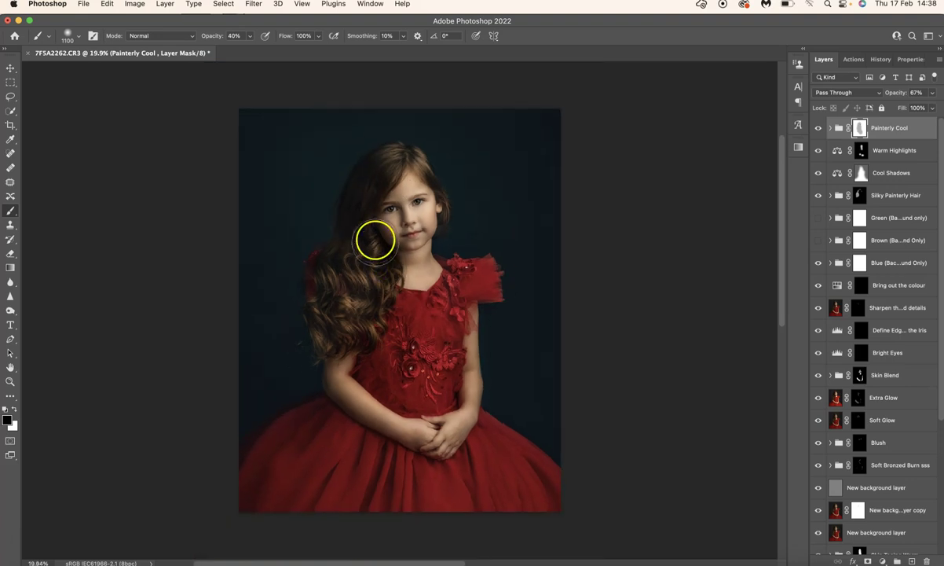
pyautogui.click(406, 189)
pyautogui.click(411, 279)
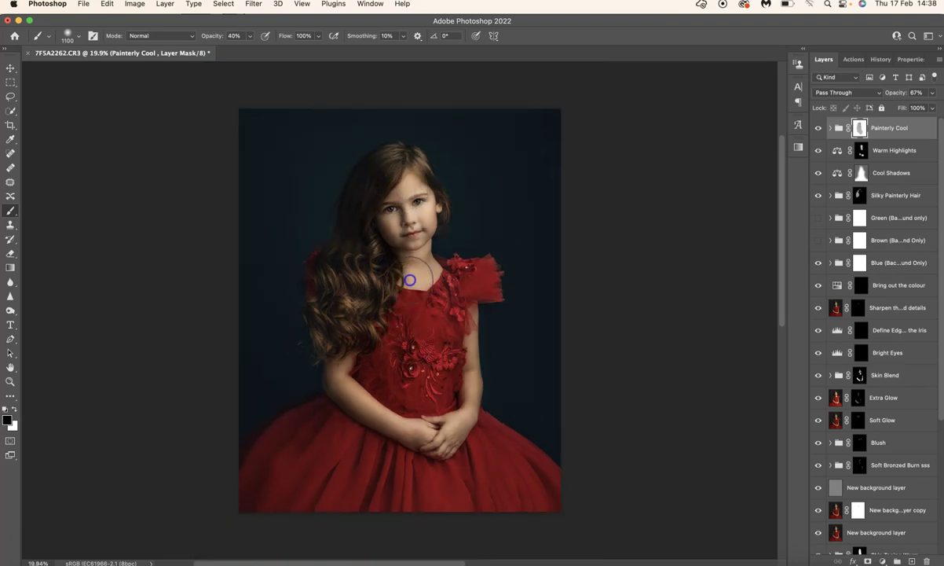
pyautogui.click(521, 177)
# Compare Painterly Cool hidden and shown, and reduce the group's opacity to 32%
pyautogui.click(842, 164)
pyautogui.click(818, 130)
pyautogui.click(818, 131)
pyautogui.click(932, 93)
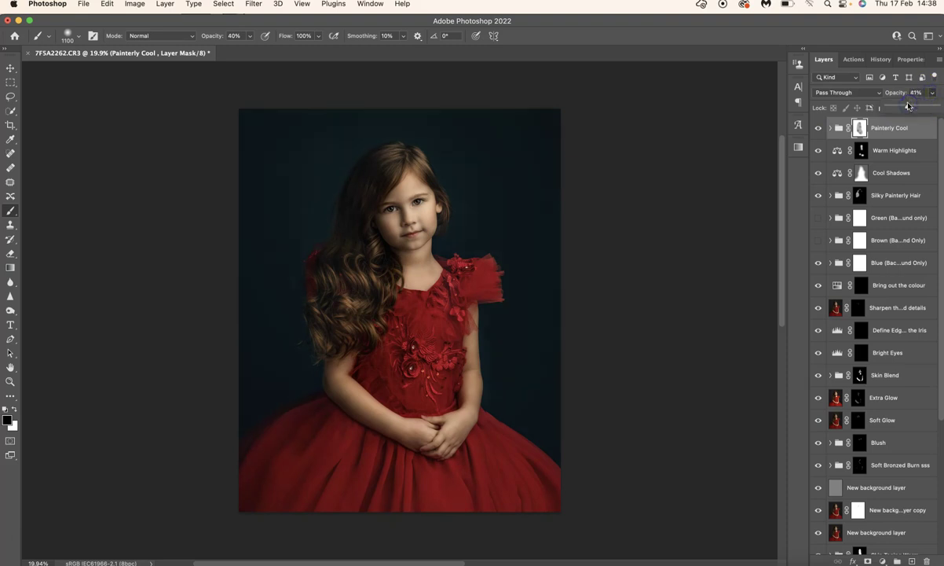
pyautogui.click(819, 128)
pyautogui.moveTo(905, 106); pyautogui.dragTo(903, 107)
pyautogui.click(818, 128)
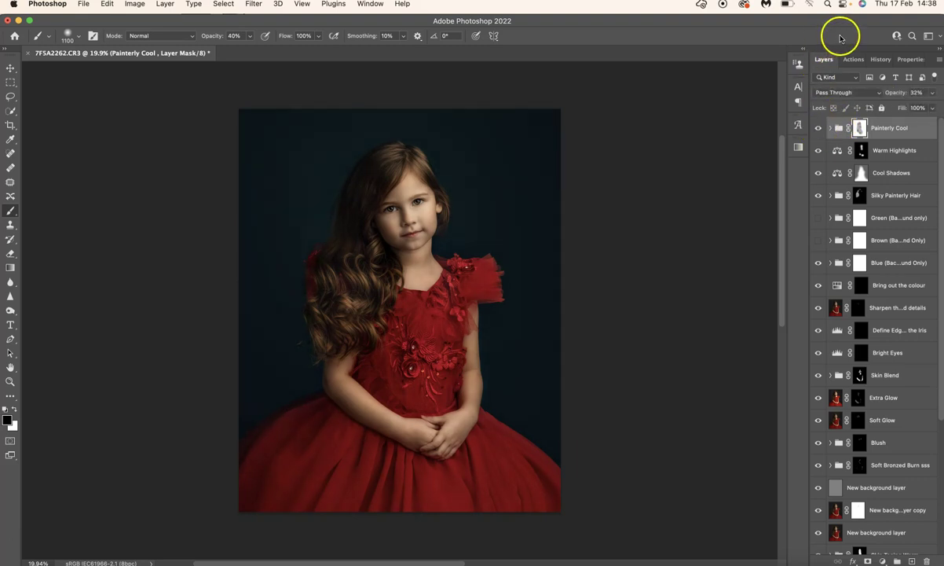
# Try the Painterly Warm action with the group's opacity lowered to 38%
pyautogui.click(852, 59)
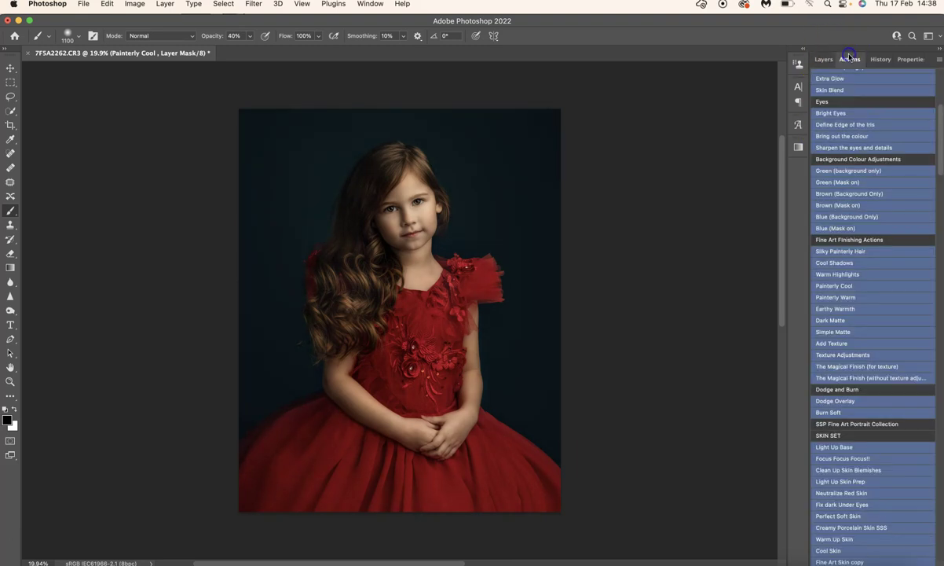
pyautogui.click(851, 297)
pyautogui.click(824, 59)
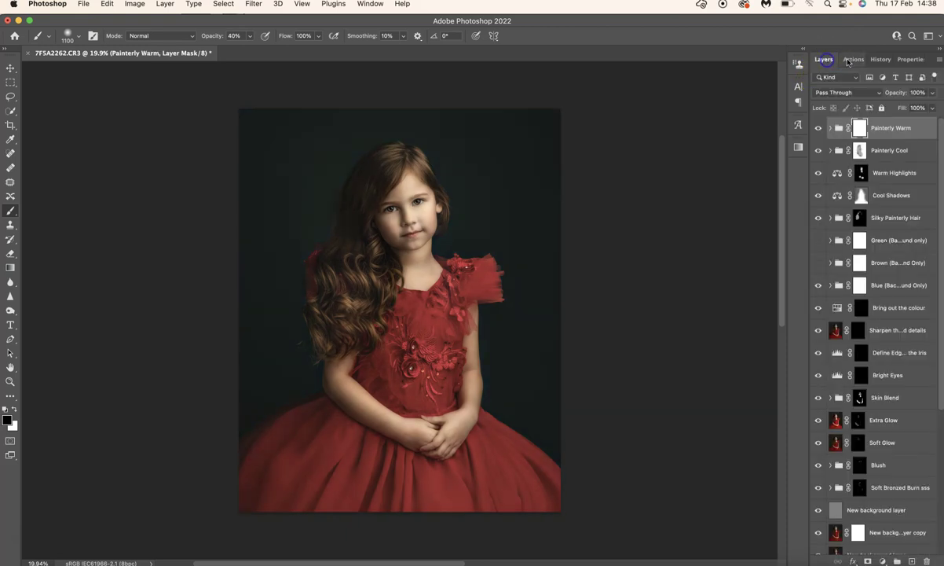
pyautogui.click(933, 96)
pyautogui.moveTo(935, 108); pyautogui.dragTo(914, 107)
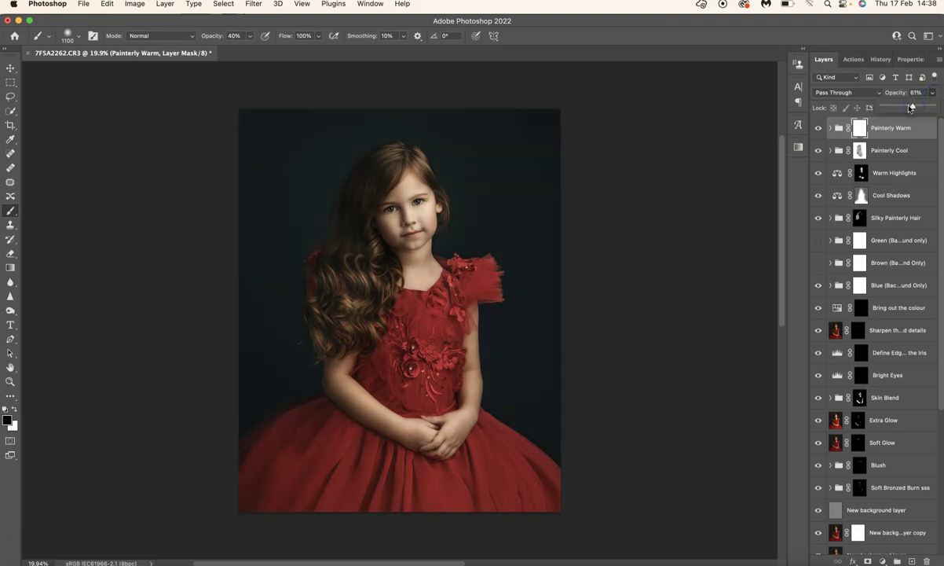
# Compare the portrait with Painterly Warm hidden and shown, and delete the group
pyautogui.click(818, 128)
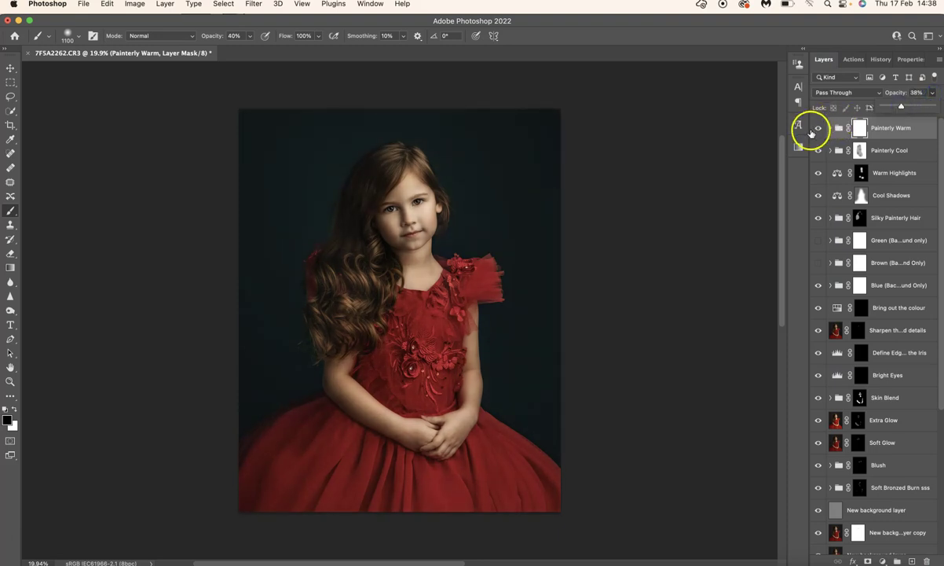
pyautogui.click(818, 128)
pyautogui.click(818, 128)
pyautogui.click(812, 130)
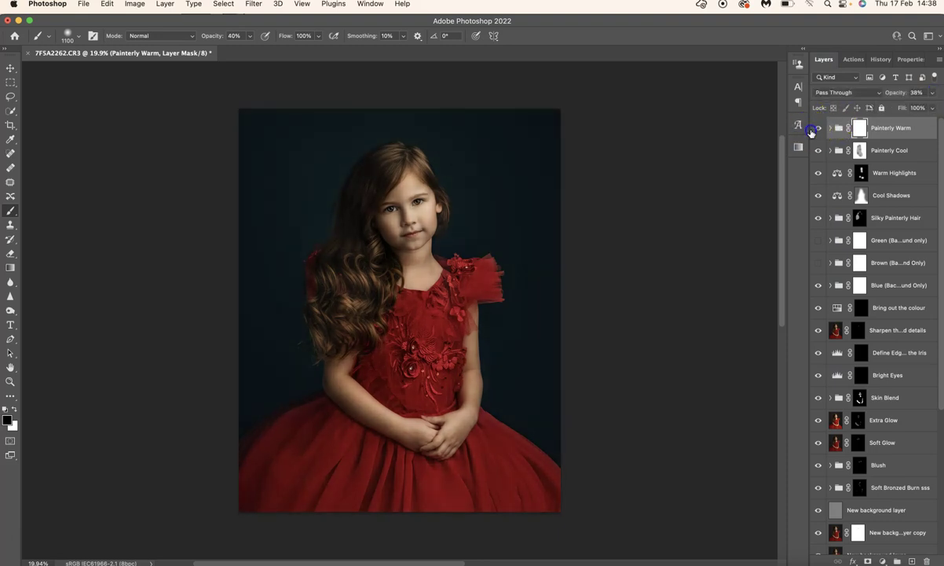
pyautogui.click(813, 130)
pyautogui.click(812, 131)
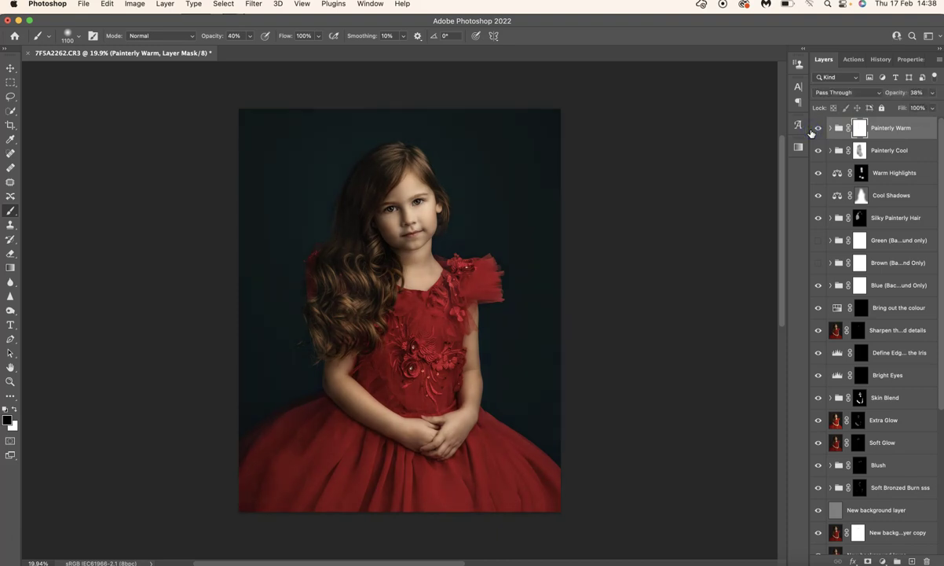
pyautogui.click(869, 128)
pyautogui.press('Delete')
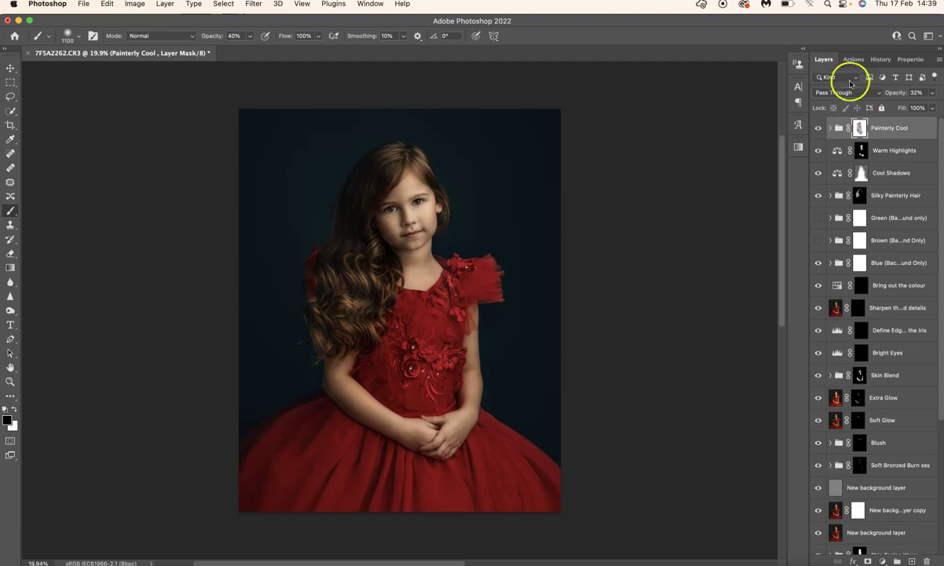
# Try the Earthy Warmth action with the group's opacity lowered to 45%, and delete the group
pyautogui.click(851, 64)
pyautogui.click(847, 311)
pyautogui.click(823, 59)
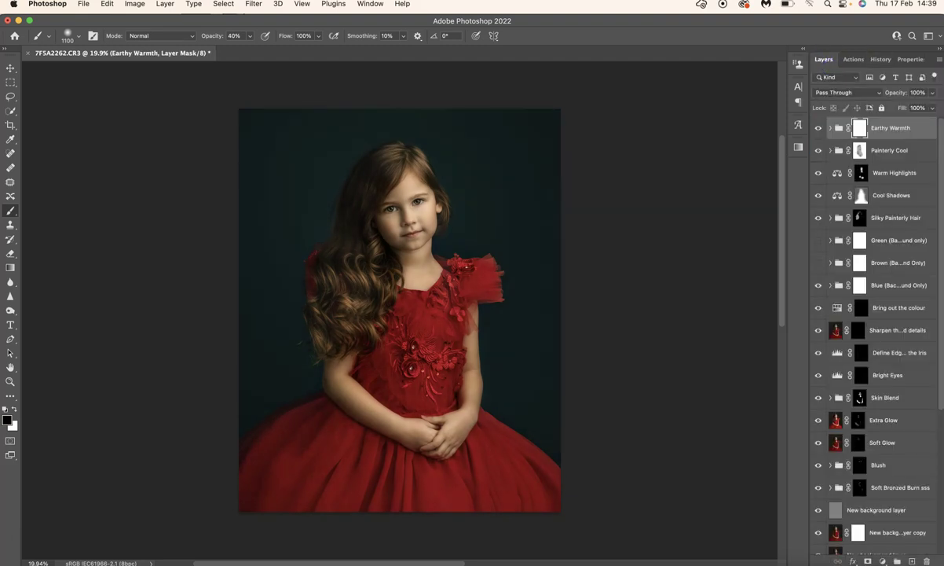
pyautogui.moveTo(933, 93); pyautogui.dragTo(909, 108)
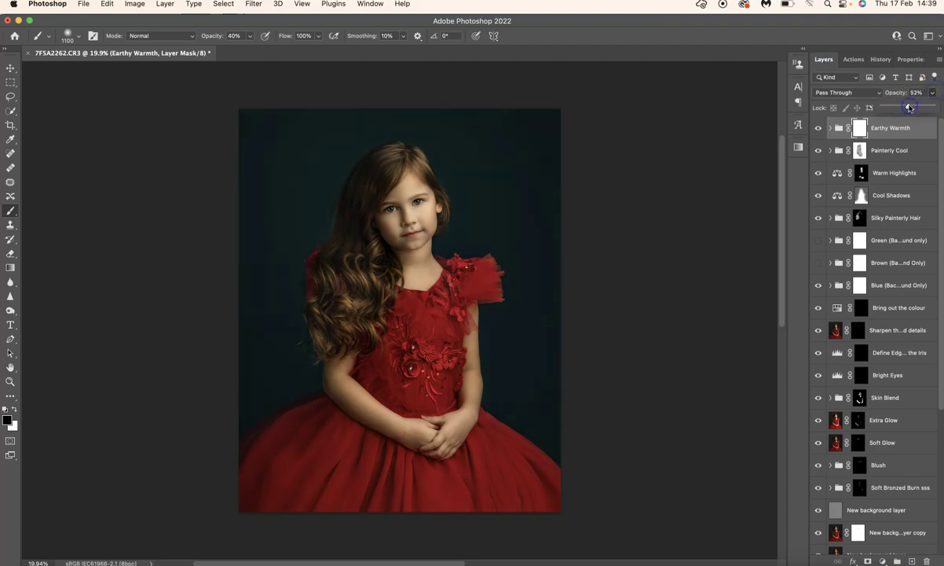
pyautogui.click(815, 129)
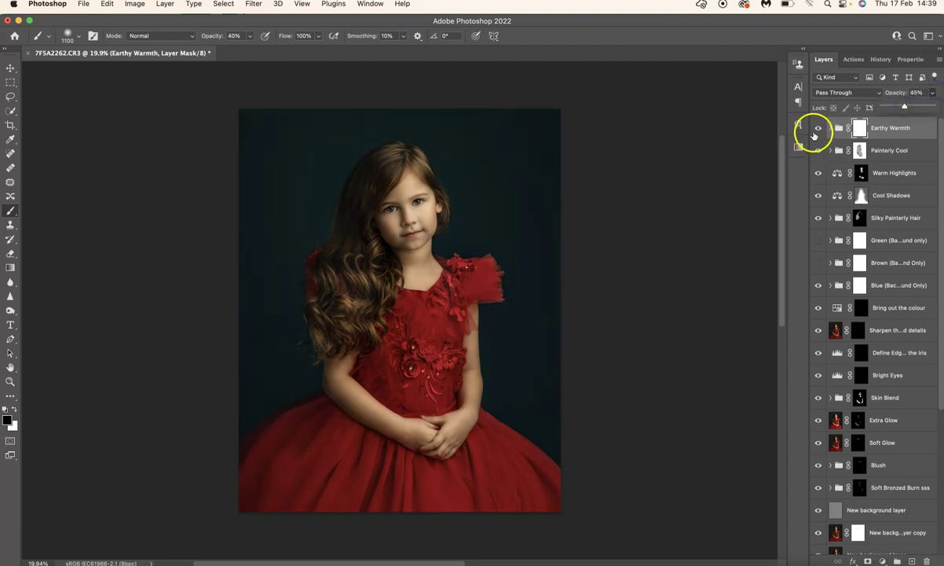
pyautogui.click(874, 133)
pyautogui.press('Delete')
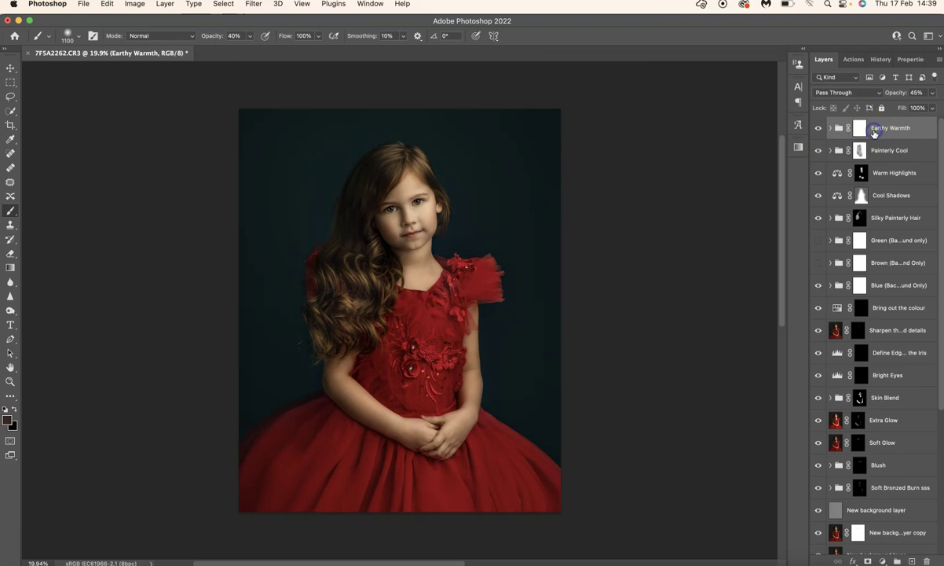
# Run the Dark Matte action, reduce its layer opacity to 48%, and check the effect on the portrait
pyautogui.click(853, 59)
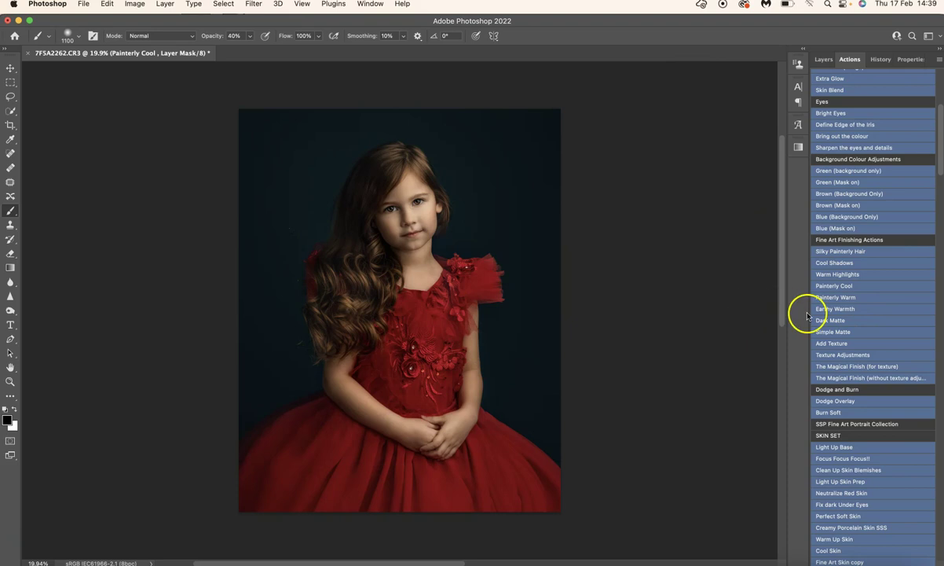
pyautogui.click(832, 321)
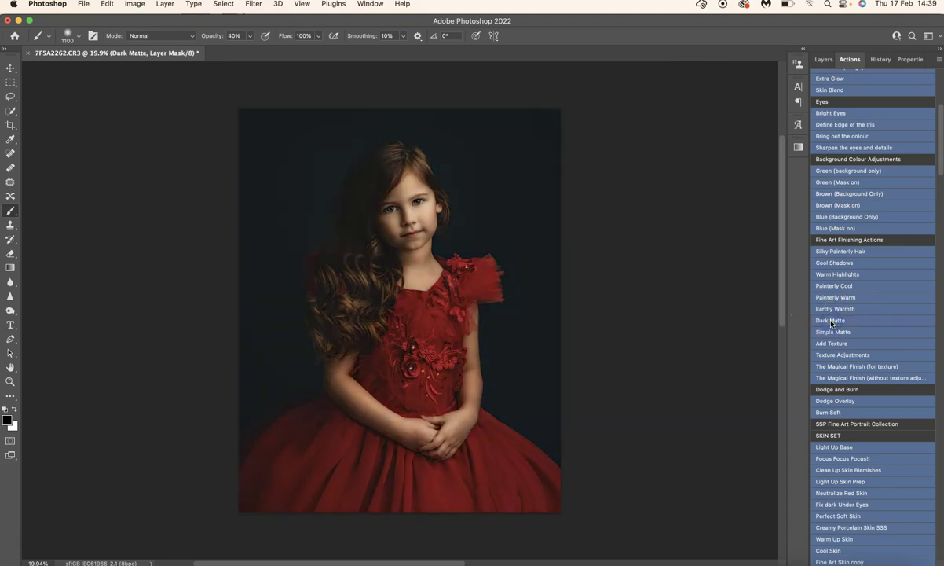
pyautogui.click(823, 60)
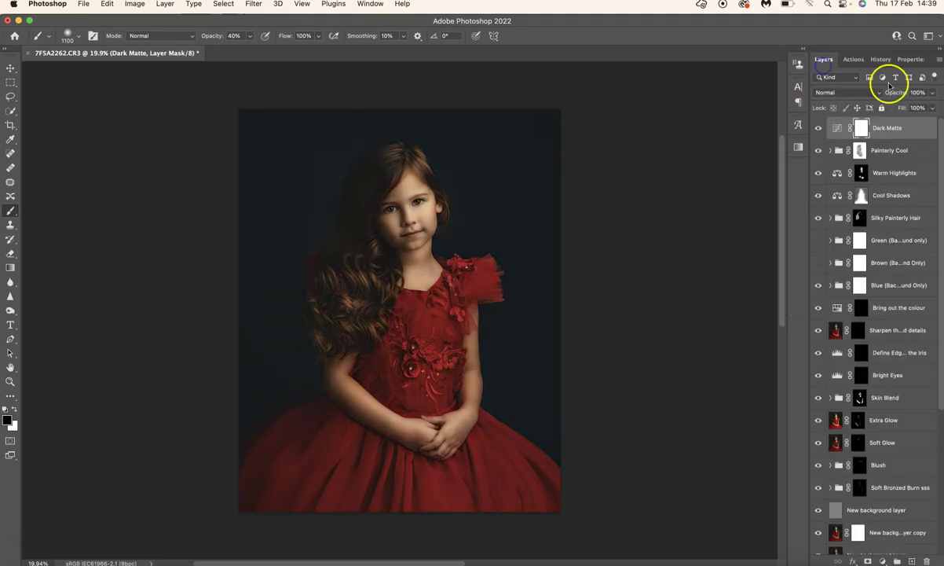
pyautogui.click(932, 91)
pyautogui.click(907, 108)
pyautogui.click(818, 125)
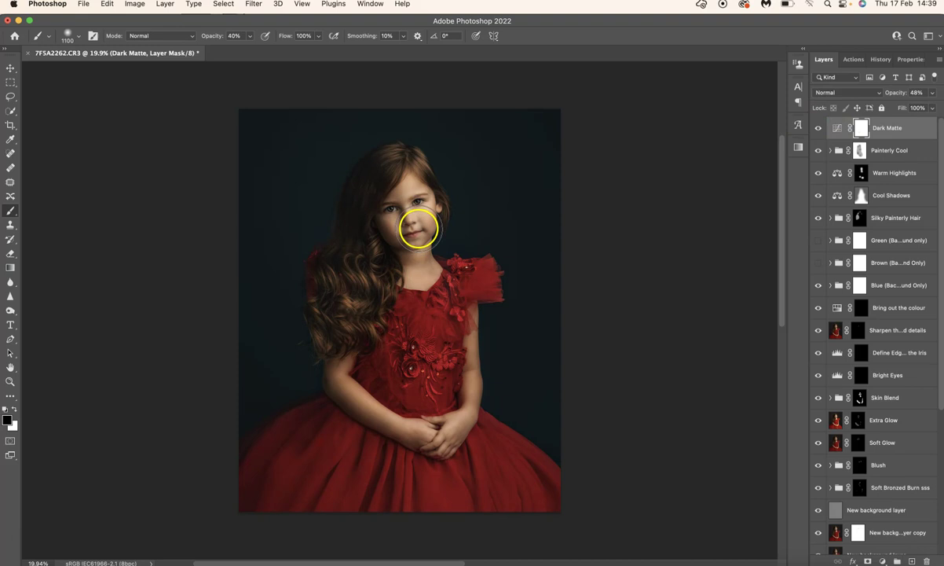
# Mask Dark Matte off the face and dress with an 1100-pixel black brush at 40% opacity, compare, and hide the layer
pyautogui.moveTo(405, 194)
pyautogui.mouseDown()
pyautogui.moveTo(395, 199)
pyautogui.moveTo(407, 234)
pyautogui.moveTo(409, 430)
pyautogui.mouseUp()
pyautogui.moveTo(400, 211); pyautogui.dragTo(412, 363)
pyautogui.click(816, 129)
pyautogui.click(817, 129)
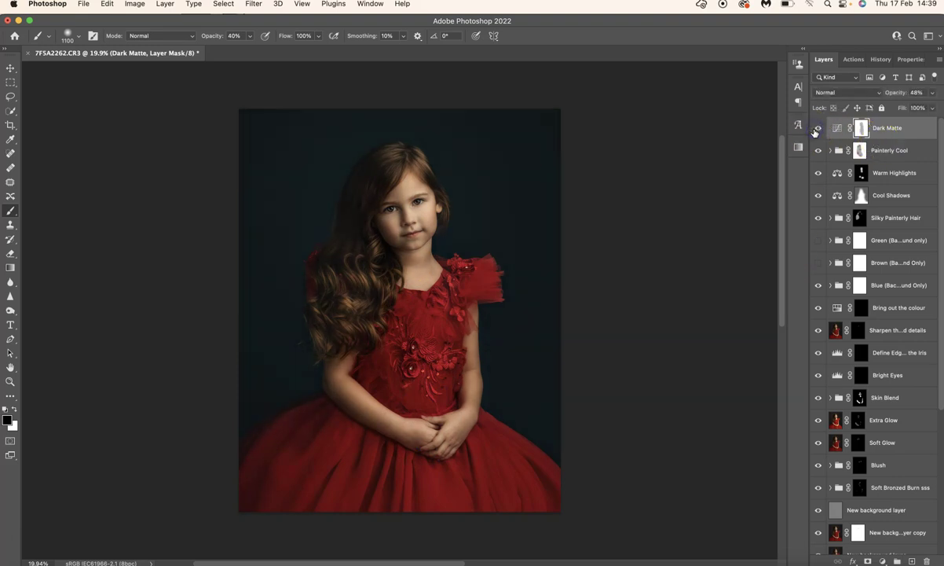
pyautogui.click(817, 129)
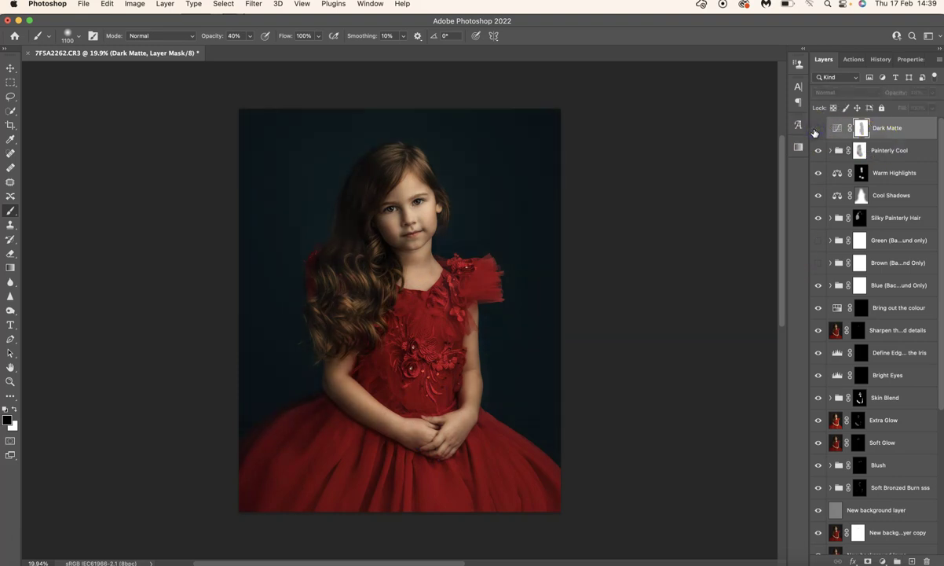
# Run the Simple Matte action, soften it over the girl on its mask, and hide the layer
pyautogui.click(852, 59)
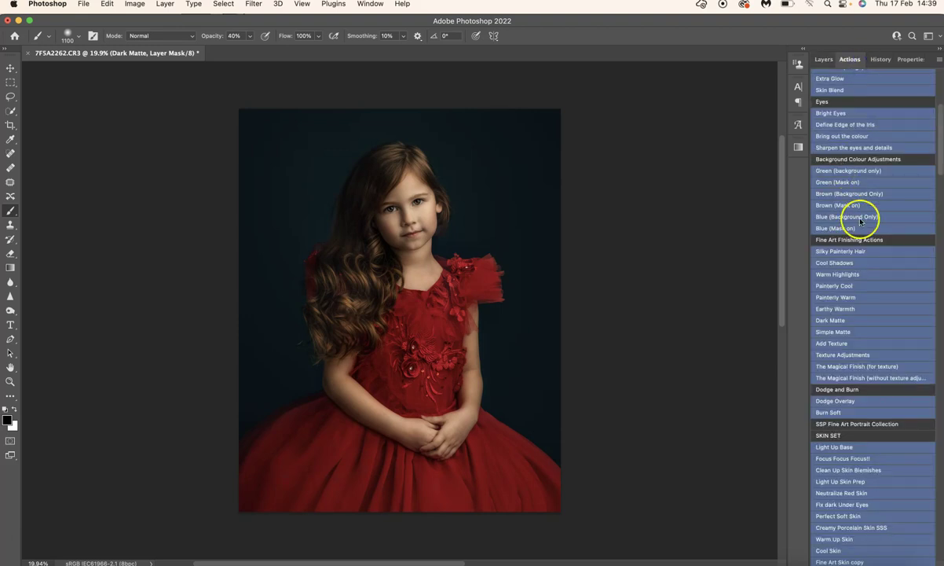
pyautogui.click(862, 333)
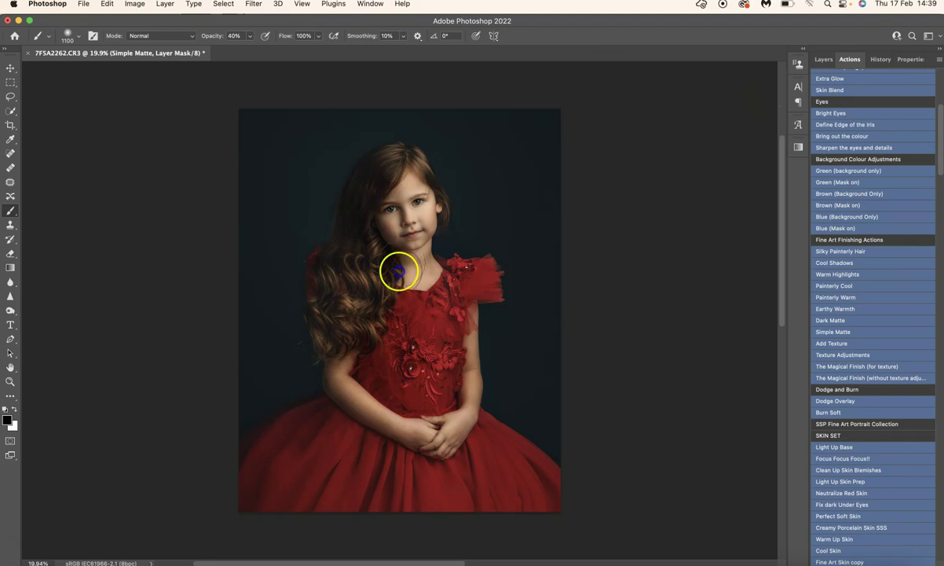
pyautogui.click(824, 59)
pyautogui.click(820, 128)
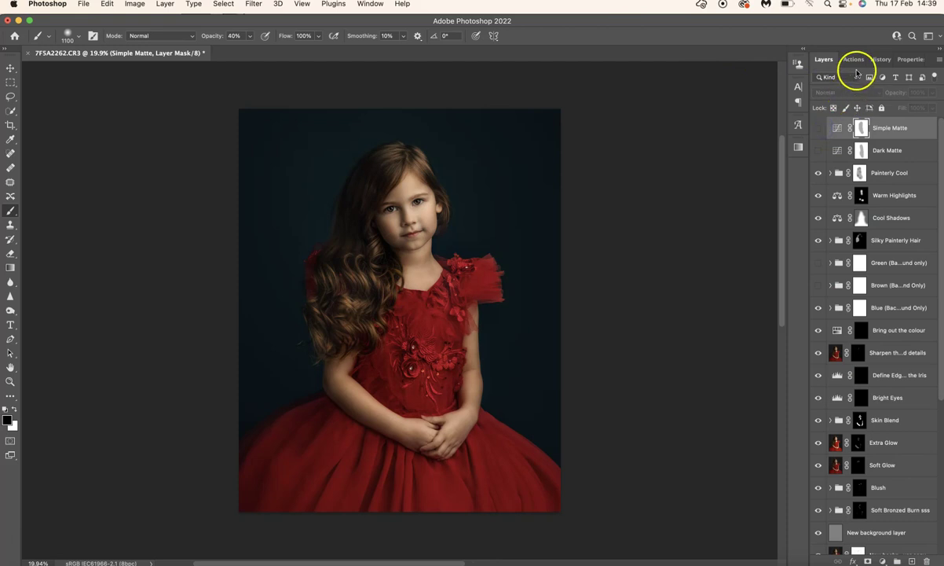
# Run the Add Texture action and continue past its instructions for placing a texture
pyautogui.click(853, 61)
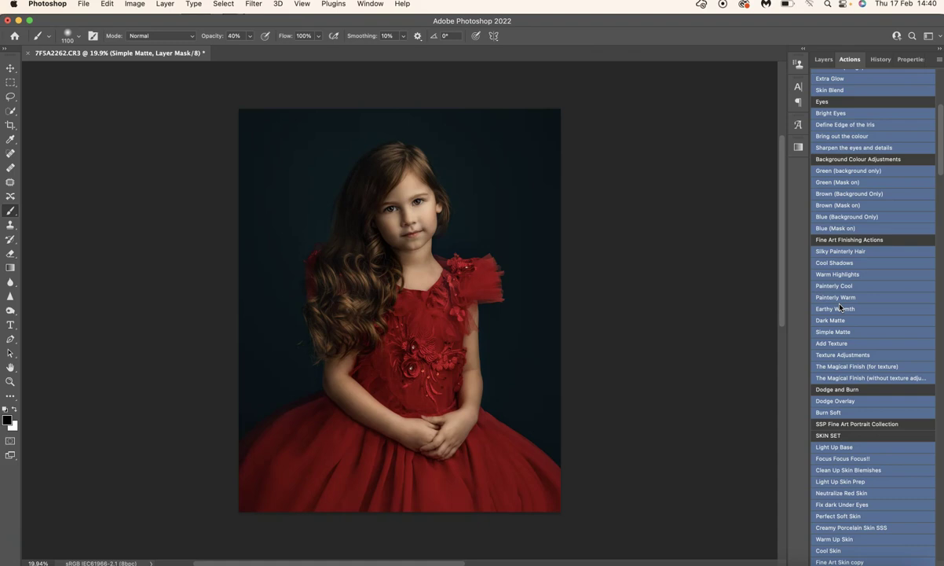
pyautogui.click(849, 347)
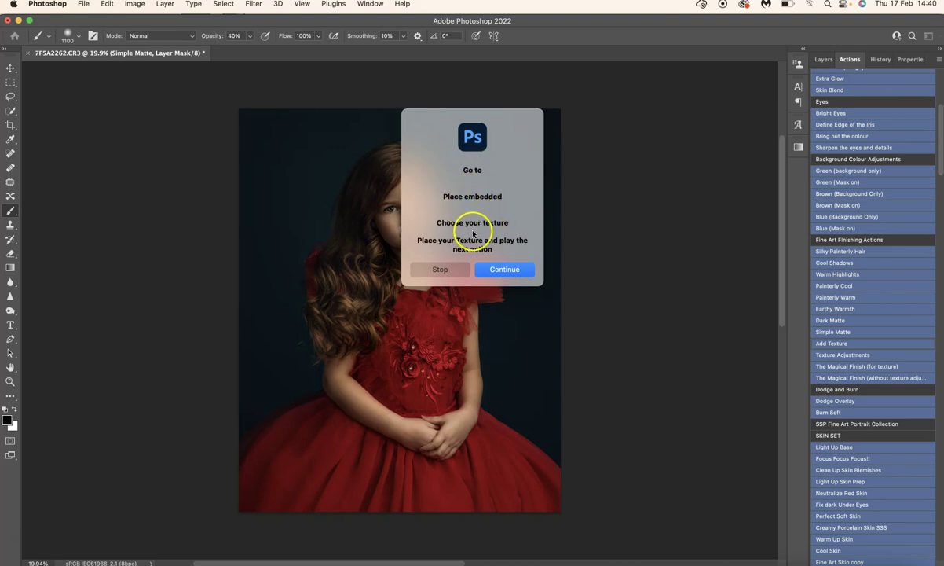
pyautogui.click(519, 271)
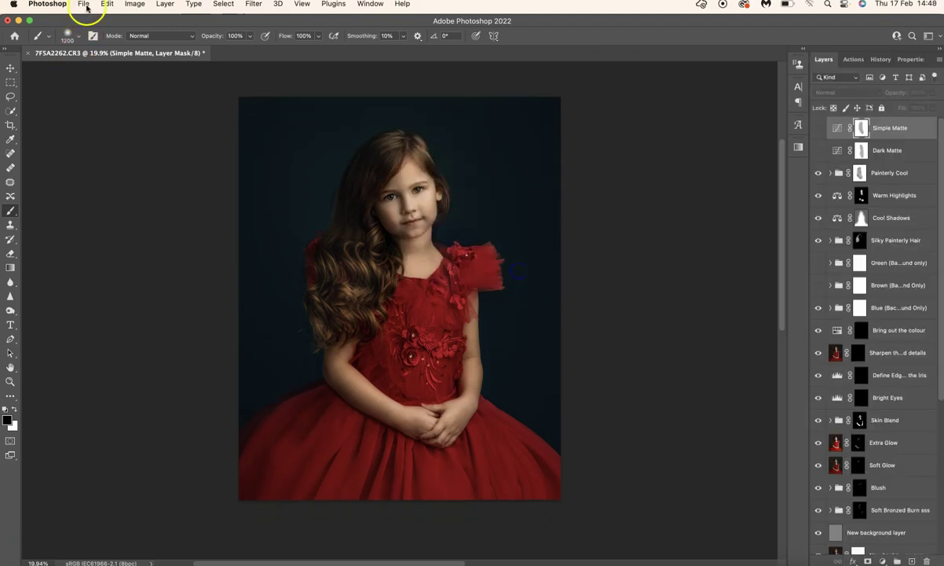
# Preview textures 6 and 7 in the Painterly Textures folder and place Painterly Portrait Texture Collection7.jpg as an embedded file
pyautogui.click(83, 5)
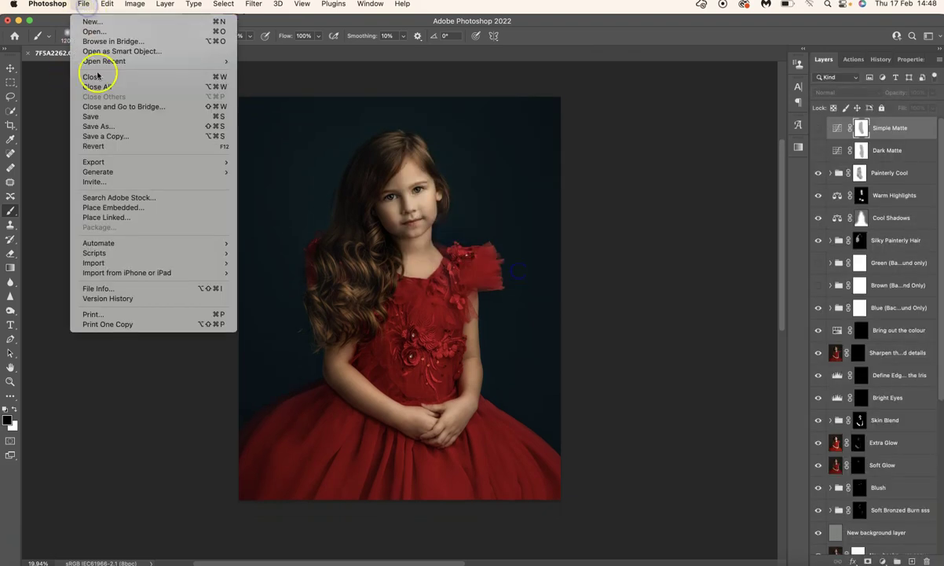
pyautogui.click(105, 207)
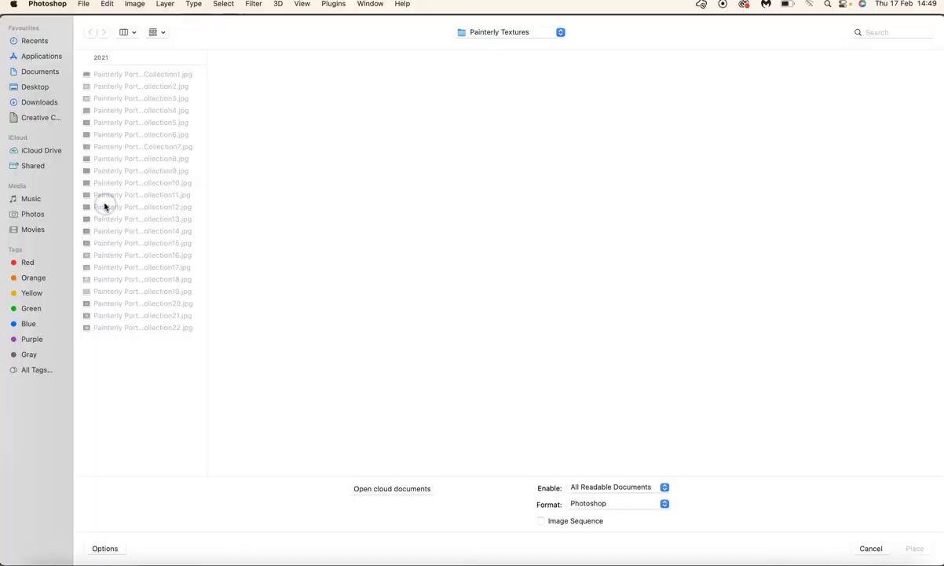
pyautogui.click(149, 136)
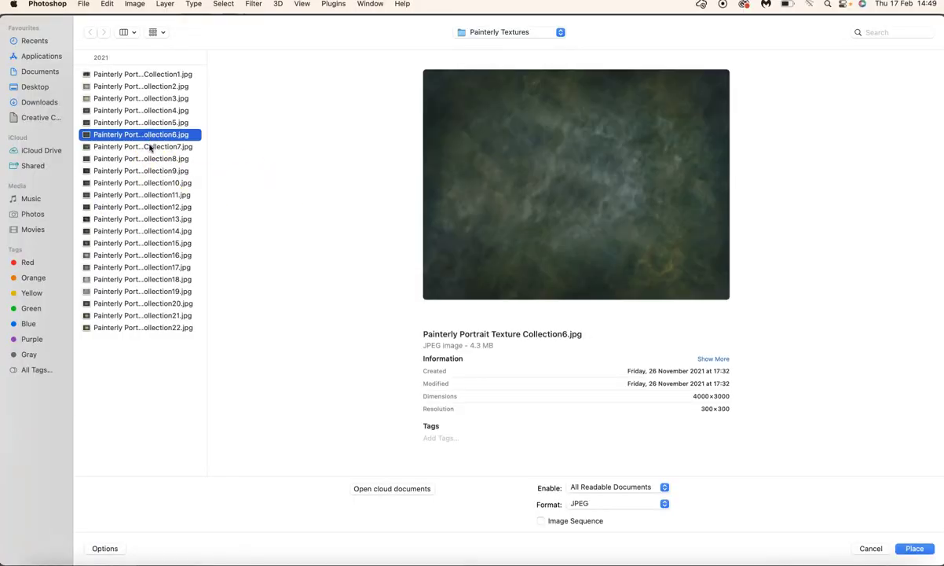
pyautogui.click(150, 147)
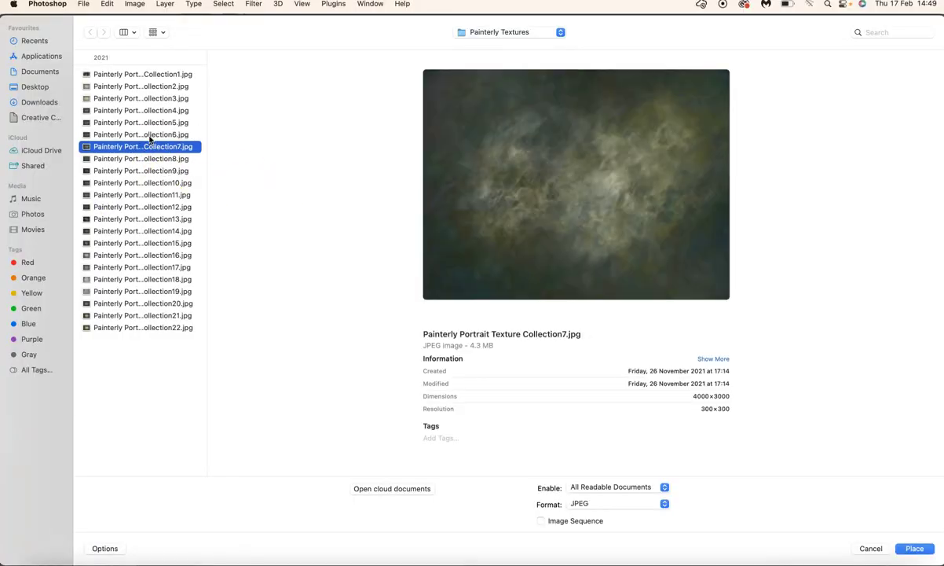
pyautogui.click(150, 135)
pyautogui.click(149, 147)
pyautogui.doubleClick(148, 147)
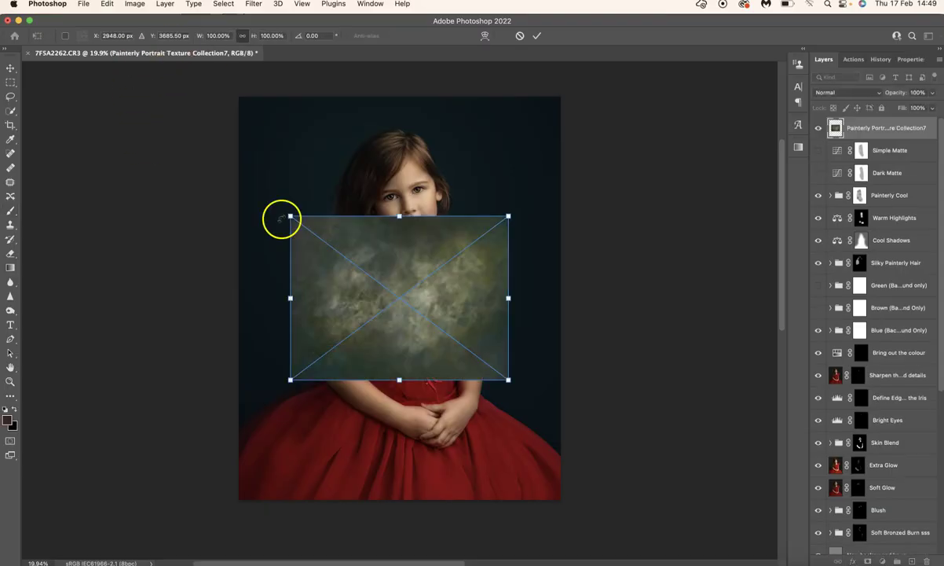
# Rotate the placed texture 90° counter clockwise and scale it to about 201% so it covers the whole portrait
pyautogui.click(108, 4)
pyautogui.moveTo(179, 251)
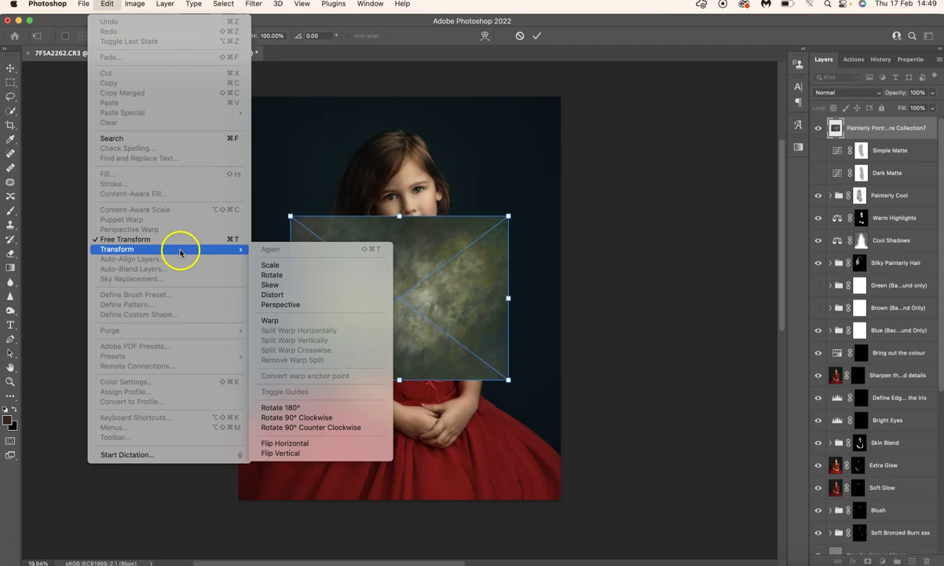
pyautogui.click(344, 431)
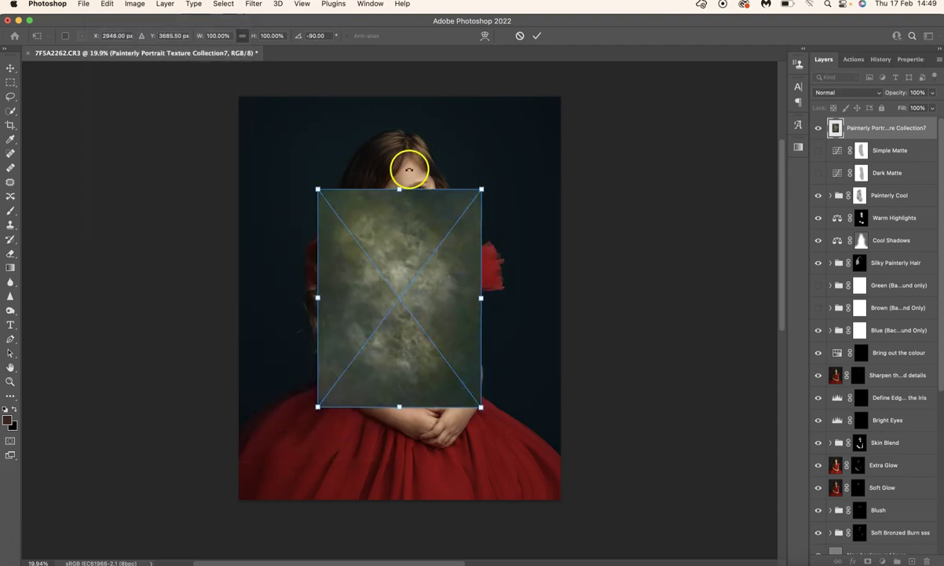
pyautogui.moveTo(401, 189); pyautogui.dragTo(399, 97)
pyautogui.moveTo(399, 405); pyautogui.dragTo(401, 536)
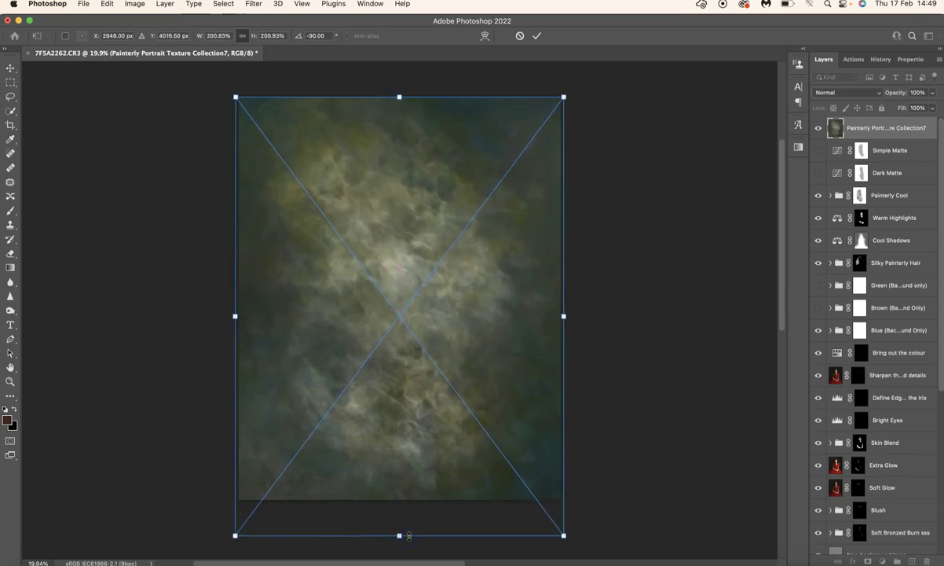
pyautogui.press('Return')
pyautogui.press('b')
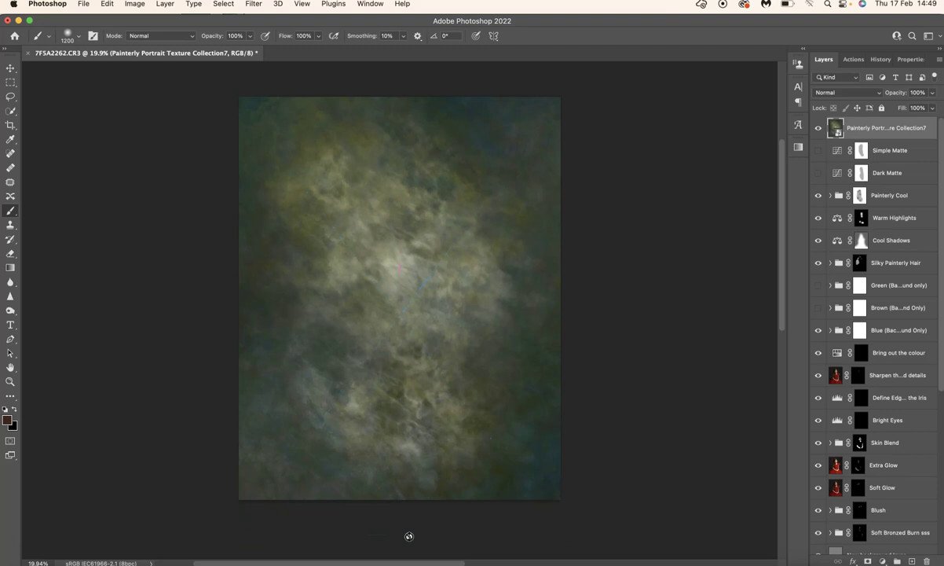
# Run the Texture Adjustments action on the placed texture layer
pyautogui.click(852, 59)
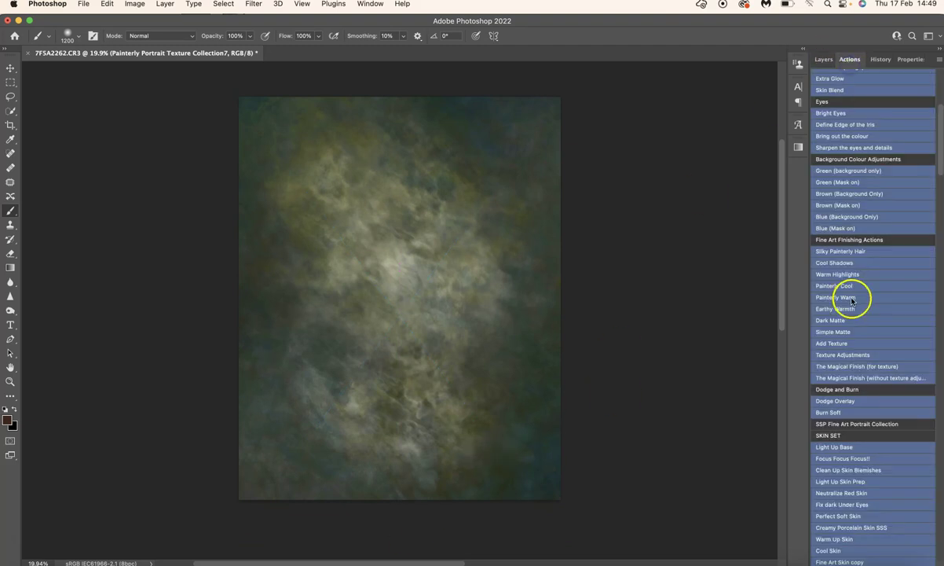
pyautogui.click(865, 359)
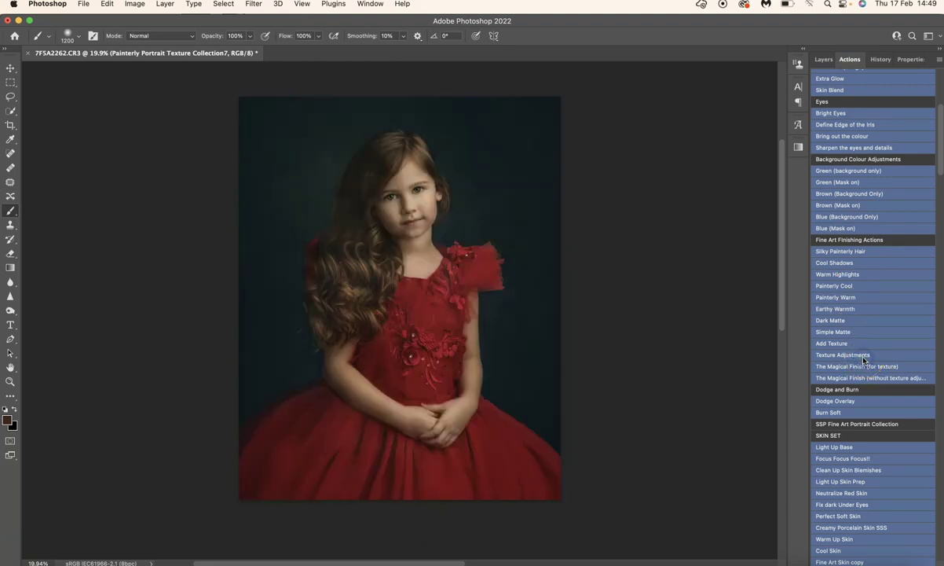
pyautogui.click(821, 59)
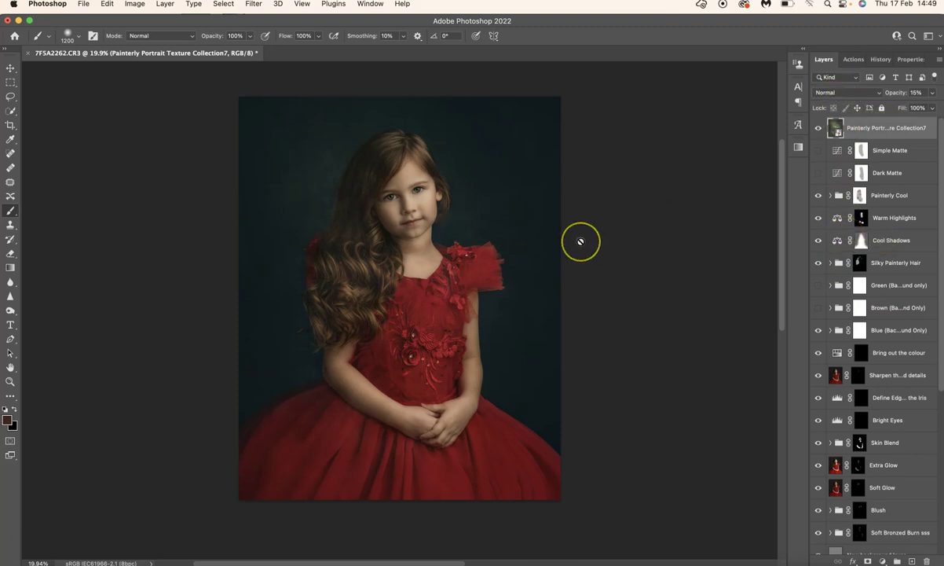
# Examine the texture close up around the face and background, and compare the portrait with the texture layer hidden and shown
pyautogui.scroll(3, 581, 241)
pyautogui.scroll(3, 581, 242)
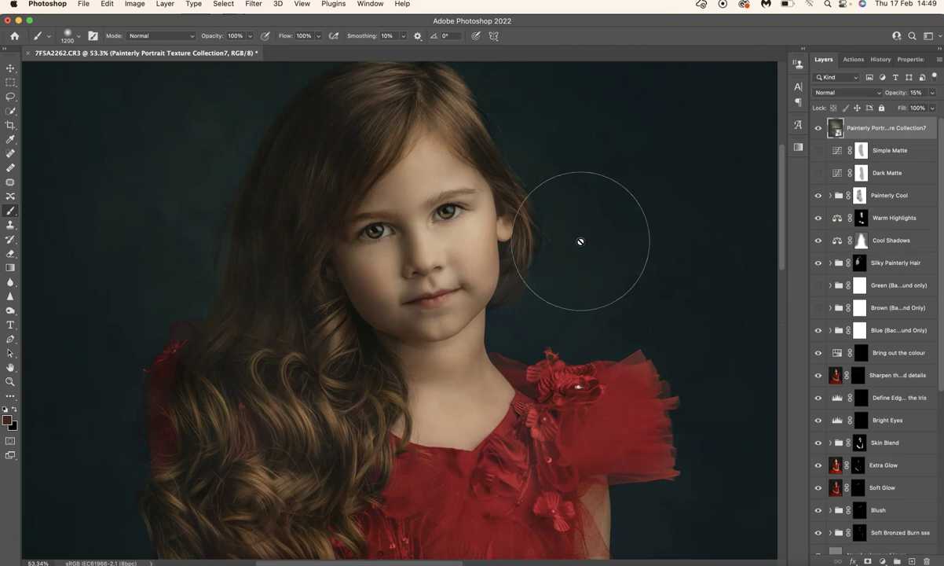
pyautogui.scroll(-5, 582, 248)
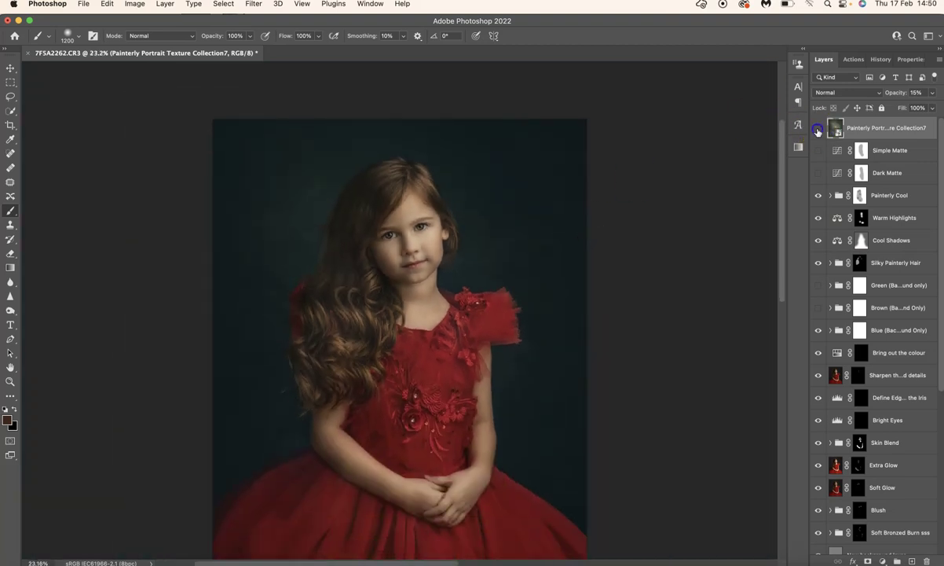
pyautogui.click(818, 128)
pyautogui.click(818, 128)
pyautogui.click(818, 128)
pyautogui.click(818, 128)
pyautogui.scroll(4, 618, 201)
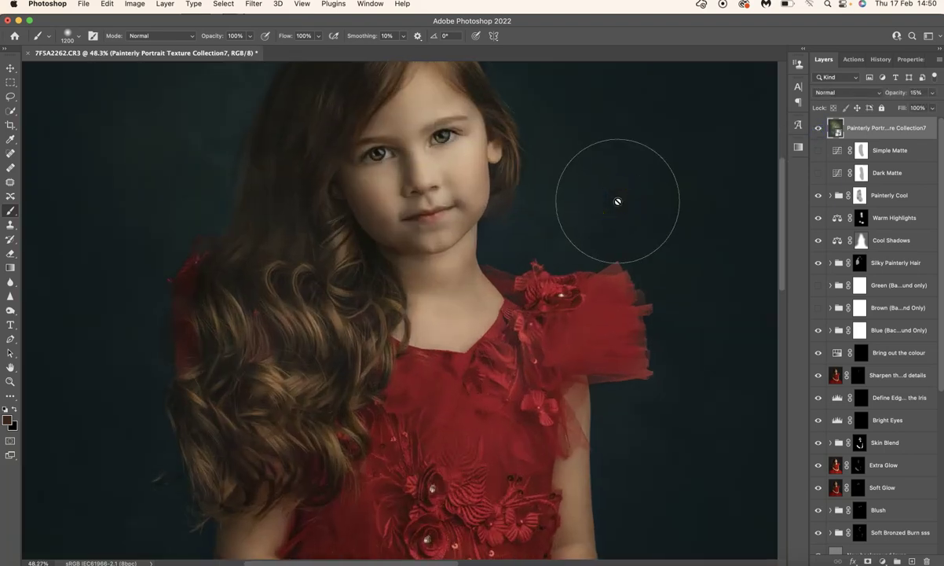
pyautogui.scroll(-4, 617, 201)
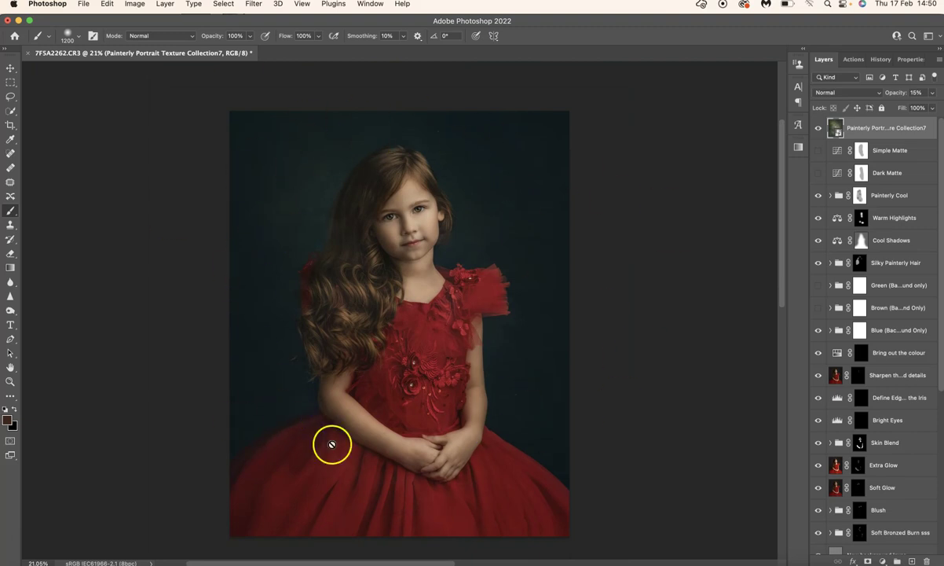
# Run The Magical Finish action and set the brush colour to white for painting on its layer mask
pyautogui.click(854, 59)
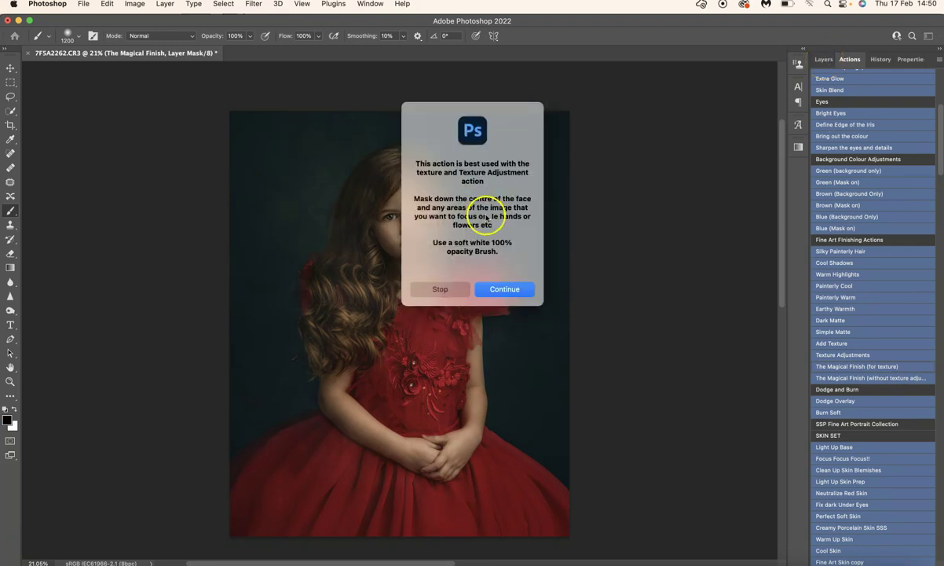
pyautogui.click(495, 288)
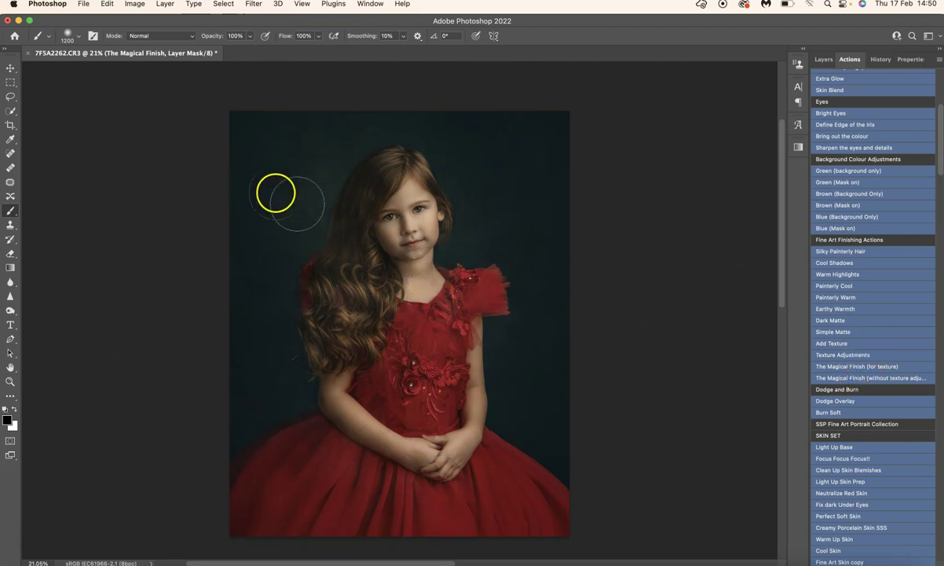
pyautogui.click(823, 59)
pyautogui.press('x')
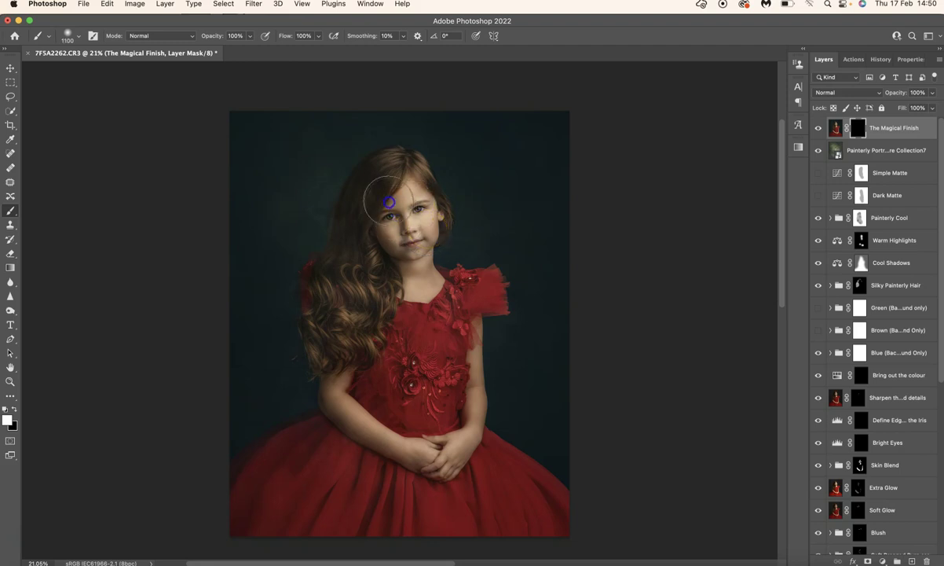
# Paint with white on The Magical Finish mask over the face, hands, dress bodice and upper hair, enlarging the brush to 1600 px
pyautogui.moveTo(338, 181)
pyautogui.mouseDown()
pyautogui.moveTo(380, 169)
pyautogui.moveTo(393, 217)
pyautogui.mouseUp()
pyautogui.moveTo(436, 461)
pyautogui.mouseDown()
pyautogui.moveTo(394, 444)
pyautogui.moveTo(442, 443)
pyautogui.mouseUp()
pyautogui.press(']')
pyautogui.press(']')
pyautogui.press(']')
pyautogui.moveTo(413, 395); pyautogui.dragTo(413, 280)
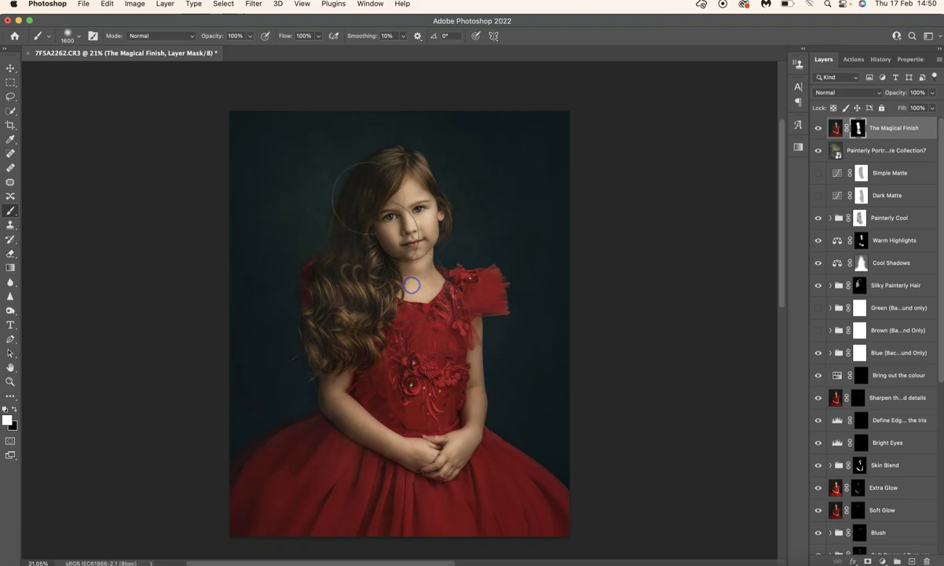
pyautogui.moveTo(385, 216)
pyautogui.mouseDown()
pyautogui.moveTo(374, 206)
pyautogui.moveTo(375, 169)
pyautogui.mouseUp()
# Reduce the brush to 332 px and paint The Magical Finish effect into the curls beside the neck and cheek
pyautogui.scroll(8, 563, 268)
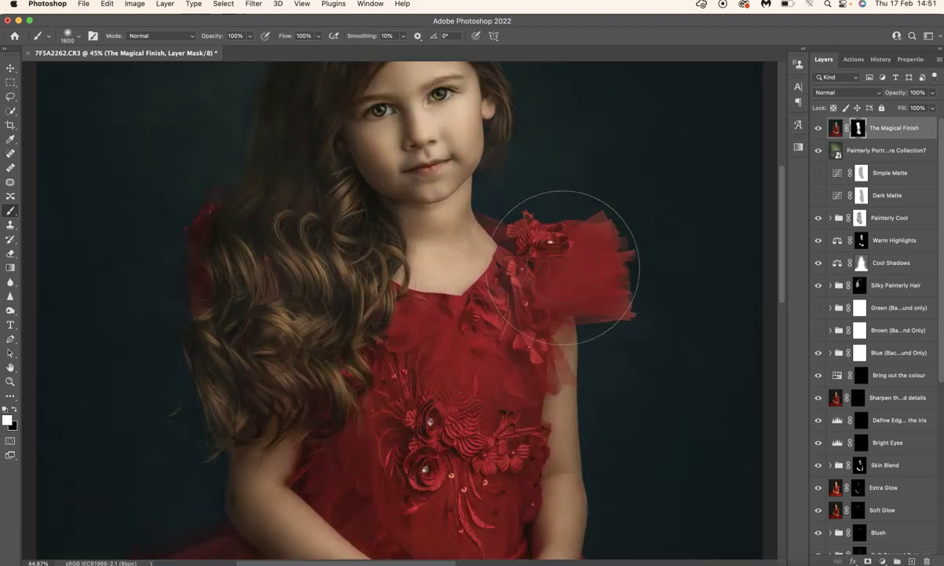
pyautogui.scroll(1, 563, 268)
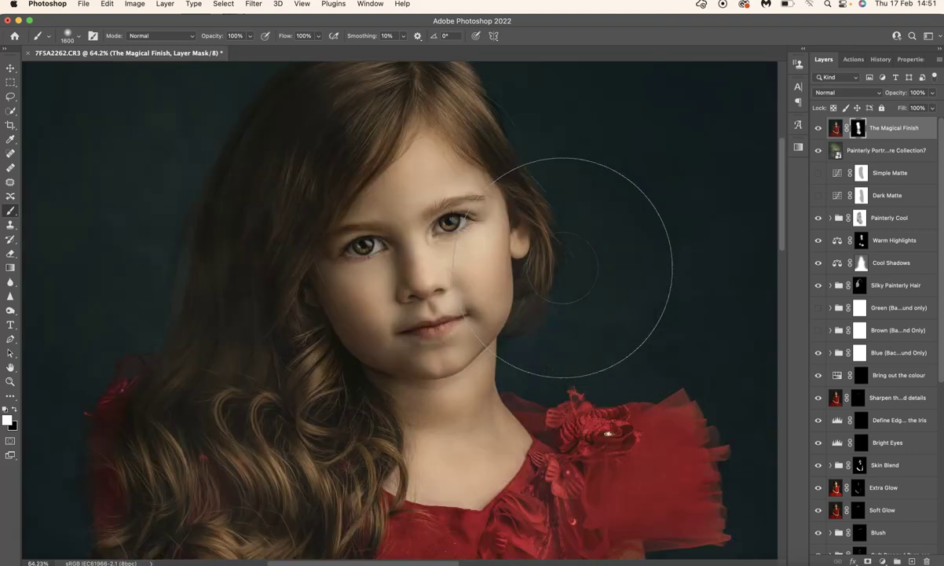
pyautogui.rightClick(563, 268)
pyautogui.moveTo(684, 294)
pyautogui.mouseDown()
pyautogui.moveTo(671, 302)
pyautogui.moveTo(678, 295)
pyautogui.mouseUp()
pyautogui.click(403, 405)
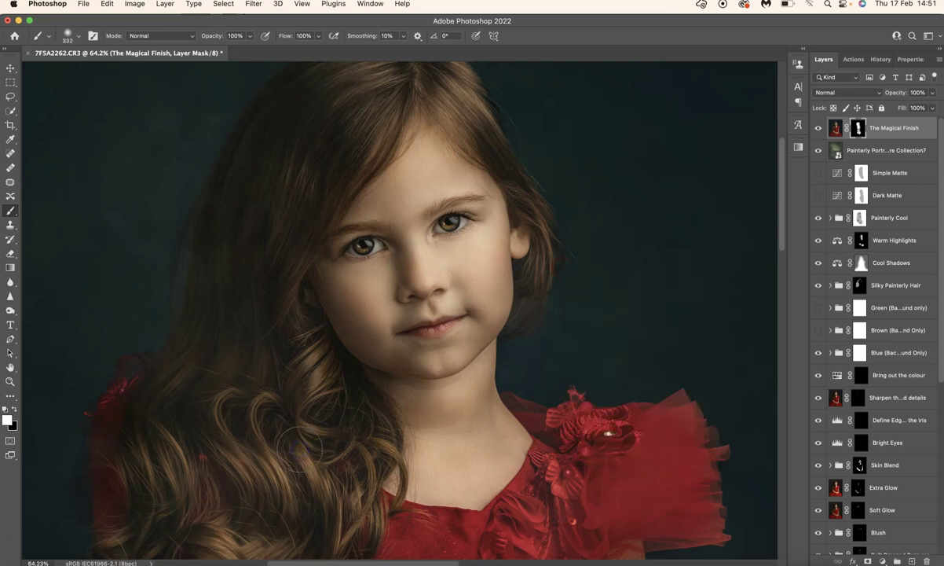
pyautogui.moveTo(299, 447)
pyautogui.mouseDown()
pyautogui.moveTo(342, 460)
pyautogui.moveTo(345, 489)
pyautogui.moveTo(322, 384)
pyautogui.moveTo(287, 335)
pyautogui.moveTo(305, 378)
pyautogui.moveTo(283, 333)
pyautogui.moveTo(358, 415)
pyautogui.moveTo(344, 540)
pyautogui.moveTo(324, 527)
pyautogui.moveTo(288, 352)
pyautogui.moveTo(264, 472)
pyautogui.mouseUp()
pyautogui.moveTo(292, 403)
pyautogui.mouseDown()
pyautogui.moveTo(376, 390)
pyautogui.moveTo(333, 360)
pyautogui.moveTo(341, 342)
pyautogui.moveTo(370, 336)
pyautogui.mouseUp()
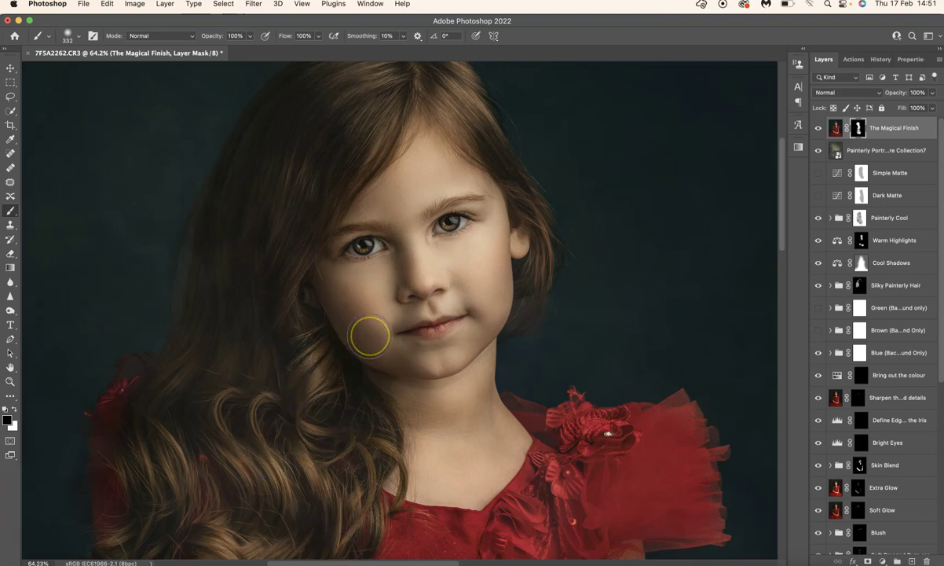
# Refine The Magical Finish mask over both cheeks with black and white at 40% brush opacity, enlarging the brush to 600 px
pyautogui.moveTo(376, 352)
pyautogui.mouseDown()
pyautogui.moveTo(365, 344)
pyautogui.moveTo(370, 298)
pyautogui.mouseUp()
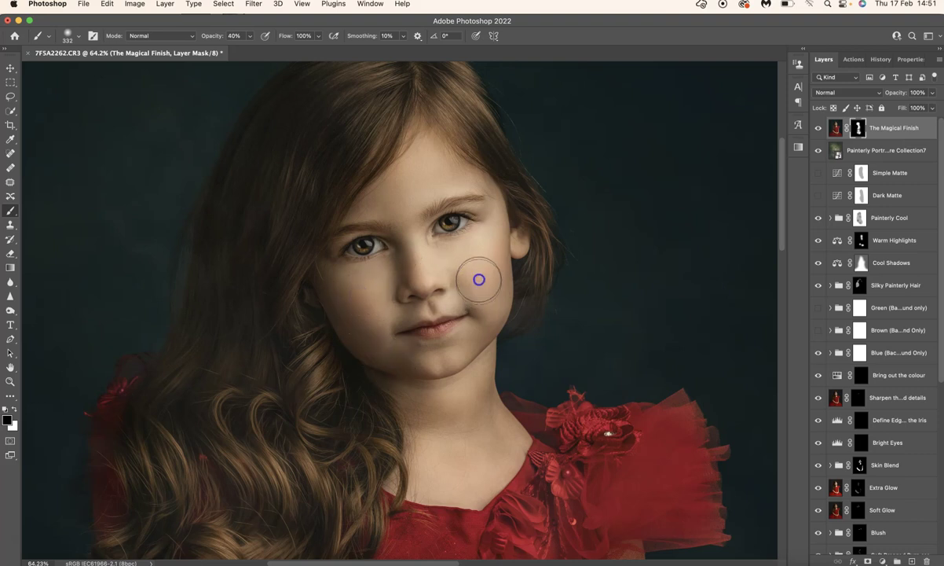
pyautogui.press('x')
pyautogui.moveTo(452, 265); pyautogui.dragTo(481, 275)
pyautogui.moveTo(389, 286)
pyautogui.mouseDown()
pyautogui.moveTo(398, 314)
pyautogui.moveTo(370, 316)
pyautogui.mouseUp()
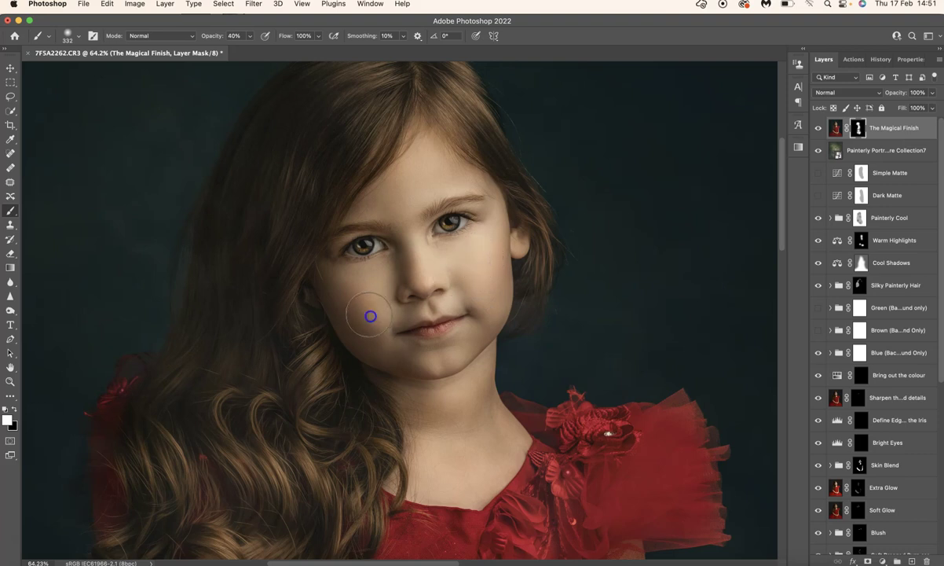
pyautogui.moveTo(491, 77); pyautogui.dragTo(469, 299)
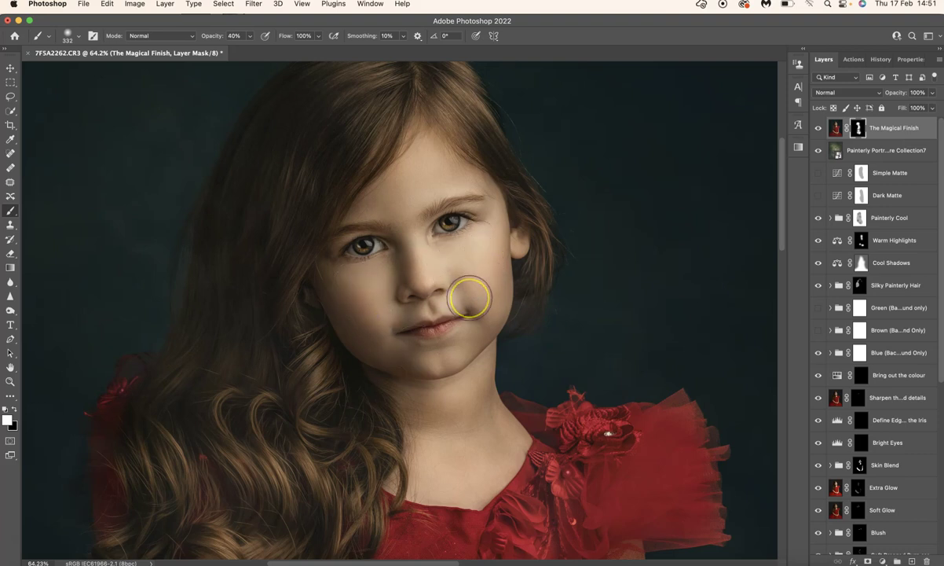
pyautogui.scroll(-6, 469, 298)
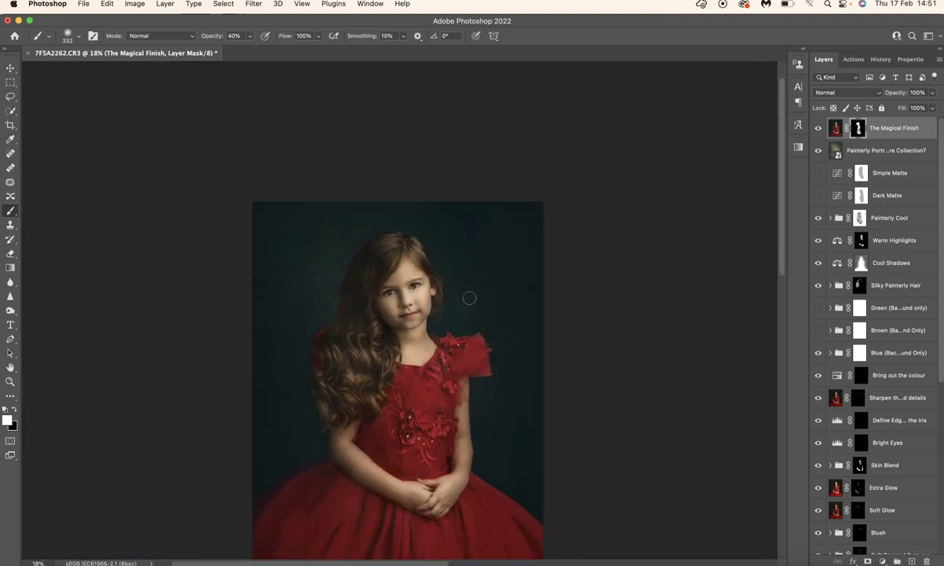
pyautogui.moveTo(423, 330); pyautogui.dragTo(415, 344)
# Compare the portrait with The Magical Finish layer hidden and shown, and examine the face close up
pyautogui.click(819, 128)
pyautogui.click(818, 128)
pyautogui.click(819, 128)
pyautogui.click(819, 128)
pyautogui.scroll(-3, 574, 268)
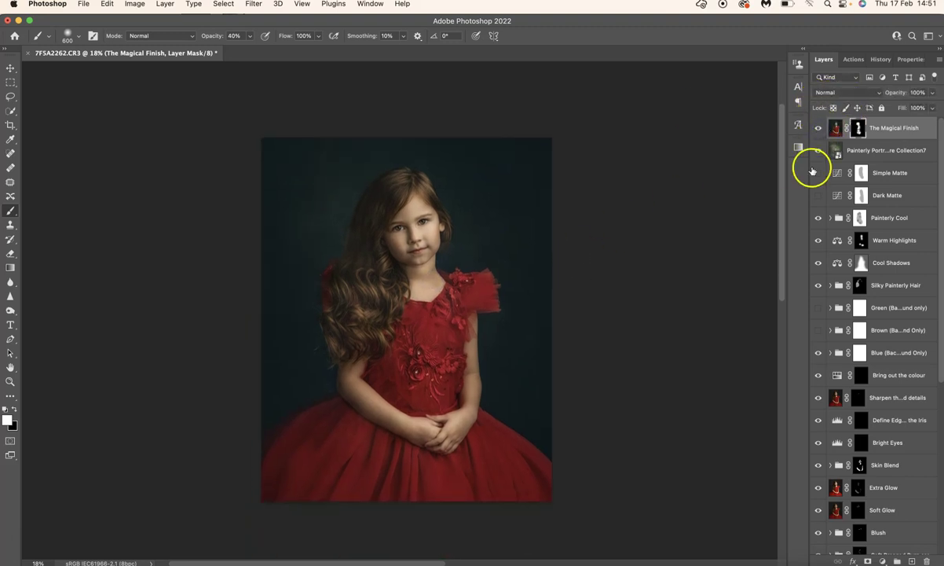
pyautogui.click(818, 130)
pyautogui.click(818, 129)
pyautogui.click(818, 130)
pyautogui.click(818, 129)
pyautogui.scroll(5, 618, 252)
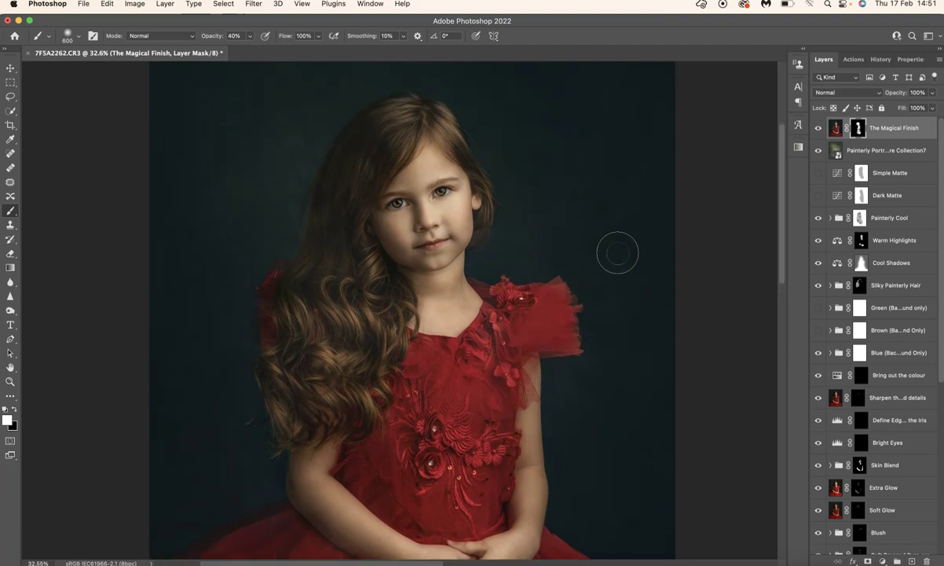
pyautogui.scroll(4, 618, 251)
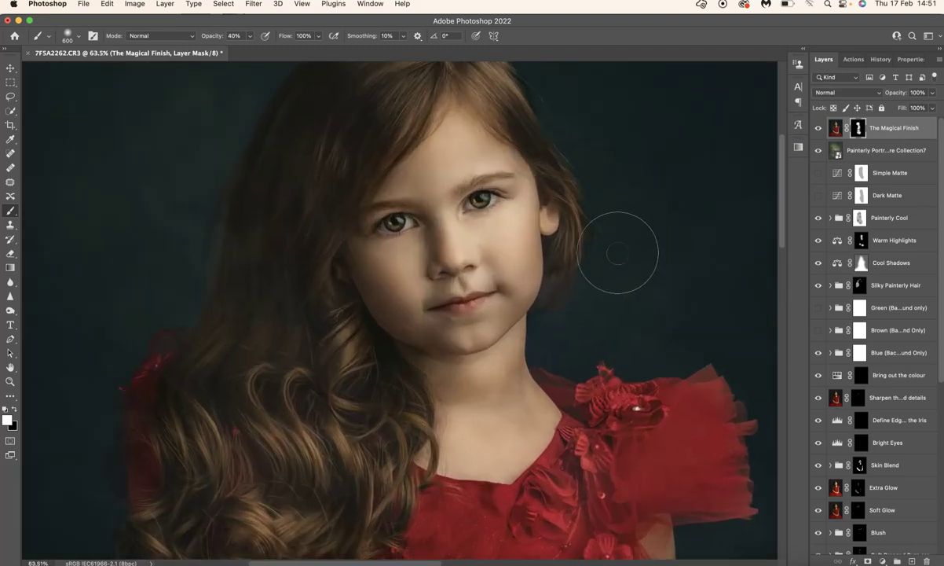
# Create two merged copies of the portrait above all layers with the New Background Layer action
pyautogui.click(851, 60)
pyautogui.click(487, 248)
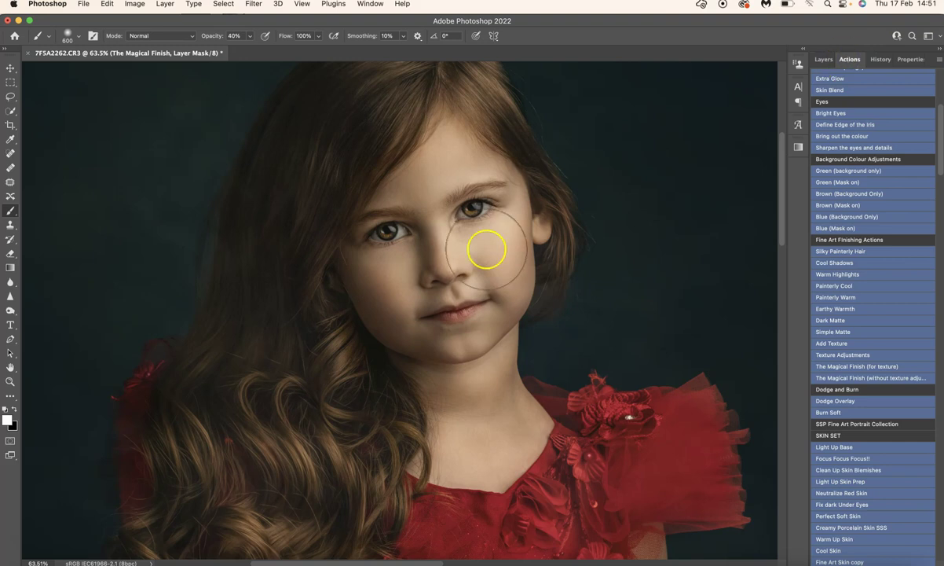
pyautogui.scroll(-10, 843, 484)
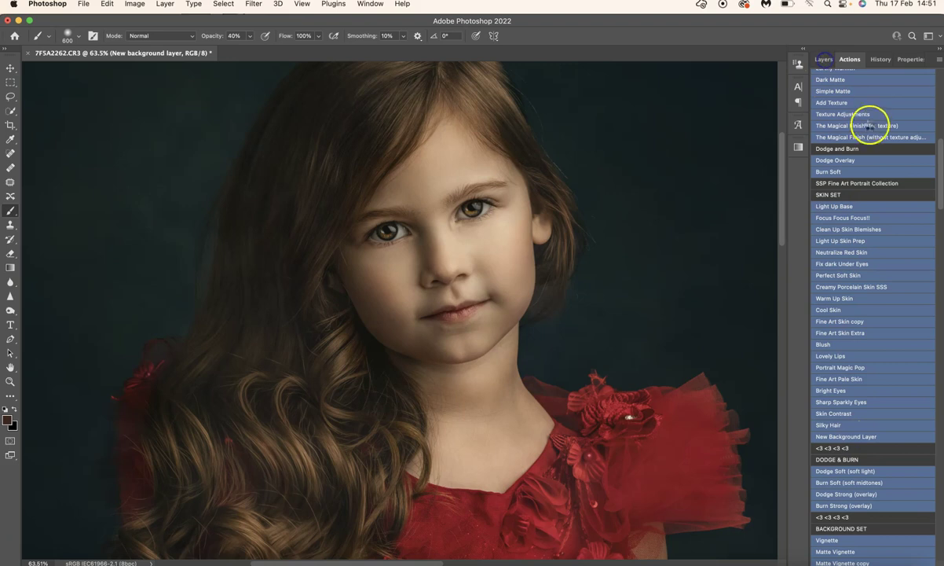
# Rename the uppermost merged copy as texture and the merged copy beneath it as colour
pyautogui.click(859, 132)
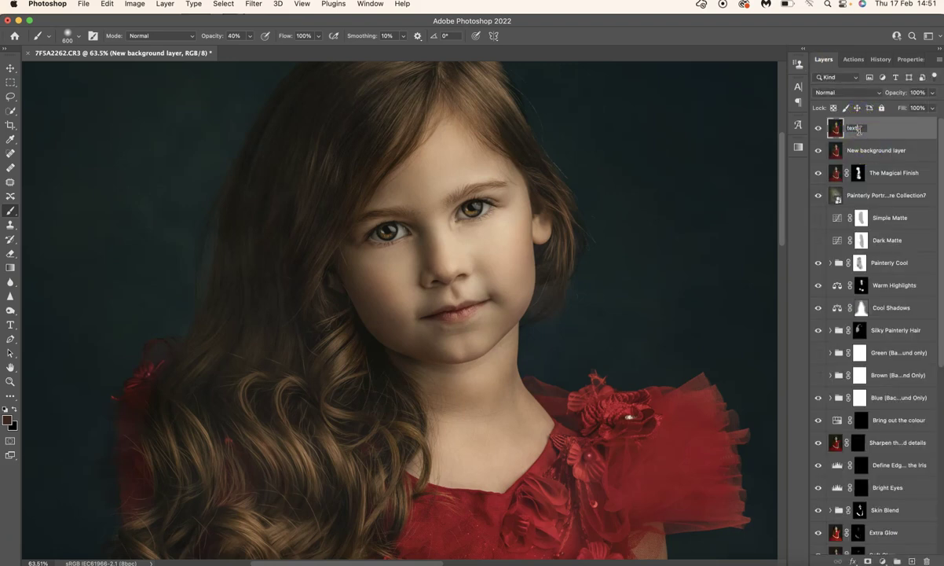
pyautogui.write('texture')
pyautogui.click(843, 133)
pyautogui.doubleClick(878, 152)
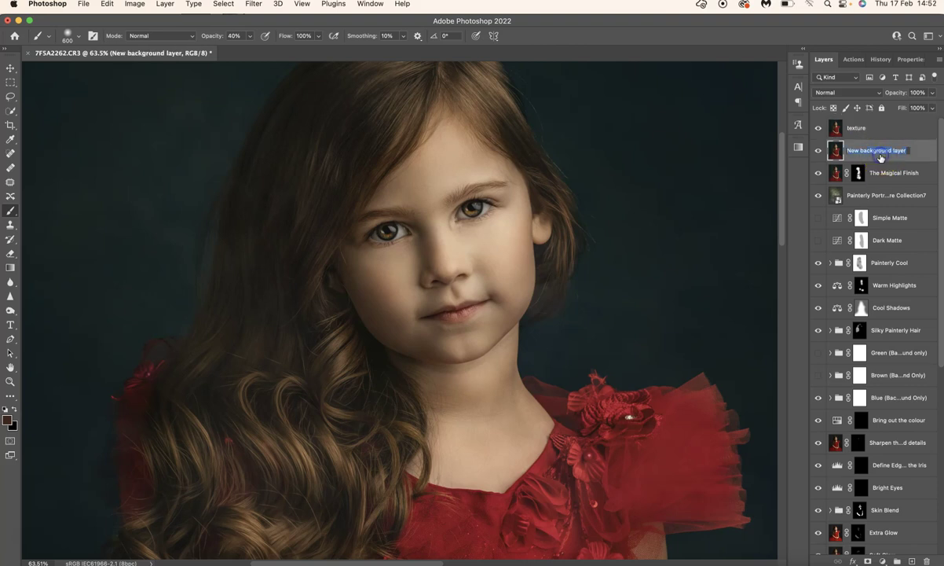
pyautogui.write('colour')
pyautogui.press('Return')
# Hide the texture layer and apply a Gaussian Blur with a 9.5 px radius to the colour layer
pyautogui.click(819, 130)
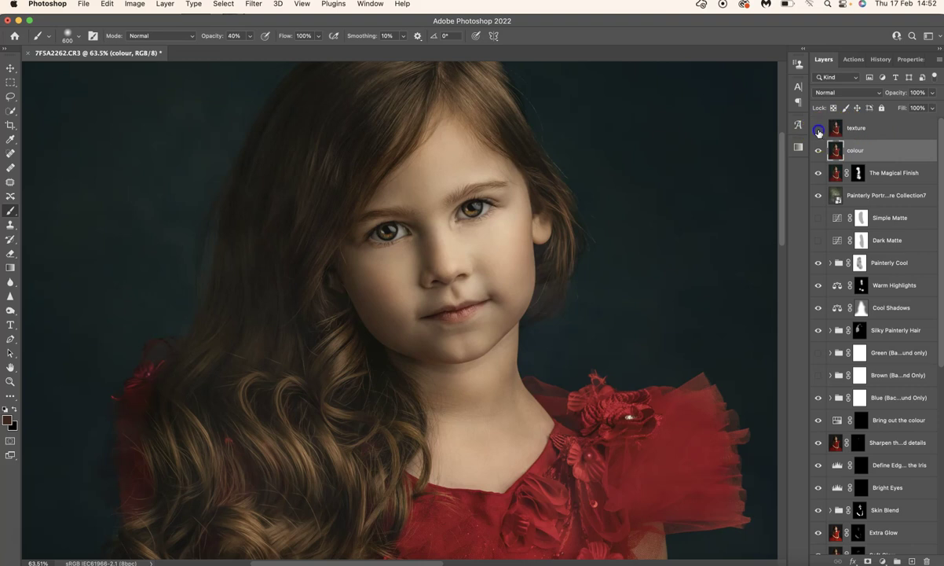
pyautogui.click(252, 5)
pyautogui.moveTo(285, 148)
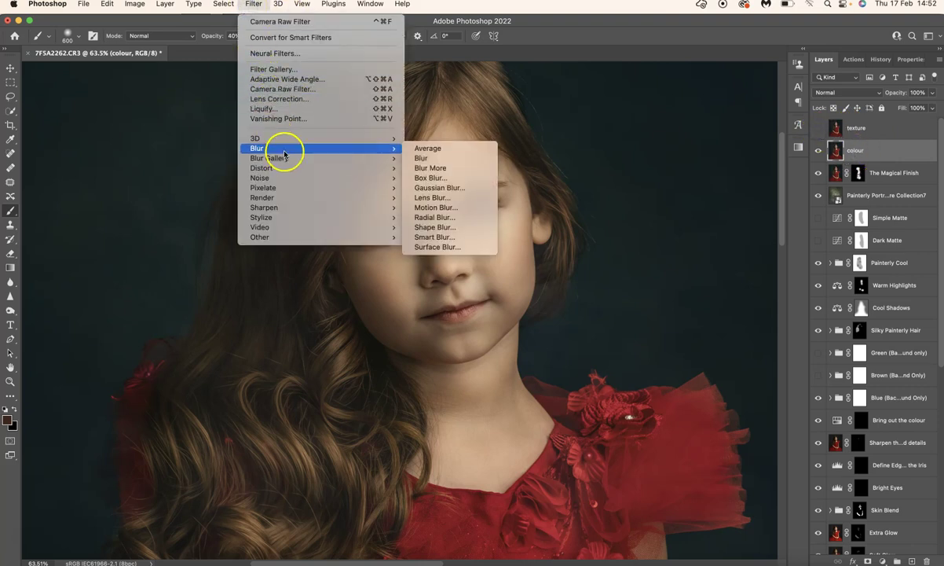
pyautogui.click(460, 191)
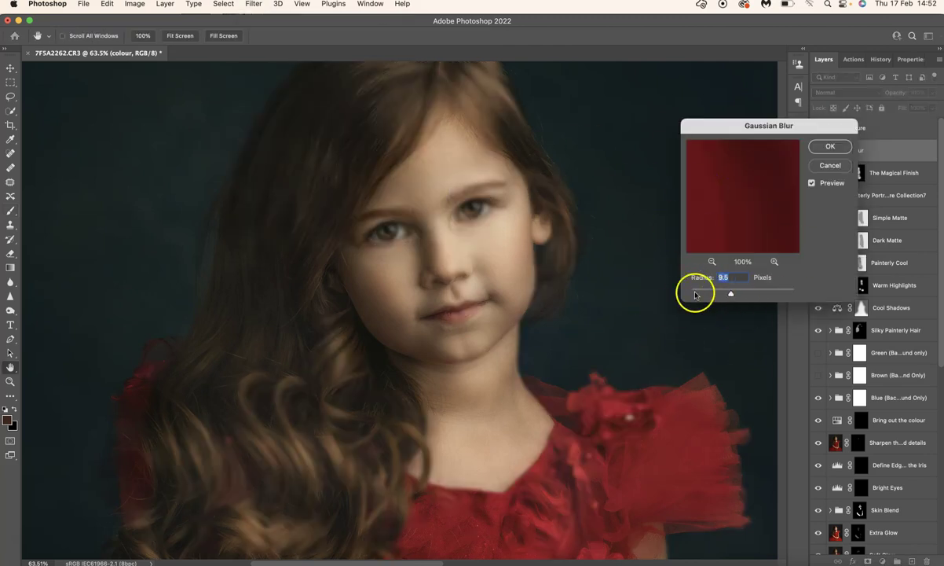
pyautogui.click(827, 153)
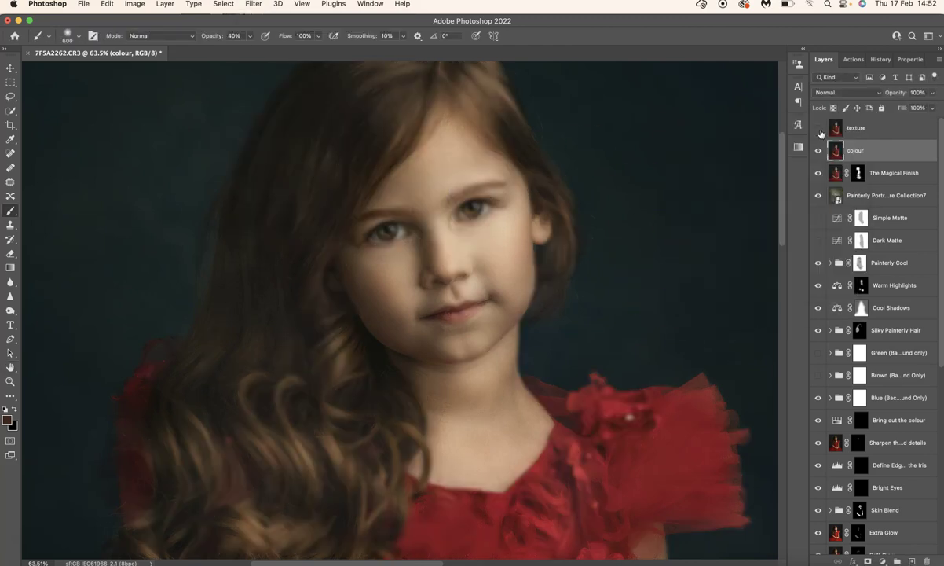
# Show the texture layer and run Apply Image on it with the colour layer's inverted RGB channel, Add blending, scale 2 and offset 0
pyautogui.click(855, 128)
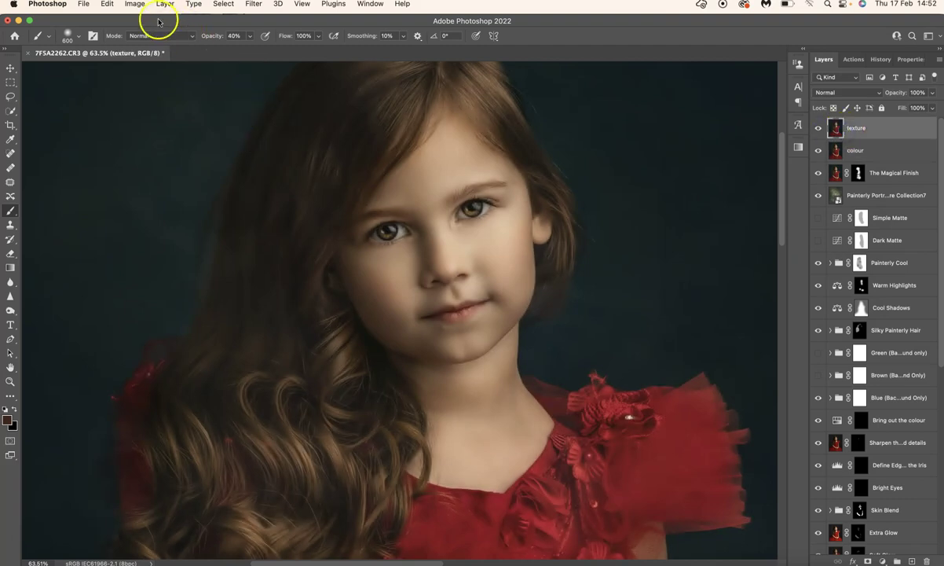
pyautogui.click(135, 4)
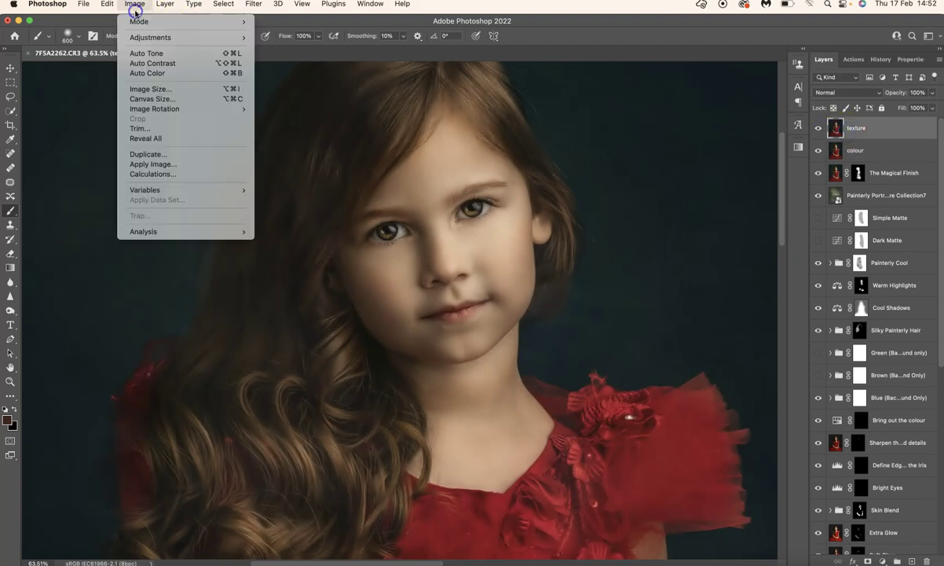
pyautogui.click(167, 163)
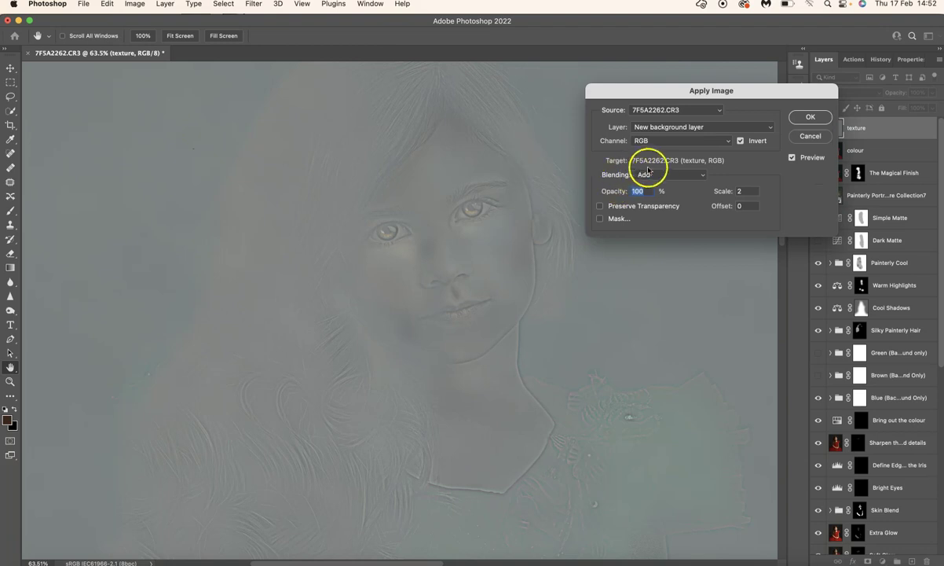
pyautogui.click(638, 126)
pyautogui.scroll(15, 658, 40)
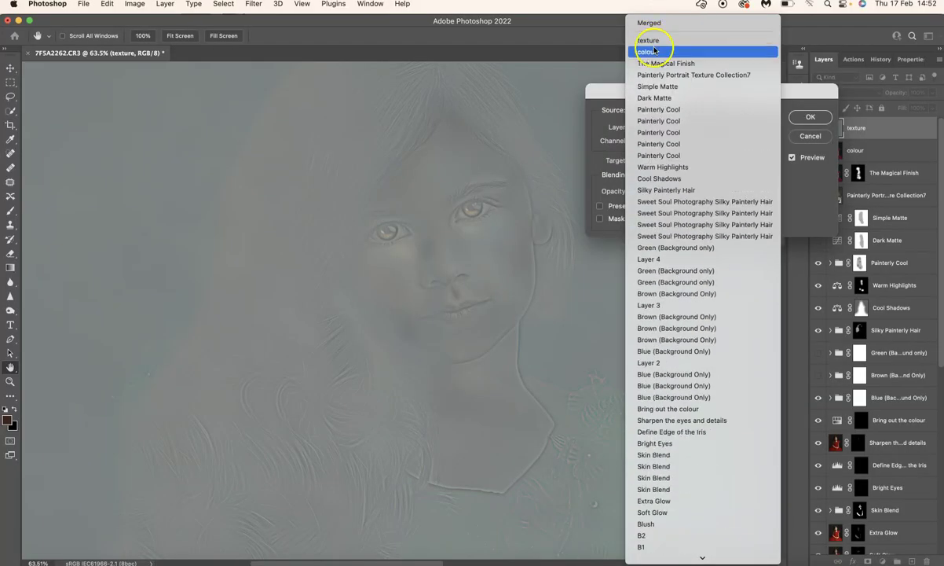
pyautogui.click(655, 51)
pyautogui.click(741, 142)
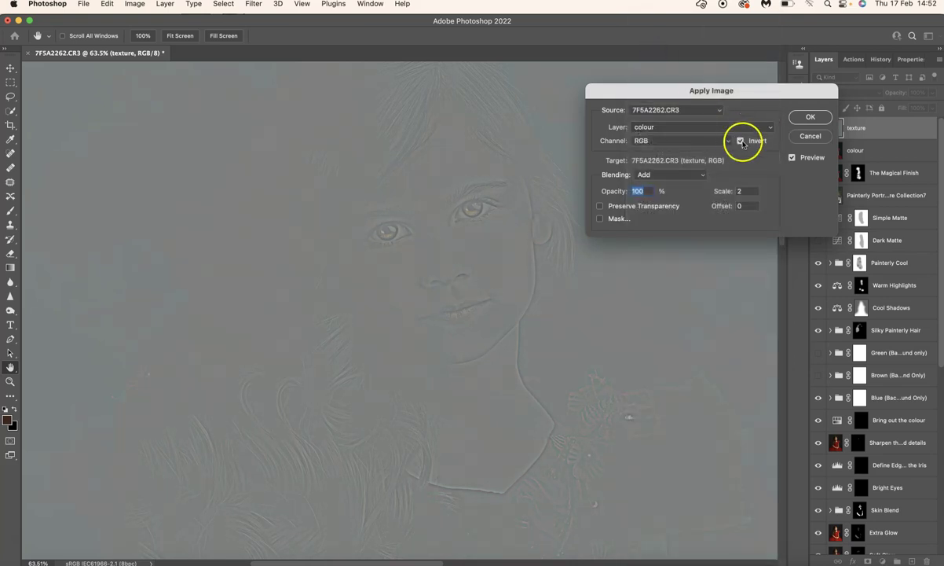
pyautogui.click(801, 118)
# Set the texture layer's blend mode to Linear Light and duplicate the colour layer
pyautogui.click(846, 94)
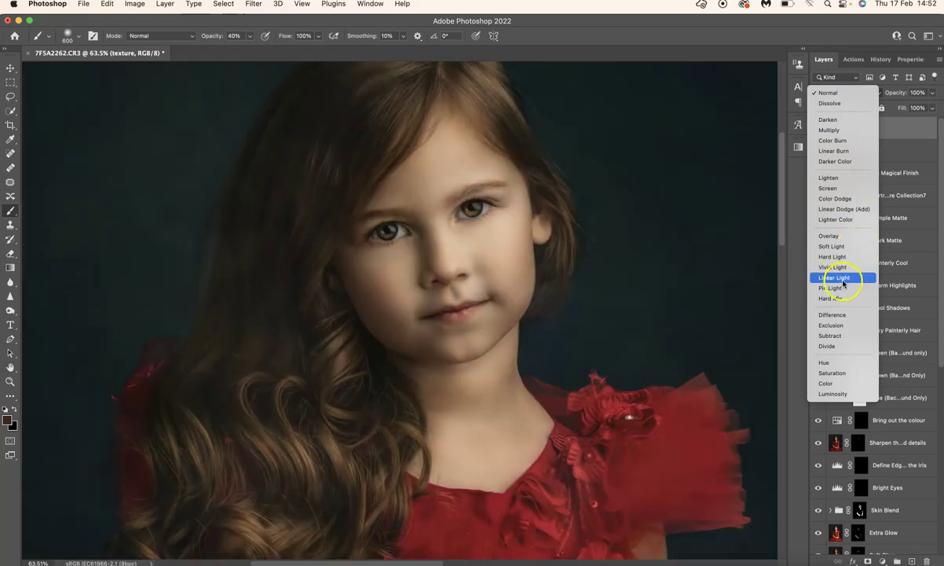
pyautogui.press('Escape')
pyautogui.click(869, 150)
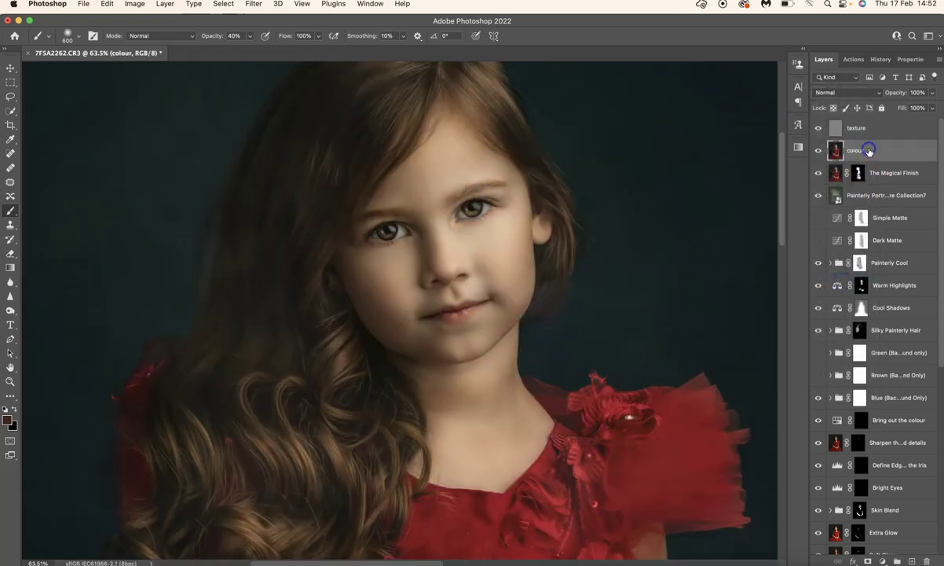
pyautogui.hotkey('ctrl', 'j')
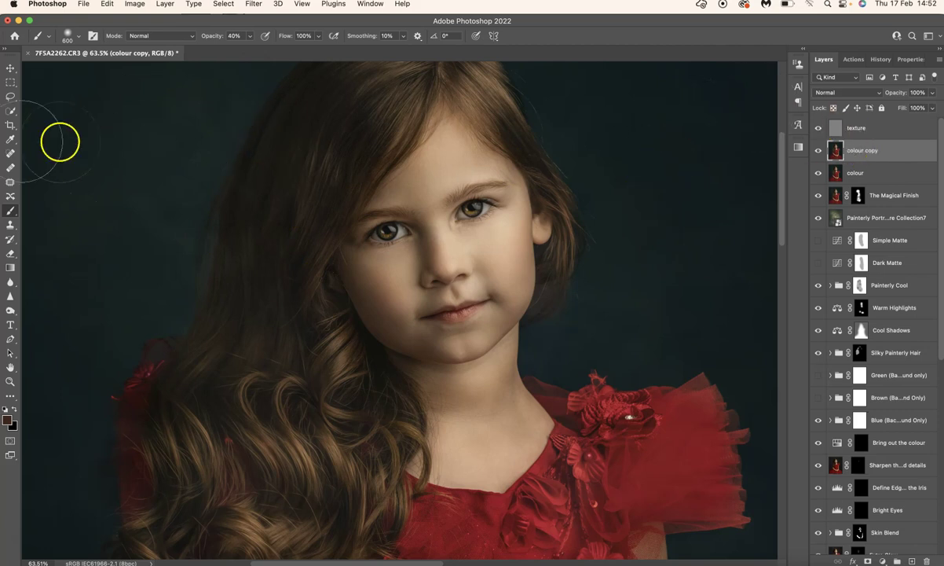
# Lasso the shadowed cheek and side of the nose with a 15 px feather and apply a 26.1 px Gaussian Blur
pyautogui.click(10, 95)
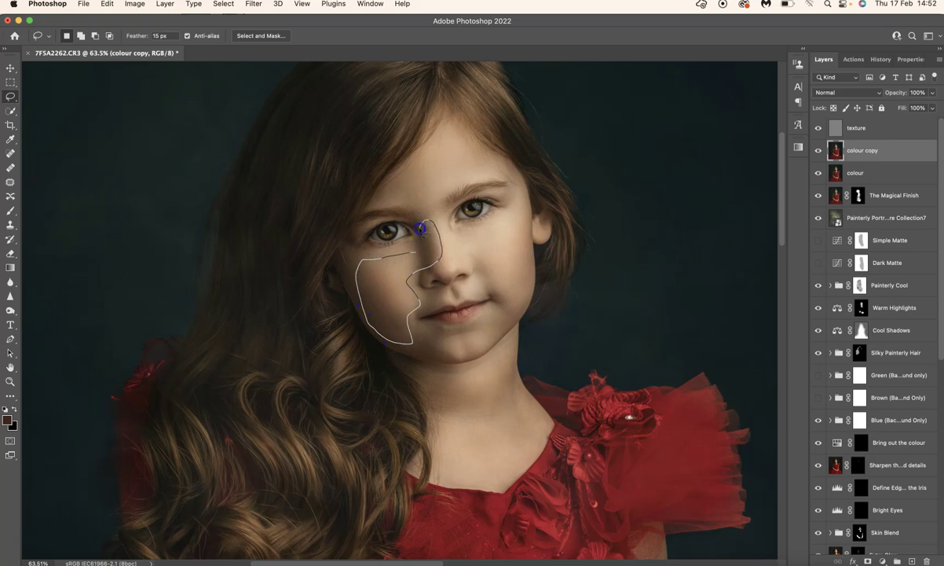
pyautogui.click(253, 4)
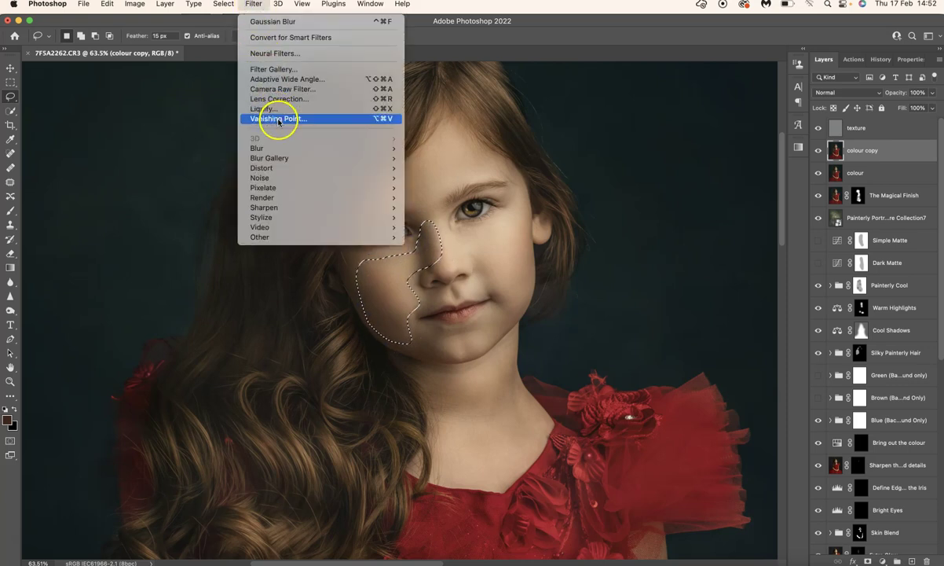
pyautogui.moveTo(290, 152)
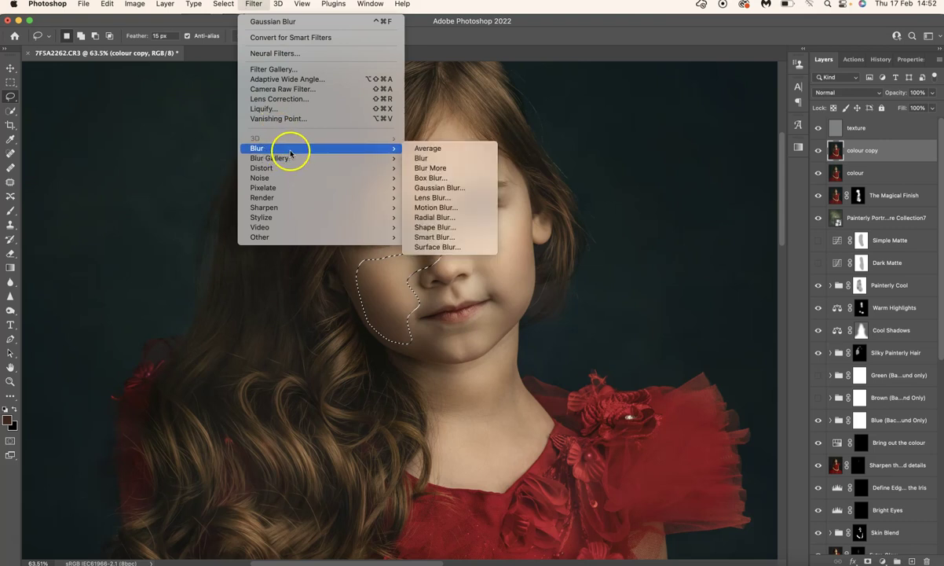
pyautogui.click(438, 187)
pyautogui.moveTo(729, 287); pyautogui.dragTo(742, 294)
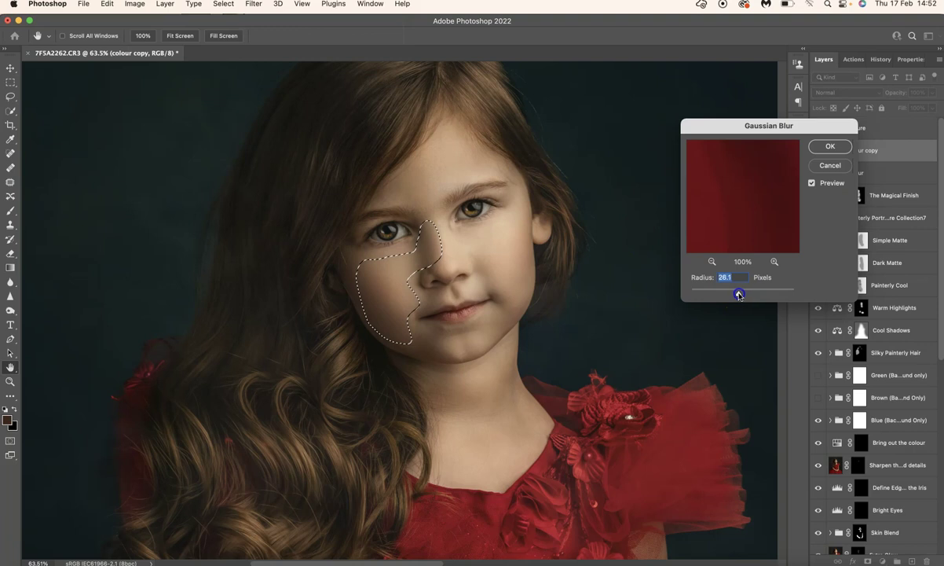
pyautogui.click(813, 185)
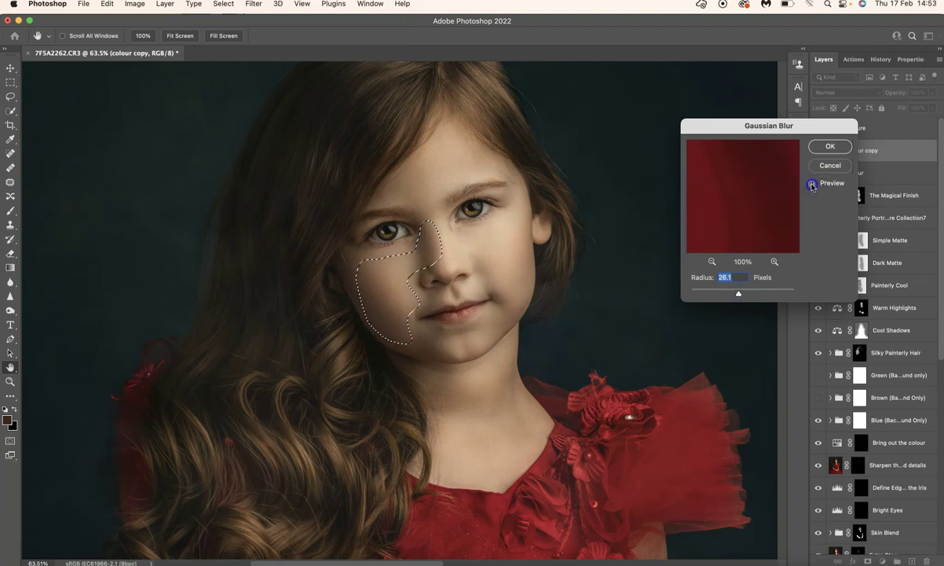
pyautogui.click(830, 147)
# Lasso the brighter cheek below the eye and repeat the Gaussian Blur on it
pyautogui.click(445, 318)
pyautogui.click(456, 234)
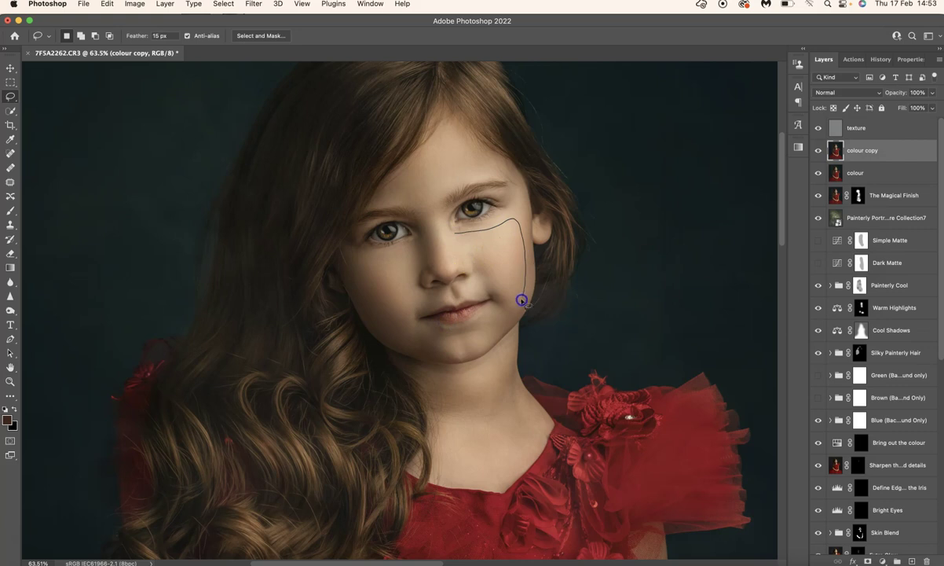
pyautogui.moveTo(501, 275)
pyautogui.mouseDown()
pyautogui.moveTo(466, 255)
pyautogui.moveTo(457, 235)
pyautogui.mouseUp()
pyautogui.click(254, 4)
pyautogui.click(259, 21)
# Lasso the skin around the brow and upper nose bridge and repeat the Gaussian Blur on it
pyautogui.click(333, 176)
pyautogui.click(423, 192)
pyautogui.moveTo(437, 193); pyautogui.dragTo(417, 192)
pyautogui.click(254, 4)
pyautogui.click(266, 22)
# Lasso the skin beside the shadowed mouth corner and the lower chin, repeating the Gaussian Blur on each area
pyautogui.click(439, 314)
pyautogui.scroll(-1, 463, 362)
pyautogui.click(435, 271)
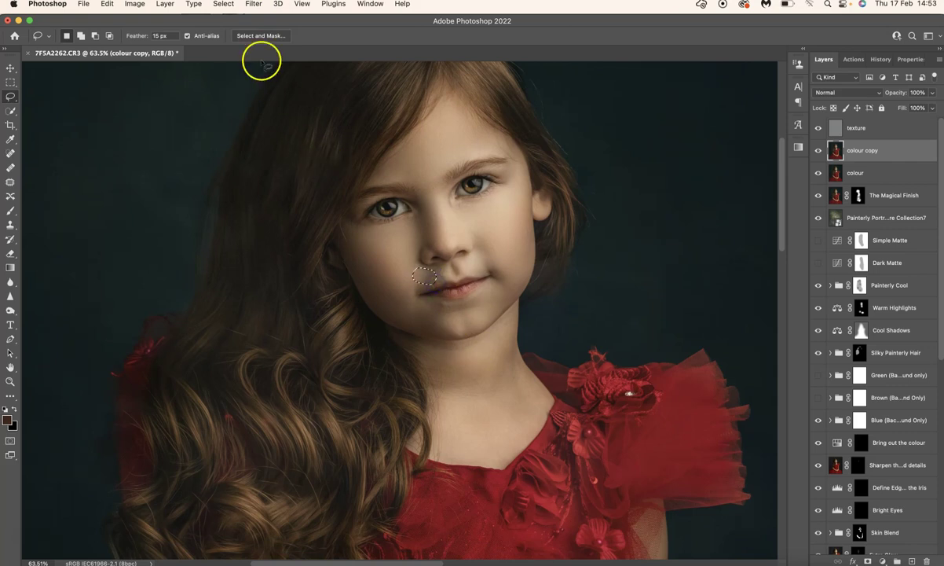
pyautogui.click(253, 4)
pyautogui.click(260, 22)
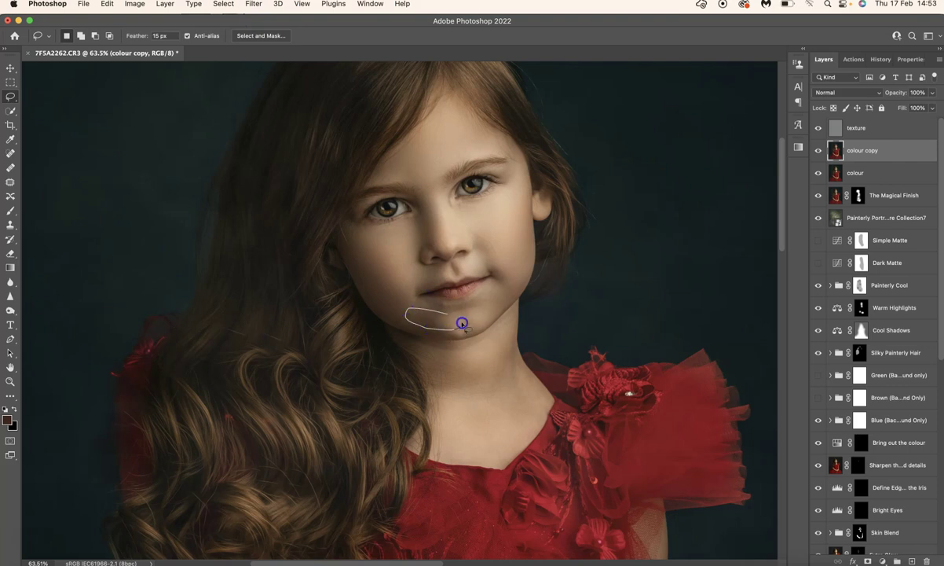
pyautogui.click(253, 4)
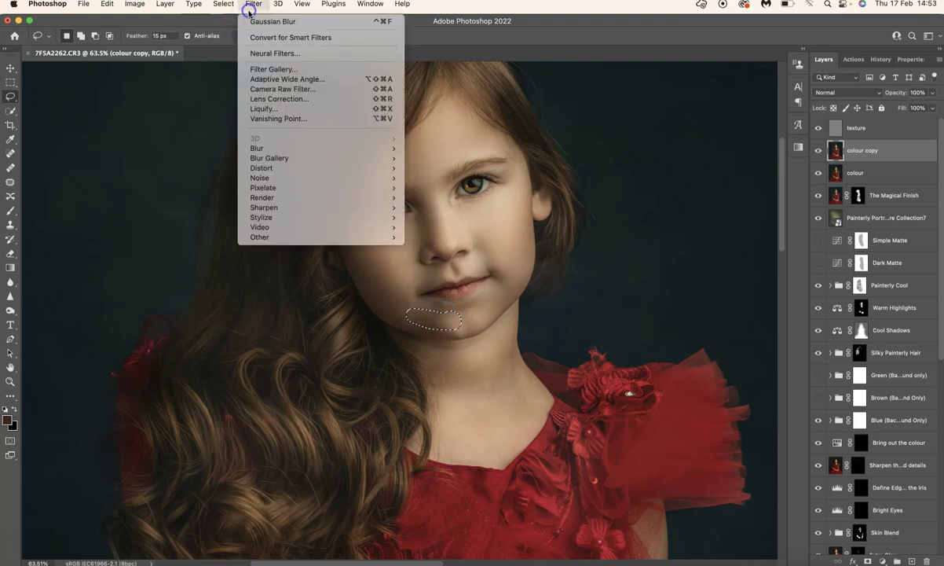
pyautogui.click(249, 22)
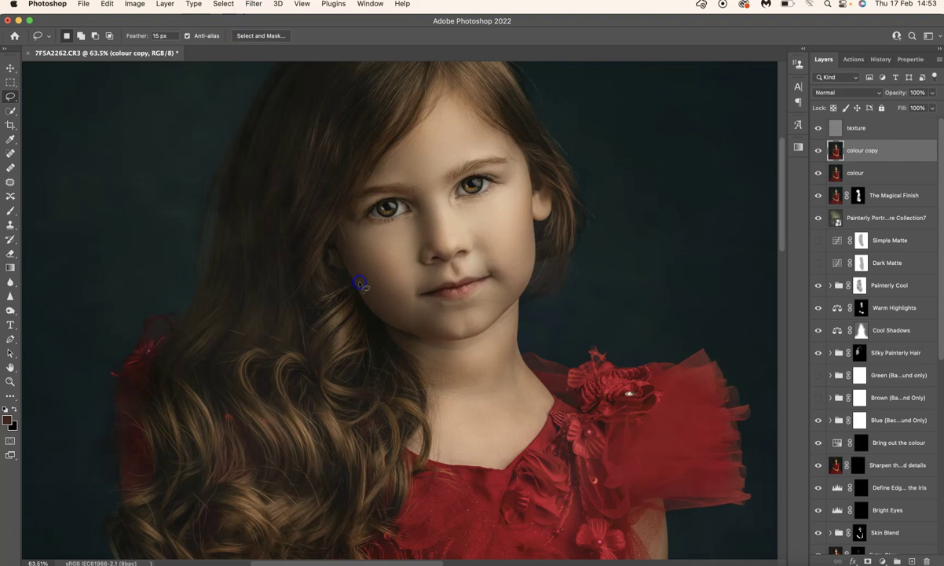
# Lasso the shadowed neck and the upper chest above the neckline, repeating the Gaussian Blur on each area
pyautogui.scroll(-3, 363, 287)
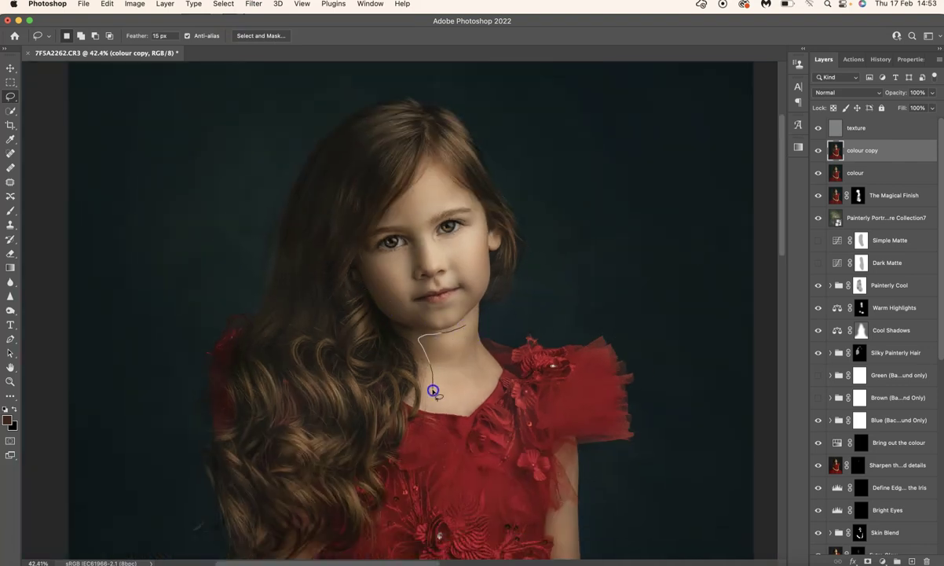
pyautogui.moveTo(470, 340); pyautogui.dragTo(466, 328)
pyautogui.click(253, 4)
pyautogui.click(257, 22)
pyautogui.scroll(-5, 317, 179)
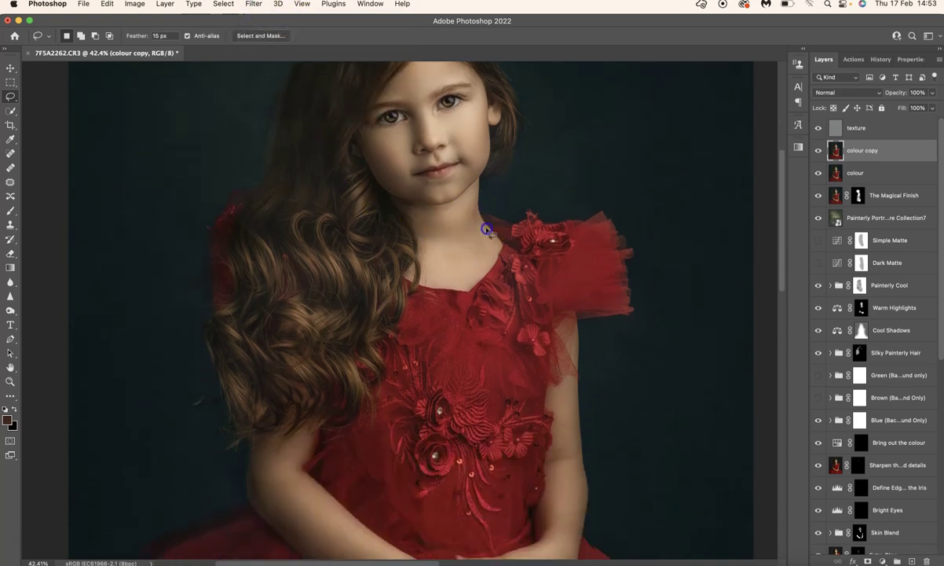
pyautogui.moveTo(497, 253); pyautogui.dragTo(489, 229)
pyautogui.click(253, 4)
pyautogui.click(263, 21)
# Lasso the forearm below the long curls and its darker lower edge, repeating the Gaussian Blur on each selection
pyautogui.scroll(-5, 302, 299)
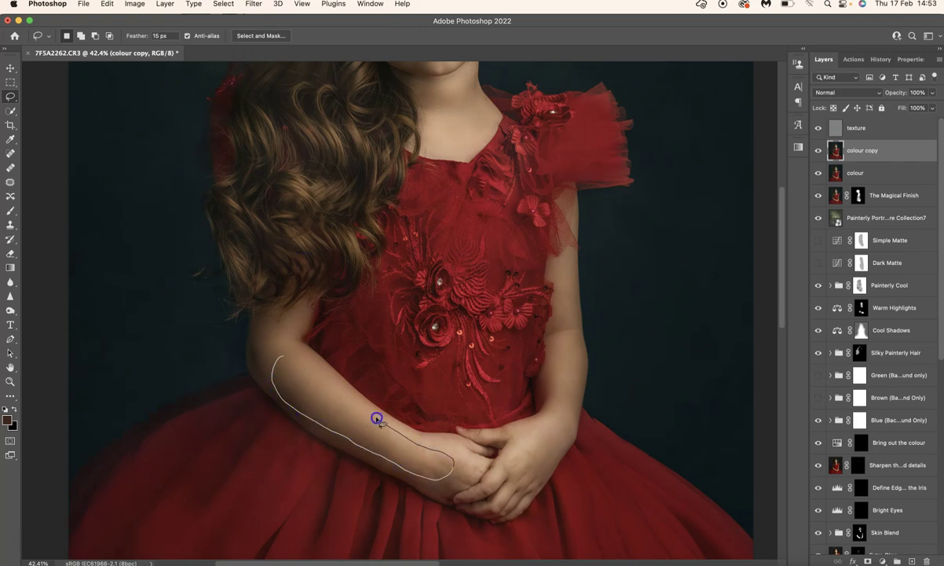
pyautogui.moveTo(326, 376)
pyautogui.mouseDown()
pyautogui.moveTo(309, 361)
pyautogui.moveTo(278, 357)
pyautogui.mouseUp()
pyautogui.click(253, 4)
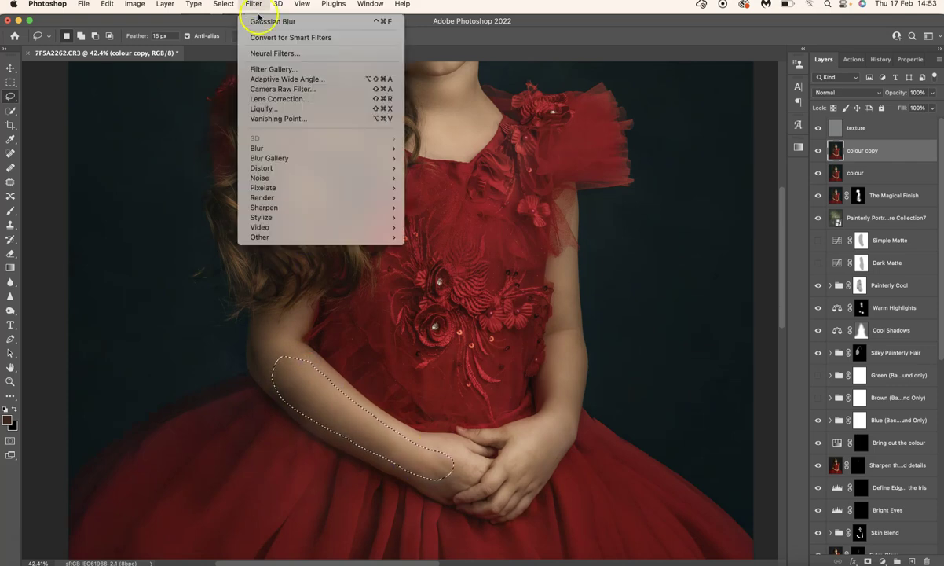
pyautogui.click(263, 21)
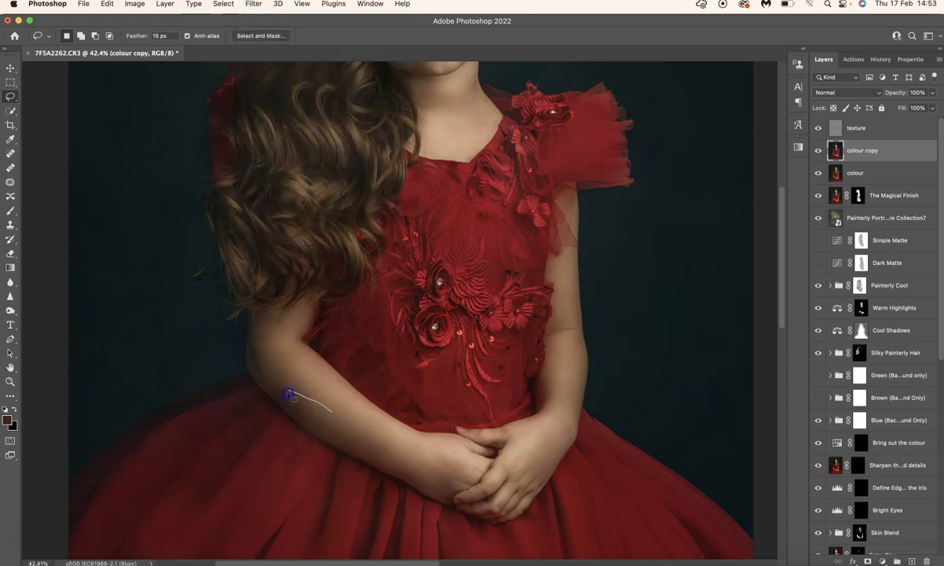
pyautogui.moveTo(407, 449); pyautogui.dragTo(383, 445)
pyautogui.click(253, 4)
pyautogui.click(252, 22)
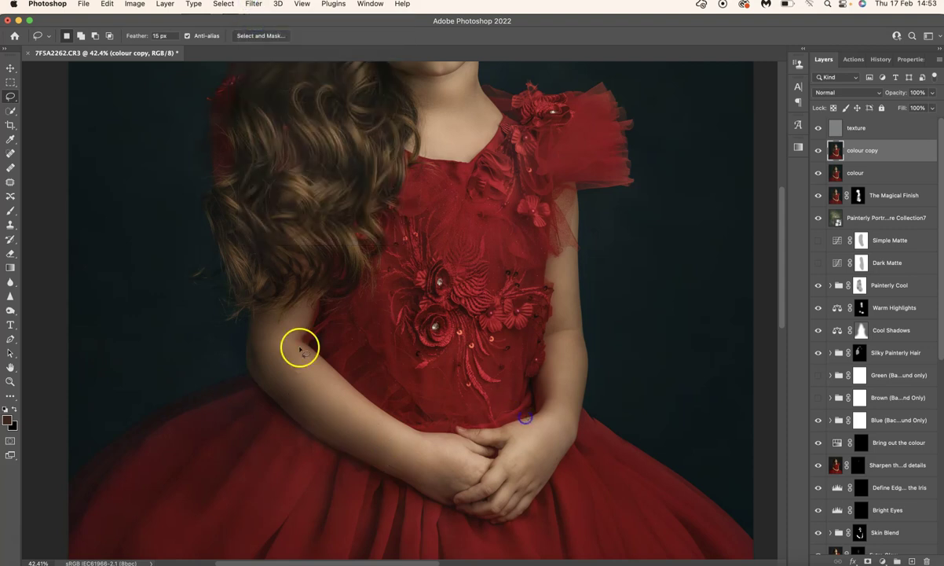
# Lasso the back of the uppermost hand with its wrist and the forearm above it, repeating the Gaussian Blur on each
pyautogui.moveTo(552, 414)
pyautogui.mouseDown()
pyautogui.moveTo(515, 439)
pyautogui.moveTo(520, 456)
pyautogui.moveTo(552, 468)
pyautogui.moveTo(576, 417)
pyautogui.mouseUp()
pyautogui.moveTo(572, 381); pyautogui.dragTo(559, 382)
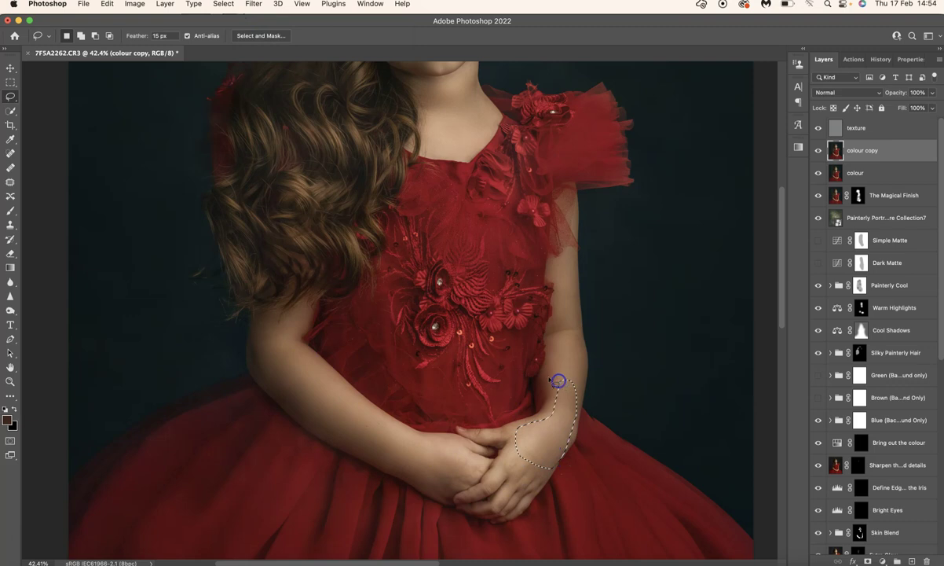
pyautogui.moveTo(539, 428); pyautogui.dragTo(538, 428)
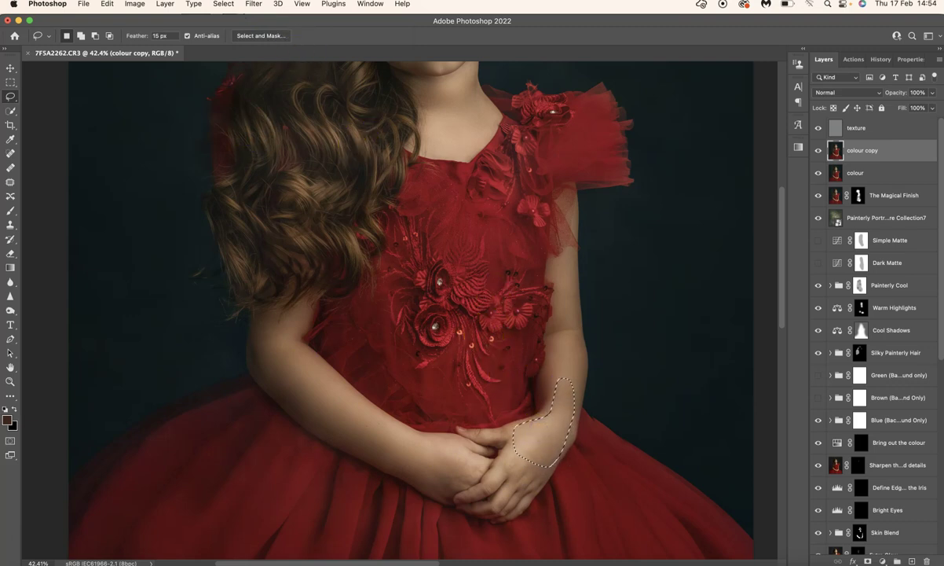
pyautogui.click(250, 4)
pyautogui.click(267, 21)
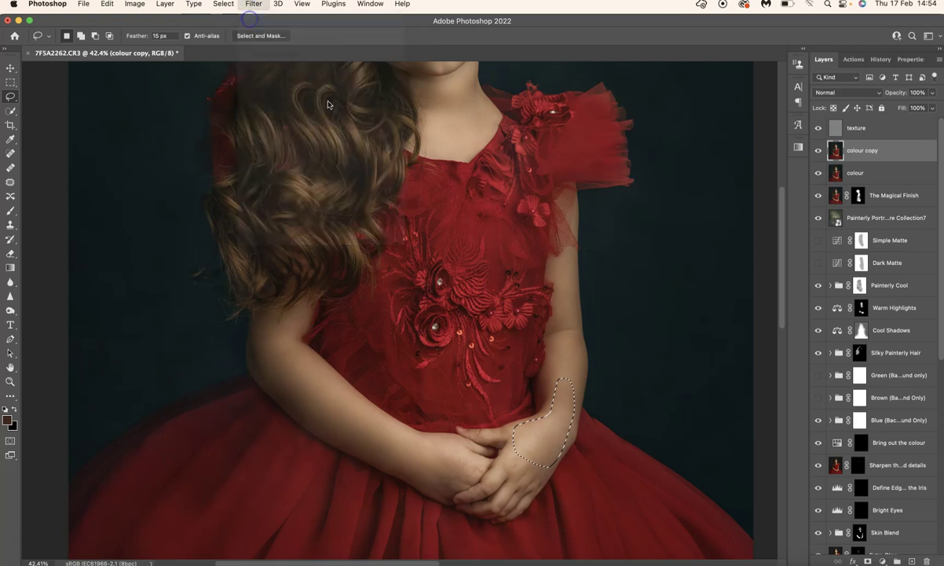
pyautogui.click(559, 341)
pyautogui.moveTo(549, 393)
pyautogui.mouseDown()
pyautogui.moveTo(576, 359)
pyautogui.moveTo(565, 331)
pyautogui.moveTo(554, 342)
pyautogui.mouseUp()
pyautogui.click(256, 4)
pyautogui.click(251, 19)
# Lasso the upper arm below the tulle sleeve and repeat the Gaussian Blur on it
pyautogui.click(546, 249)
pyautogui.moveTo(559, 314); pyautogui.dragTo(558, 277)
pyautogui.moveTo(570, 317); pyautogui.dragTo(565, 291)
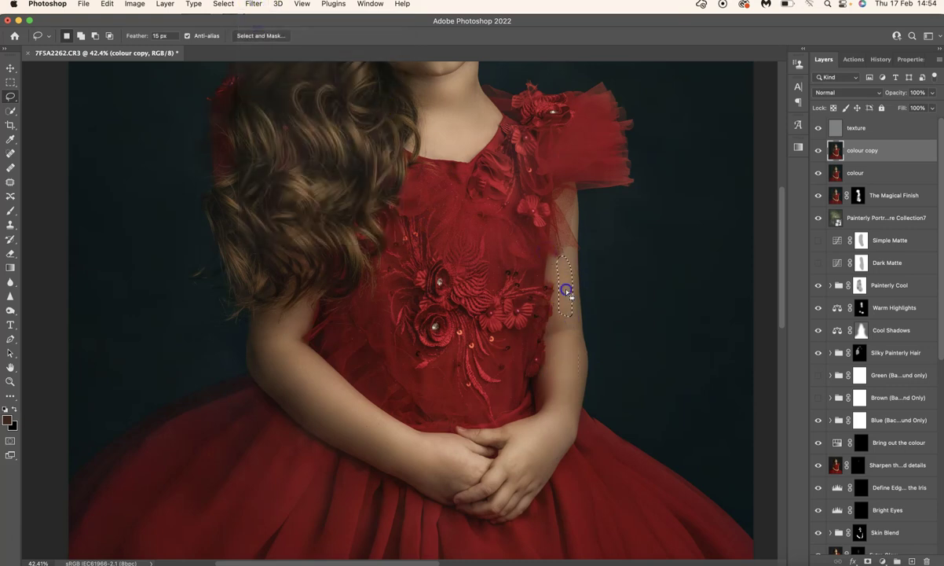
pyautogui.click(253, 4)
pyautogui.click(267, 24)
# Lasso the side of the nose bridge next to the brighter eye and repeat the Gaussian Blur on it
pyautogui.click(295, 110)
pyautogui.press('super+0')
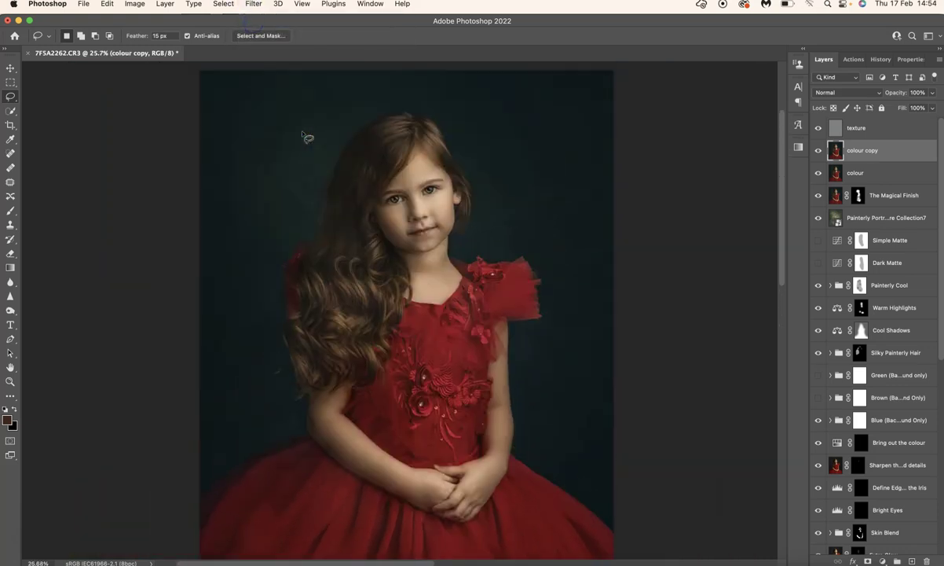
pyautogui.press('super+equal')
pyautogui.scroll(5, 307, 138)
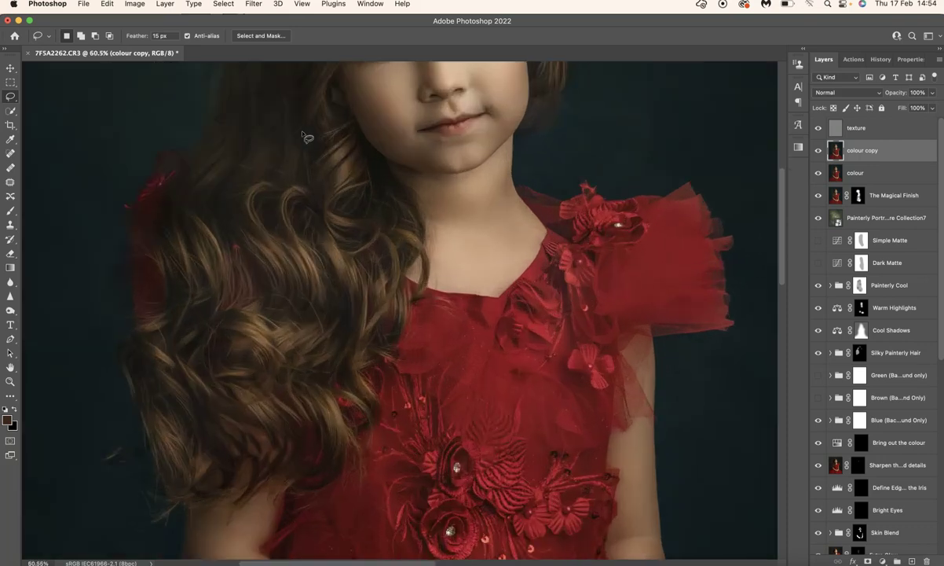
pyautogui.scroll(1, 306, 137)
pyautogui.scroll(5, 307, 137)
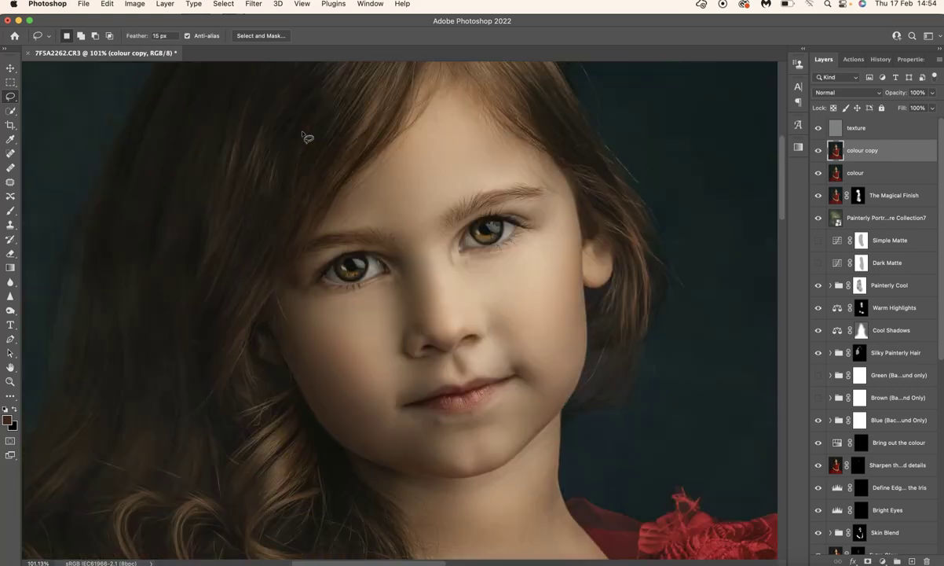
pyautogui.moveTo(453, 287); pyautogui.dragTo(437, 259)
pyautogui.moveTo(445, 306); pyautogui.dragTo(442, 280)
pyautogui.click(245, 6)
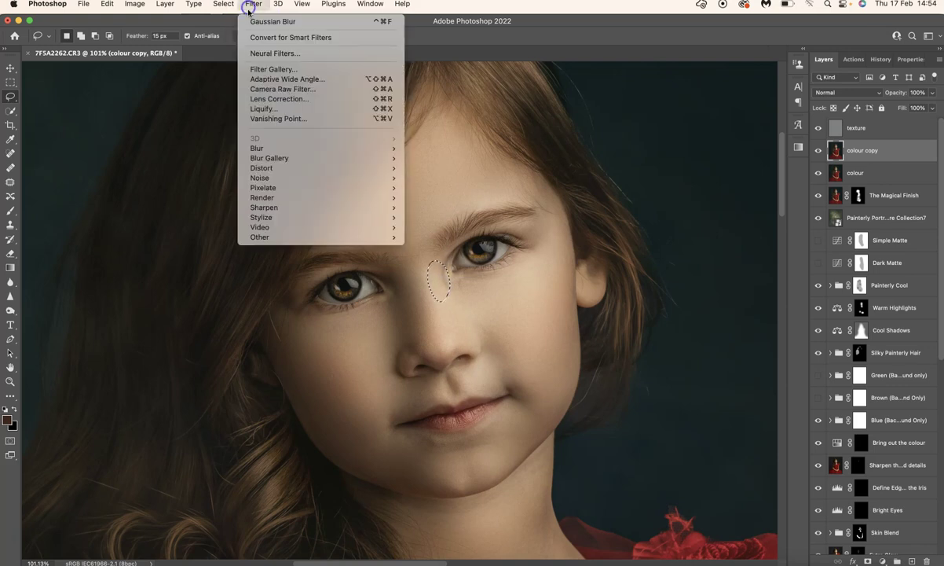
pyautogui.click(249, 25)
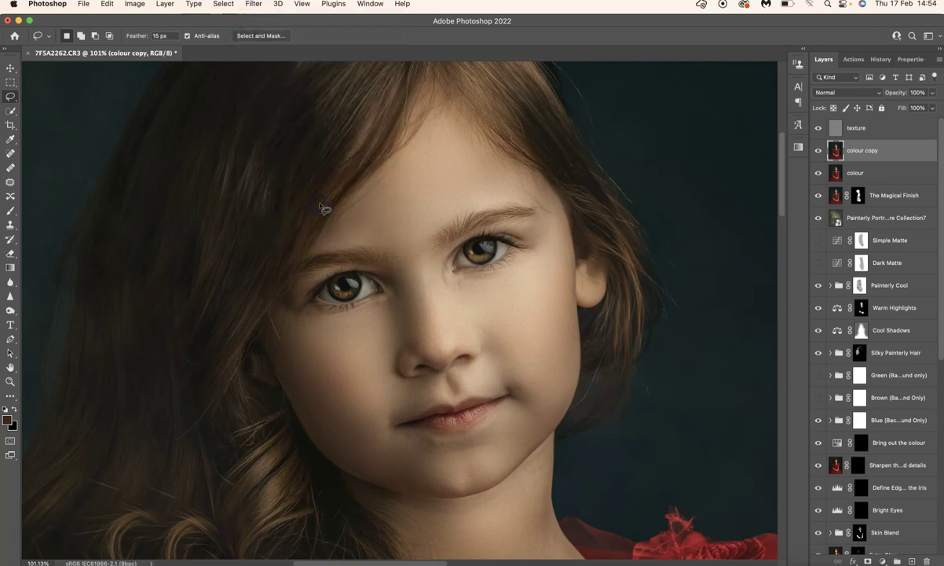
# Brush sampled skin tone at 20% opacity over the inner corner and under-eye area of the brighter eye on the colour copy layer
pyautogui.click(463, 350)
pyautogui.press('b')
pyautogui.press('2')
pyautogui.click(448, 289)
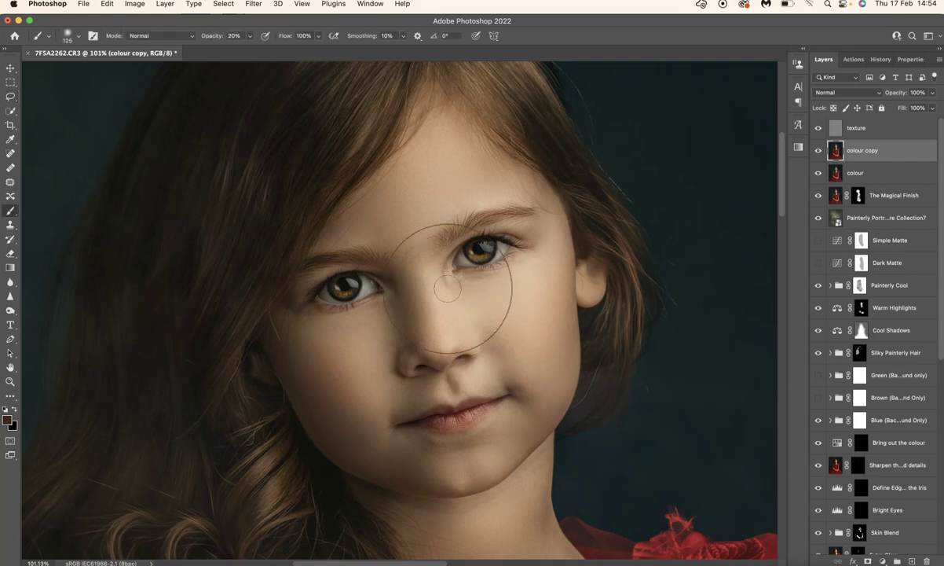
pyautogui.click(441, 277)
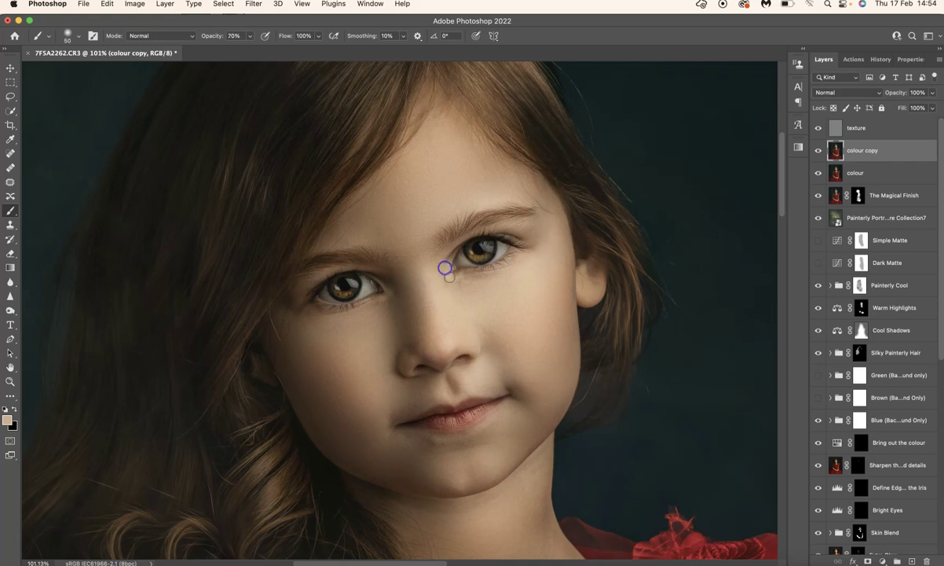
pyautogui.click(500, 294)
pyautogui.moveTo(501, 294); pyautogui.dragTo(467, 293)
# On the texture layer, patch the skin beside the nose bridge and under the brighter eye with clean cheek texture
pyautogui.click(835, 132)
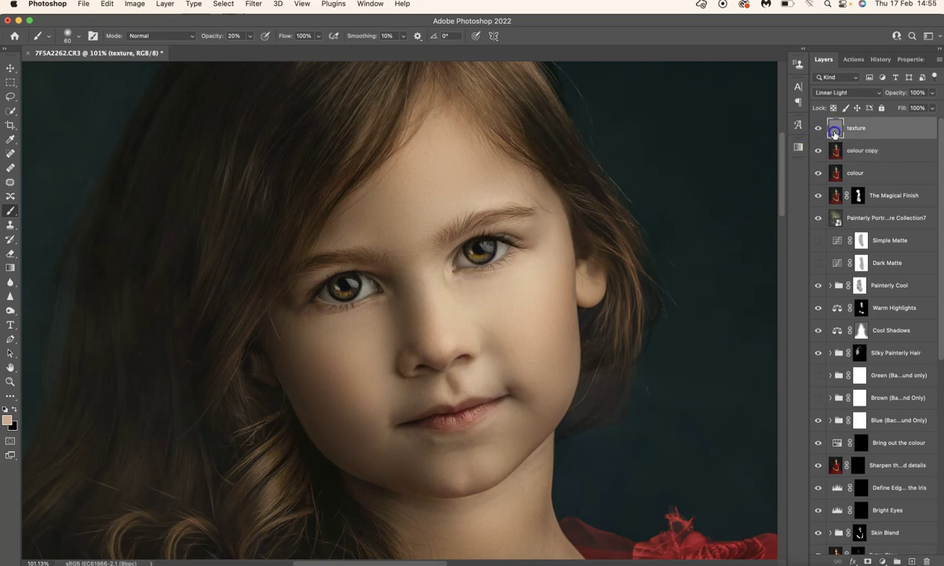
pyautogui.moveTo(464, 249)
pyautogui.mouseDown()
pyautogui.moveTo(446, 271)
pyautogui.moveTo(459, 302)
pyautogui.moveTo(457, 221)
pyautogui.moveTo(445, 310)
pyautogui.mouseUp()
pyautogui.click(10, 181)
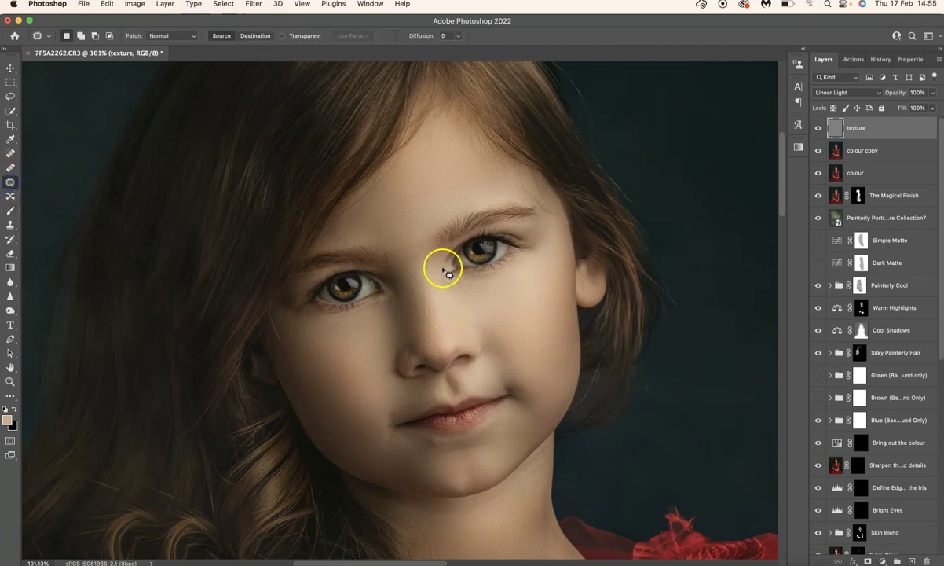
pyautogui.moveTo(438, 266)
pyautogui.mouseDown()
pyautogui.moveTo(443, 287)
pyautogui.moveTo(447, 280)
pyautogui.moveTo(438, 289)
pyautogui.moveTo(464, 275)
pyautogui.moveTo(458, 291)
pyautogui.moveTo(473, 297)
pyautogui.mouseUp()
pyautogui.click(469, 284)
pyautogui.click(474, 299)
pyautogui.keyDown('alt'); pyautogui.keyDown('super'); pyautogui.click(478, 305); pyautogui.keyUp('super'); pyautogui.keyUp('alt')
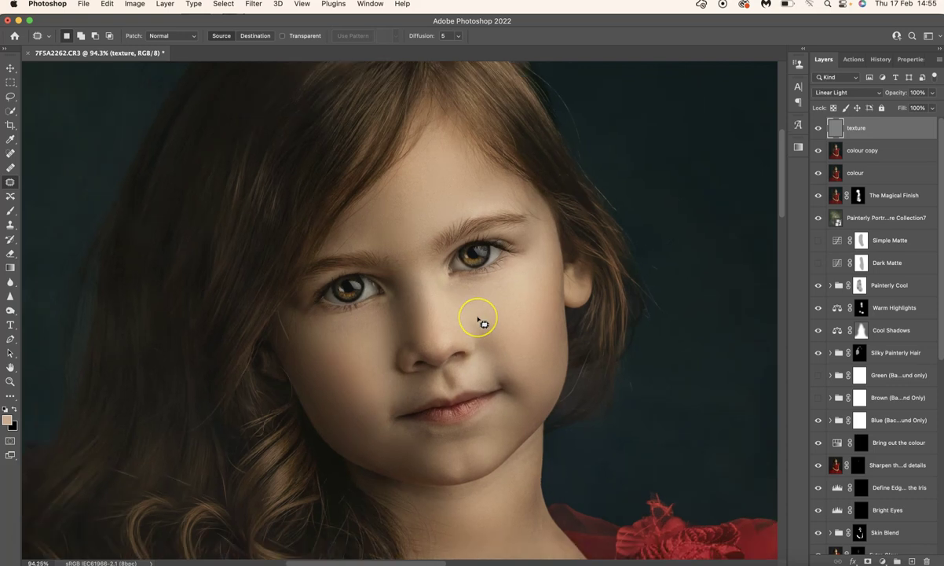
pyautogui.moveTo(484, 323); pyautogui.dragTo(483, 323)
# Run the Warm Highlights action, lower its layer opacity to 36% and compare the image with and without it
pyautogui.click(768, 254)
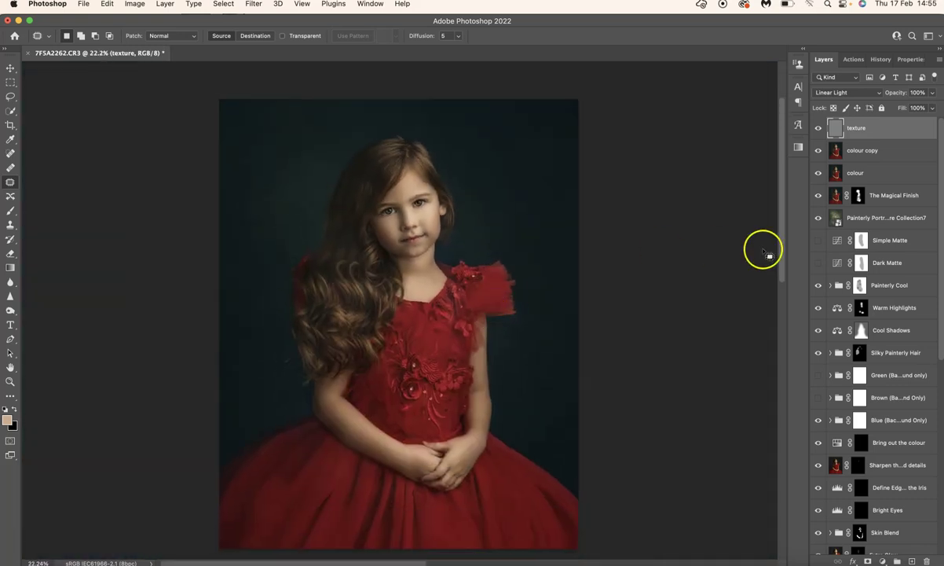
pyautogui.click(854, 63)
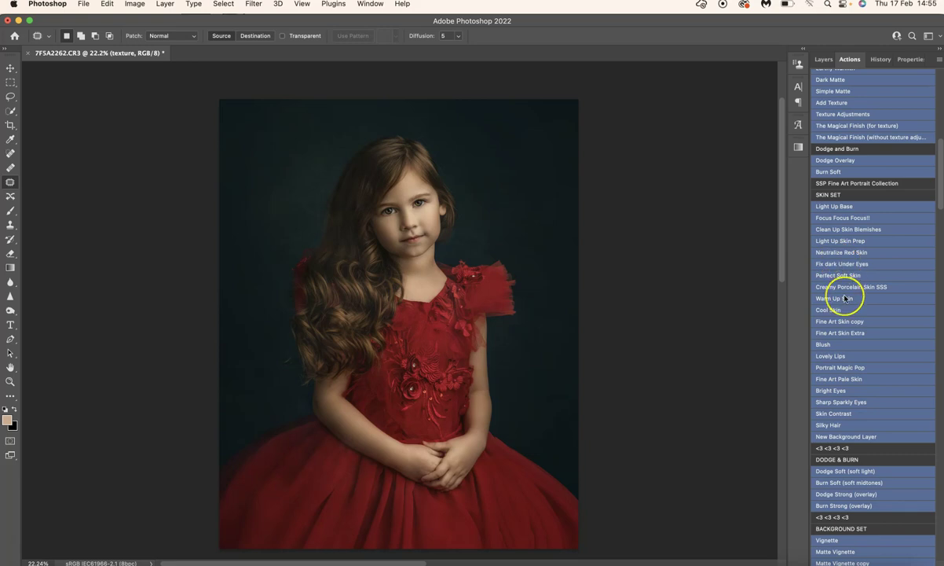
pyautogui.scroll(5, 845, 297)
pyautogui.scroll(6, 845, 297)
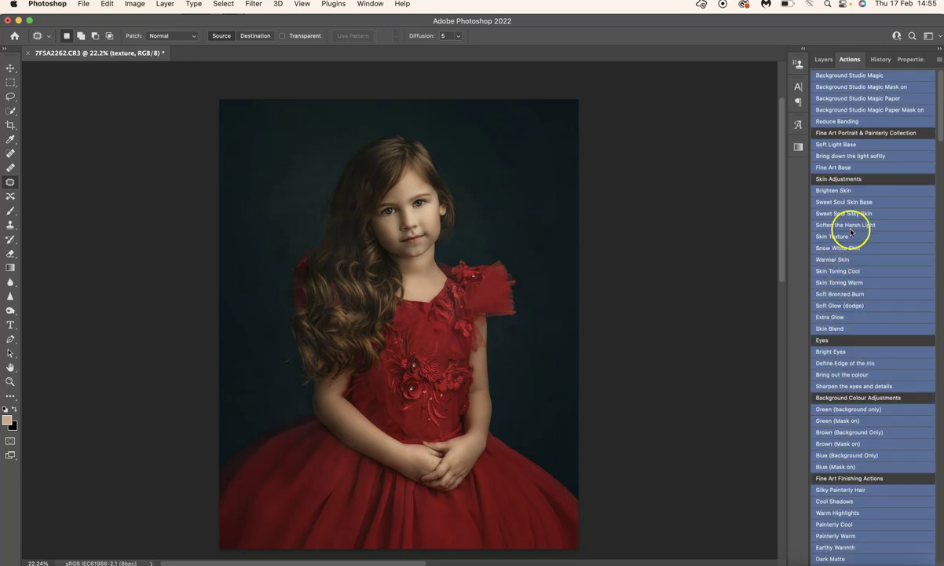
pyautogui.click(861, 512)
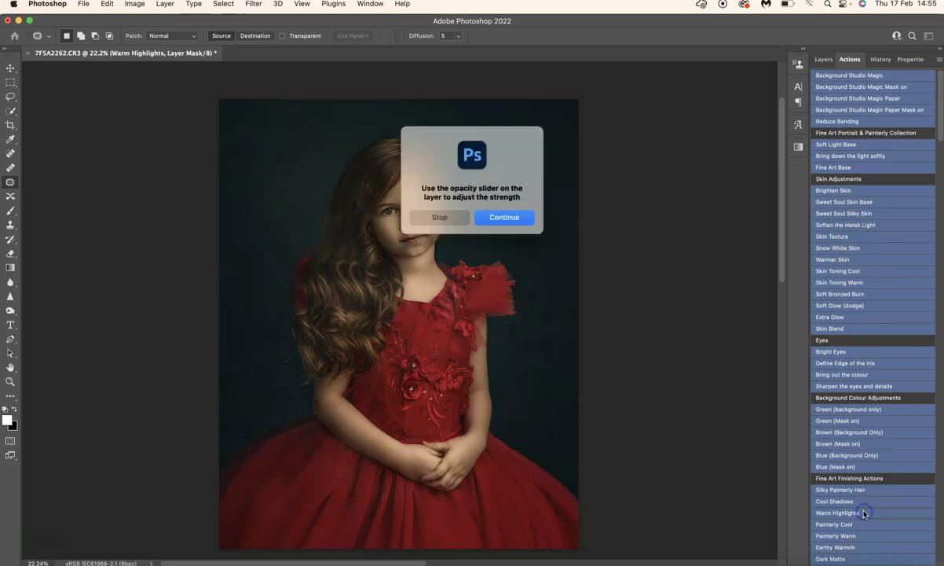
pyautogui.click(494, 224)
pyautogui.click(823, 59)
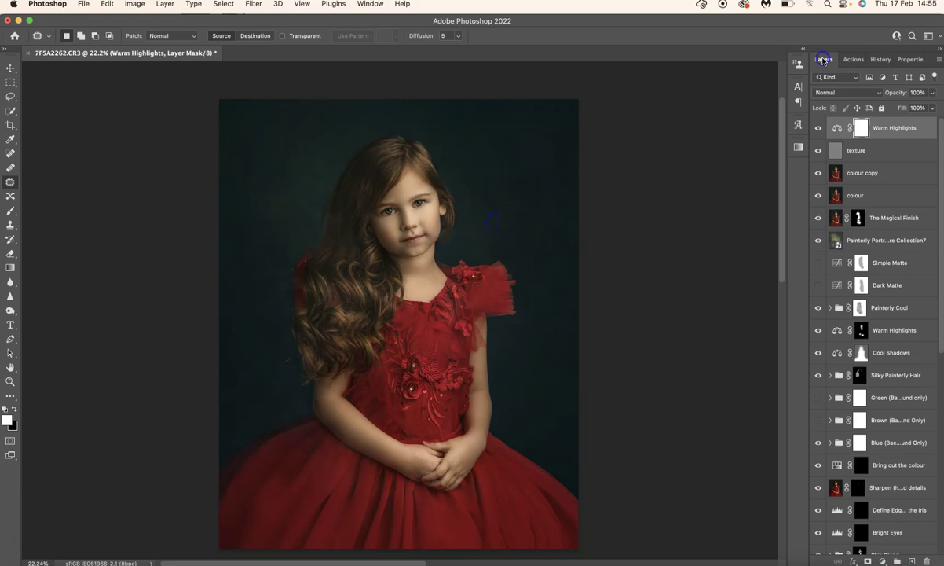
pyautogui.moveTo(932, 92); pyautogui.dragTo(901, 107)
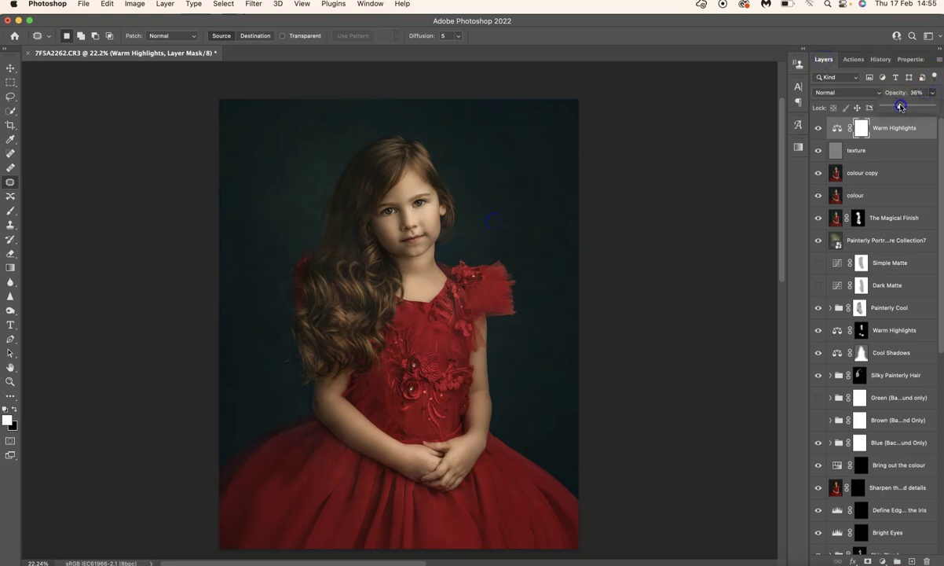
pyautogui.click(819, 128)
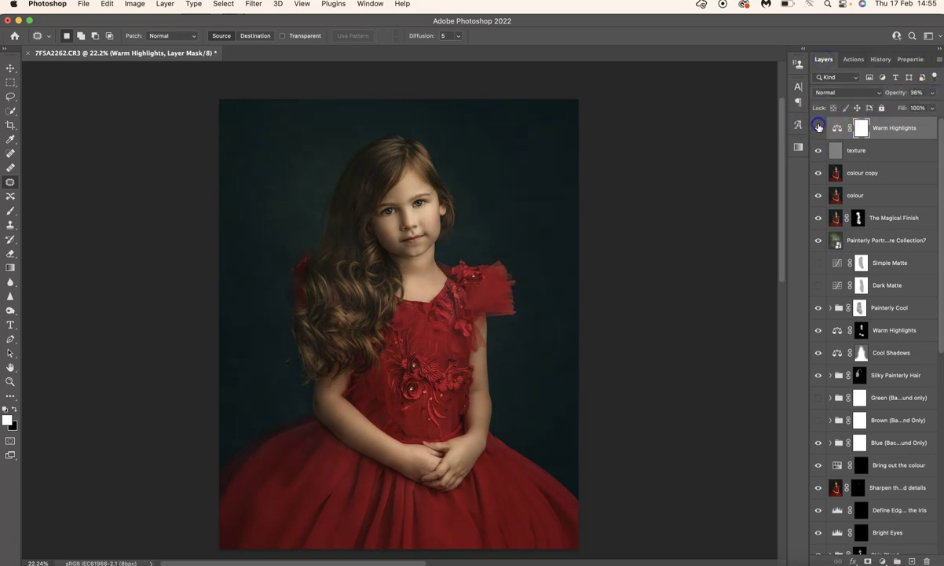
pyautogui.click(819, 127)
# Add a Color Balance adjustment layer above Warm Highlights and set the cyan-red value of its shadows to +4
pyautogui.click(883, 561)
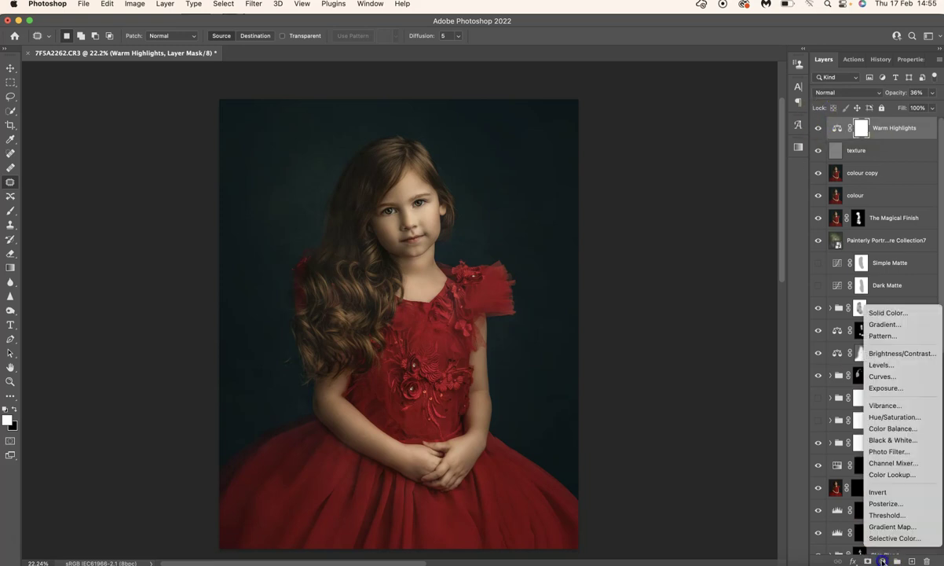
pyautogui.click(878, 429)
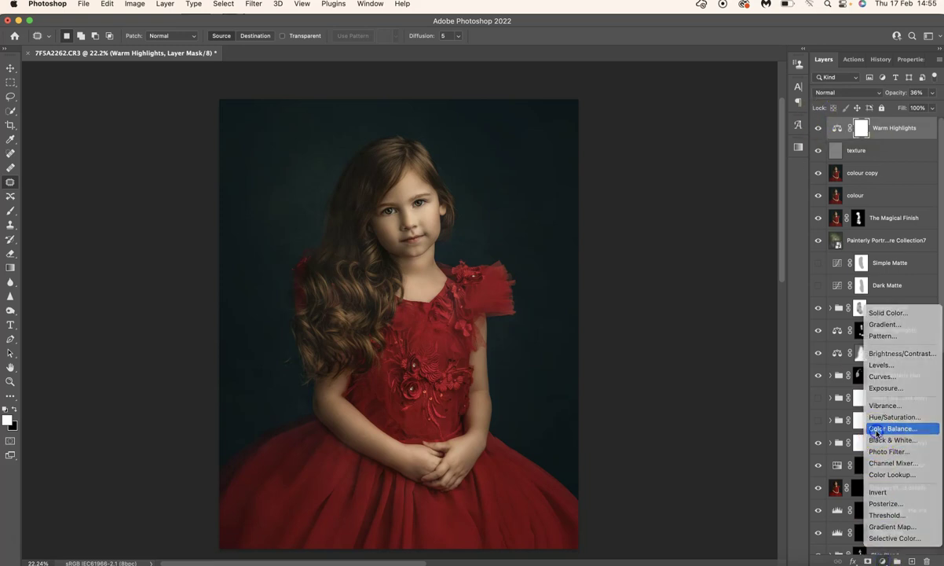
pyautogui.click(888, 97)
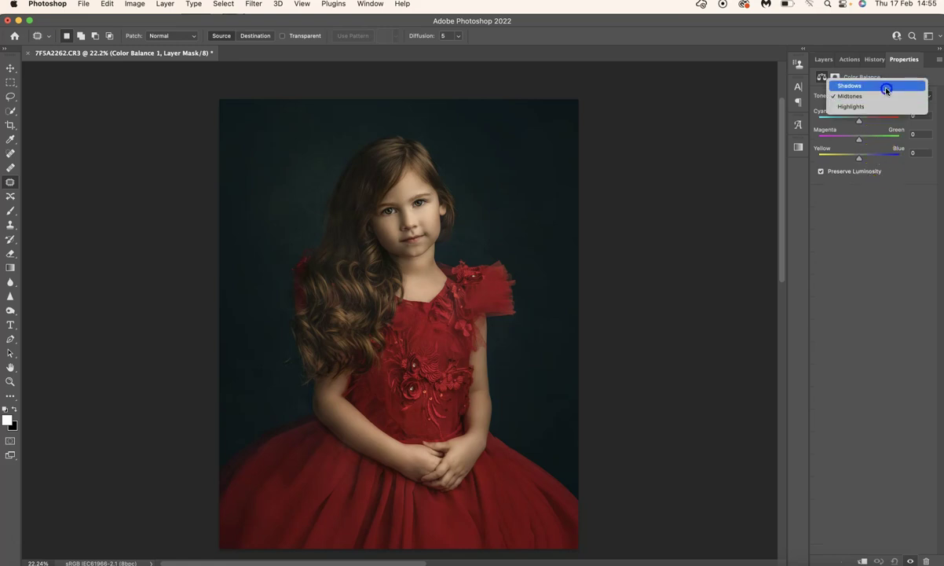
pyautogui.click(884, 85)
pyautogui.click(919, 113)
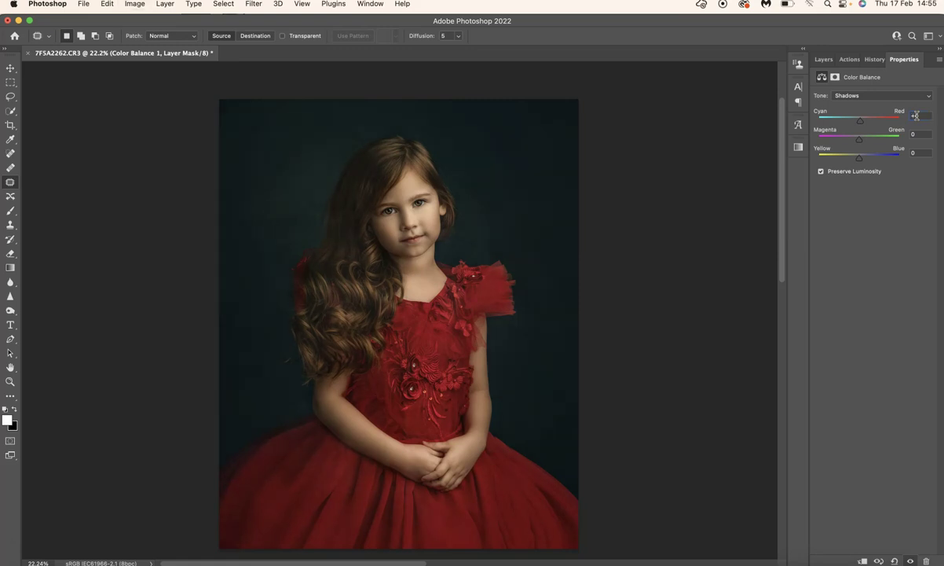
# Invert the Color Balance mask and paint white at 50% brush opacity over the forearm, hair and face
pyautogui.press('b')
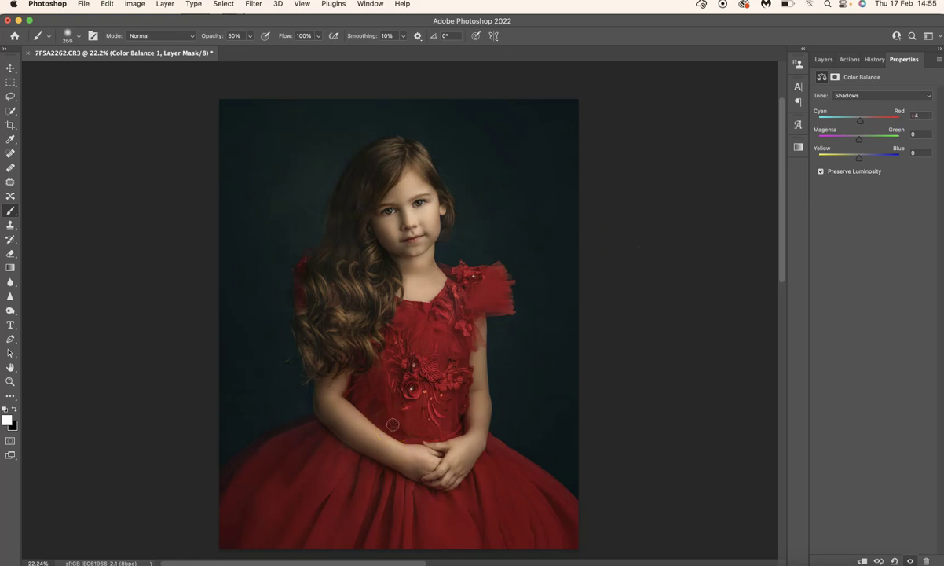
pyautogui.moveTo(393, 425)
pyautogui.mouseDown()
pyautogui.moveTo(384, 463)
pyautogui.moveTo(359, 447)
pyautogui.mouseUp()
pyautogui.click(384, 268)
pyautogui.moveTo(384, 268); pyautogui.dragTo(384, 250)
pyautogui.moveTo(403, 284); pyautogui.dragTo(387, 269)
pyautogui.moveTo(386, 201); pyautogui.dragTo(382, 182)
# Compare the image with and without the Color Balance layer and brush more of its tone into the hair above the shoulder
pyautogui.click(823, 60)
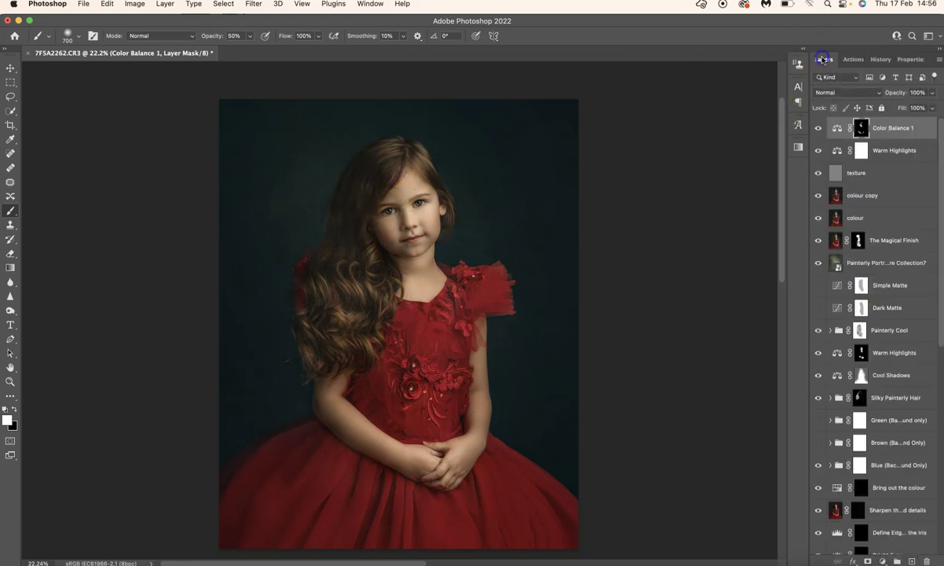
pyautogui.click(817, 128)
pyautogui.click(817, 129)
pyautogui.click(354, 241)
pyautogui.moveTo(343, 264); pyautogui.dragTo(351, 229)
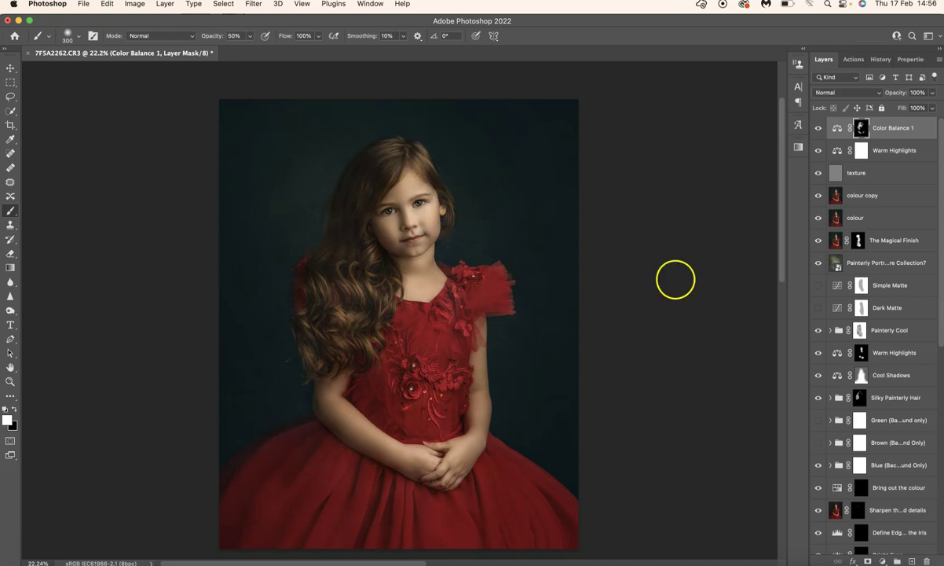
# Run the Simple Matte action, lower its layer opacity to 48% and compare the image with and without it
pyautogui.click(853, 60)
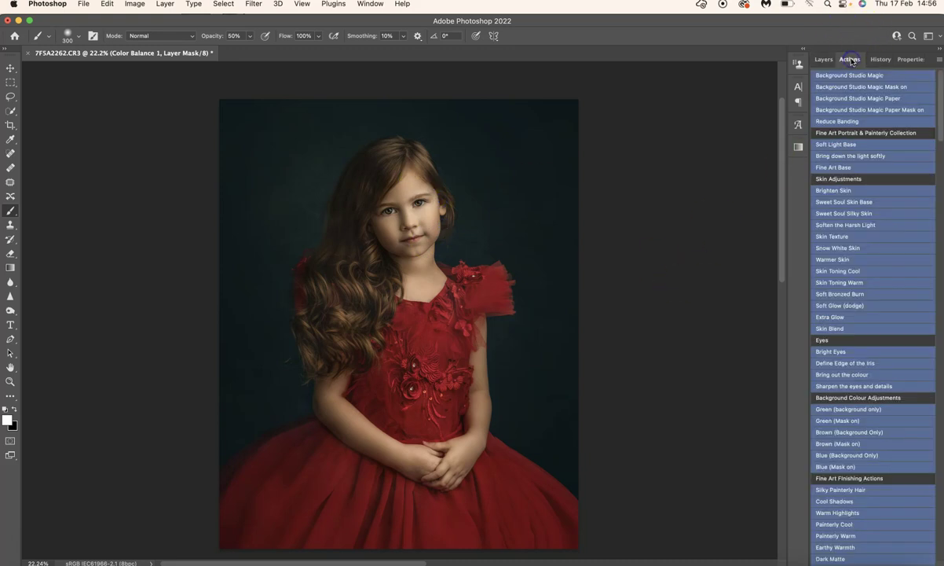
pyautogui.scroll(-5, 884, 244)
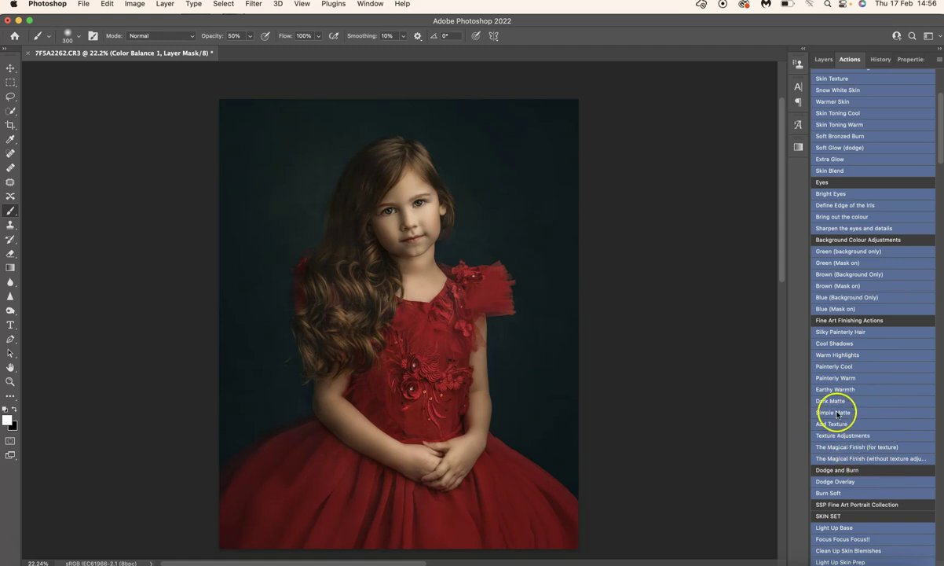
pyautogui.click(838, 414)
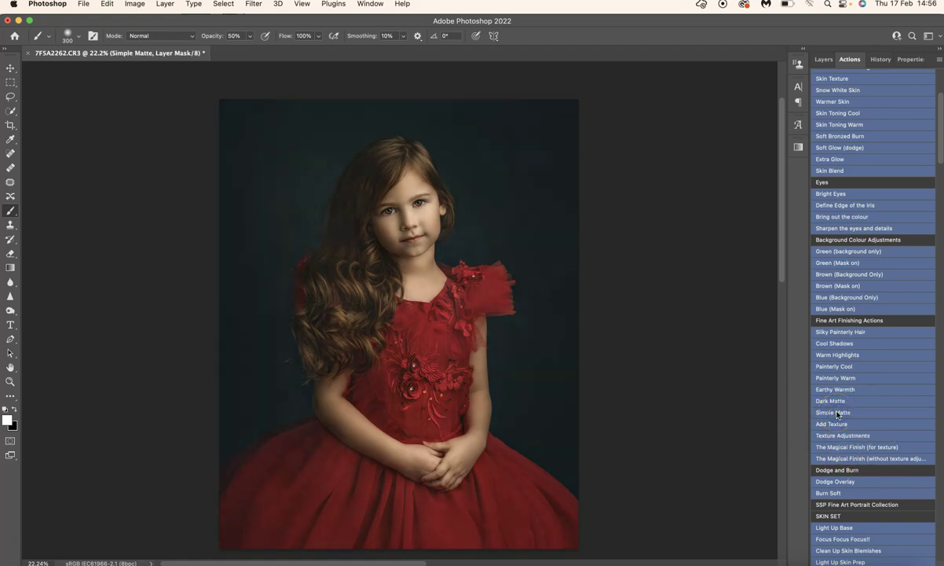
pyautogui.click(824, 59)
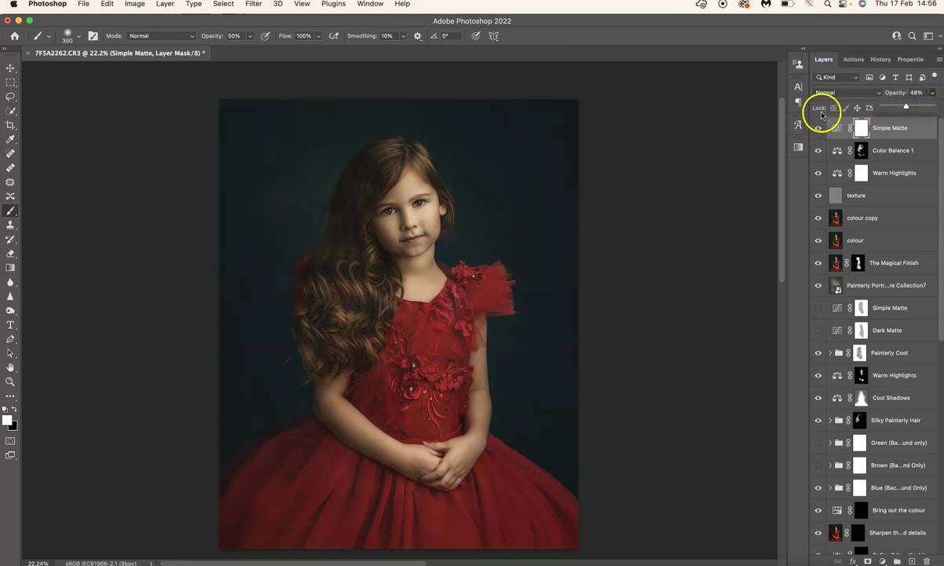
pyautogui.click(819, 130)
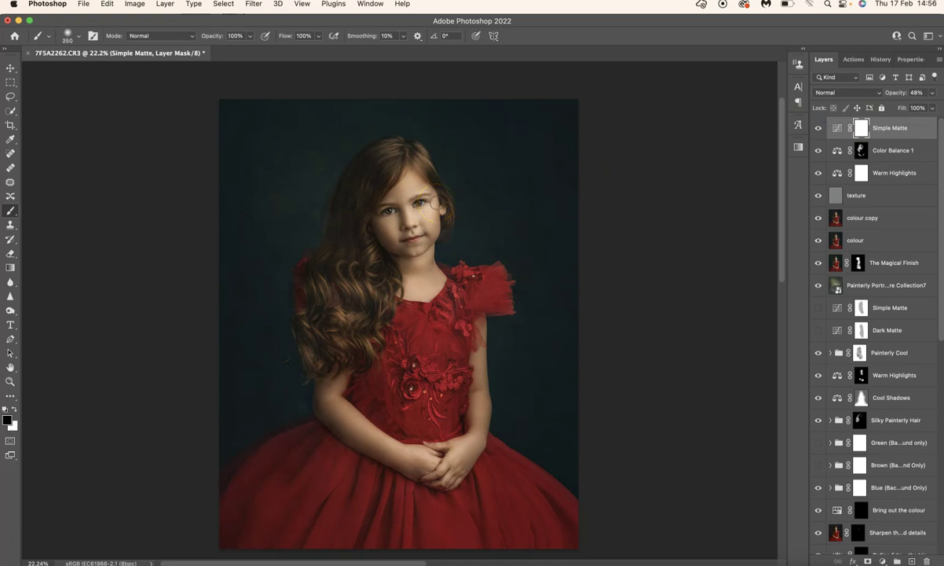
# Mask the Simple Matte effect off the eyes and lips with a black brush at 100% opacity and check the difference
pyautogui.click(417, 204)
pyautogui.click(385, 211)
pyautogui.click(409, 239)
pyautogui.click(817, 128)
# Flatten the image and discard the hidden layers
pyautogui.click(176, 6)
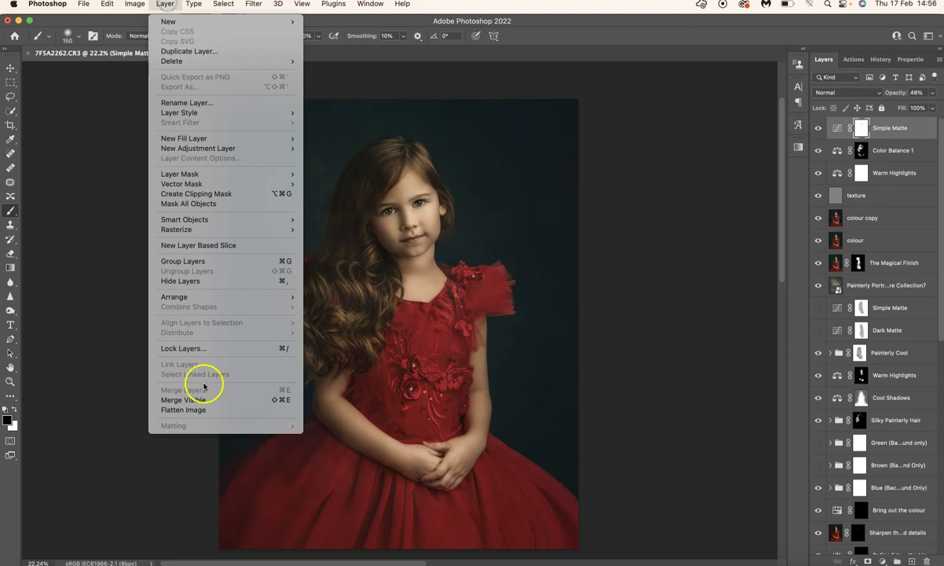
pyautogui.click(202, 411)
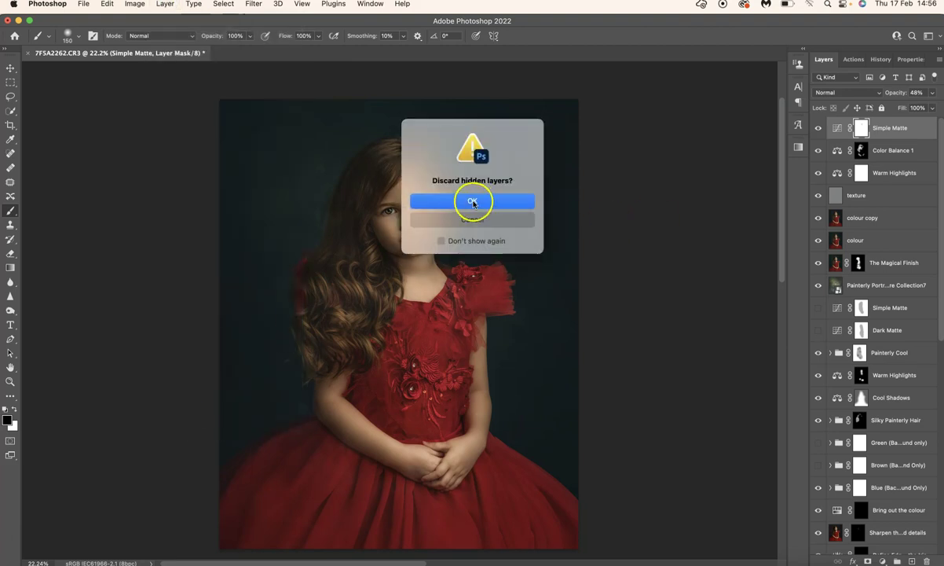
pyautogui.press('Return')
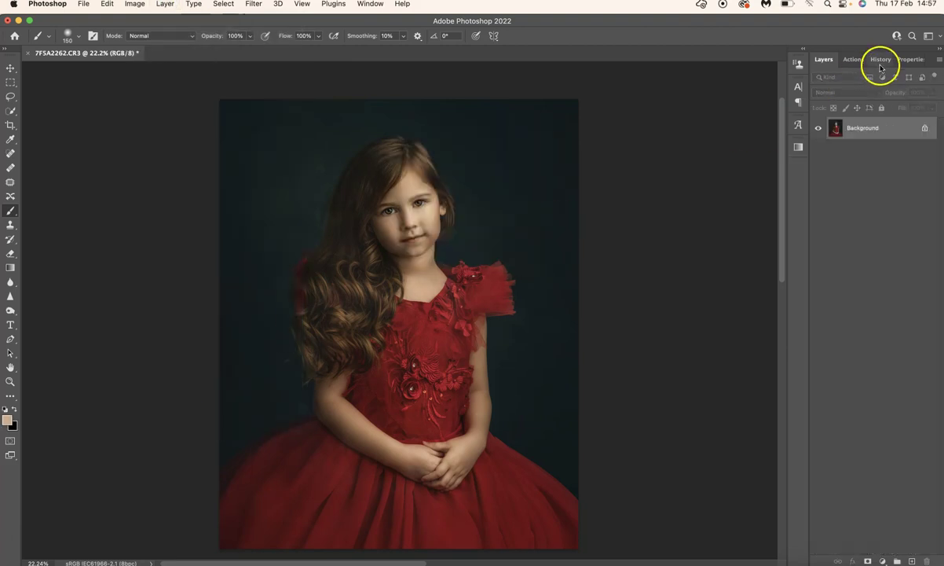
# Take a history snapshot of the flattened image, compare it with the original 7F5A2262.CR3 state and return to the snapshot
pyautogui.click(877, 59)
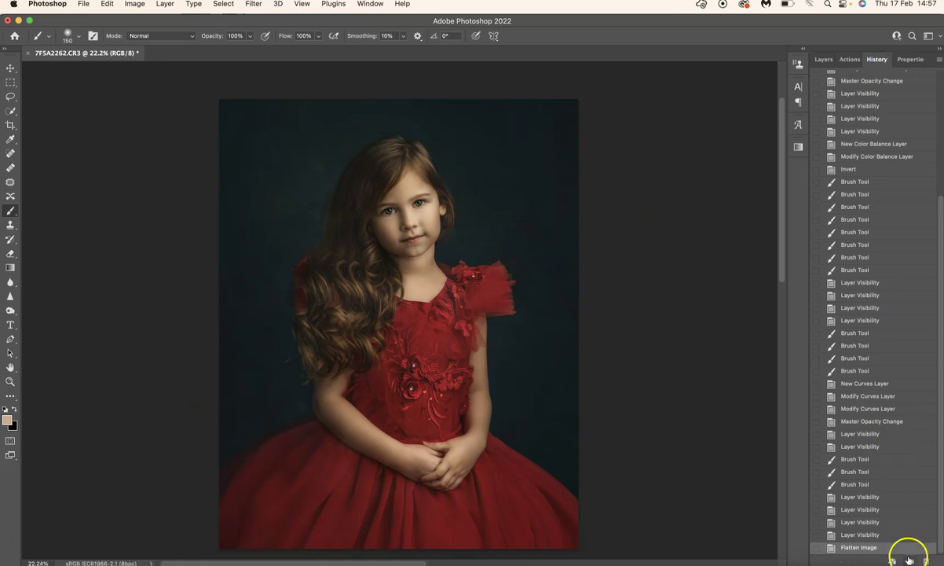
pyautogui.scroll(1, 902, 340)
pyautogui.scroll(10, 902, 340)
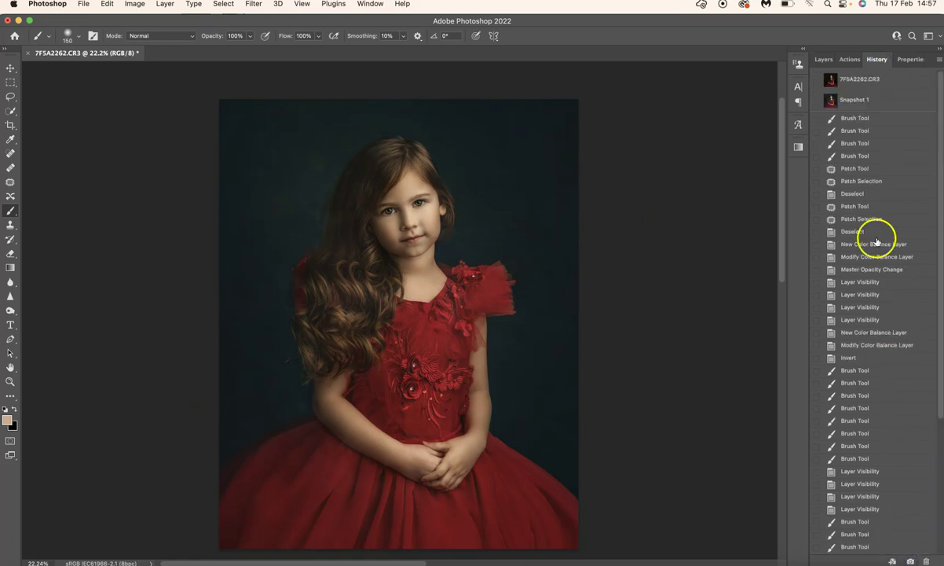
pyautogui.click(871, 80)
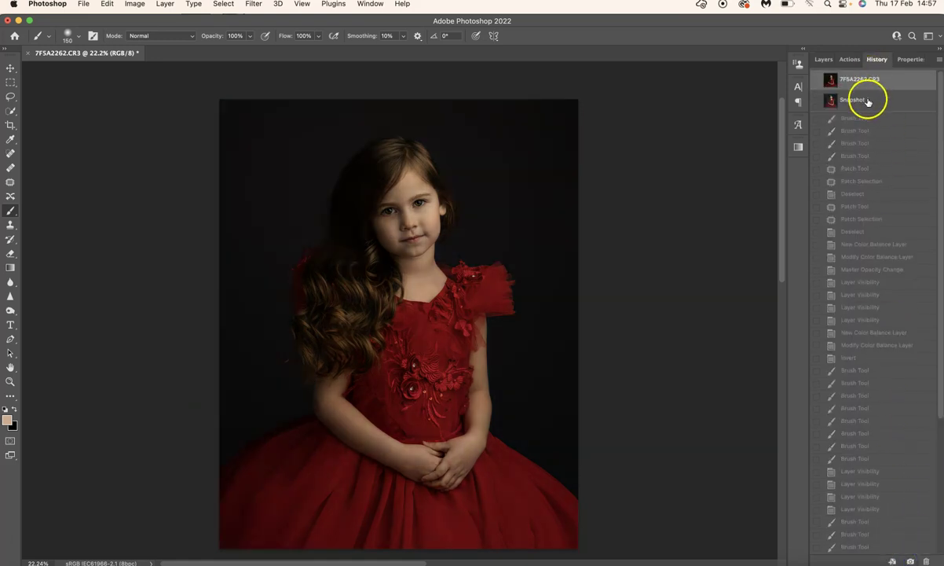
pyautogui.click(867, 100)
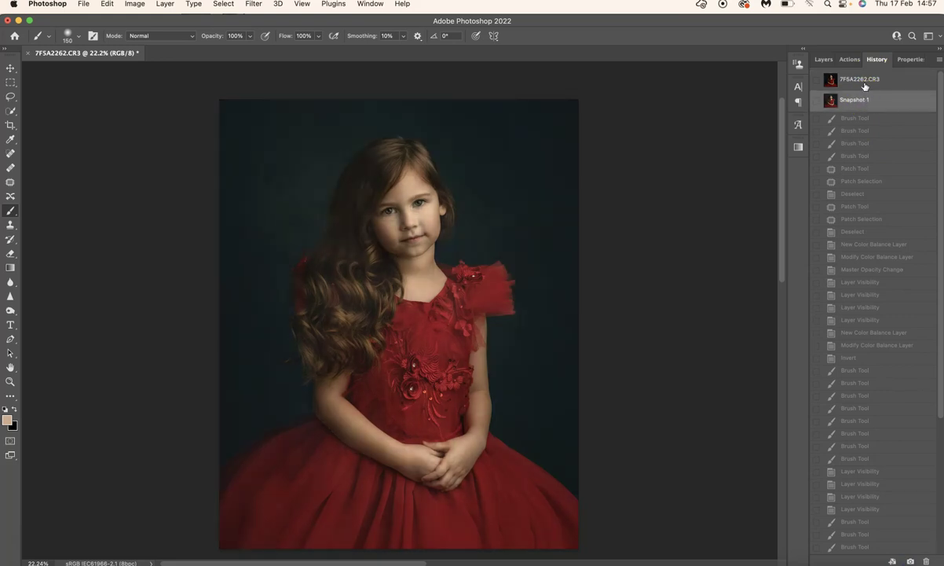
pyautogui.click(864, 82)
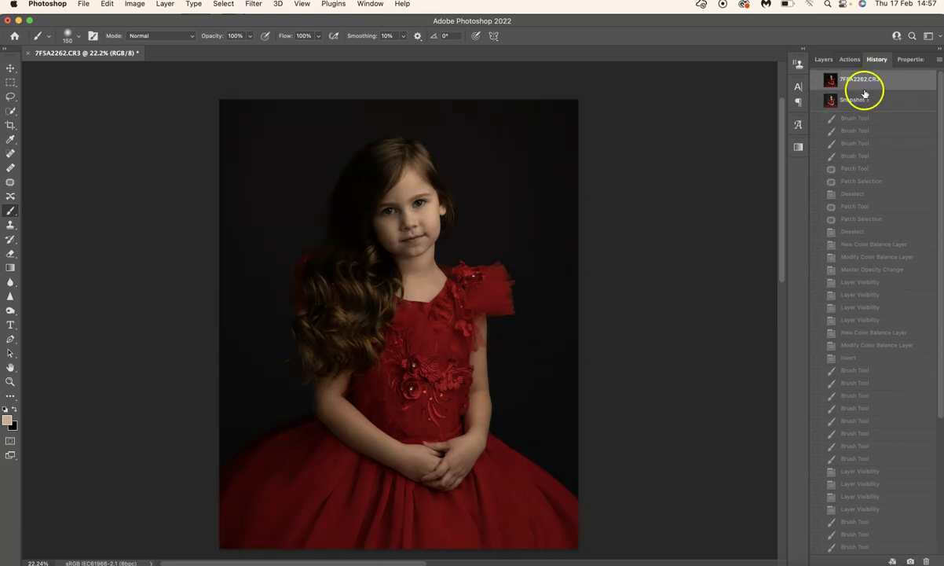
pyautogui.click(866, 100)
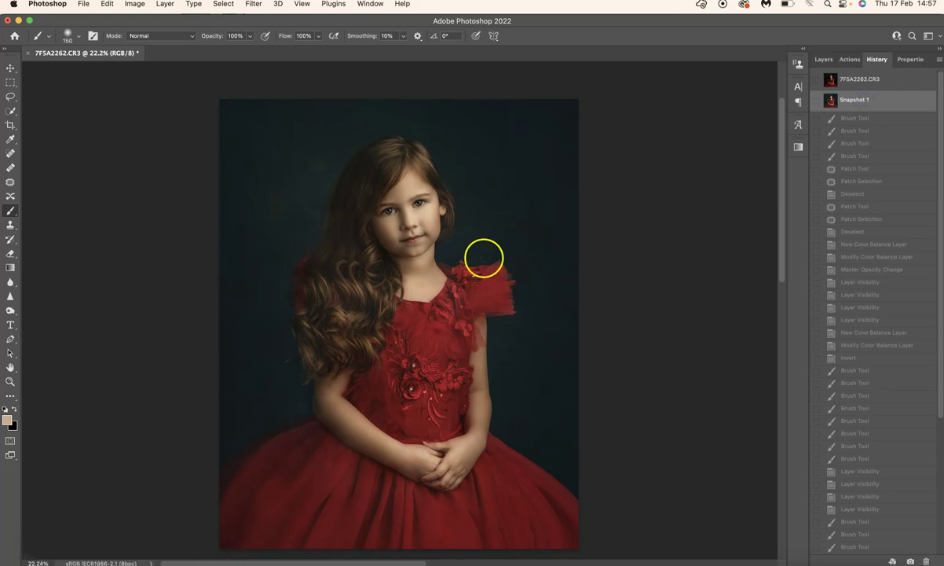
pyautogui.click(824, 58)
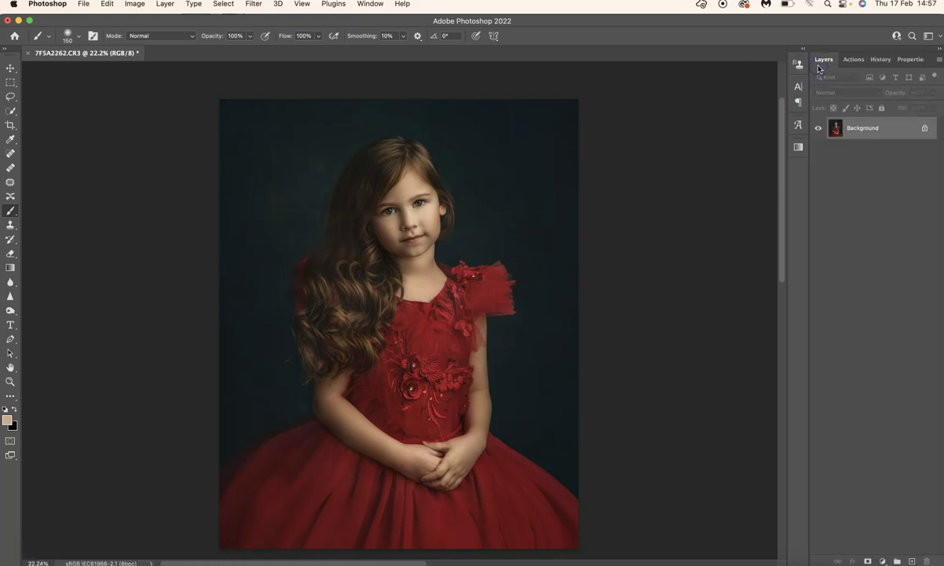